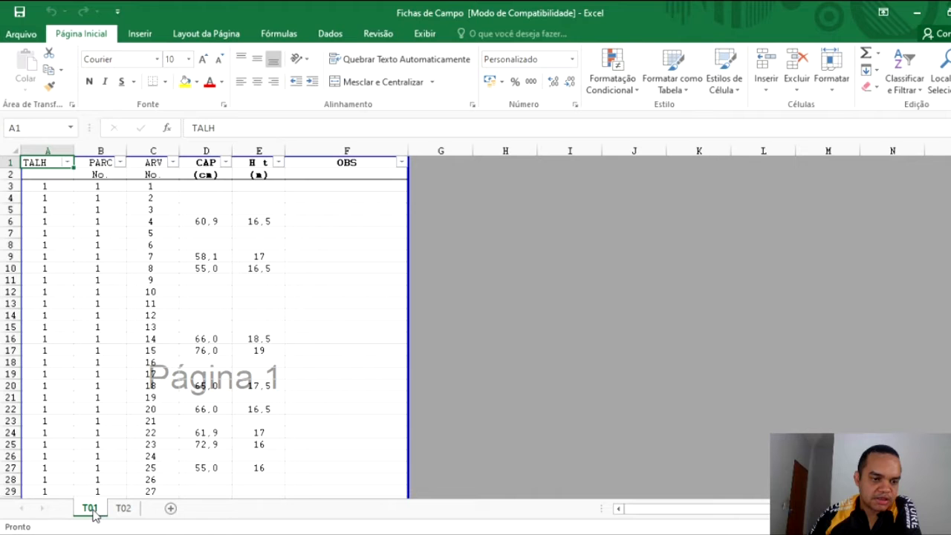
Look over the records on sheet T02, then return to sheet T01.
{"action": "left_click", "coordinate": [124, 508]}
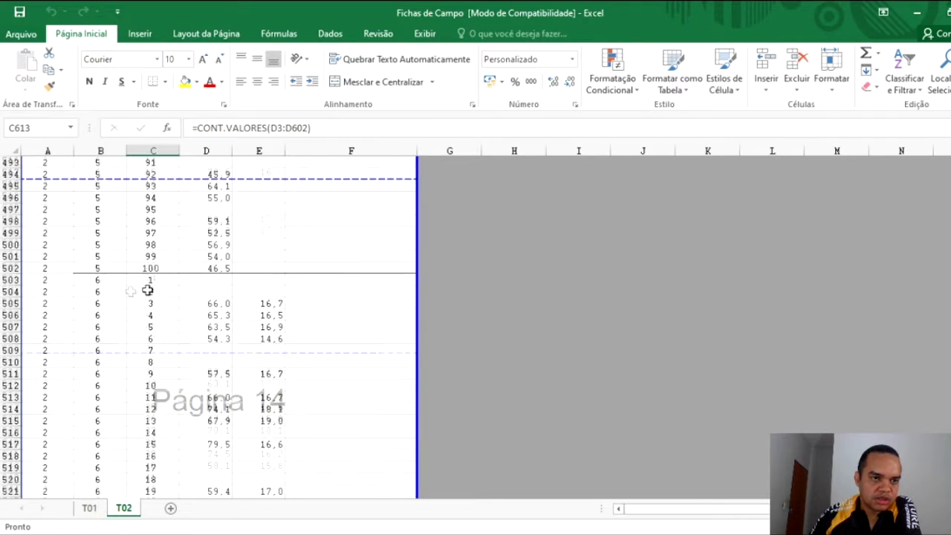
{"action": "scroll", "coordinate": [490, 416], "scroll_direction": "up", "scroll_amount": 20}
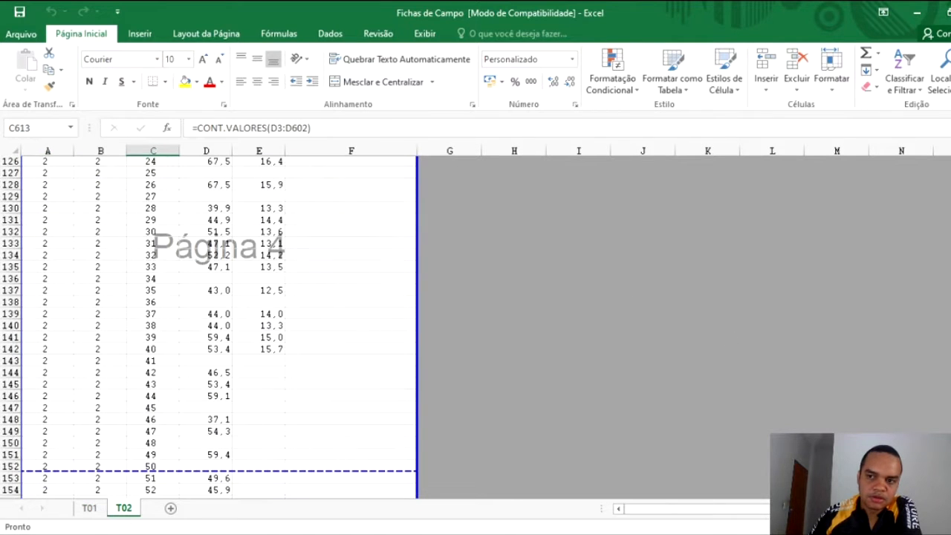
{"action": "left_click", "coordinate": [89, 508]}
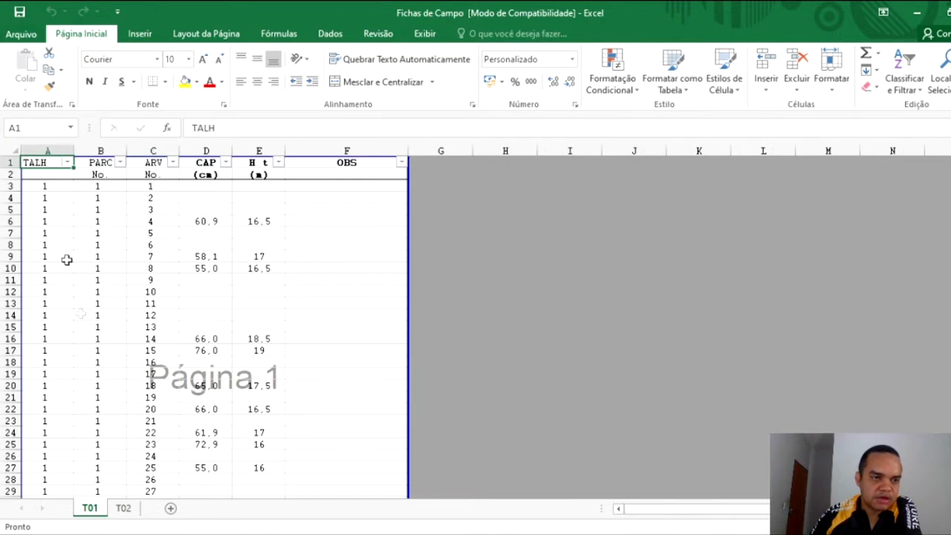
Examine the TALH, PARC, ARV, CAP, H t and OBS columns on sheet T01.
{"action": "left_click", "coordinate": [49, 157]}
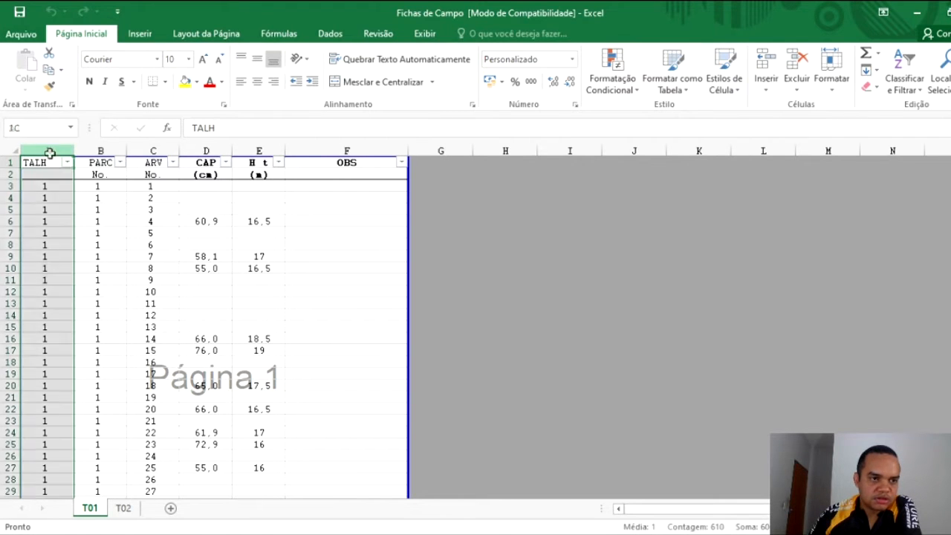
{"action": "left_click", "coordinate": [49, 187]}
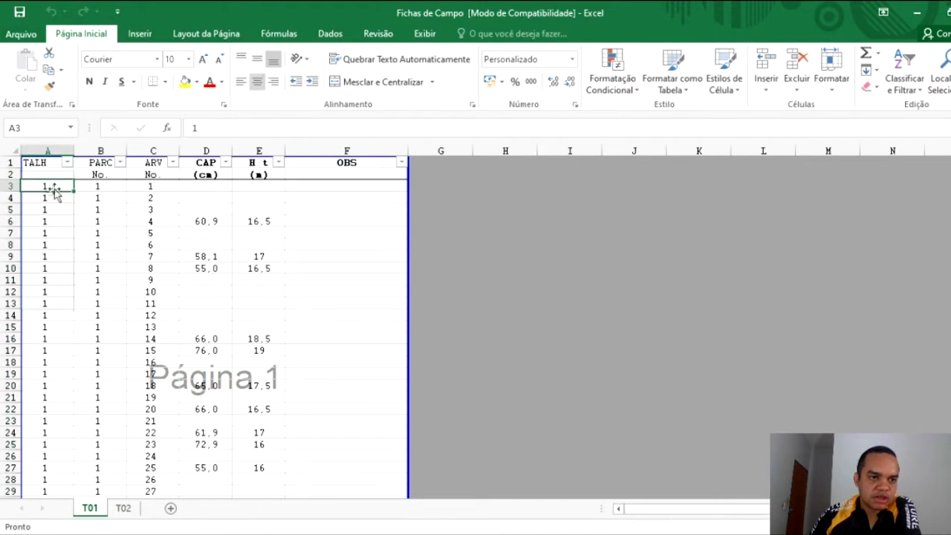
{"action": "left_click", "coordinate": [98, 158]}
{"action": "left_click", "coordinate": [153, 151]}
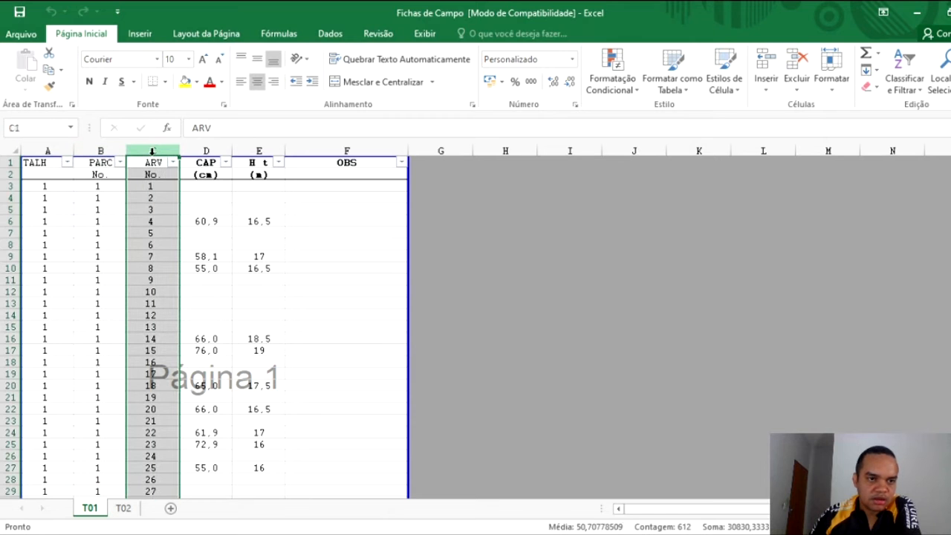
{"action": "left_click", "coordinate": [208, 152]}
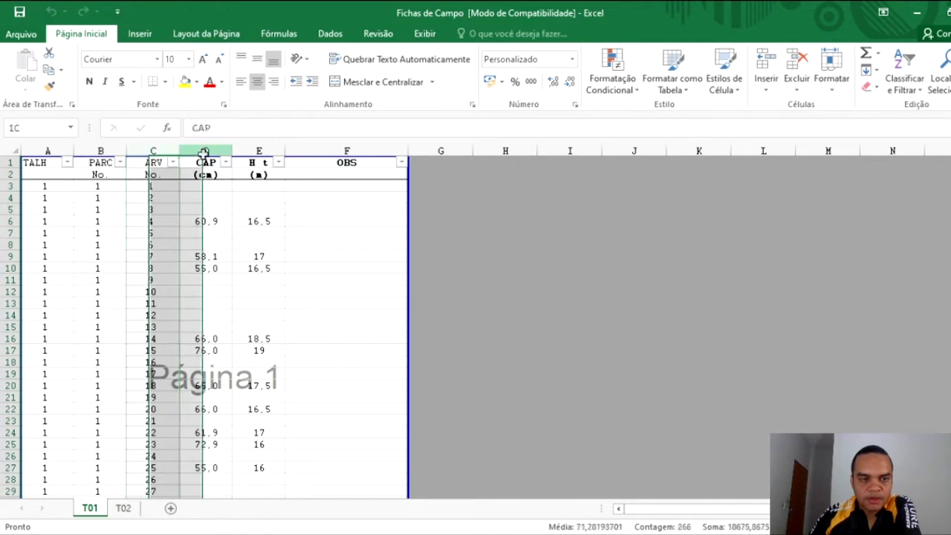
{"action": "left_click", "coordinate": [260, 151]}
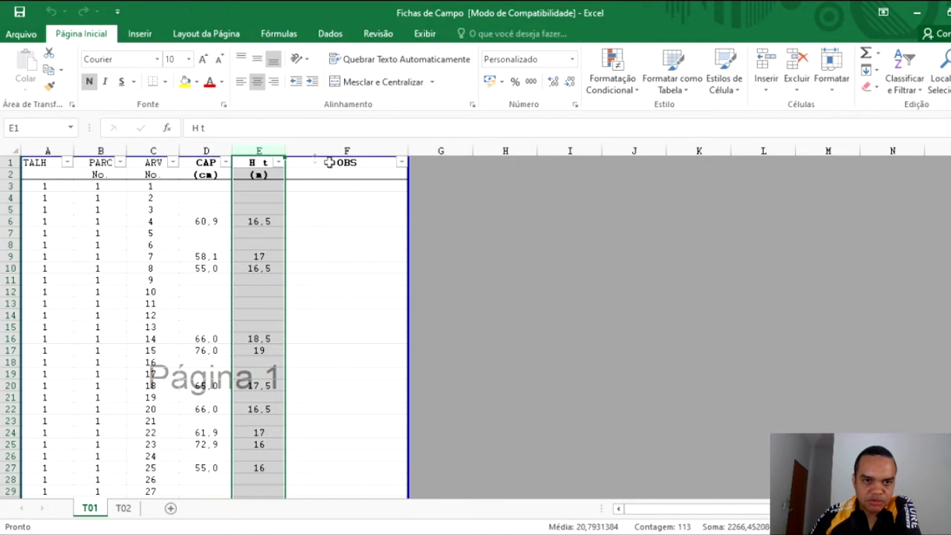
{"action": "left_click", "coordinate": [368, 194]}
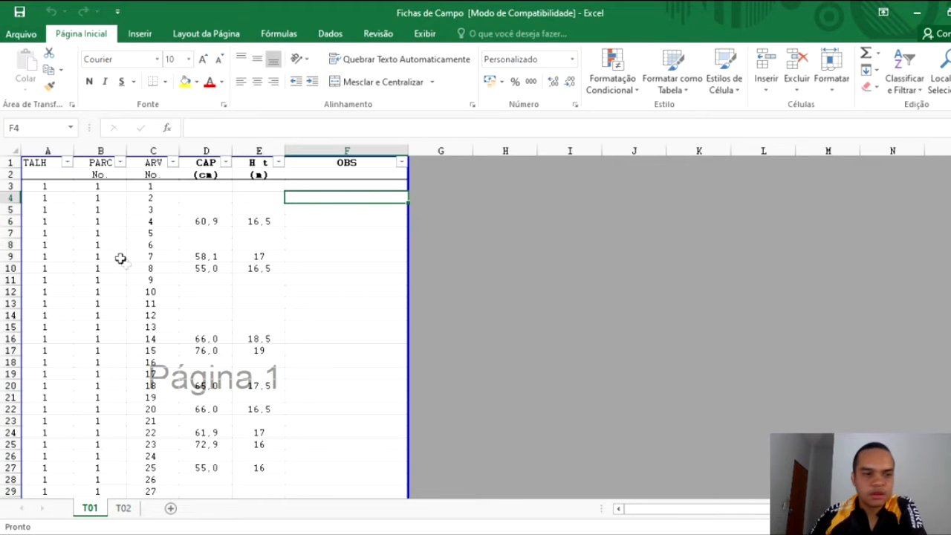
Examine how trees are numbered within plot 1 on sheet T01, from its first record to the start of plot 2.
{"action": "left_click", "coordinate": [46, 186]}
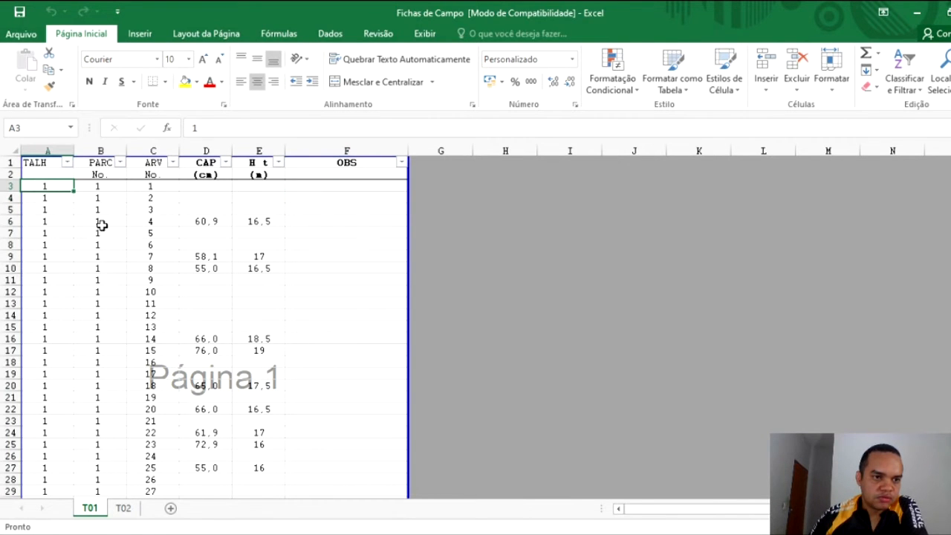
{"action": "scroll", "coordinate": [86, 275], "scroll_direction": "down", "scroll_amount": 1}
{"action": "scroll", "coordinate": [72, 240], "scroll_direction": "up", "scroll_amount": 1}
{"action": "left_click", "coordinate": [97, 192]}
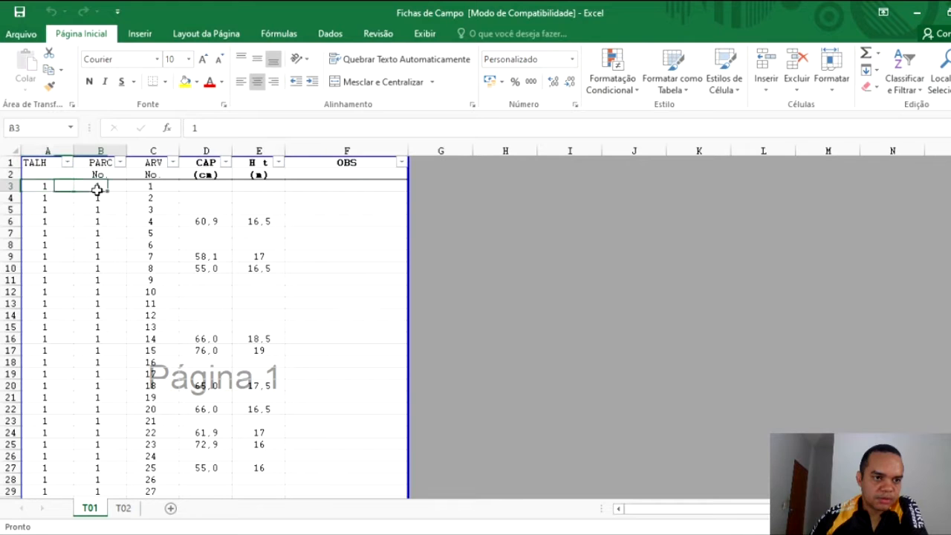
{"action": "left_click", "coordinate": [161, 187]}
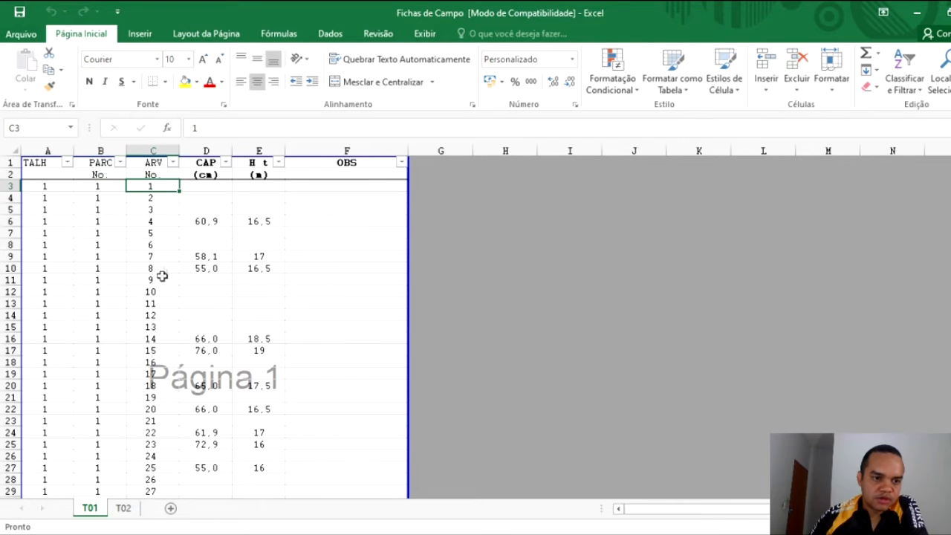
{"action": "scroll", "coordinate": [159, 276], "scroll_direction": "down", "scroll_amount": 7}
{"action": "scroll", "coordinate": [159, 278], "scroll_direction": "down", "scroll_amount": 20}
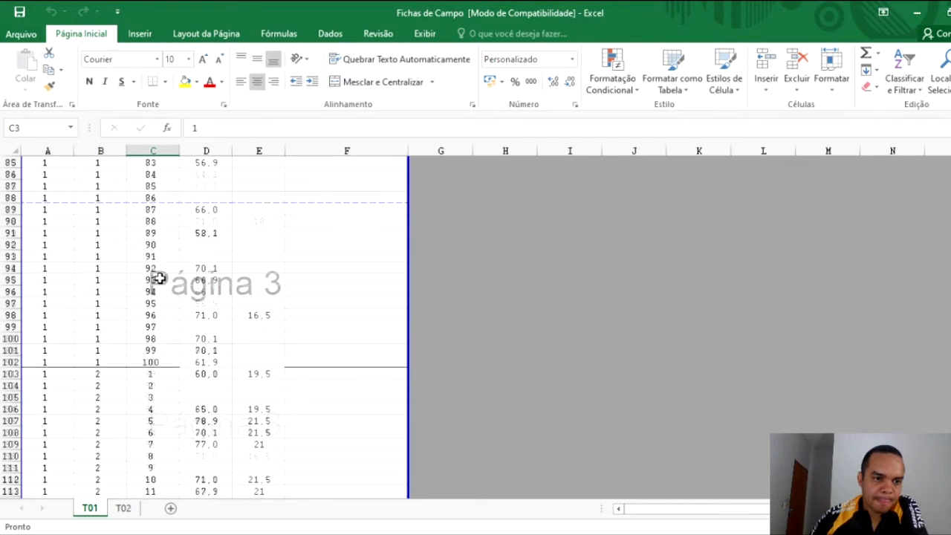
{"action": "left_click", "coordinate": [159, 256]}
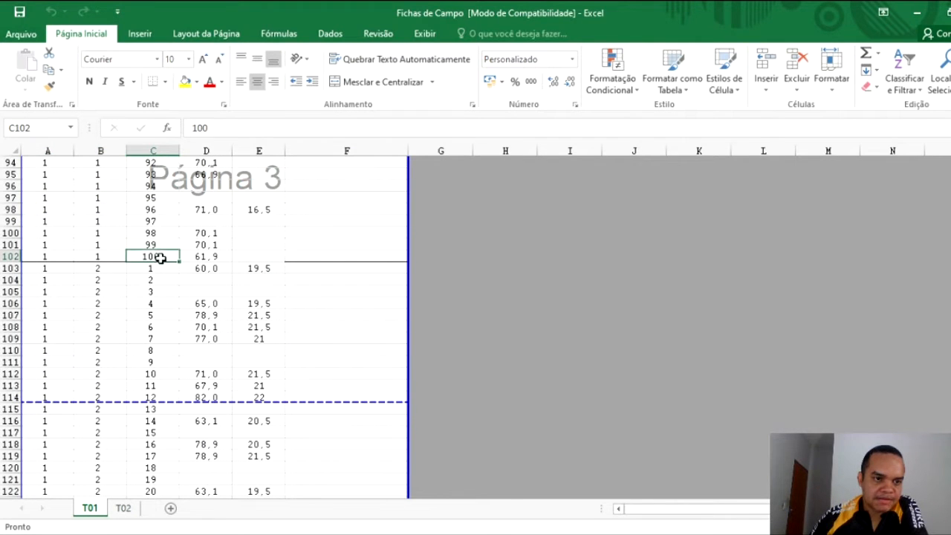
{"action": "left_click", "coordinate": [112, 270]}
{"action": "left_click", "coordinate": [157, 268]}
Review the tree records of plots 2 to 6 on sheet T01, checking the last tree of each plot.
{"action": "scroll", "coordinate": [158, 275], "scroll_direction": "down", "scroll_amount": 20}
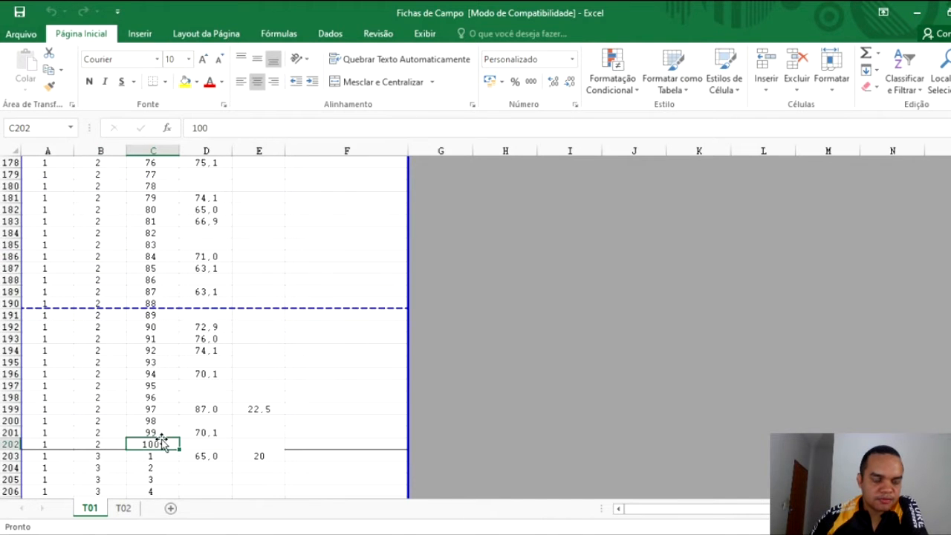
{"action": "scroll", "coordinate": [141, 401], "scroll_direction": "down", "scroll_amount": 14}
{"action": "scroll", "coordinate": [116, 316], "scroll_direction": "down", "scroll_amount": 20}
{"action": "left_click", "coordinate": [156, 352]}
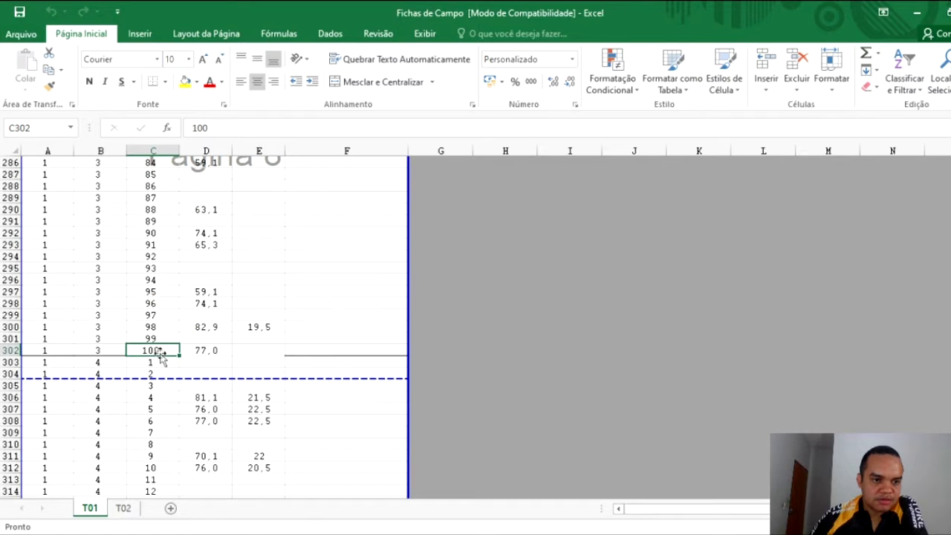
{"action": "scroll", "coordinate": [161, 356], "scroll_direction": "down", "scroll_amount": 20}
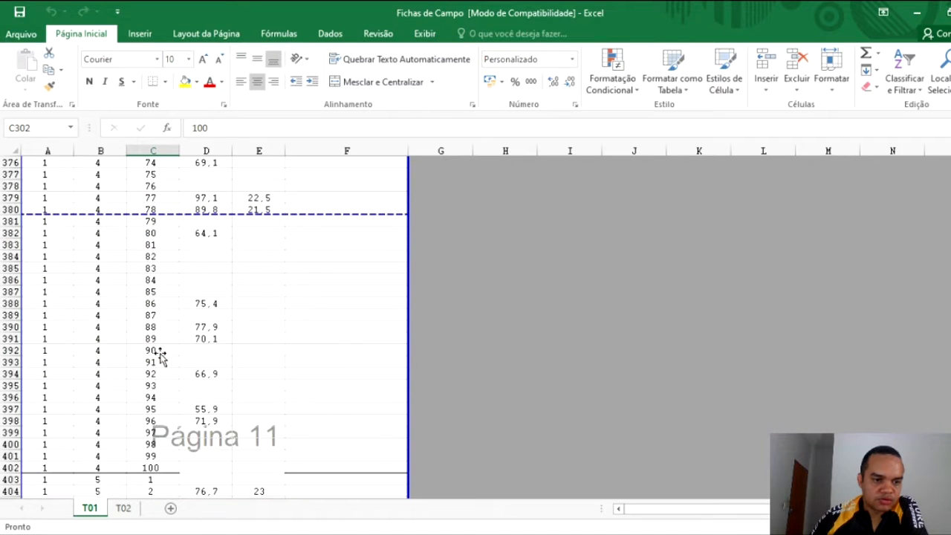
{"action": "scroll", "coordinate": [160, 357], "scroll_direction": "down", "scroll_amount": 5}
{"action": "scroll", "coordinate": [159, 316], "scroll_direction": "down", "scroll_amount": 20}
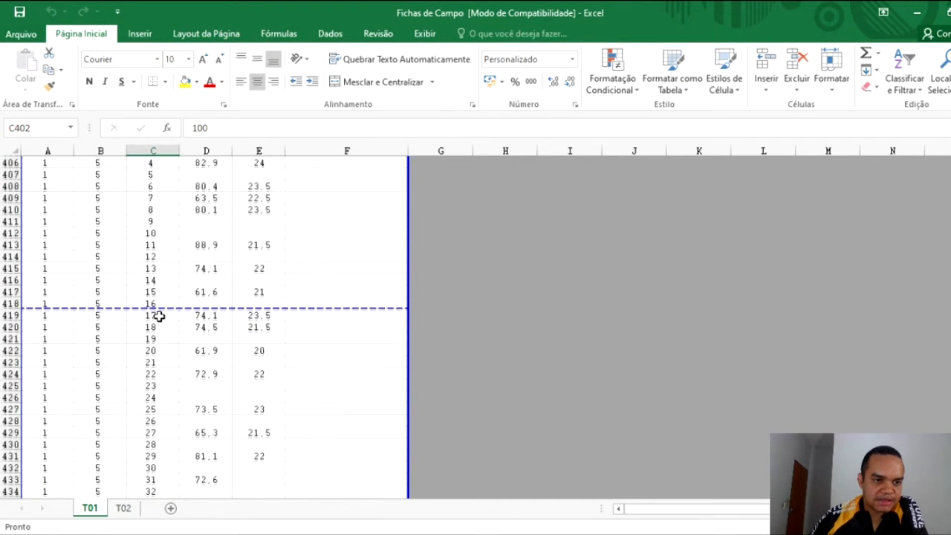
{"action": "left_click", "coordinate": [168, 403]}
{"action": "scroll", "coordinate": [165, 402], "scroll_direction": "down", "scroll_amount": 20}
{"action": "scroll", "coordinate": [164, 401], "scroll_direction": "down", "scroll_amount": 15}
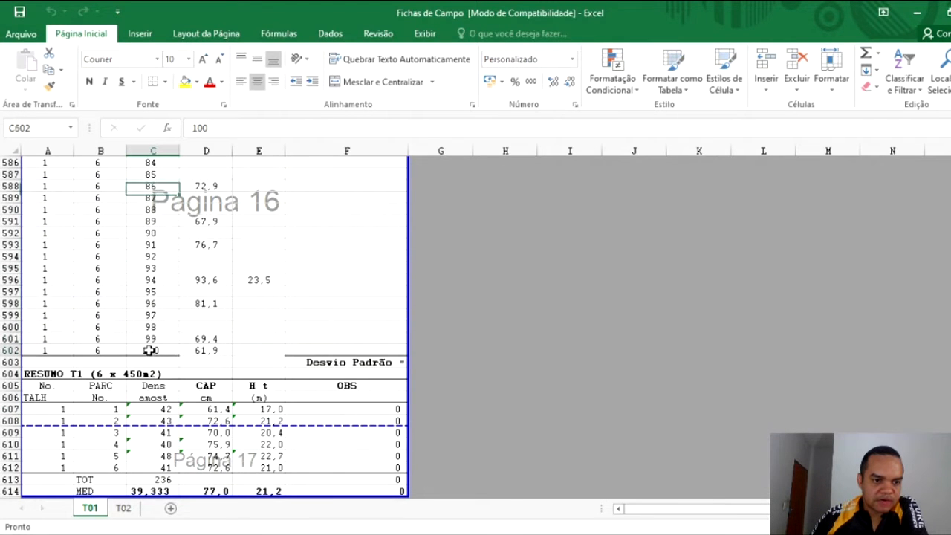
Inspect individual CAP measurements, including blank entries, among the plot 6 trees on sheet T01.
{"action": "left_click", "coordinate": [214, 338]}
{"action": "left_click", "coordinate": [206, 304]}
{"action": "left_click", "coordinate": [206, 280]}
{"action": "left_click", "coordinate": [206, 245]}
{"action": "scroll", "coordinate": [172, 329], "scroll_direction": "up", "scroll_amount": 10}
{"action": "scroll", "coordinate": [173, 329], "scroll_direction": "up", "scroll_amount": 4}
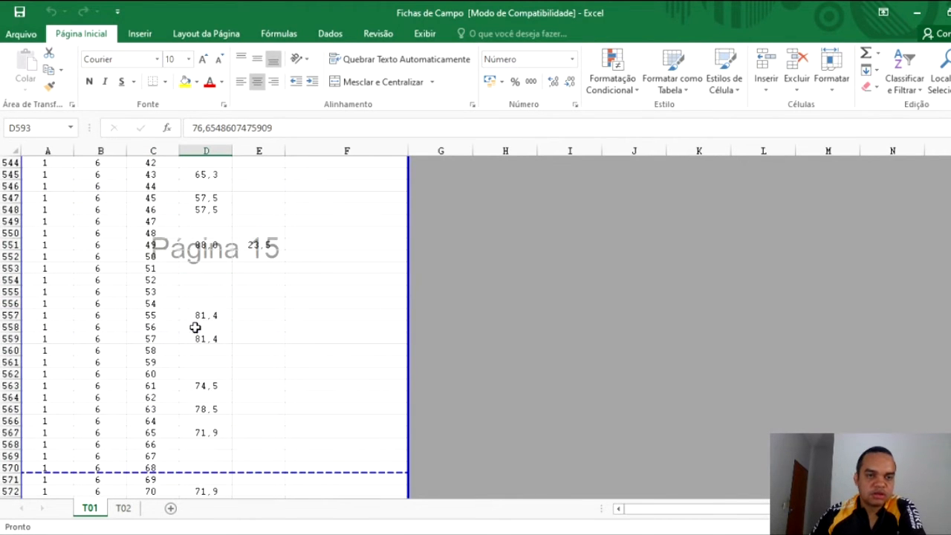
{"action": "left_click", "coordinate": [205, 268]}
{"action": "left_click", "coordinate": [214, 318]}
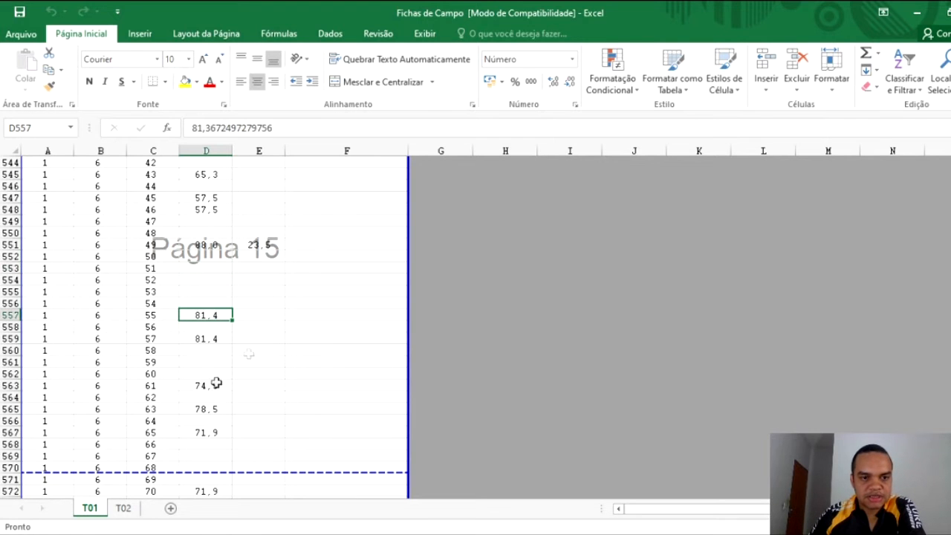
Examine the density, CAP and H t formulas and the total count in the RESUMO T1 summary on sheet T01.
{"action": "scroll", "coordinate": [215, 383], "scroll_direction": "down", "scroll_amount": 13}
{"action": "scroll", "coordinate": [215, 381], "scroll_direction": "down", "scroll_amount": 2}
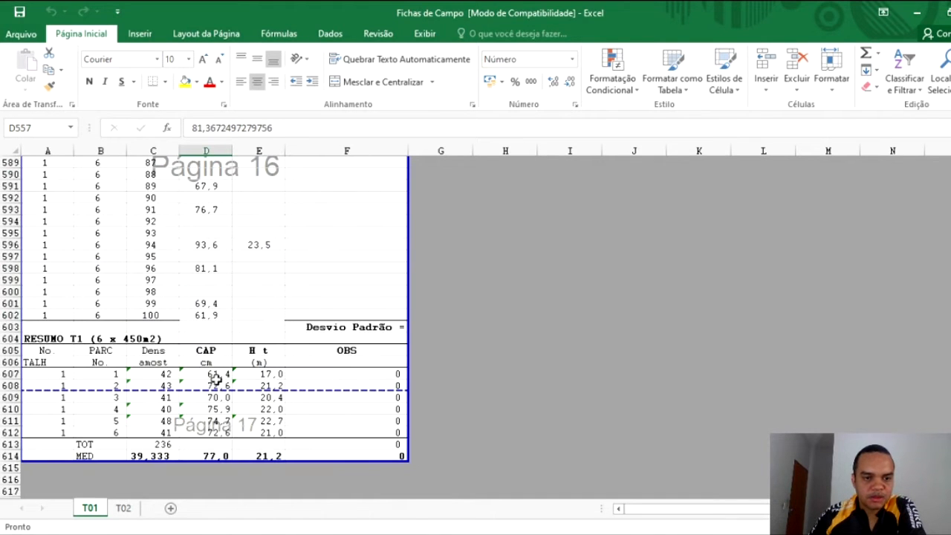
{"action": "scroll", "coordinate": [215, 379], "scroll_direction": "down", "scroll_amount": 1}
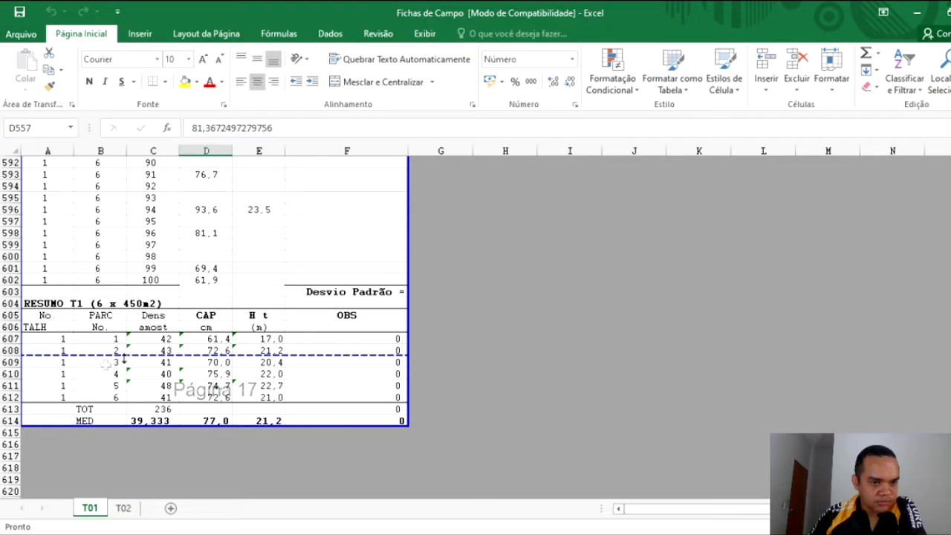
{"action": "left_click", "coordinate": [159, 340]}
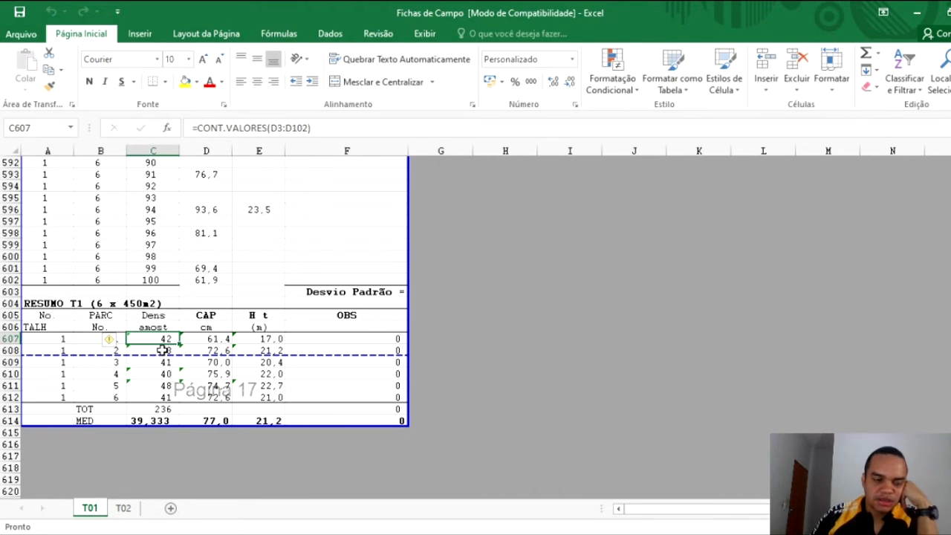
{"action": "left_click", "coordinate": [158, 350]}
{"action": "left_click", "coordinate": [158, 362]}
{"action": "left_click", "coordinate": [159, 373]}
{"action": "left_click", "coordinate": [158, 386]}
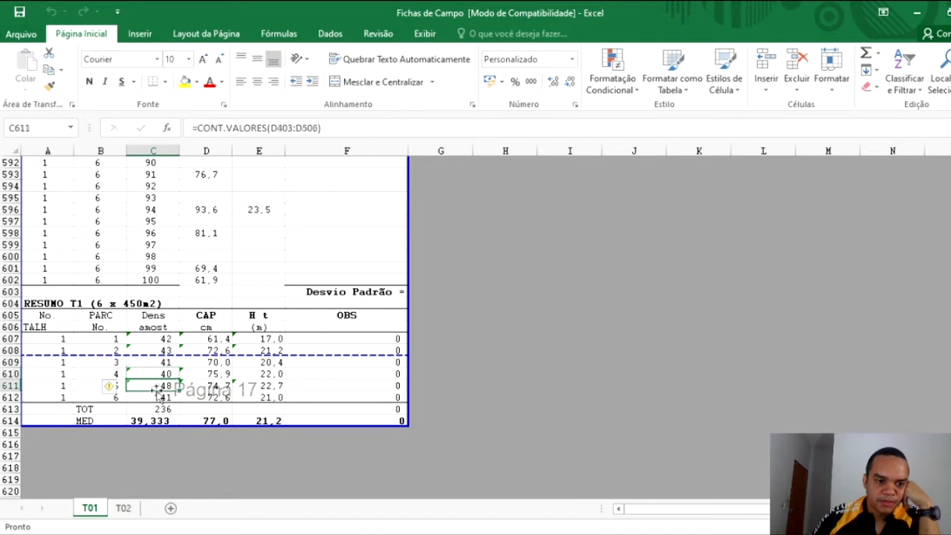
{"action": "left_click", "coordinate": [216, 339]}
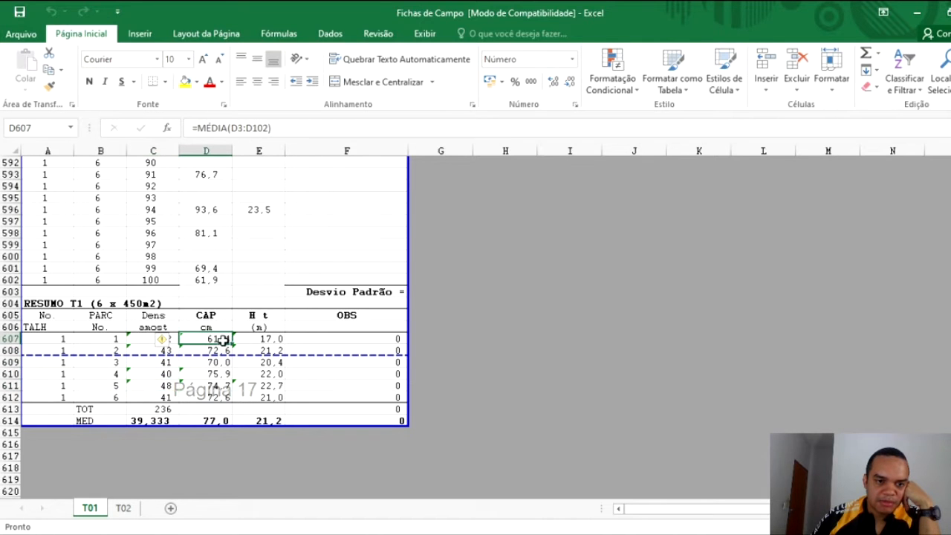
{"action": "left_click", "coordinate": [260, 339]}
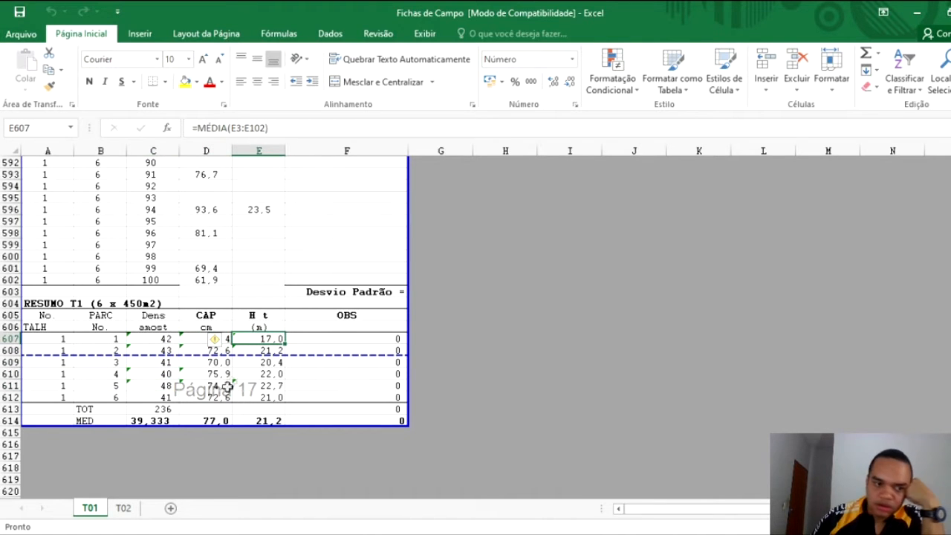
{"action": "left_click", "coordinate": [162, 410]}
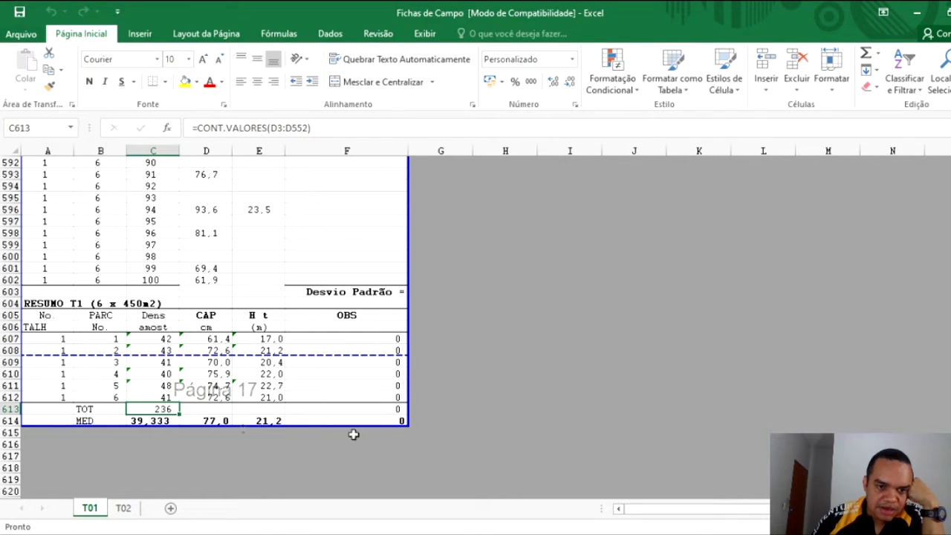
Open sheet T02 and examine its TALH, PARC, ARV, CAP and H t columns.
{"action": "left_click", "coordinate": [123, 508]}
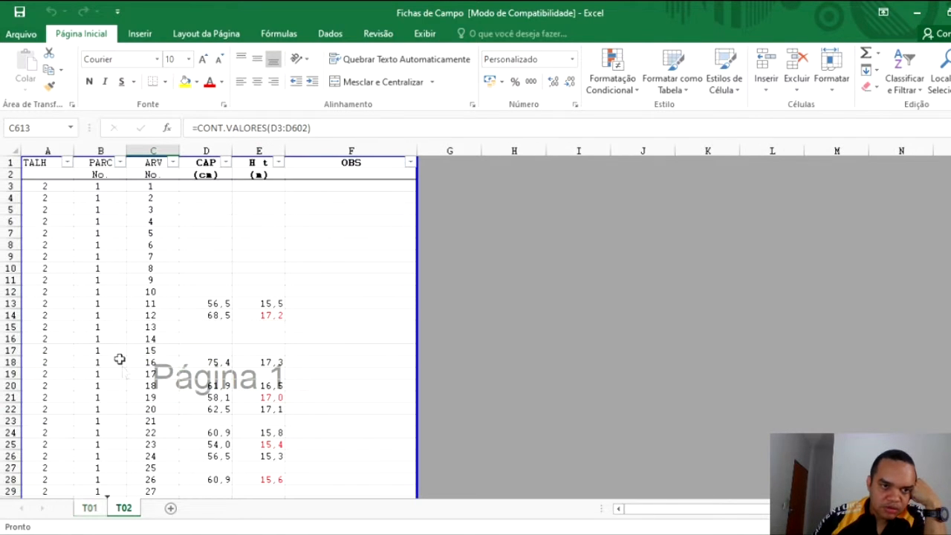
{"action": "left_click", "coordinate": [44, 148]}
{"action": "left_click", "coordinate": [101, 151]}
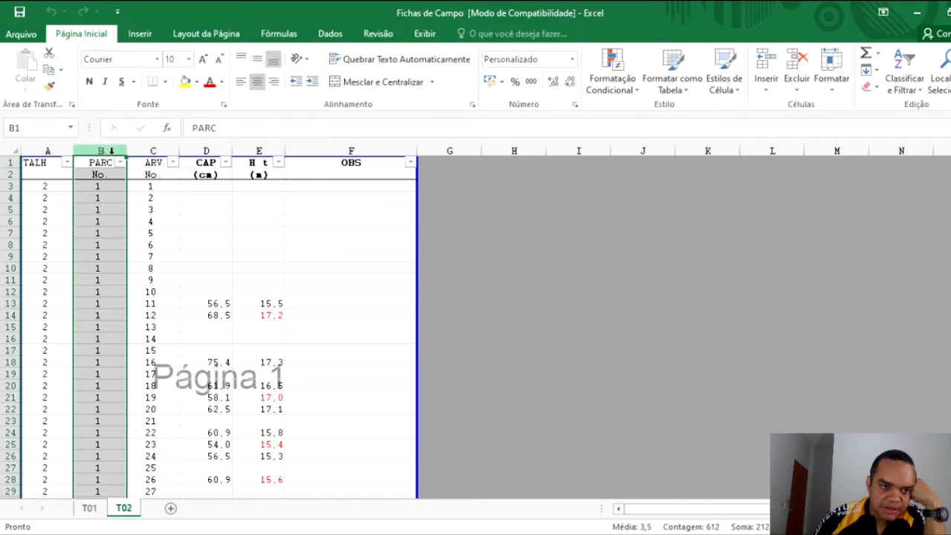
{"action": "left_click", "coordinate": [153, 151]}
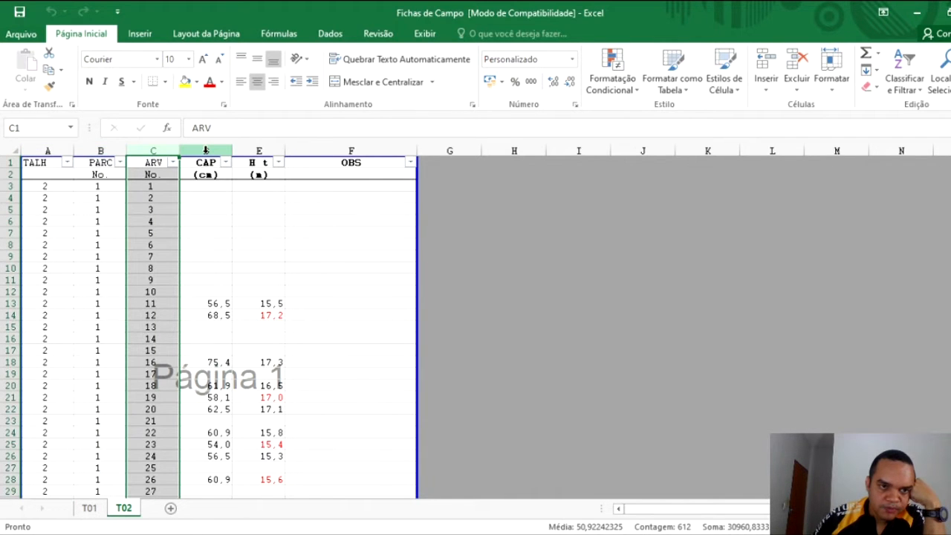
{"action": "left_click", "coordinate": [206, 151]}
{"action": "left_click", "coordinate": [257, 151]}
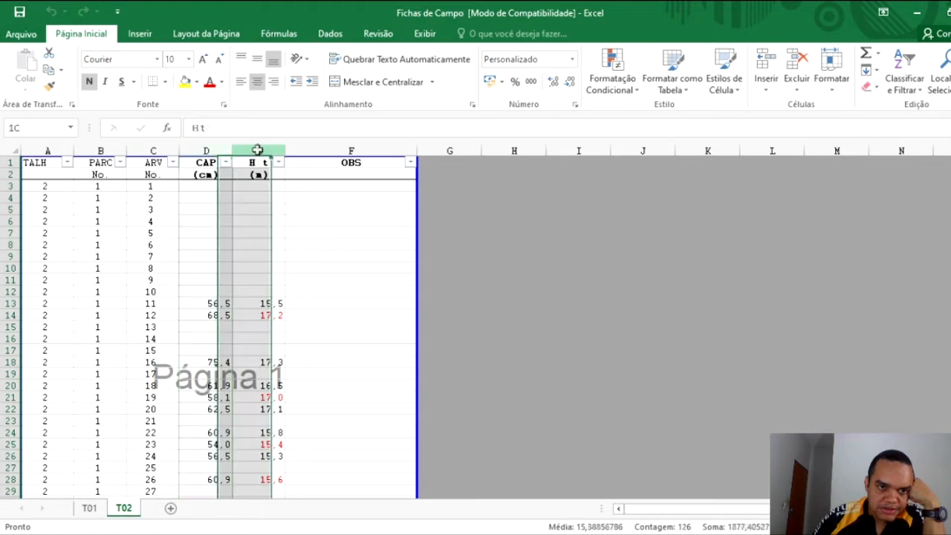
Review the tree records on sheet T02 down to the summary table beneath plot 6.
{"action": "scroll", "coordinate": [156, 272], "scroll_direction": "down", "scroll_amount": 19}
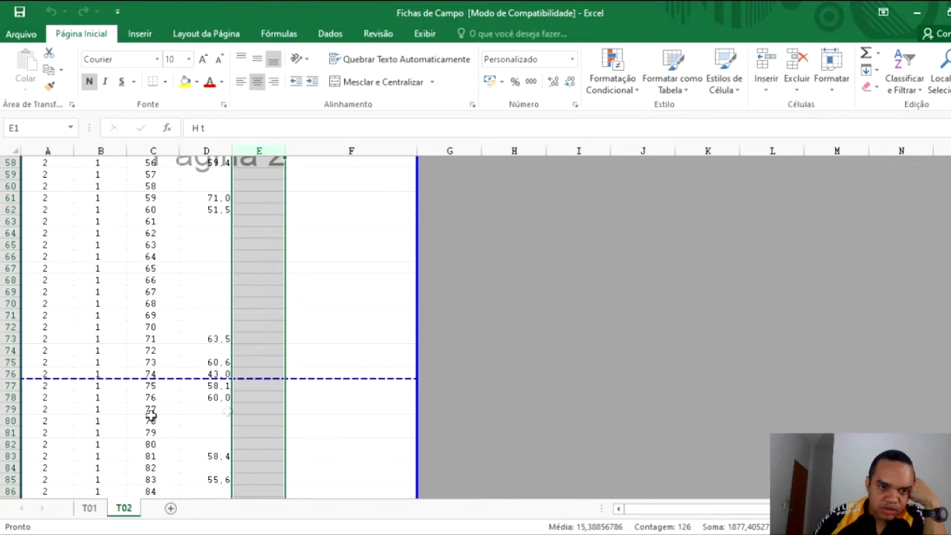
{"action": "scroll", "coordinate": [151, 416], "scroll_direction": "down", "scroll_amount": 20}
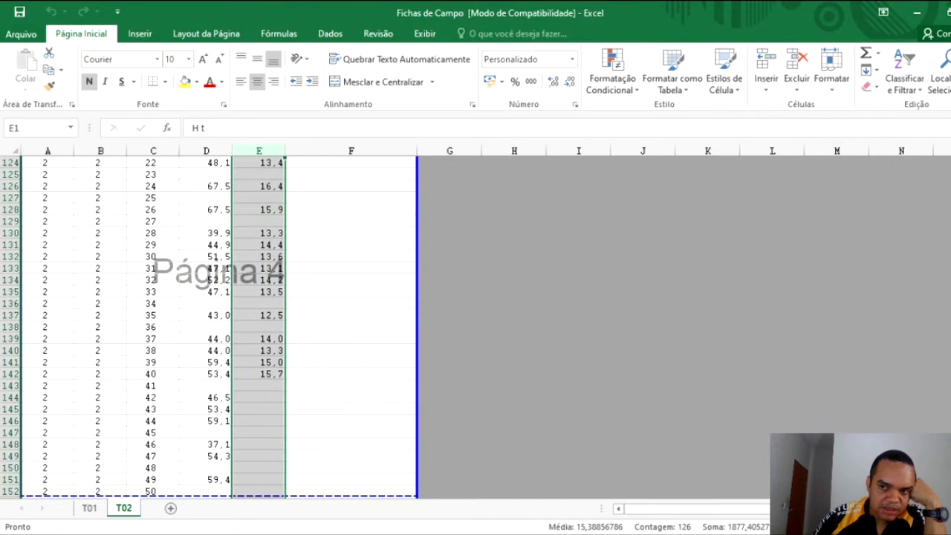
{"action": "scroll", "coordinate": [209, 326], "scroll_direction": "down", "scroll_amount": 20}
{"action": "scroll", "coordinate": [215, 327], "scroll_direction": "down", "scroll_amount": 20}
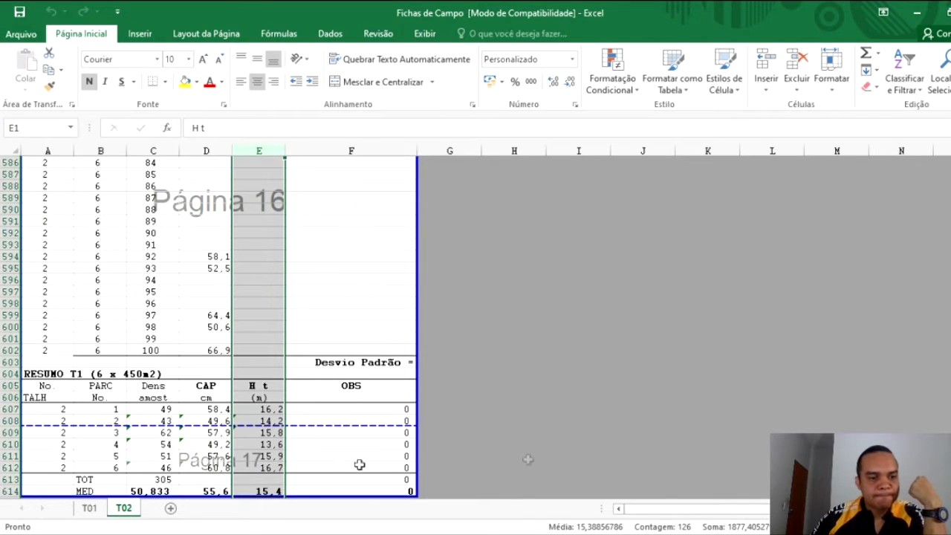
Examine the density formulas of plots 1 and 3 and the total count formula in sheet T02's summary table.
{"action": "left_click", "coordinate": [163, 410]}
{"action": "left_click", "coordinate": [162, 433]}
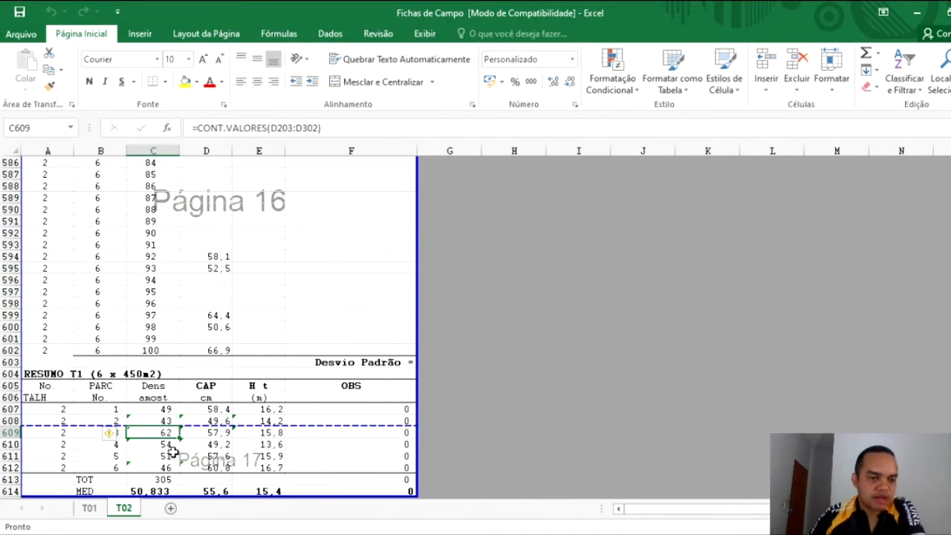
{"action": "left_click", "coordinate": [164, 479]}
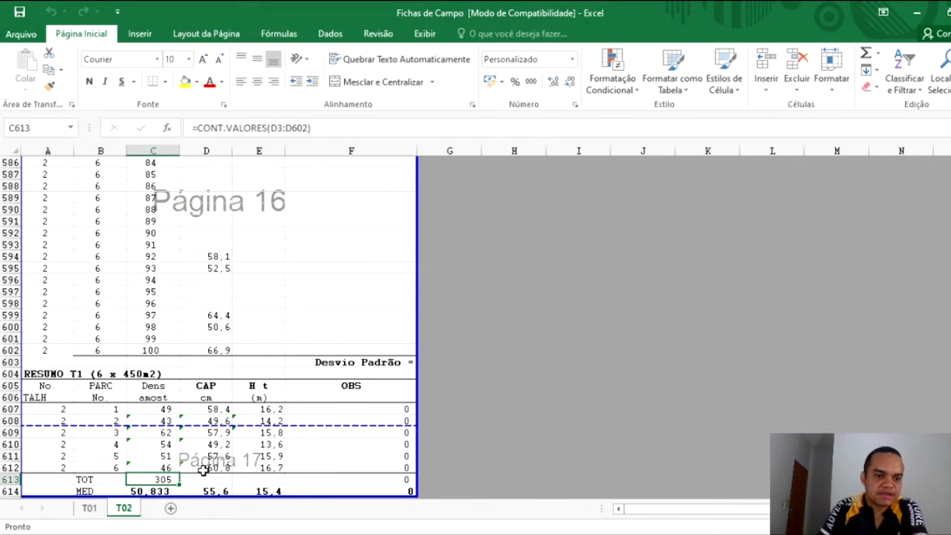
Compare the summary tables at the end of sheets T01 and T02.
{"action": "left_click", "coordinate": [89, 508]}
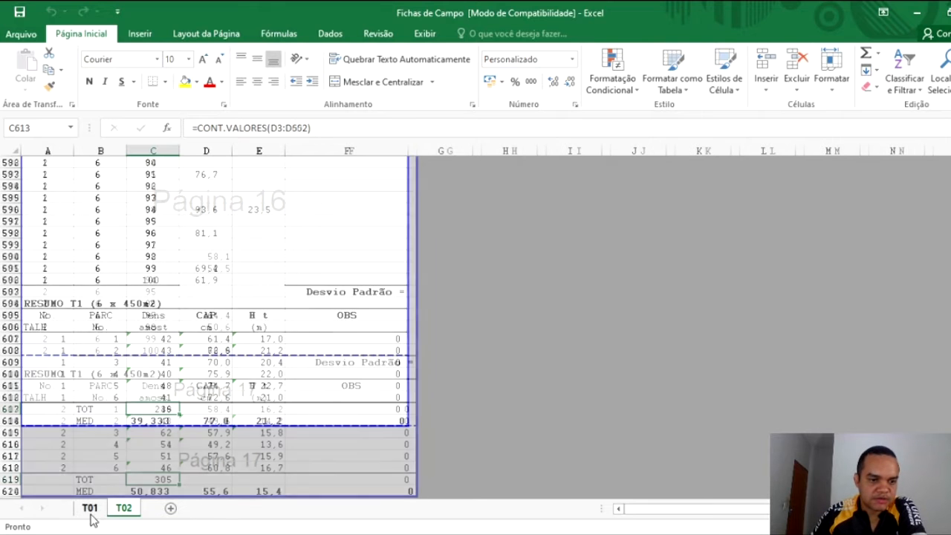
{"action": "left_click", "coordinate": [123, 508]}
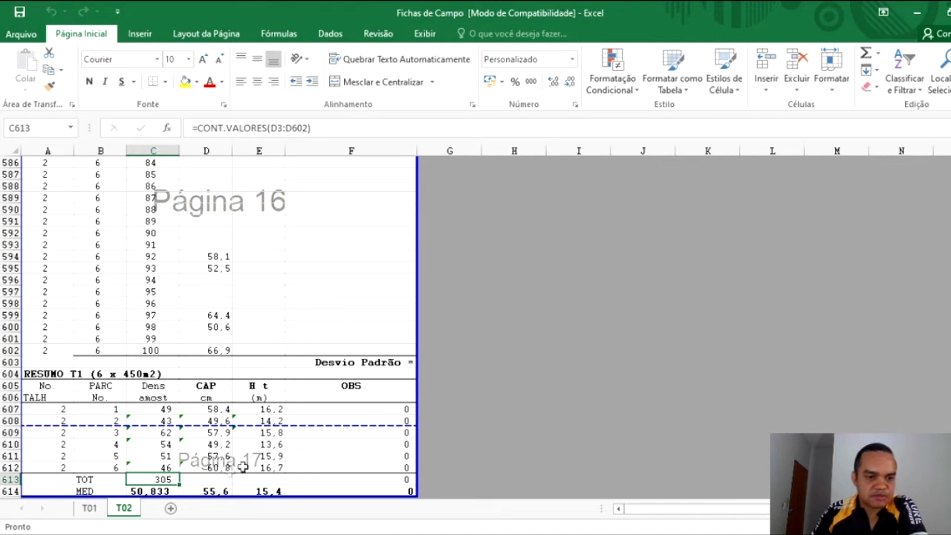
{"action": "scroll", "coordinate": [84, 365], "scroll_direction": "up", "scroll_amount": 3}
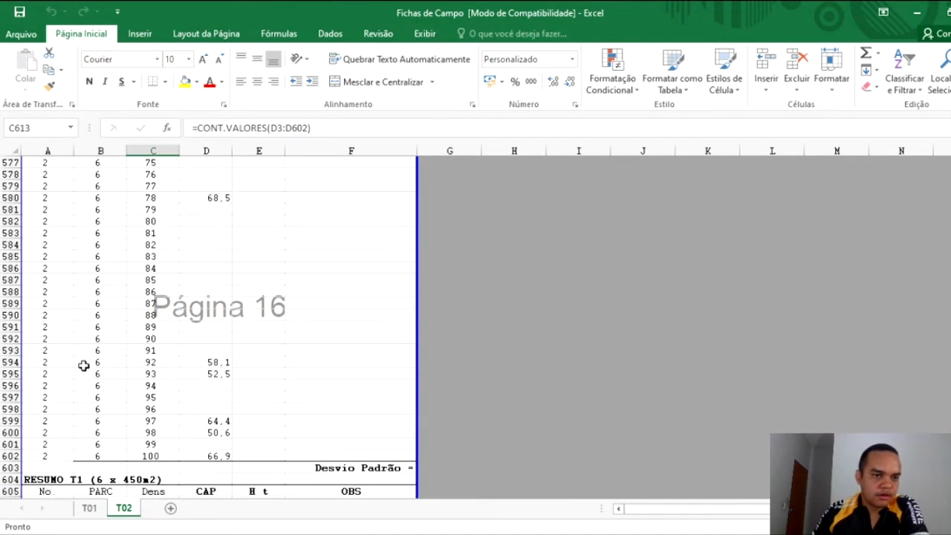
{"action": "left_click", "coordinate": [87, 510]}
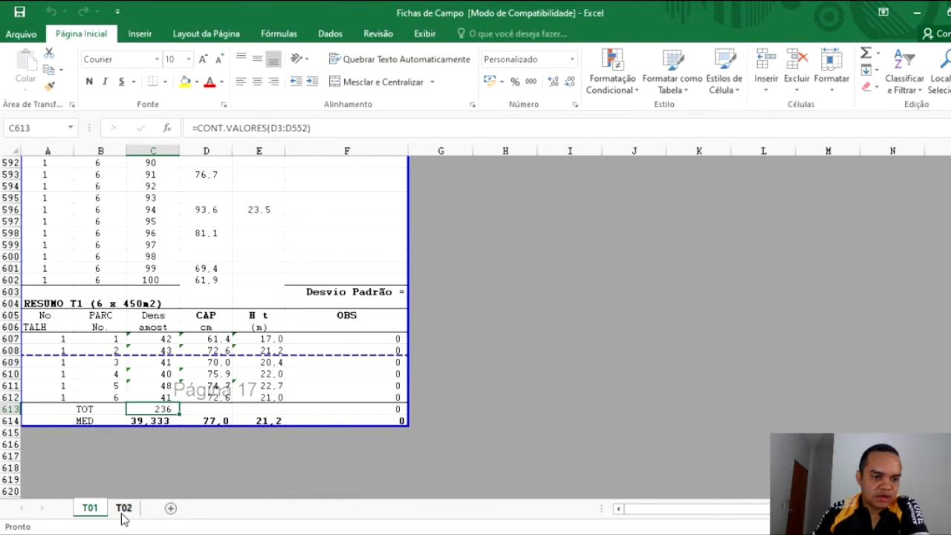
{"action": "left_click", "coordinate": [123, 513]}
{"action": "left_click", "coordinate": [123, 513]}
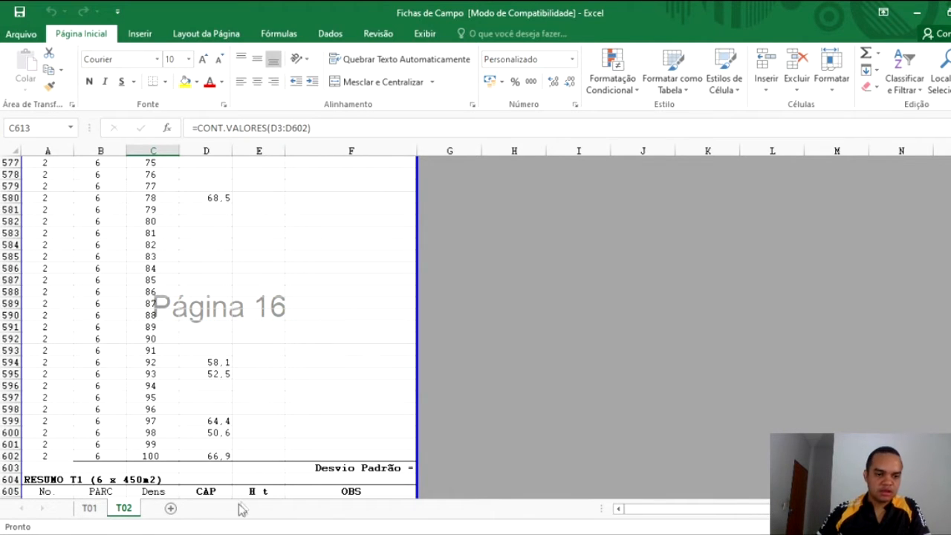
Add a new worksheet after T02 and name it distr.diamétrica.
{"action": "left_click", "coordinate": [170, 508]}
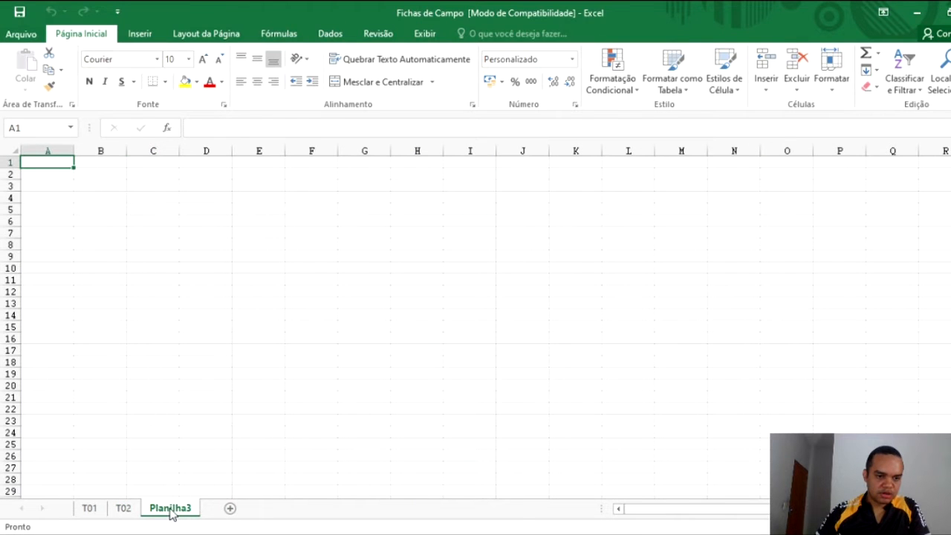
{"action": "double_click", "coordinate": [174, 512]}
{"action": "type", "text": "distr.diamétrica"}
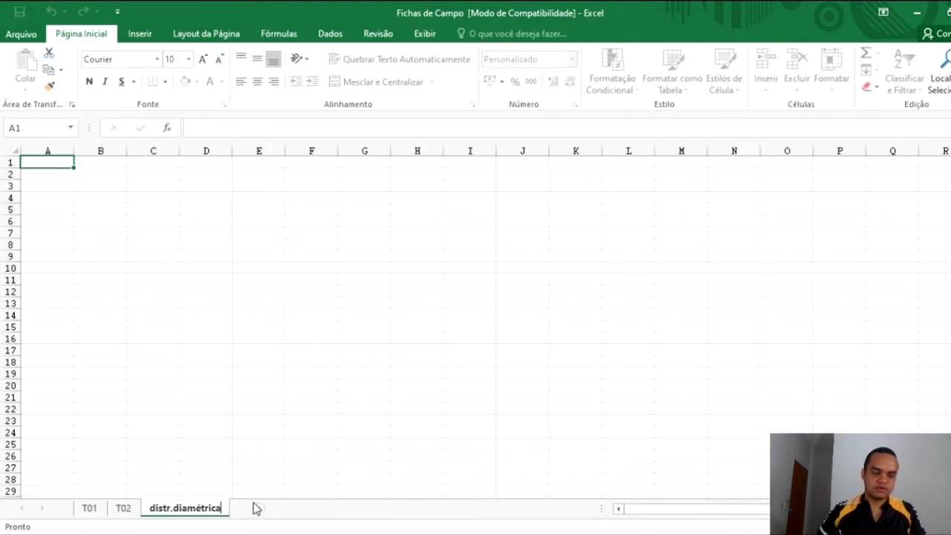
{"action": "key", "text": "Return"}
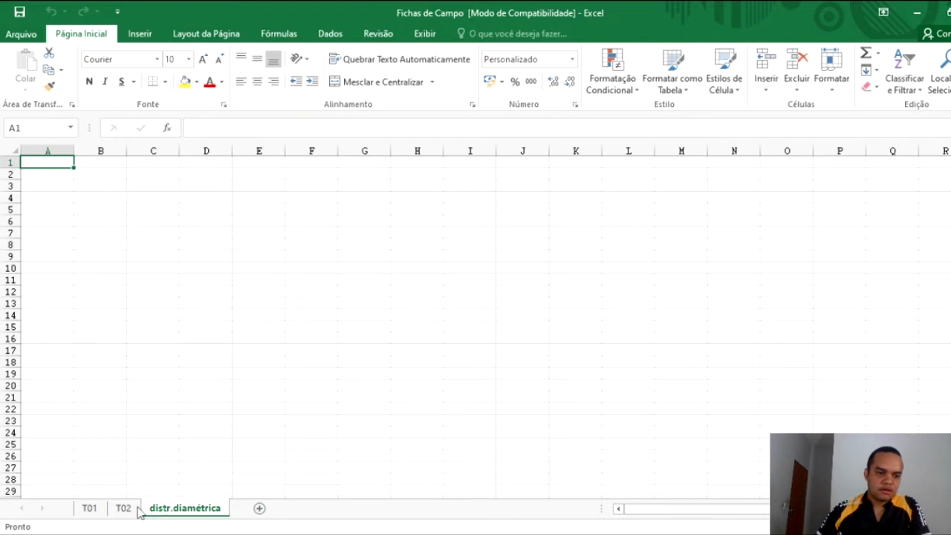
Review the first records of sheets T01 and T02, and return to the distr.diamétrica sheet.
{"action": "left_click", "coordinate": [87, 509]}
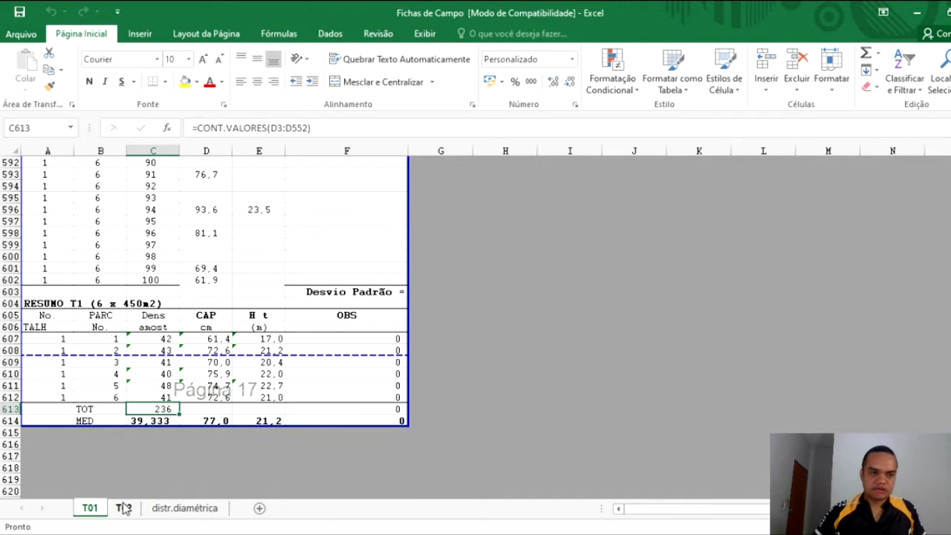
{"action": "key", "text": "ctrl+Home"}
{"action": "left_click", "coordinate": [123, 511]}
{"action": "left_click", "coordinate": [122, 509]}
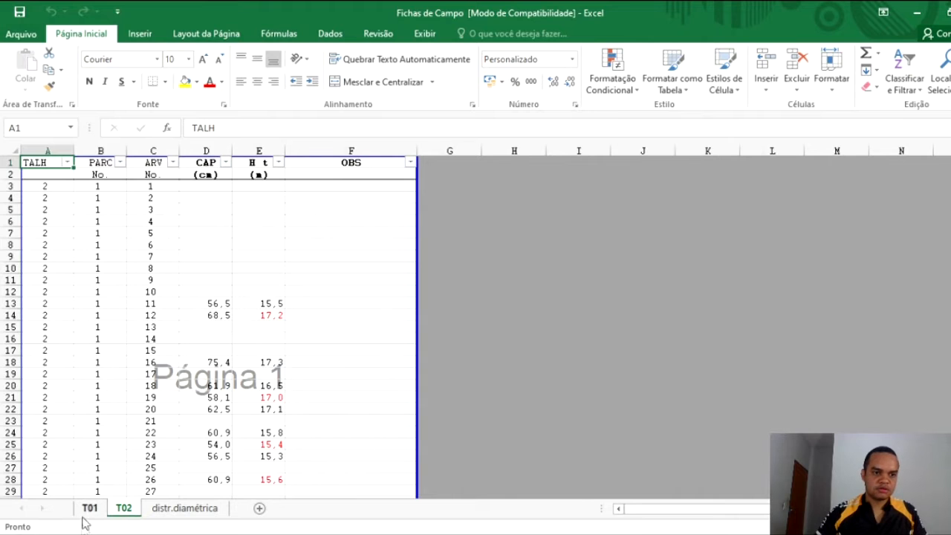
{"action": "left_click", "coordinate": [86, 511]}
{"action": "left_click", "coordinate": [123, 510]}
{"action": "left_click", "coordinate": [165, 507]}
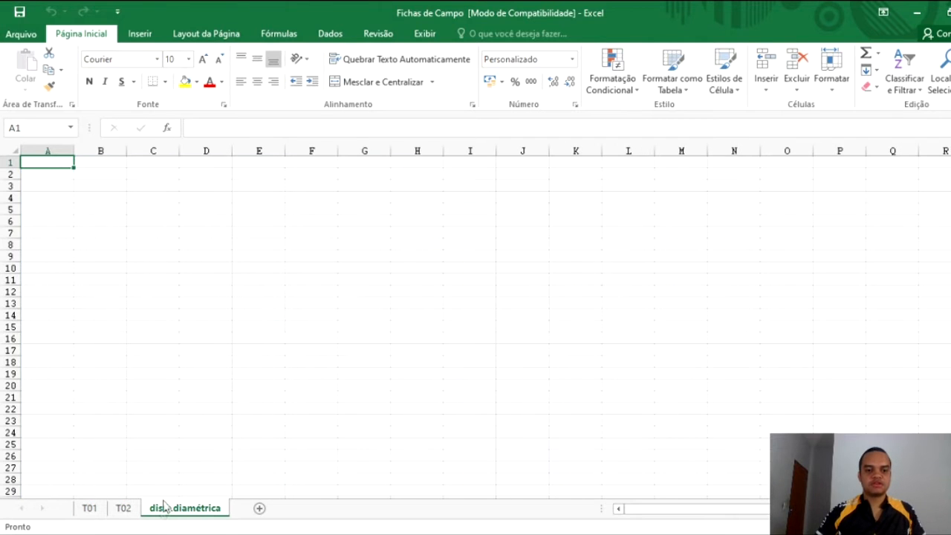
{"action": "left_click", "coordinate": [89, 508]}
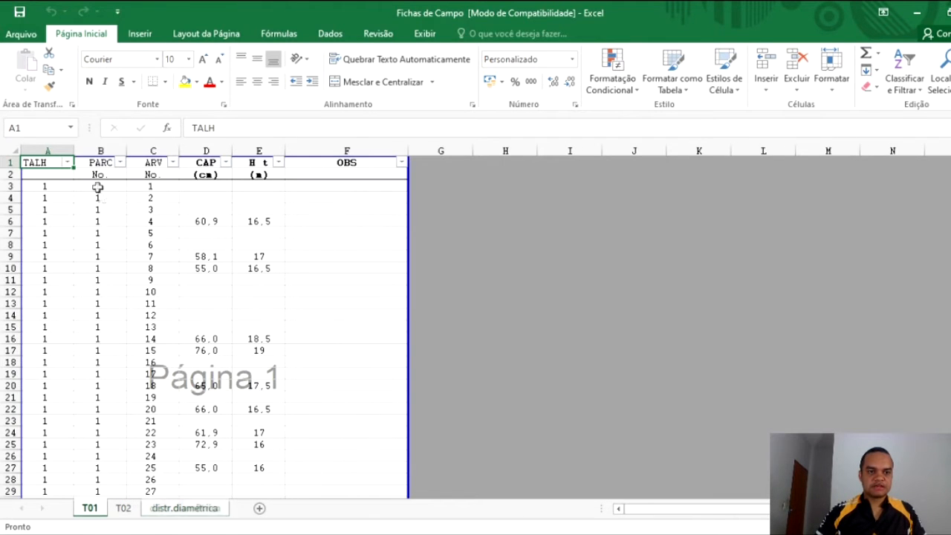
{"action": "left_click", "coordinate": [182, 507]}
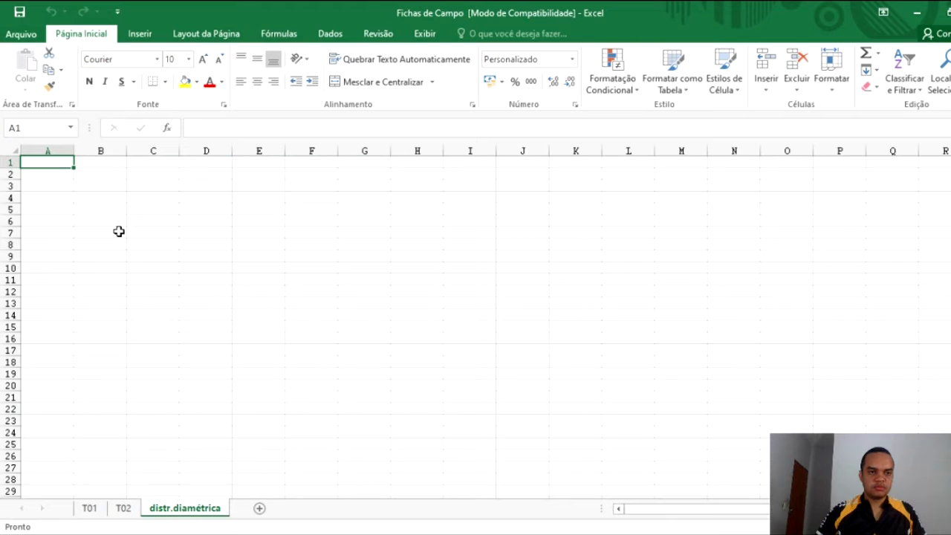
Enter the heading Classe de CAP in A2 and fit column A to its width.
{"action": "left_click", "coordinate": [56, 173]}
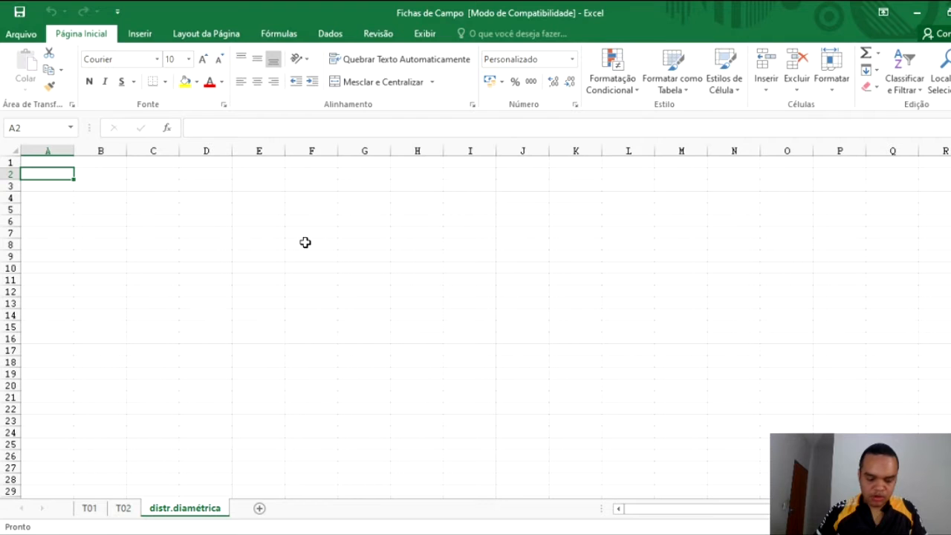
{"action": "type", "text": "Classe de CAP"}
{"action": "key", "text": "Return"}
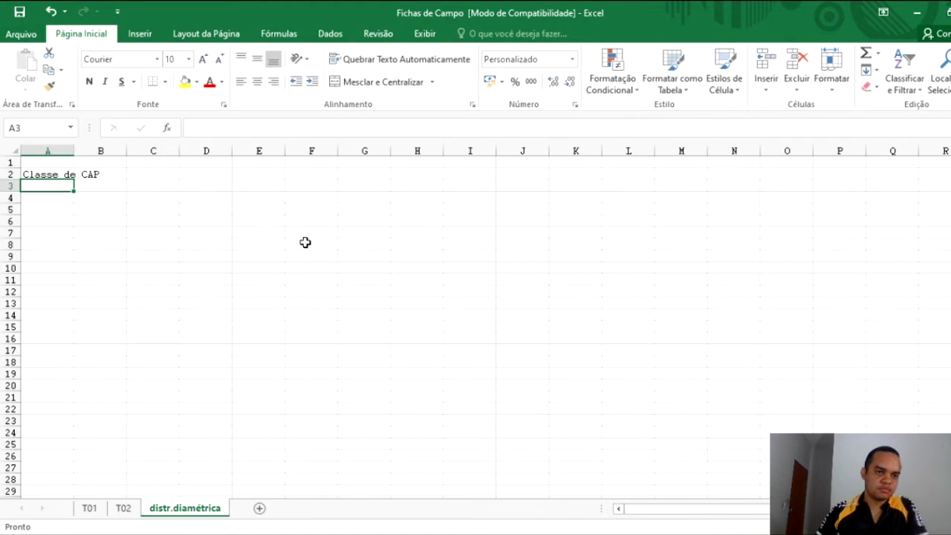
{"action": "double_click", "coordinate": [73, 150]}
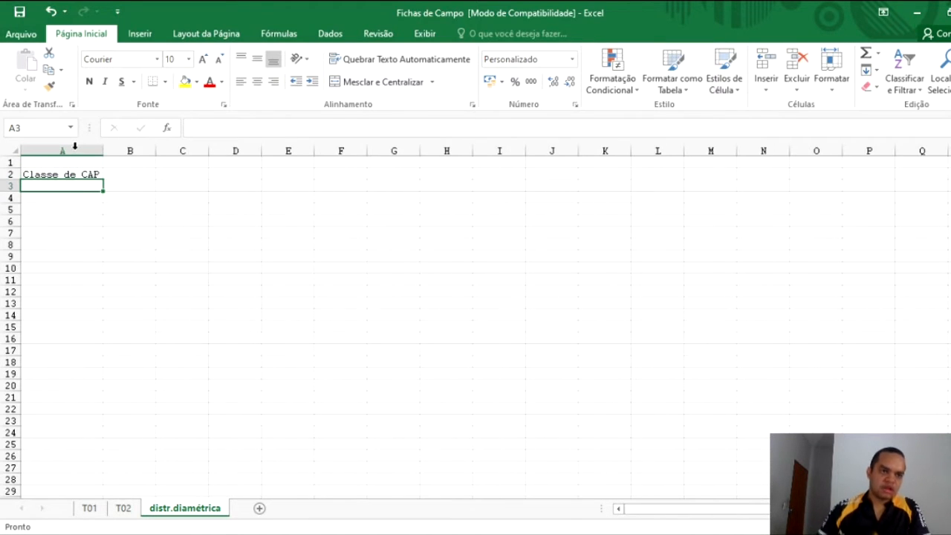
List the CAP classes 0a5, 5a10, 10a15, 15a20 and 20a25 in cells A3 to A7.
{"action": "left_click", "coordinate": [69, 198]}
{"action": "left_click", "coordinate": [66, 211]}
{"action": "left_click", "coordinate": [68, 231]}
{"action": "left_click", "coordinate": [76, 187]}
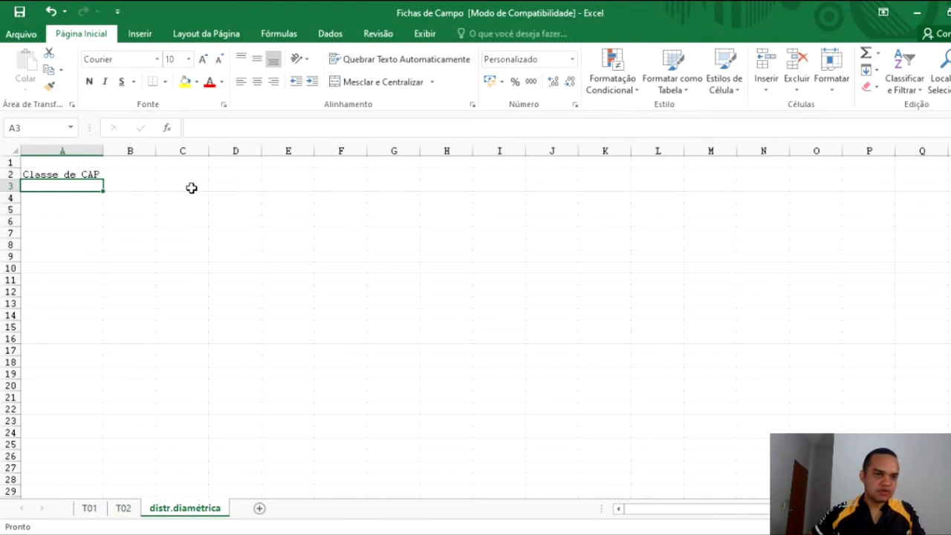
{"action": "type", "text": "0a5"}
{"action": "key", "text": "Return"}
{"action": "type", "text": "5a10"}
{"action": "key", "text": "Return"}
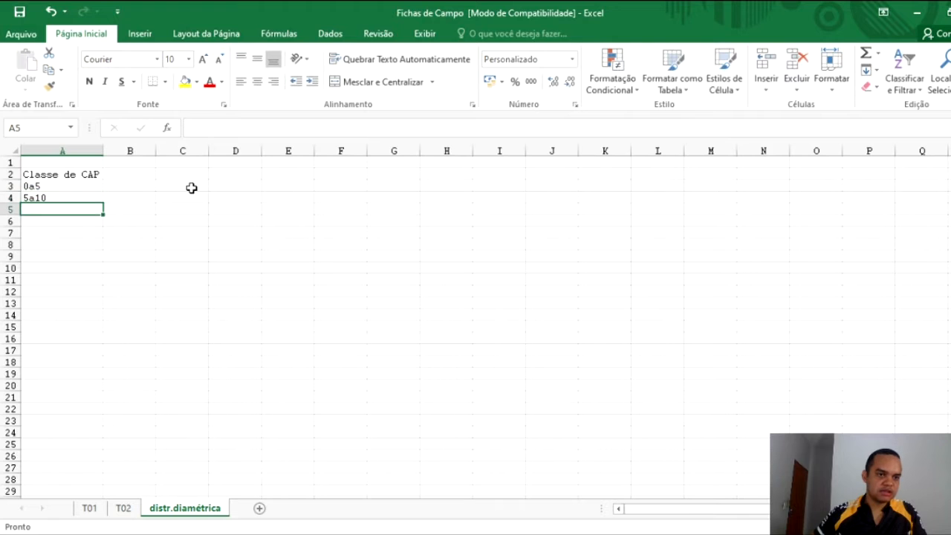
{"action": "type", "text": "10a15"}
{"action": "key", "text": "Return"}
{"action": "type", "text": "15a20"}
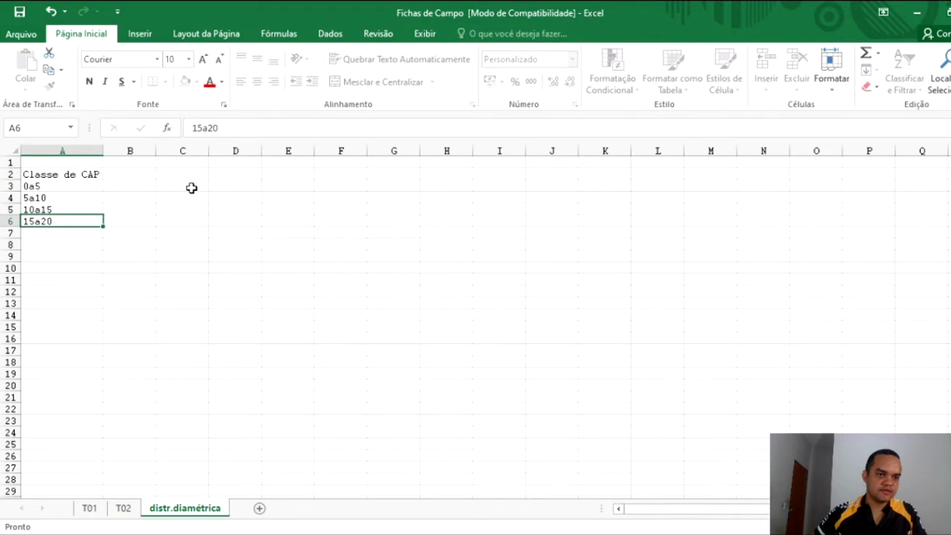
{"action": "key", "text": "Return"}
{"action": "type", "text": "20a25"}
{"action": "key", "text": "Return"}
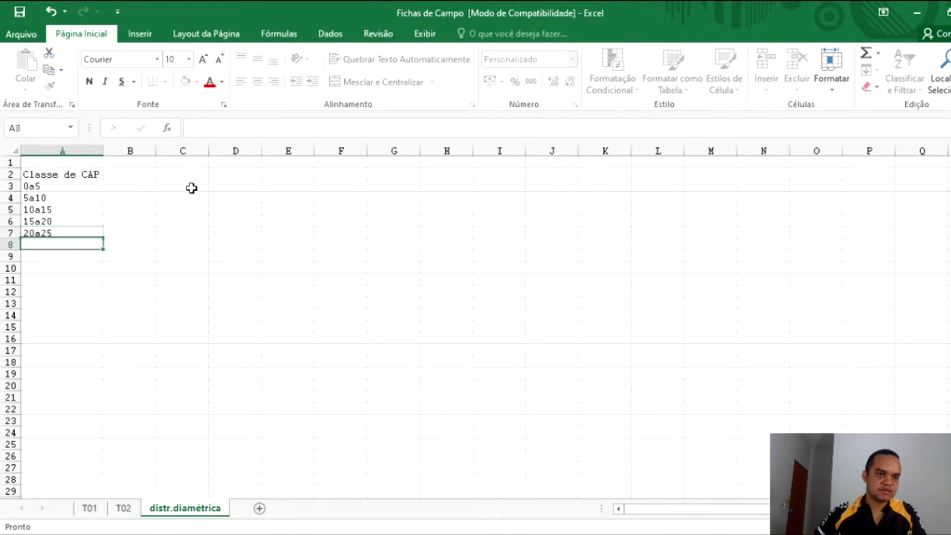
Continue the class list with 25a30, 30a35, 35a40 and 40a45 in cells A8 to A11.
{"action": "type", "text": "25a30"}
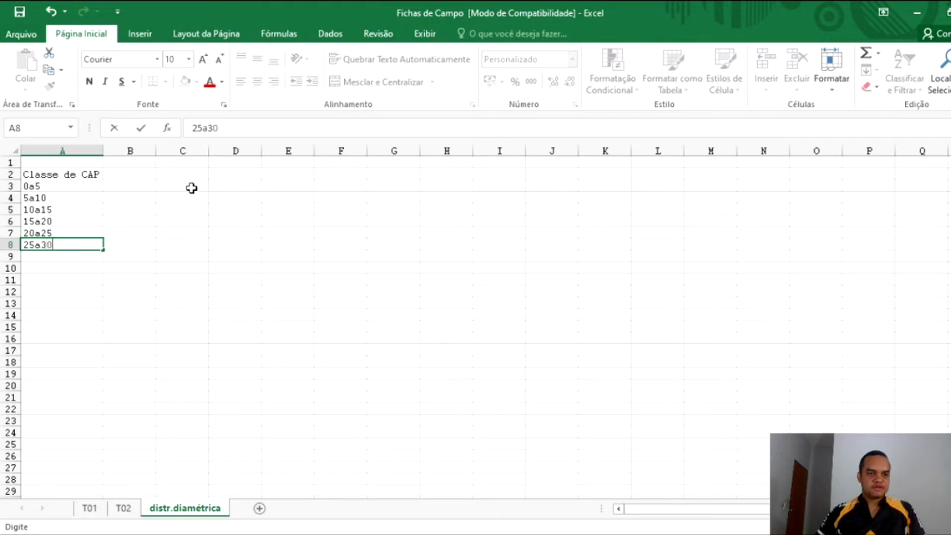
{"action": "key", "text": "Return"}
{"action": "type", "text": "30a35"}
{"action": "key", "text": "Return"}
{"action": "type", "text": "35a"}
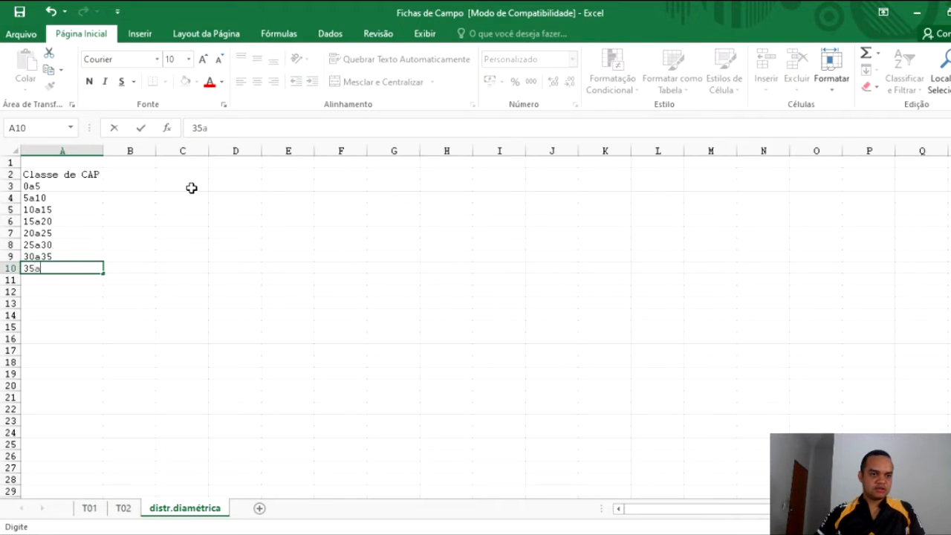
{"action": "key", "text": "Return"}
{"action": "type", "text": "40a45"}
{"action": "key", "text": "Return"}
Enter the classes 45a50, 50a55 and 55a60 in cells A12 to A14.
{"action": "type", "text": "55a60"}
{"action": "key", "text": "Return"}
{"action": "key", "text": "Up"}
{"action": "key", "text": "F2"}
{"action": "key", "text": "BackSpace"}
{"action": "key", "text": "BackSpace"}
{"action": "type", "text": "50"}
{"action": "key", "text": "Return"}
{"action": "type", "text": "50a55"}
{"action": "key", "text": "Return"}
{"action": "type", "text": "55a60"}
{"action": "key", "text": "Return"}
Add the classes 60a65, 65a70, 70a75 and 75a80 in cells A15 to A18.
{"action": "type", "text": "60a"}
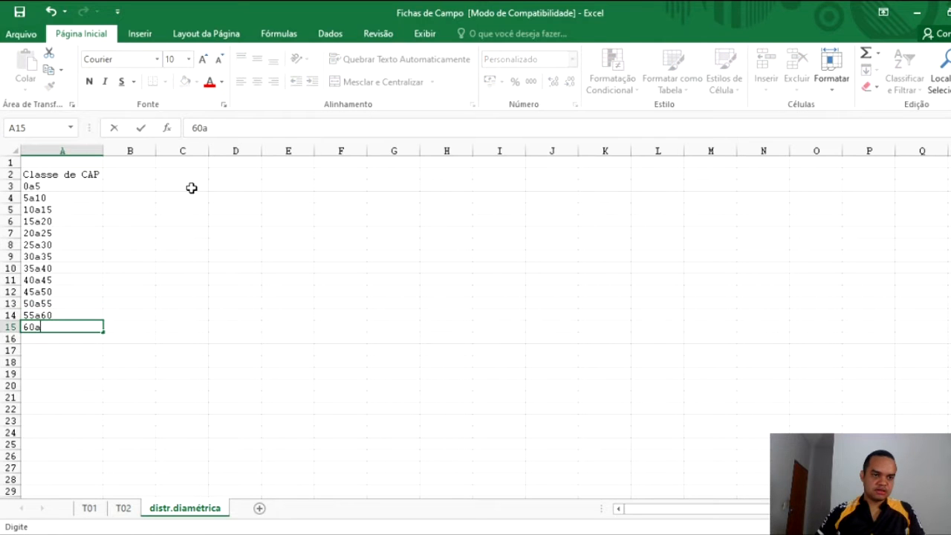
{"action": "type", "text": "65"}
{"action": "key", "text": "Return"}
{"action": "type", "text": "a"}
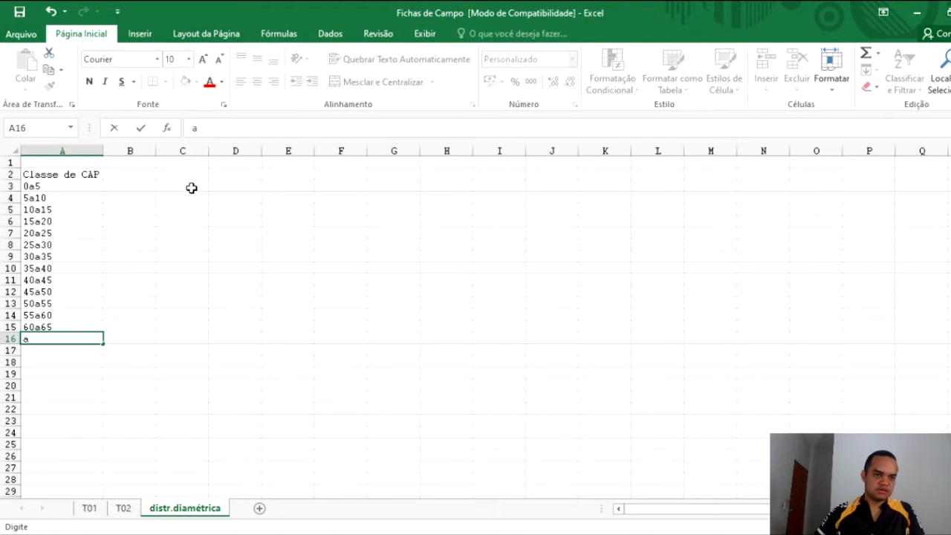
{"action": "type", "text": "70"}
{"action": "key", "text": "Return"}
{"action": "type", "text": "70a75"}
{"action": "key", "text": "Return"}
{"action": "type", "text": "75a80"}
{"action": "key", "text": "Return"}
Complete the class list with 80a85, 85a90, 90a95 and 95a100 in cells A19 to A22.
{"action": "type", "text": "80a"}
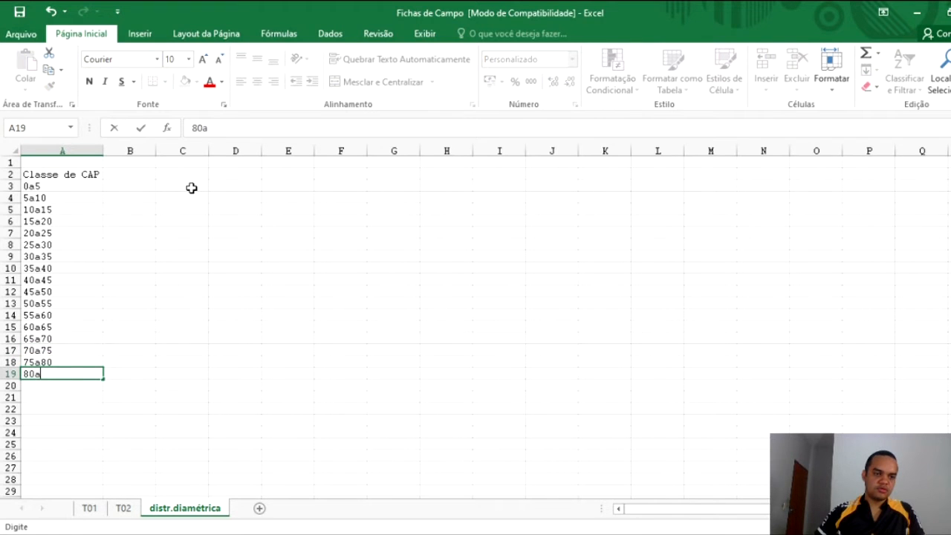
{"action": "key", "text": "Return"}
{"action": "type", "text": "85a"}
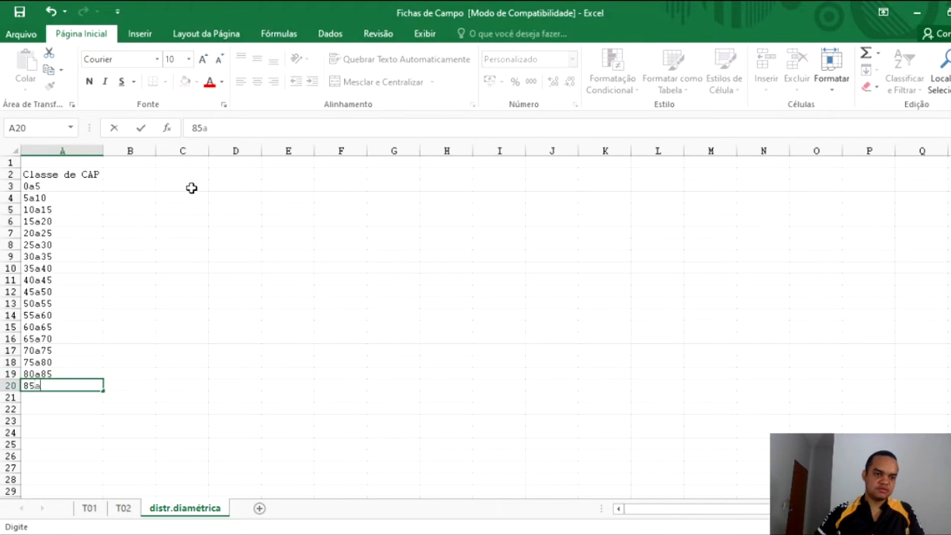
{"action": "type", "text": "90"}
{"action": "key", "text": "Return"}
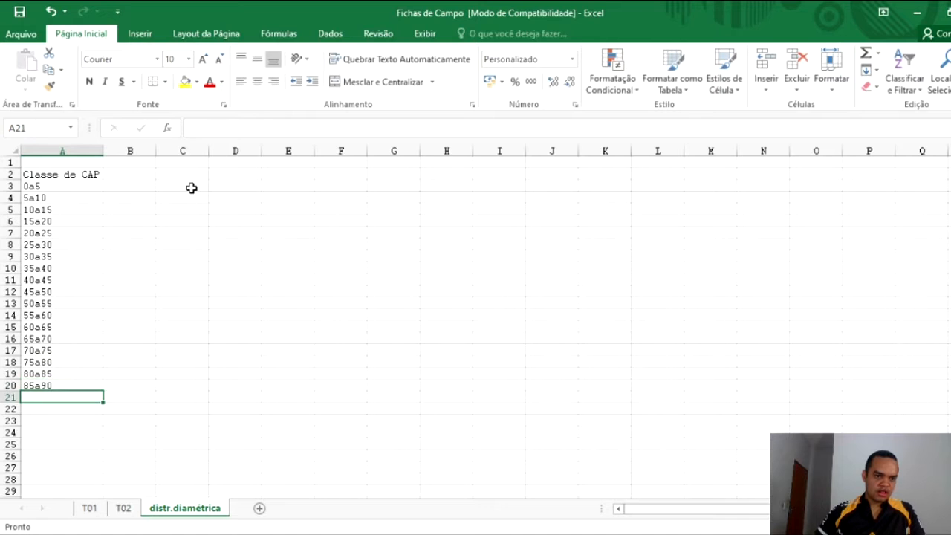
{"action": "type", "text": "90a95"}
{"action": "key", "text": "Return"}
{"action": "type", "text": "95a100"}
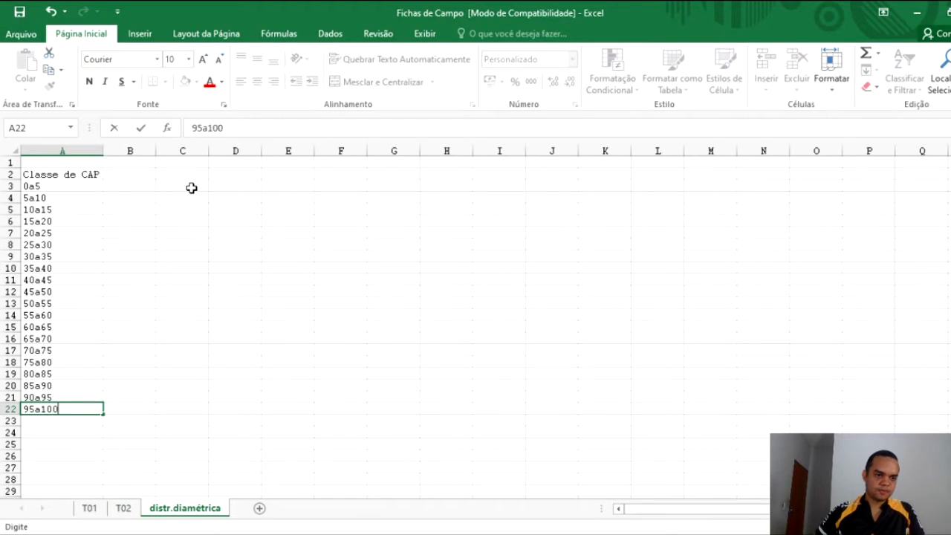
{"action": "key", "text": "Return"}
Center the CAP classes in cells A3 to A22 horizontally.
{"action": "left_click_drag", "start_coordinate": [55, 186], "coordinate": [85, 406]}
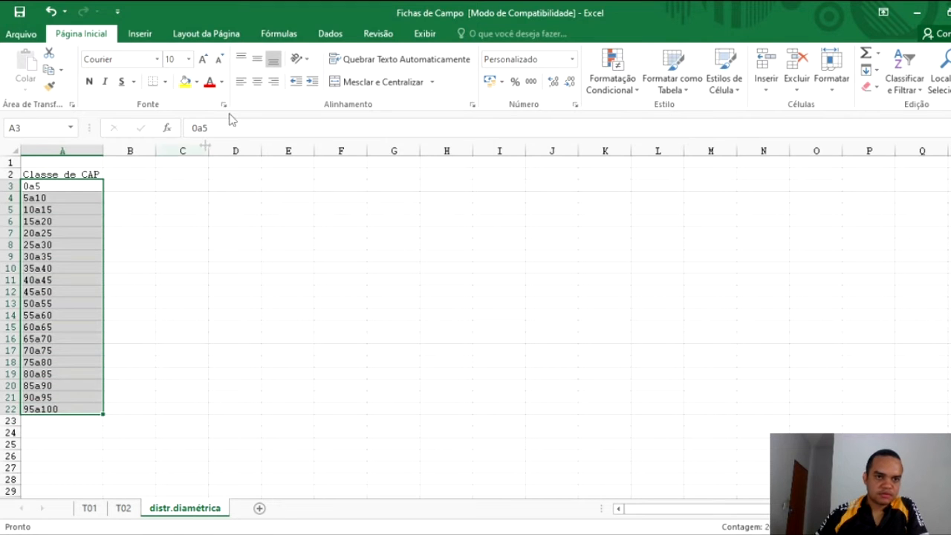
{"action": "left_click", "coordinate": [255, 83]}
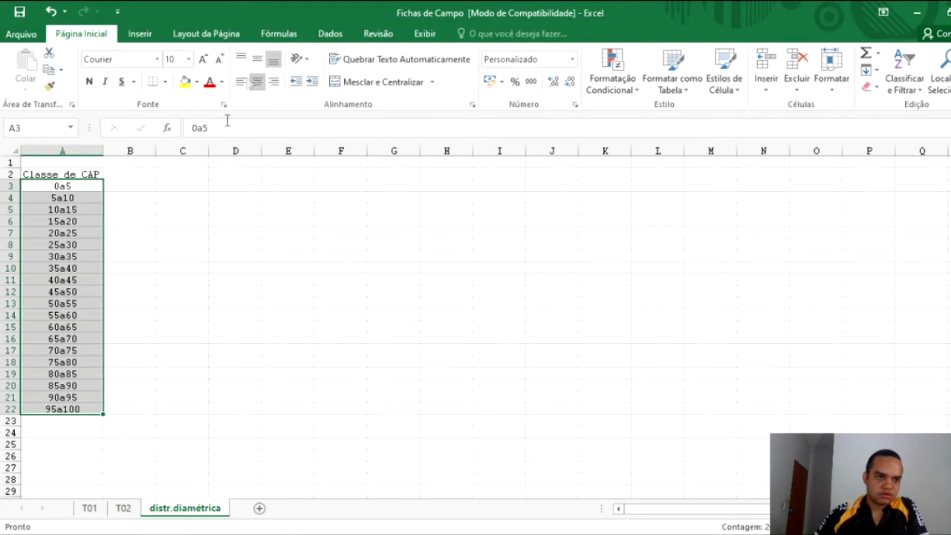
Review the CAP class intervals from 0a5 down to 45a50 in column A.
{"action": "left_click", "coordinate": [77, 186]}
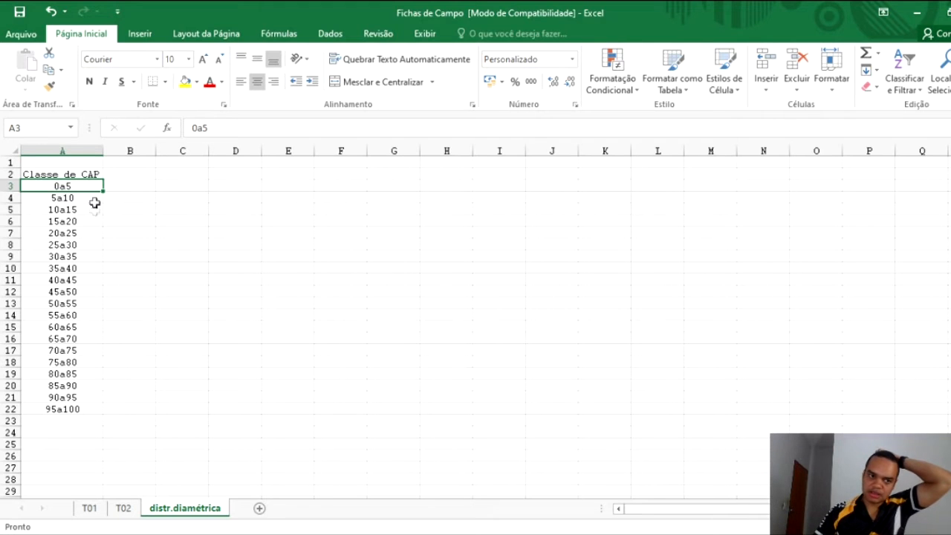
{"action": "left_click", "coordinate": [87, 197]}
{"action": "left_click", "coordinate": [88, 210]}
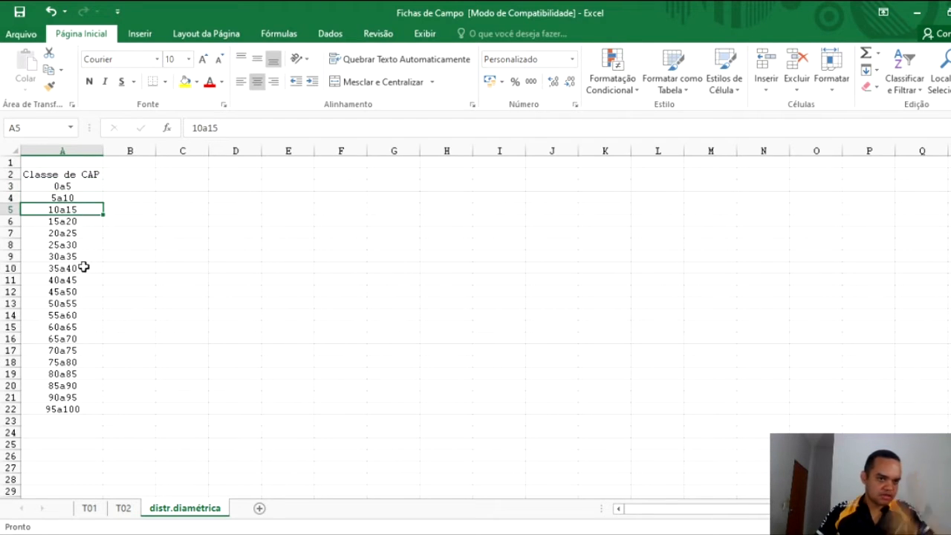
{"action": "left_click", "coordinate": [82, 294]}
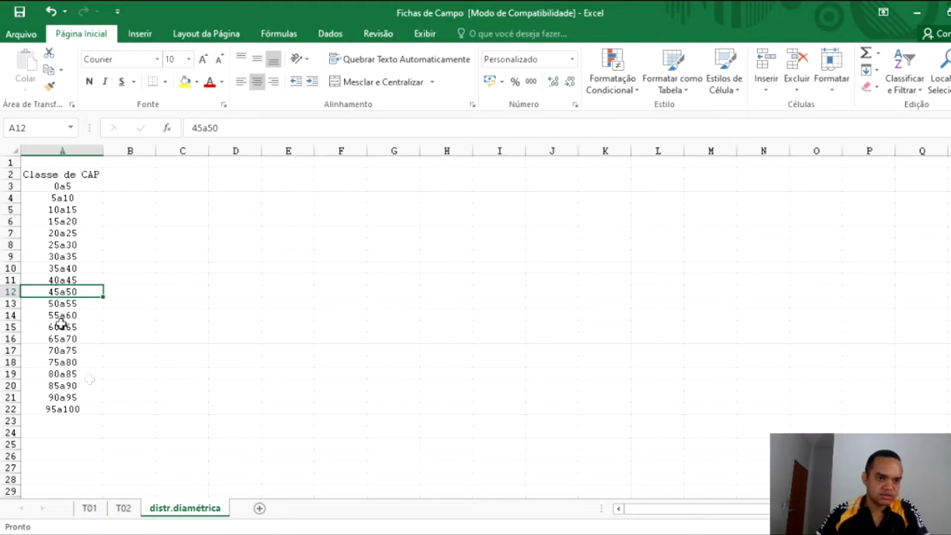
{"action": "left_click_drag", "start_coordinate": [60, 186], "coordinate": [75, 410]}
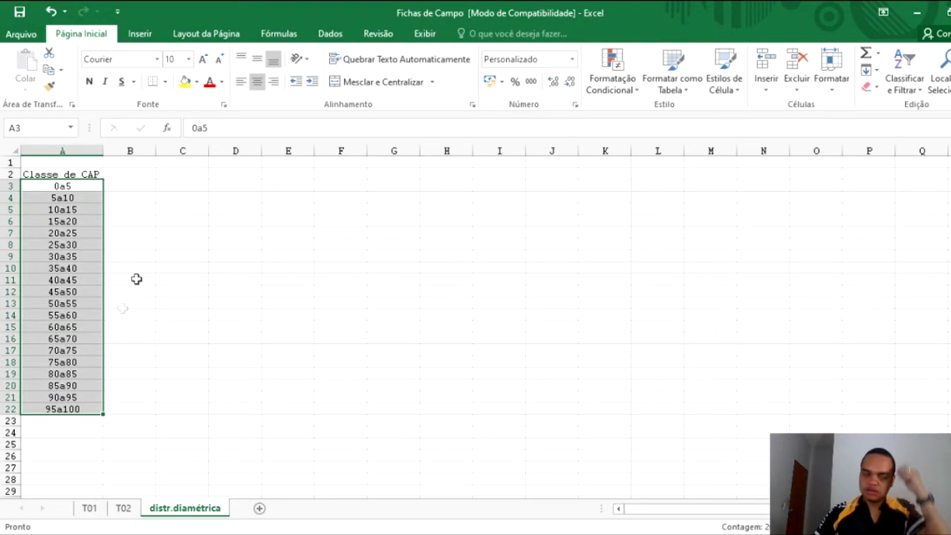
{"action": "left_click", "coordinate": [141, 172]}
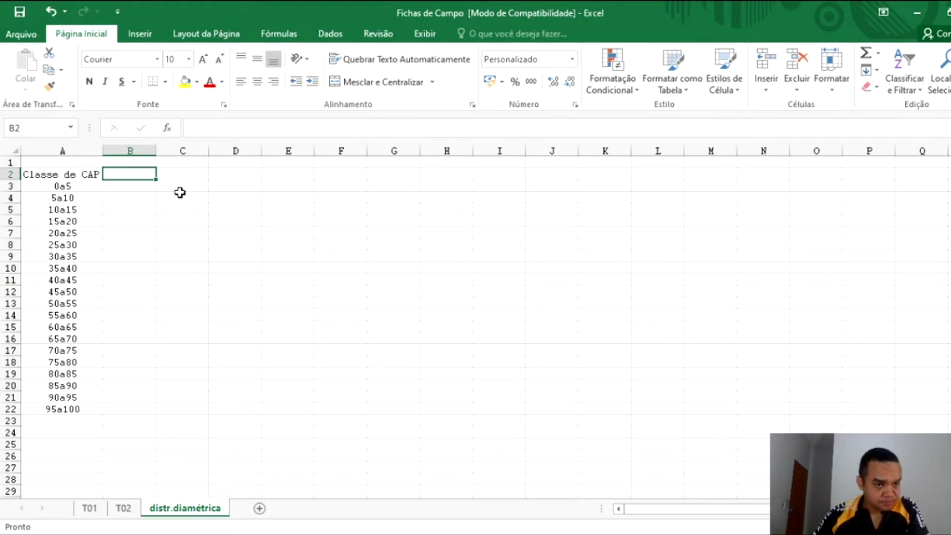
{"action": "left_click", "coordinate": [79, 186]}
{"action": "left_click", "coordinate": [121, 186]}
{"action": "left_click", "coordinate": [129, 174]}
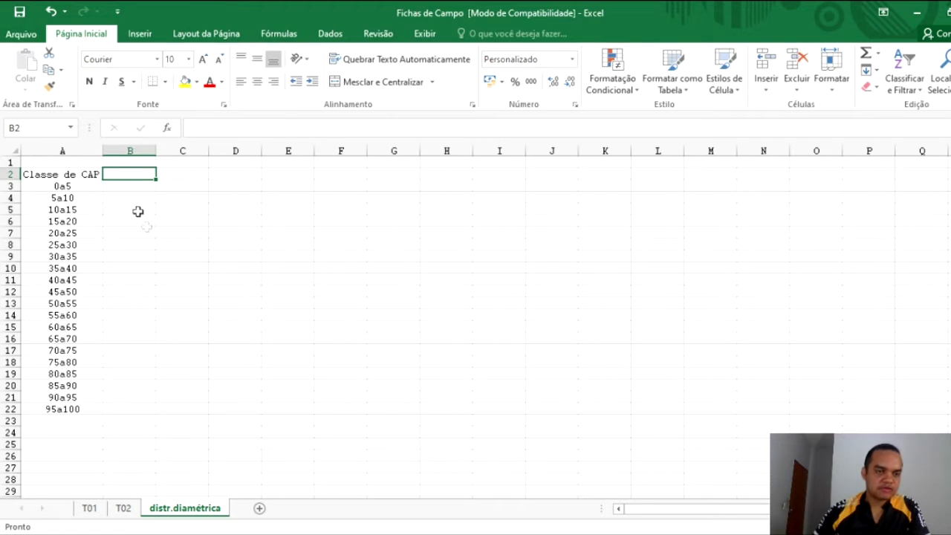
{"action": "left_click", "coordinate": [152, 185]}
{"action": "left_click", "coordinate": [168, 185]}
{"action": "left_click_drag", "start_coordinate": [138, 185], "coordinate": [167, 186]}
{"action": "left_click", "coordinate": [168, 186]}
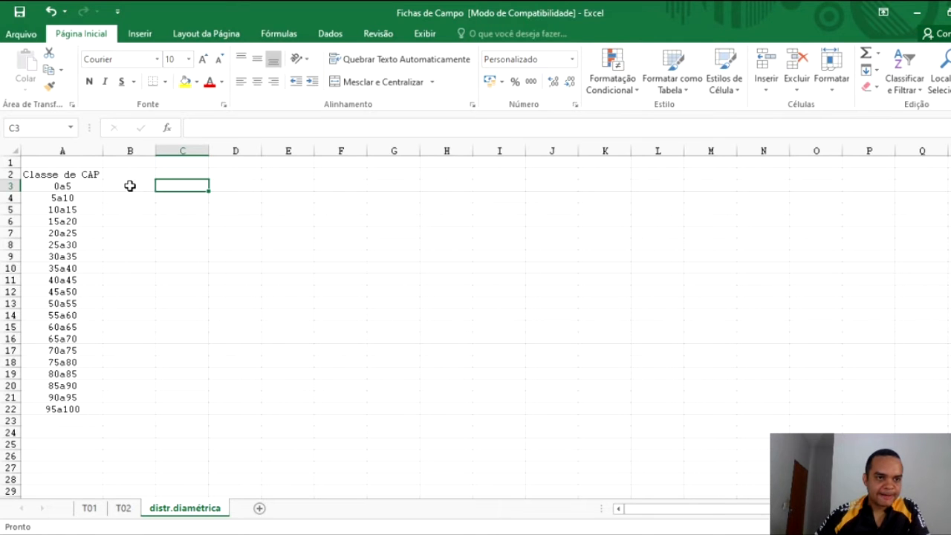
Add the headers "maior que" in B2 and "menor ou igual a" in C2, and fit both columns to their text.
{"action": "left_click", "coordinate": [131, 185]}
{"action": "left_click", "coordinate": [131, 173]}
{"action": "type", "text": "maior que"}
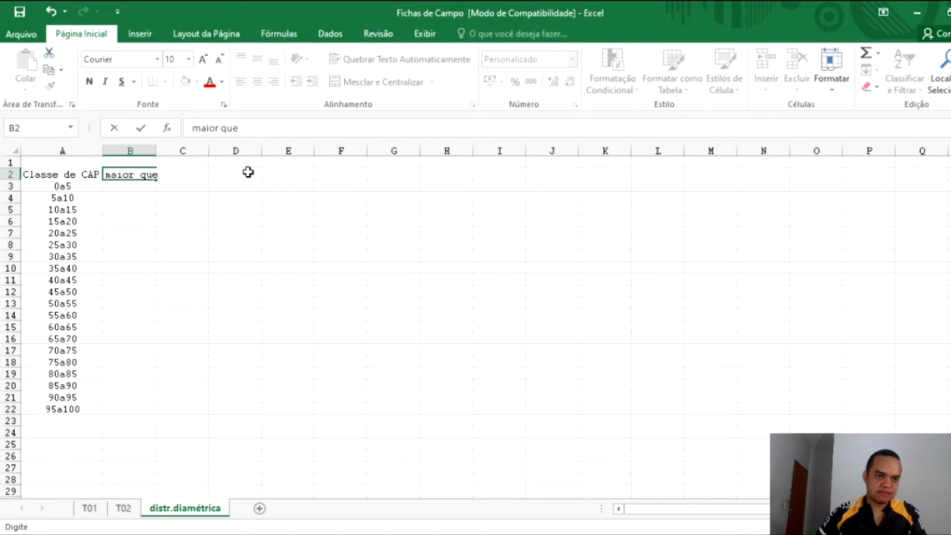
{"action": "key", "text": "Tab"}
{"action": "type", "text": "menor ou igu"}
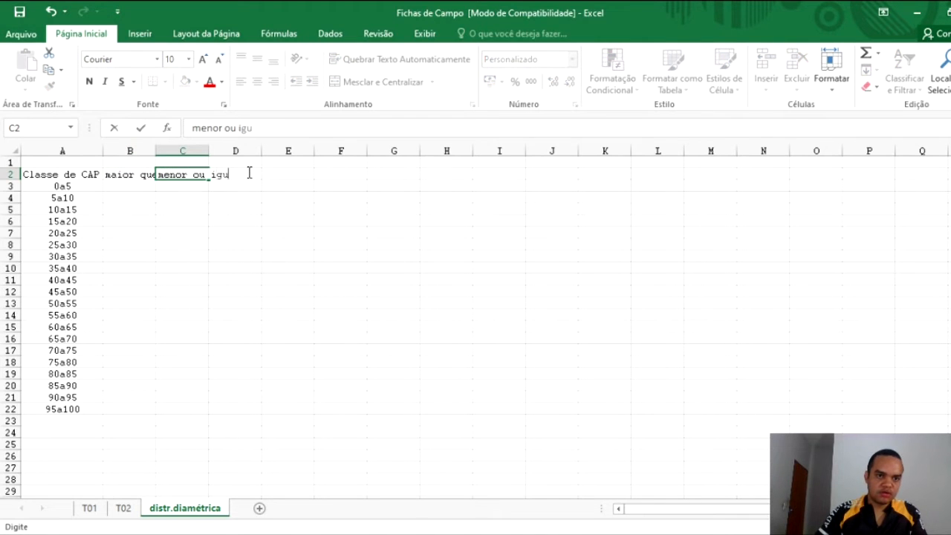
{"action": "type", "text": "al a"}
{"action": "key", "text": "Return"}
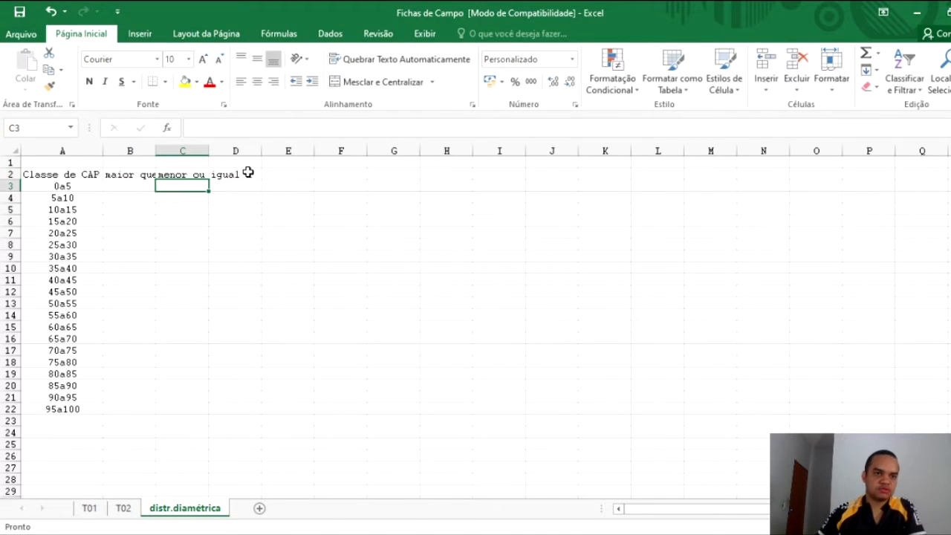
{"action": "double_click", "coordinate": [155, 151]}
{"action": "double_click", "coordinate": [212, 149]}
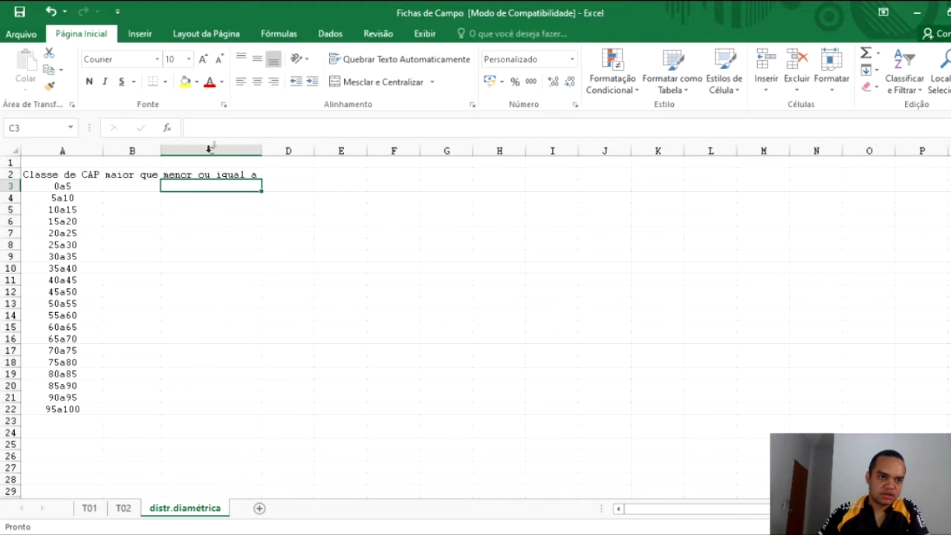
Enter the class limits 0 and 5 in cells B3 and C3, and 5 and 10 in cells B4 and C4.
{"action": "left_click", "coordinate": [121, 185]}
{"action": "type", "text": "0"}
{"action": "left_click", "coordinate": [202, 183]}
{"action": "type", "text": "5"}
{"action": "key", "text": "Return"}
{"action": "left_click", "coordinate": [116, 196]}
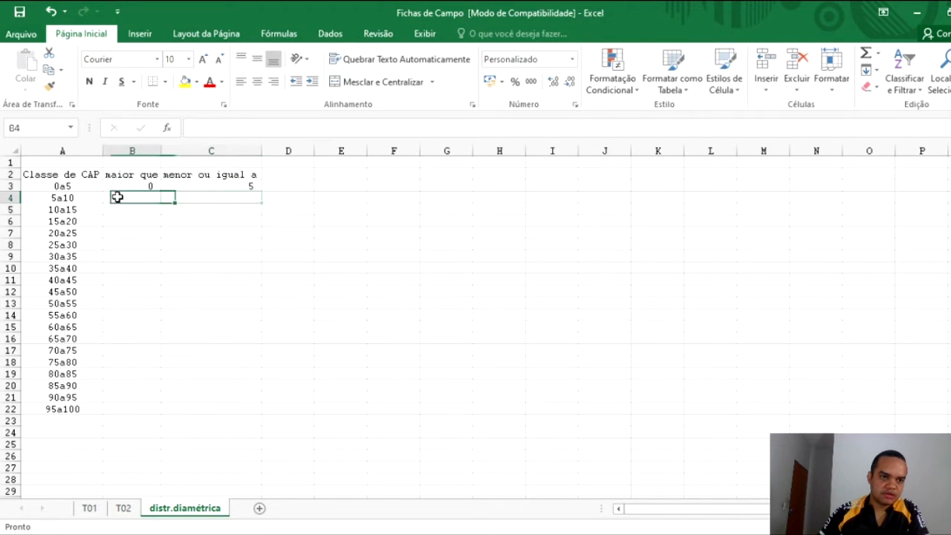
{"action": "type", "text": "5"}
{"action": "key", "text": "Tab"}
{"action": "type", "text": "10"}
{"action": "key", "text": "Return"}
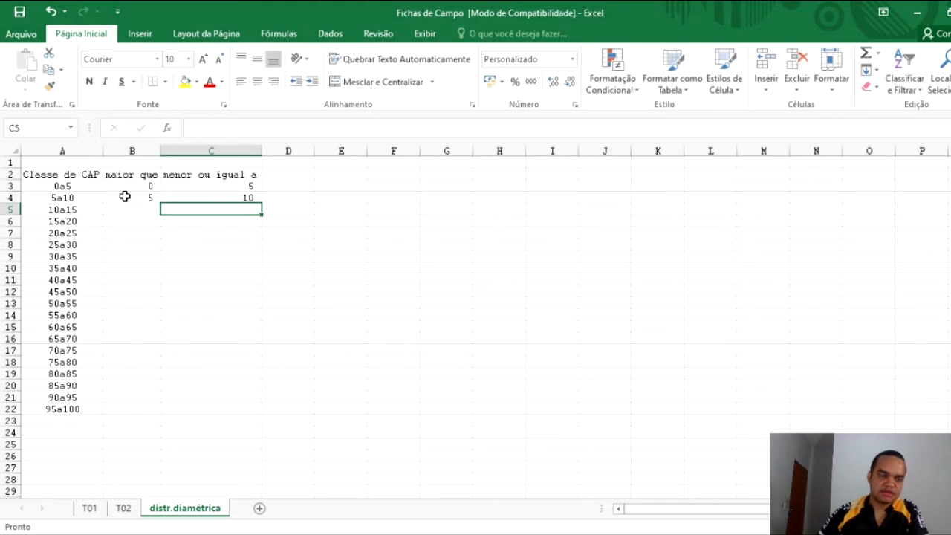
Continue both class limit series in steps of 5 down to row 22 and center cells B2 to C22 horizontally.
{"action": "left_click_drag", "start_coordinate": [149, 184], "coordinate": [142, 412]}
{"action": "left_click_drag", "start_coordinate": [251, 186], "coordinate": [250, 414]}
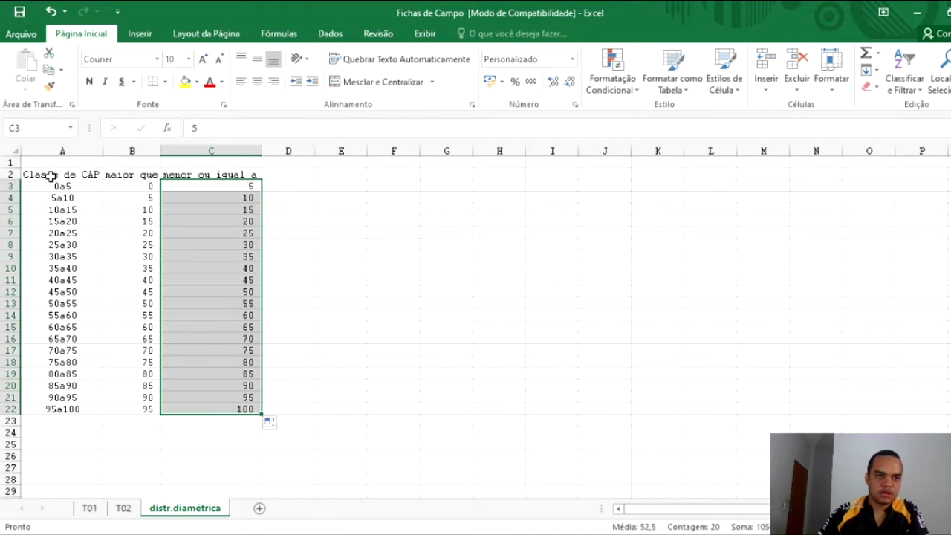
{"action": "left_click_drag", "start_coordinate": [232, 175], "coordinate": [144, 412]}
{"action": "left_click", "coordinate": [257, 81]}
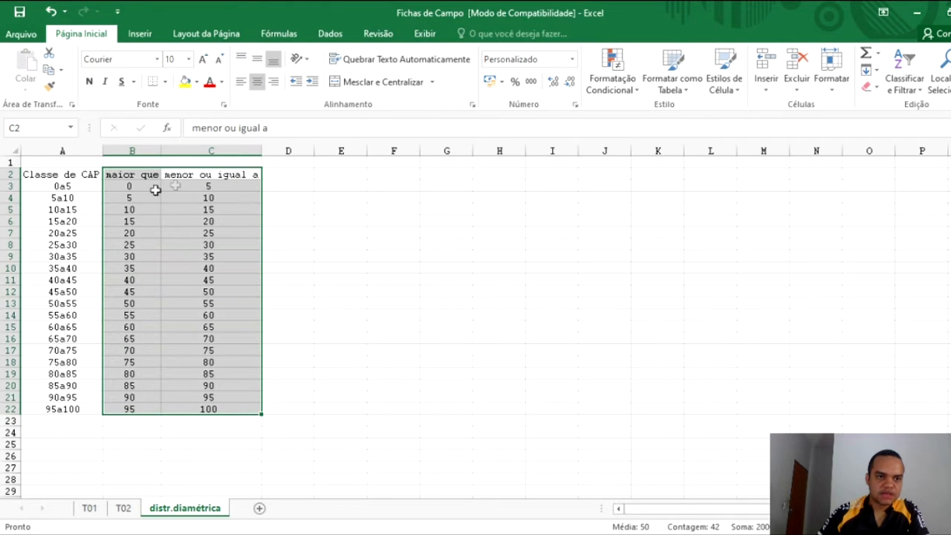
{"action": "left_click", "coordinate": [153, 196]}
Make the headers in cells A2 to C2 bold and fit the widths of columns A, B and C to them.
{"action": "left_click_drag", "start_coordinate": [86, 176], "coordinate": [212, 167]}
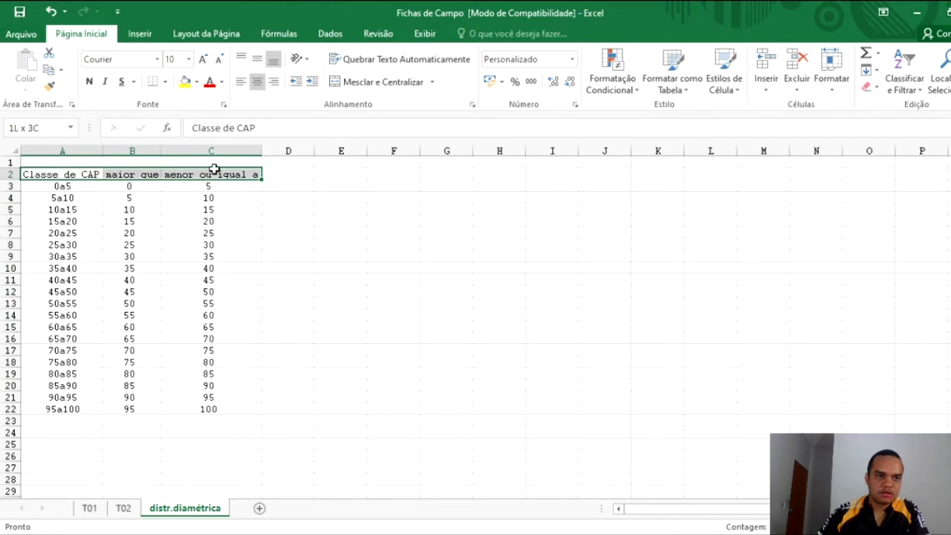
{"action": "left_click", "coordinate": [89, 82]}
{"action": "double_click", "coordinate": [103, 151]}
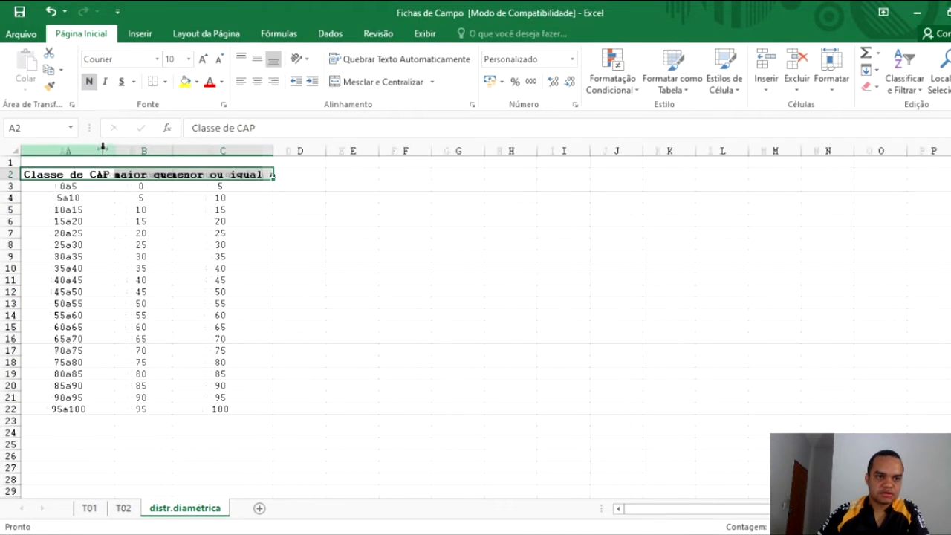
{"action": "left_click_drag", "start_coordinate": [171, 149], "coordinate": [169, 150]}
{"action": "double_click", "coordinate": [169, 150]}
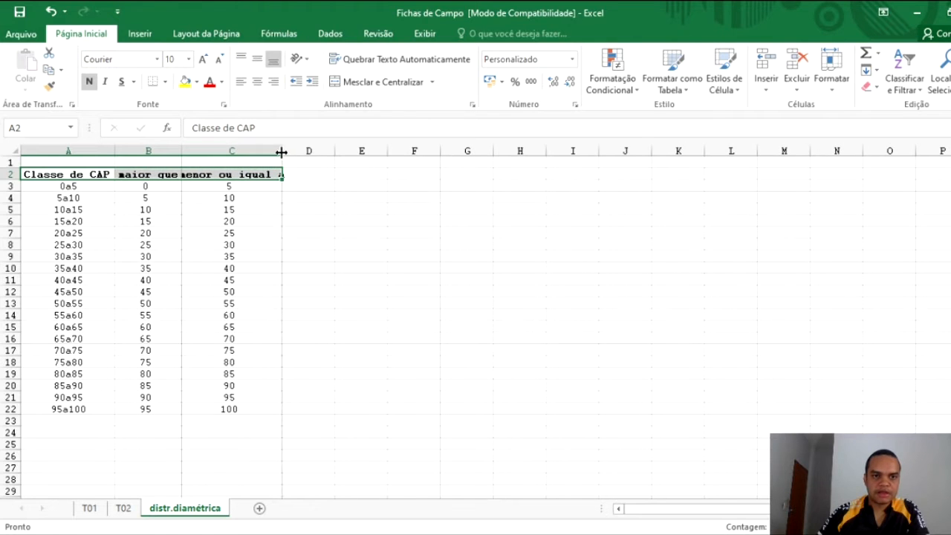
{"action": "double_click", "coordinate": [281, 151]}
{"action": "left_click", "coordinate": [151, 185]}
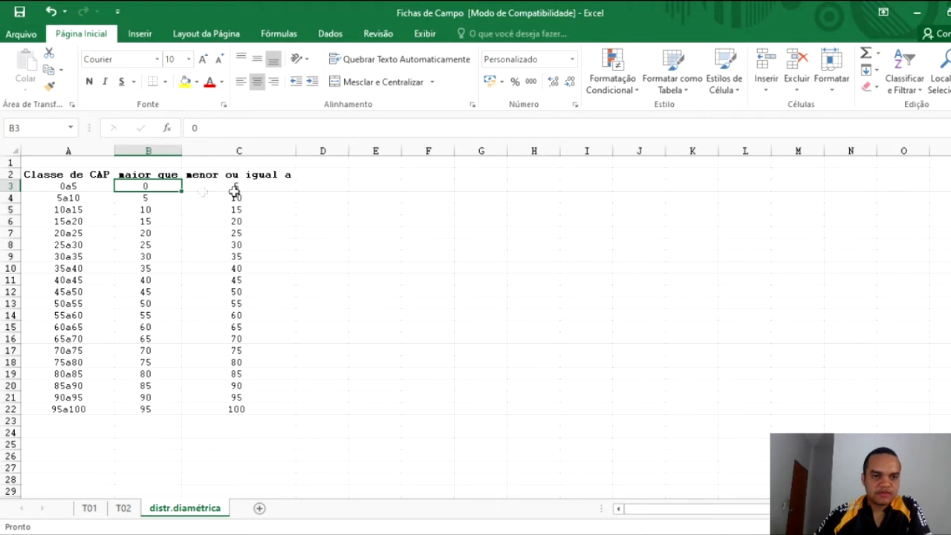
Examine the lower and upper limits in columns B and C, comparing the classes 0a5, 60a65 and 65a70.
{"action": "left_click", "coordinate": [9, 185]}
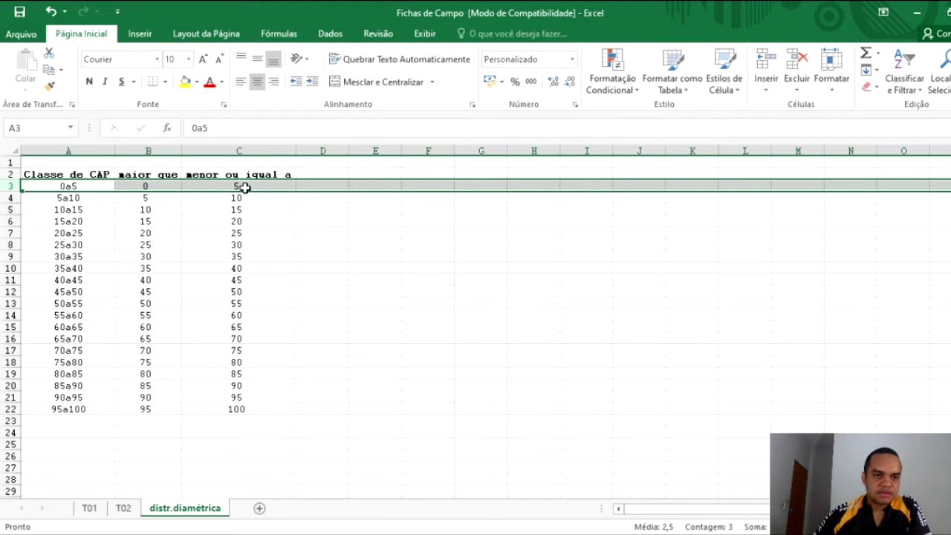
{"action": "left_click", "coordinate": [244, 187]}
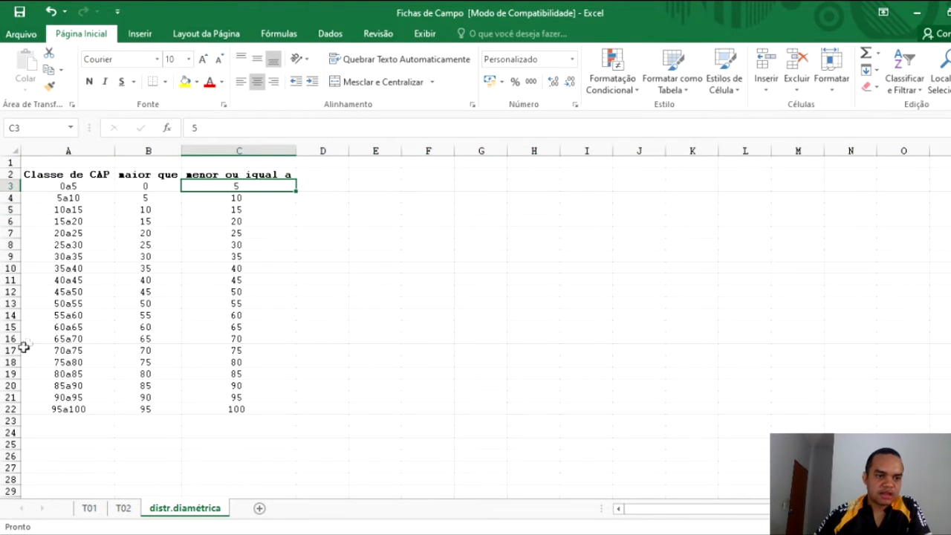
{"action": "left_click", "coordinate": [11, 338]}
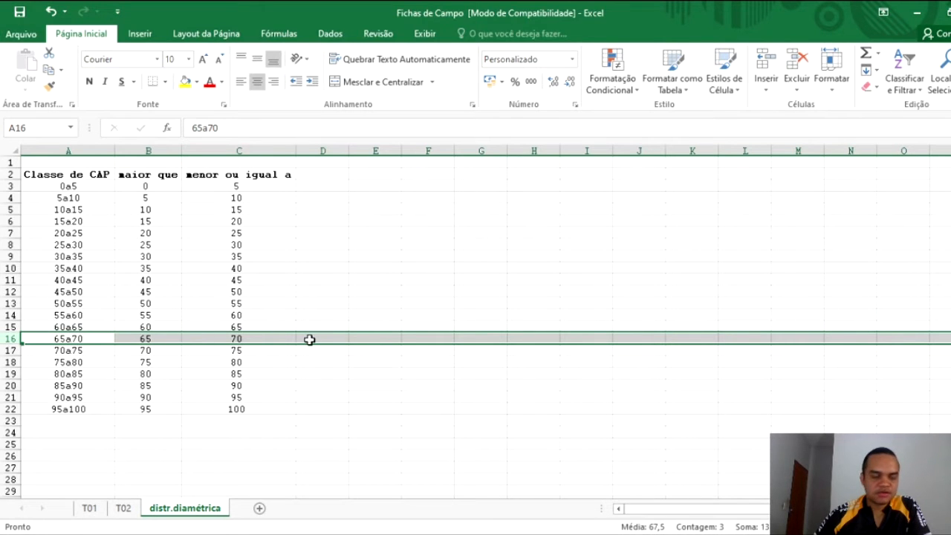
{"action": "left_click", "coordinate": [156, 339]}
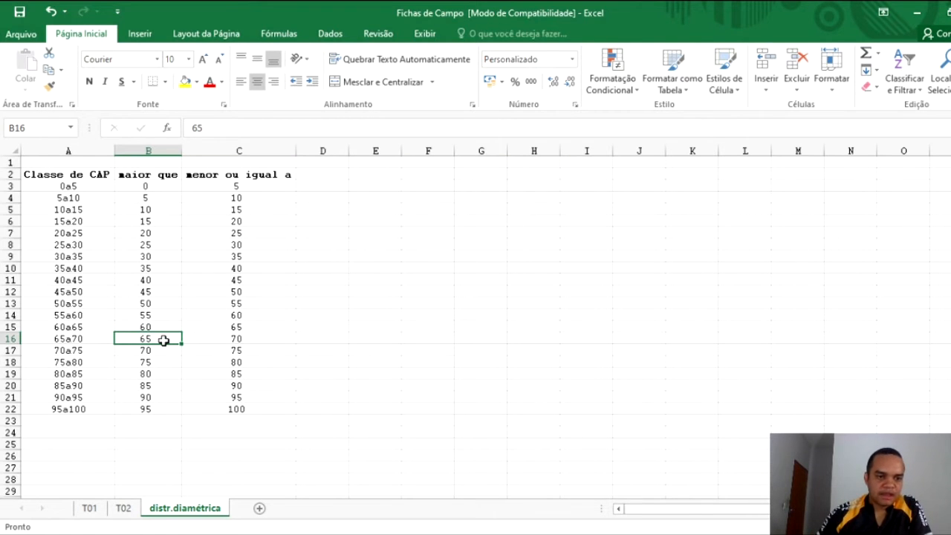
{"action": "left_click", "coordinate": [9, 336]}
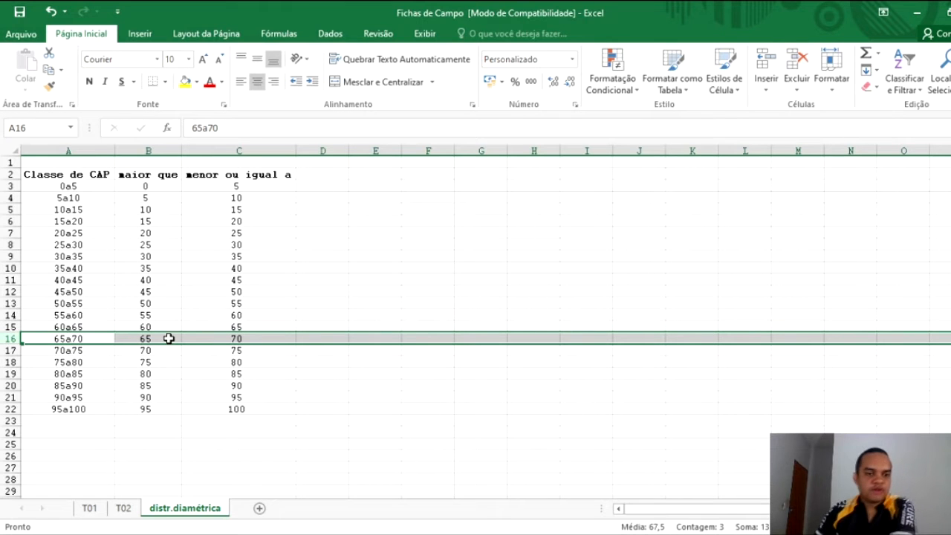
{"action": "left_click", "coordinate": [232, 327]}
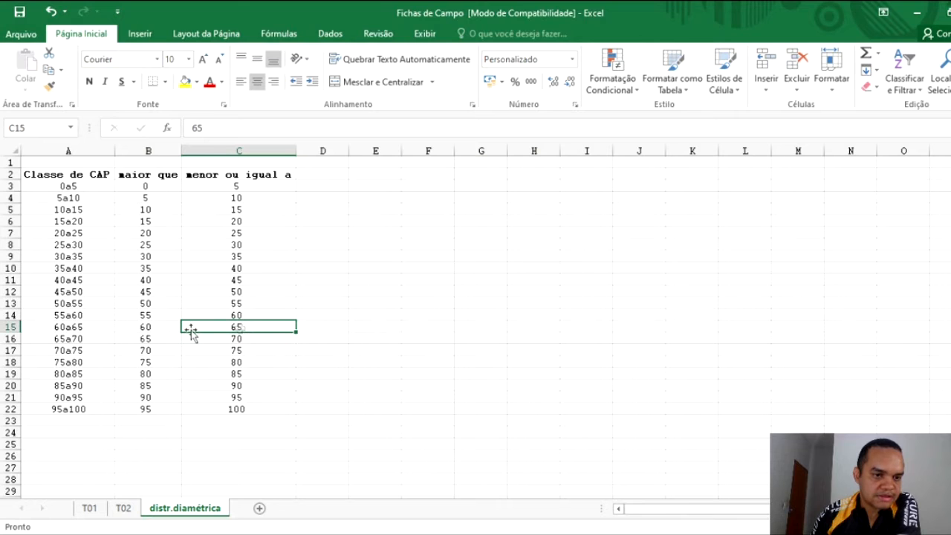
{"action": "left_click_drag", "start_coordinate": [141, 326], "coordinate": [188, 322]}
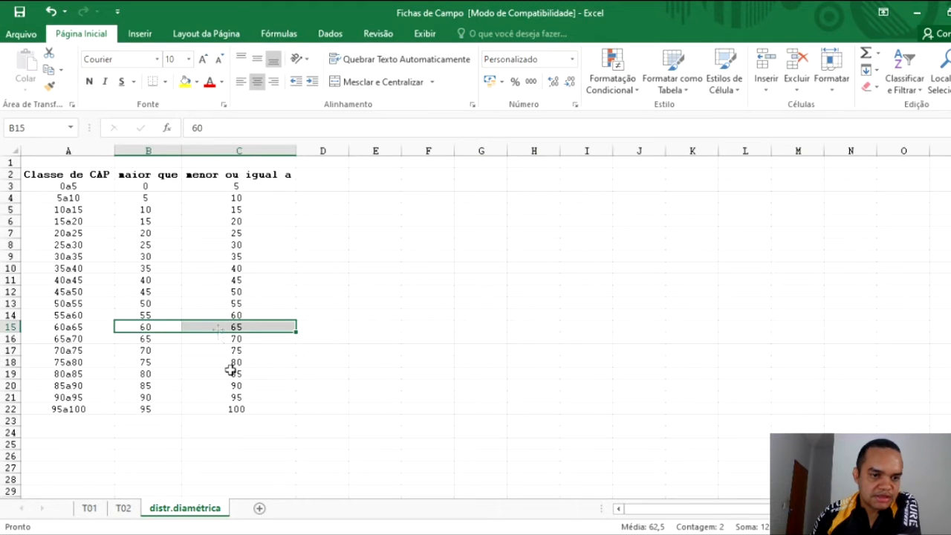
{"action": "left_click", "coordinate": [160, 339]}
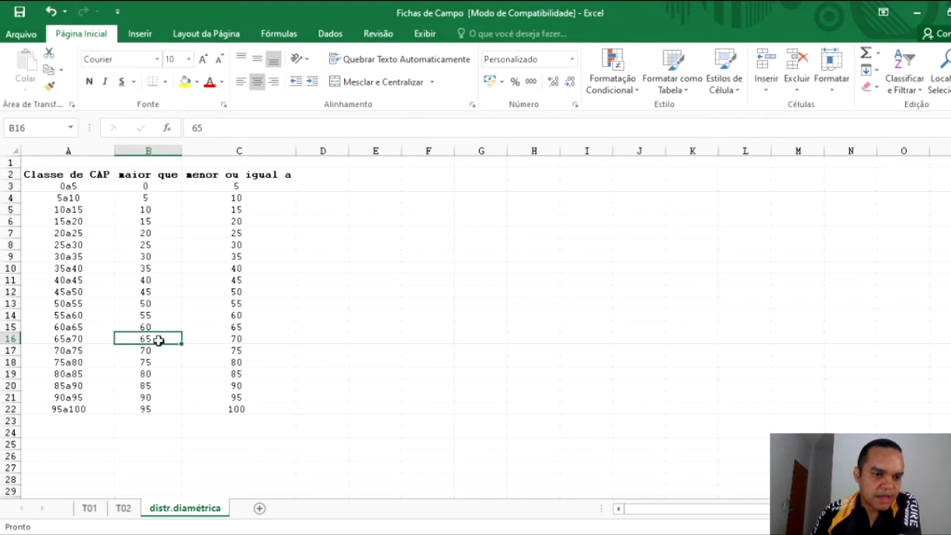
{"action": "left_click", "coordinate": [224, 338]}
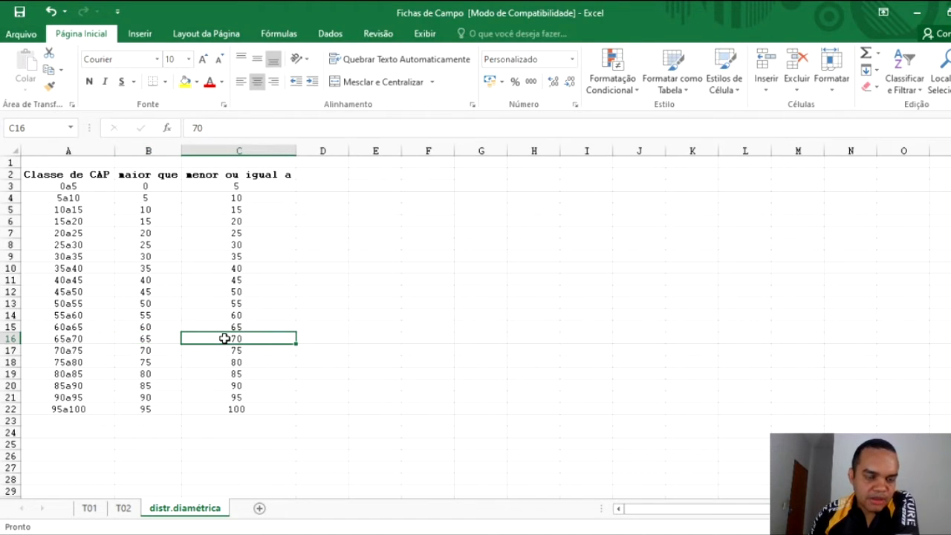
{"action": "left_click", "coordinate": [10, 339]}
{"action": "left_click", "coordinate": [143, 339]}
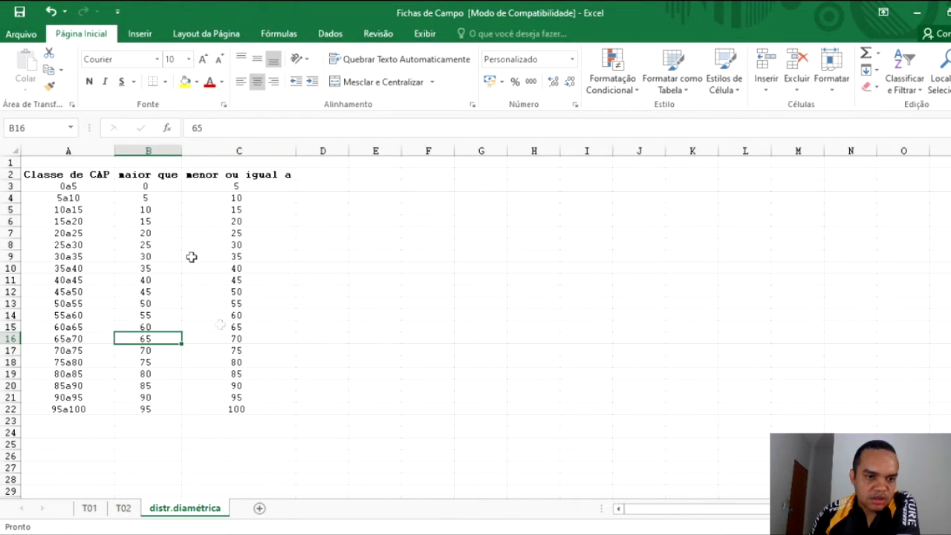
{"action": "left_click", "coordinate": [169, 176]}
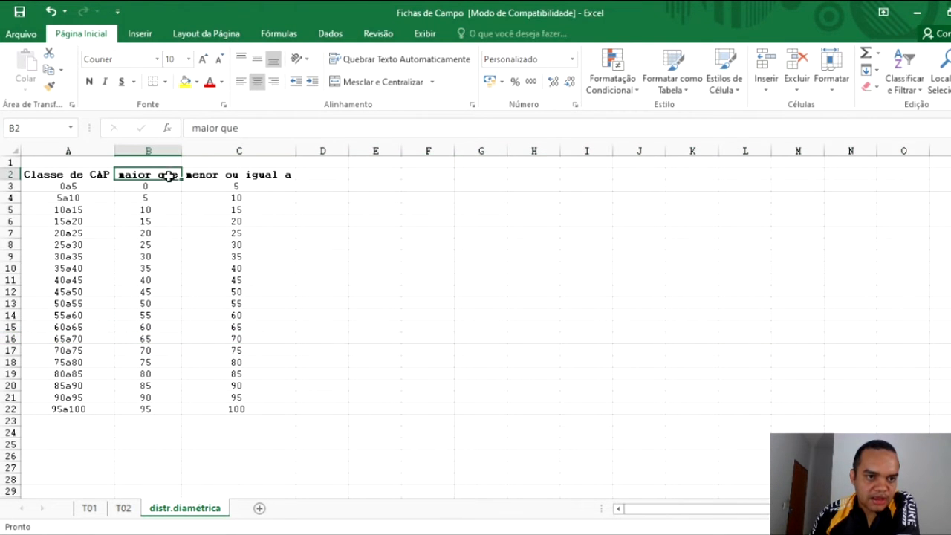
{"action": "left_click_drag", "start_coordinate": [148, 185], "coordinate": [149, 389]}
{"action": "left_click", "coordinate": [243, 176]}
{"action": "left_click_drag", "start_coordinate": [256, 186], "coordinate": [255, 396]}
{"action": "left_click", "coordinate": [254, 350]}
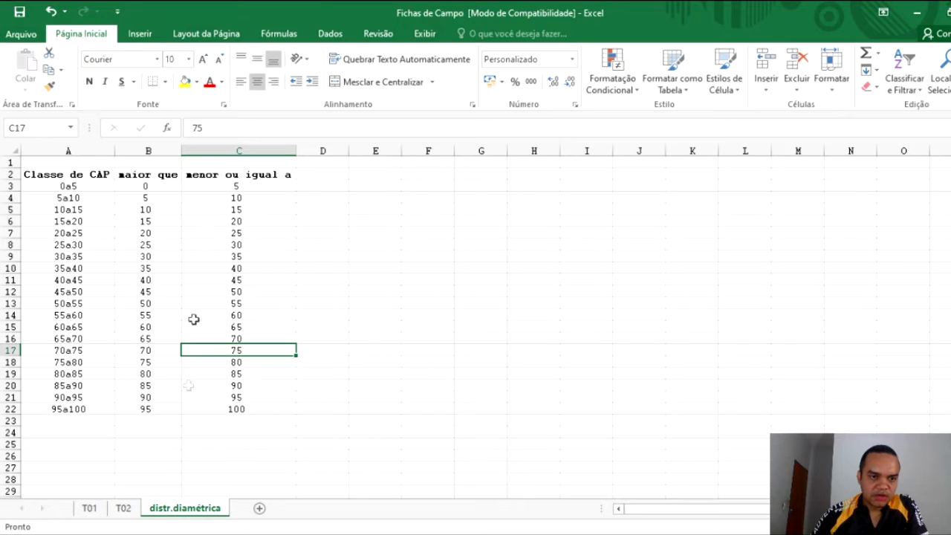
Label cell D1 above the next column as "Talhão 1".
{"action": "left_click", "coordinate": [312, 174]}
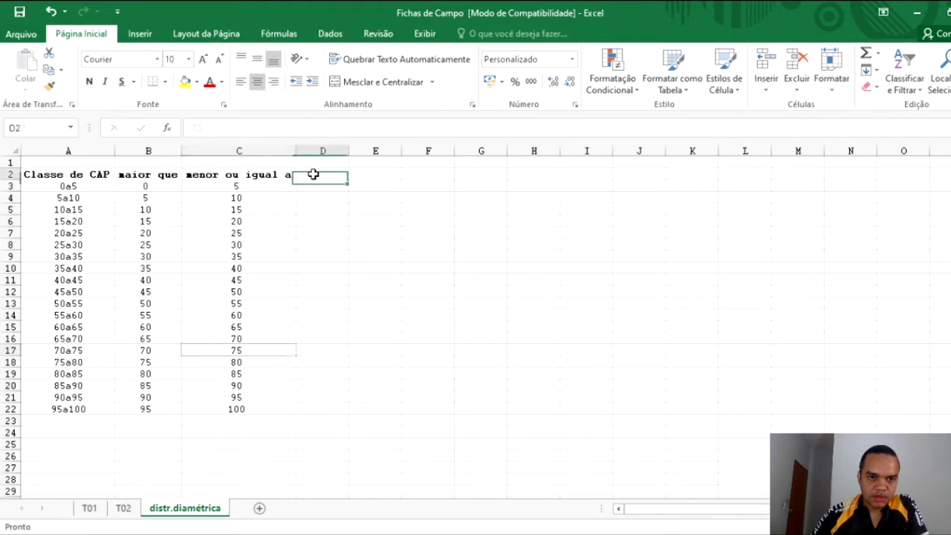
{"action": "key", "text": "Up"}
{"action": "type", "text": "T"}
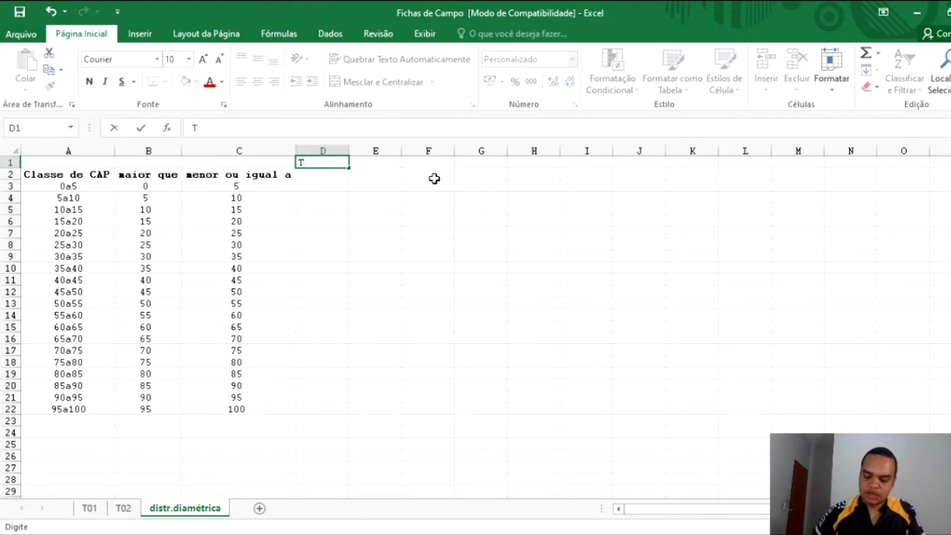
{"action": "type", "text": "alhão"}
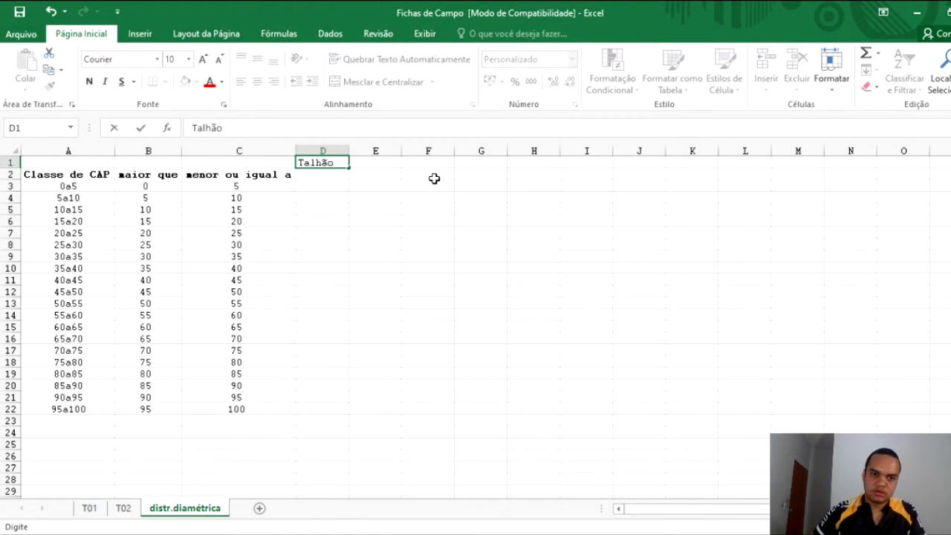
{"action": "type", "text": " 1"}
{"action": "key", "text": "Return"}
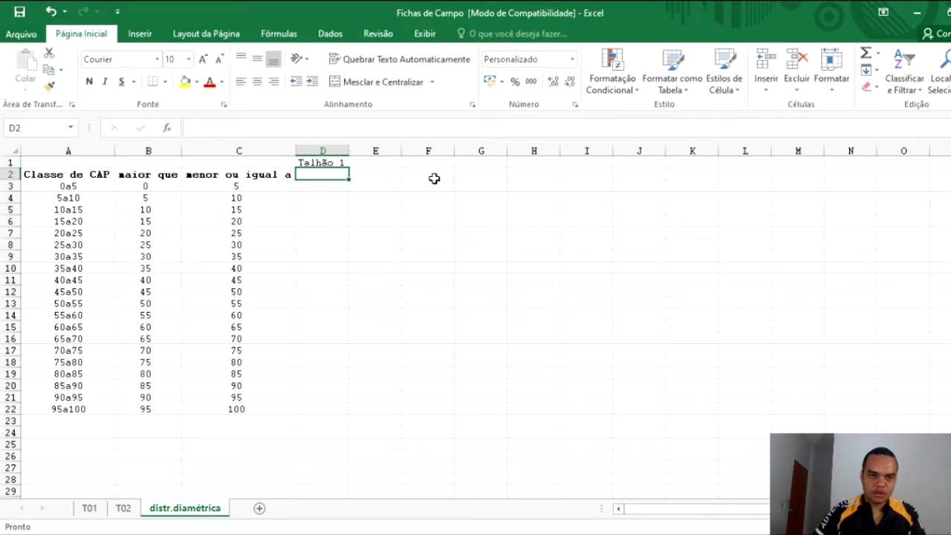
Enter the column headers "N.Parc" in cell D2 and "N.Ha." in cell E2.
{"action": "type", "text": "N.Pa"}
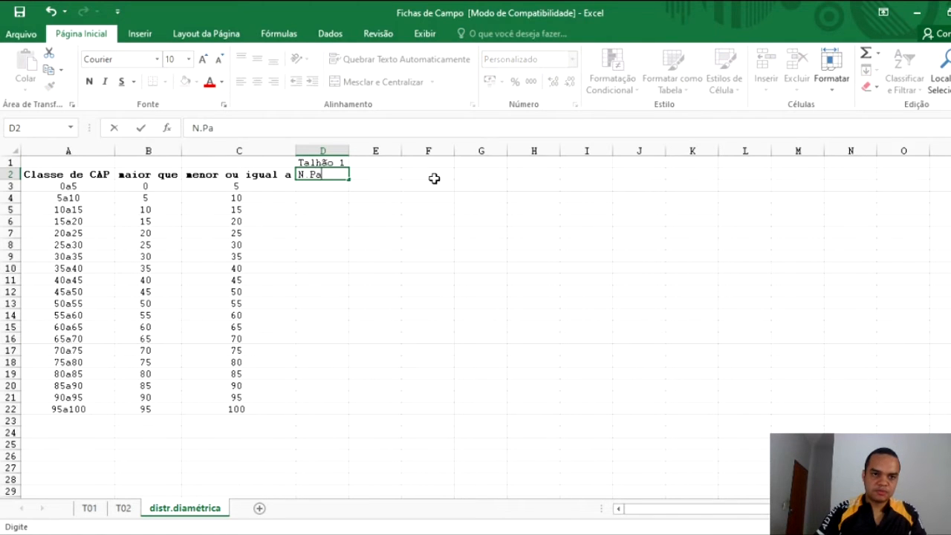
{"action": "key", "text": "Return"}
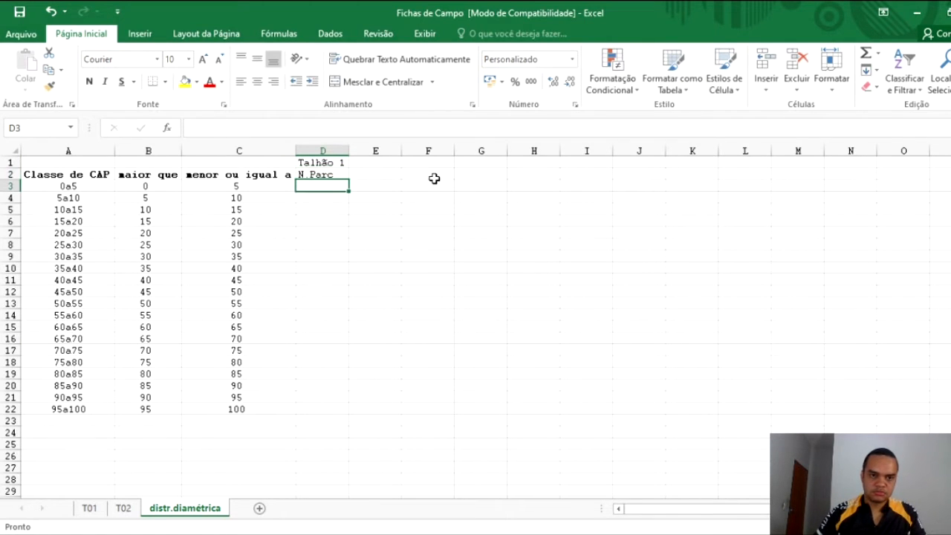
{"action": "left_click", "coordinate": [355, 173]}
{"action": "type", "text": "N."}
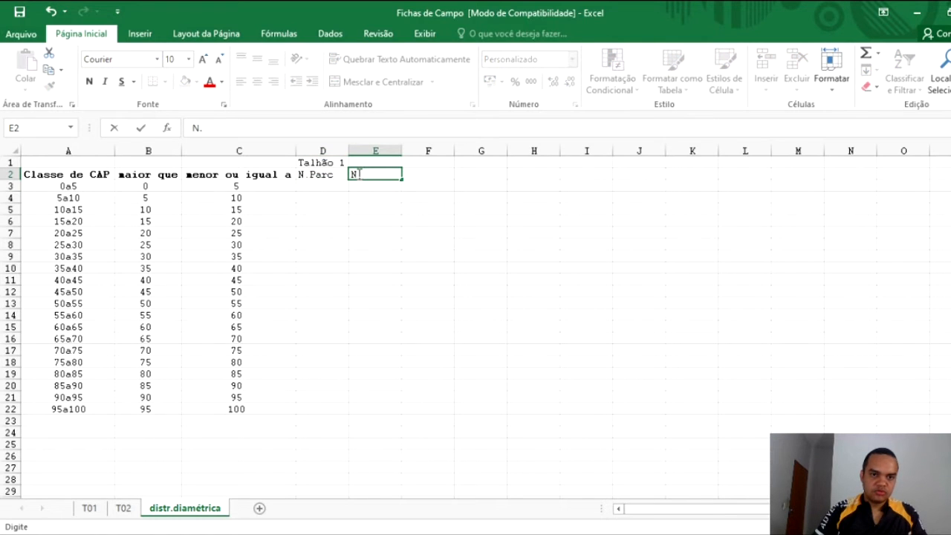
{"action": "type", "text": "Ha."}
{"action": "key", "text": "Return"}
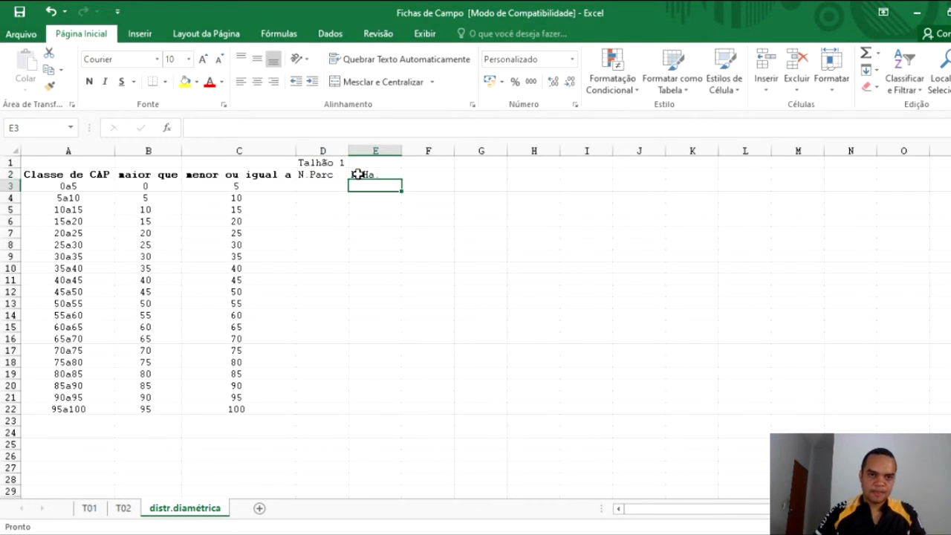
Merge and center the "Talhão 1" heading across cells D1 and E1 and make it bold.
{"action": "left_click_drag", "start_coordinate": [322, 162], "coordinate": [365, 162]}
{"action": "left_click", "coordinate": [367, 82]}
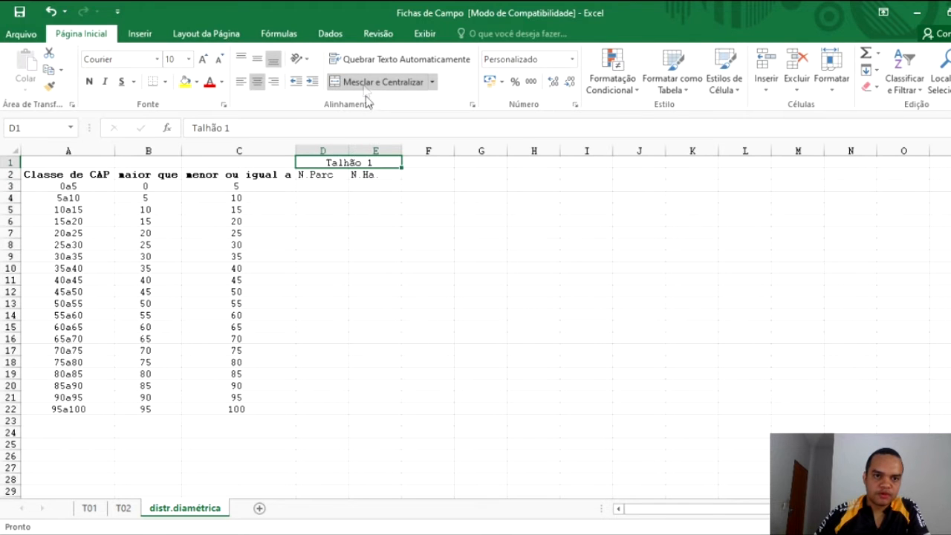
{"action": "left_click", "coordinate": [89, 82]}
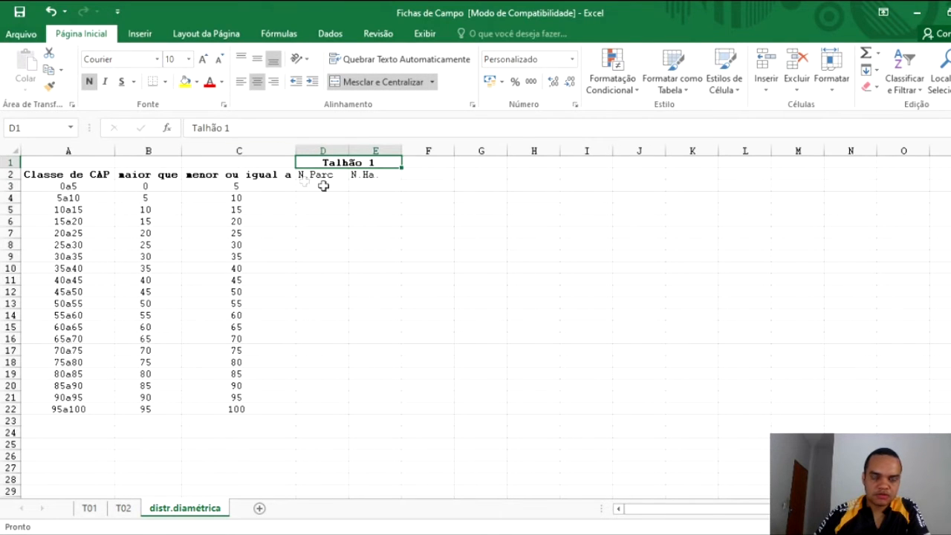
Center the headers N.Parc and N.Ha. horizontally and make them bold.
{"action": "left_click", "coordinate": [376, 186]}
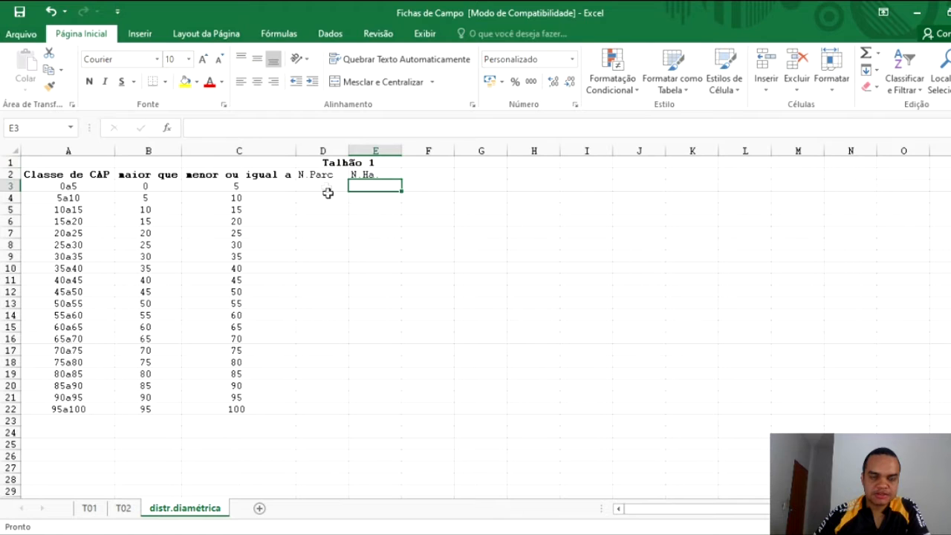
{"action": "left_click_drag", "start_coordinate": [322, 173], "coordinate": [363, 161]}
{"action": "left_click", "coordinate": [257, 82]}
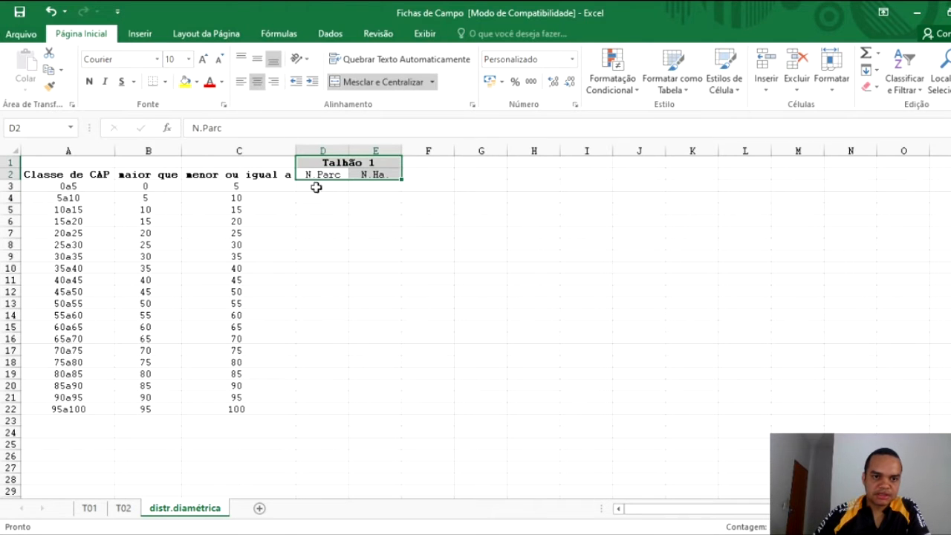
{"action": "left_click", "coordinate": [89, 82]}
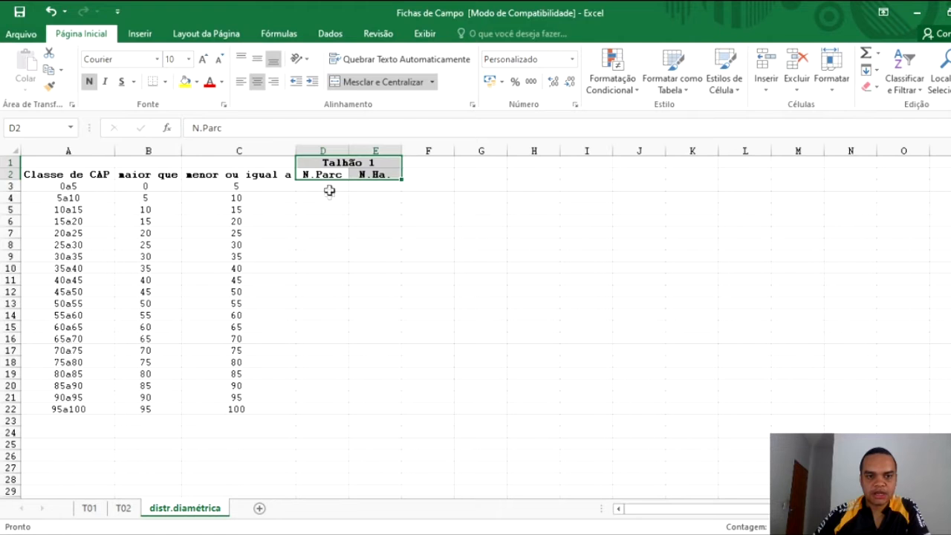
Examine the total tree count in the summary at the end of sheet T01, and return to the distr.diamétrica sheet.
{"action": "left_click", "coordinate": [310, 223]}
{"action": "left_click", "coordinate": [322, 256]}
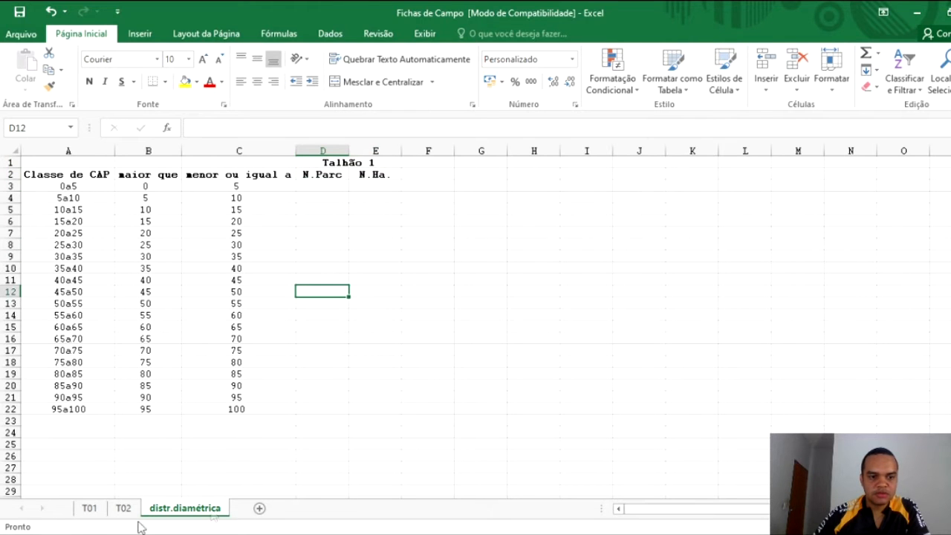
{"action": "left_click", "coordinate": [89, 509]}
{"action": "scroll", "coordinate": [102, 426], "scroll_direction": "down", "scroll_amount": 5}
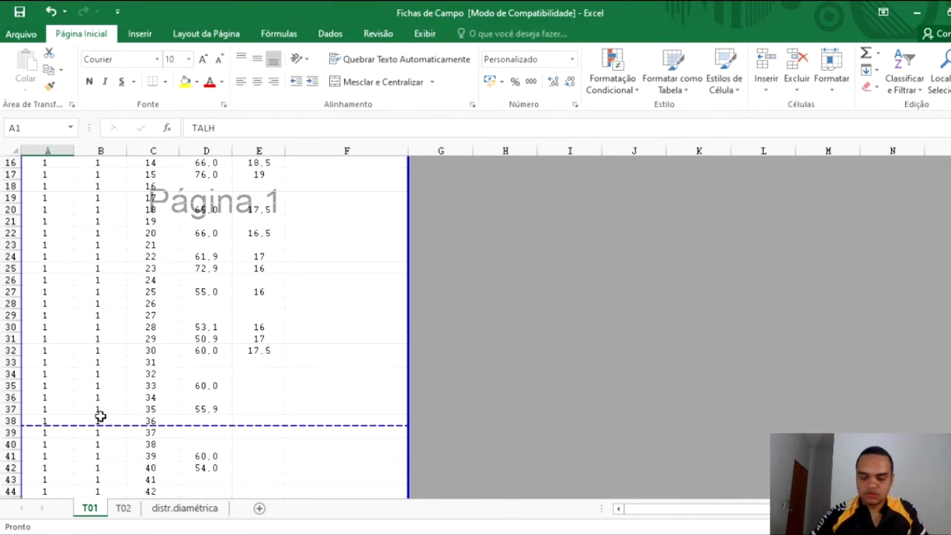
{"action": "key", "text": "ctrl+End"}
{"action": "left_click", "coordinate": [97, 350]}
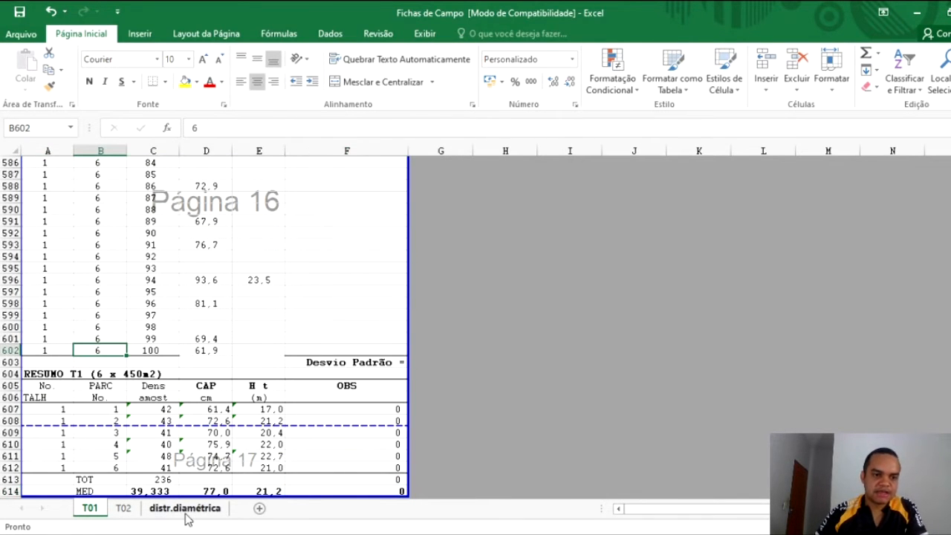
{"action": "left_click", "coordinate": [168, 481]}
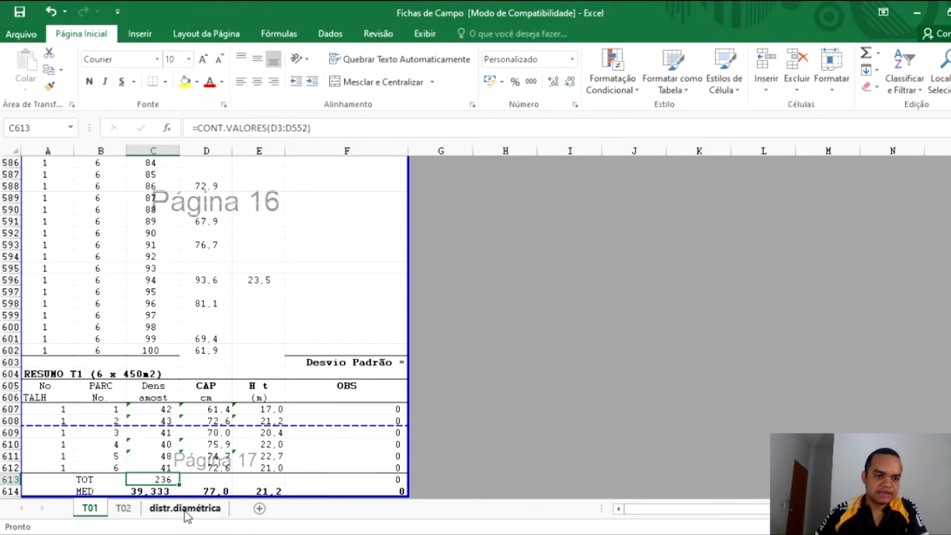
{"action": "left_click", "coordinate": [186, 513]}
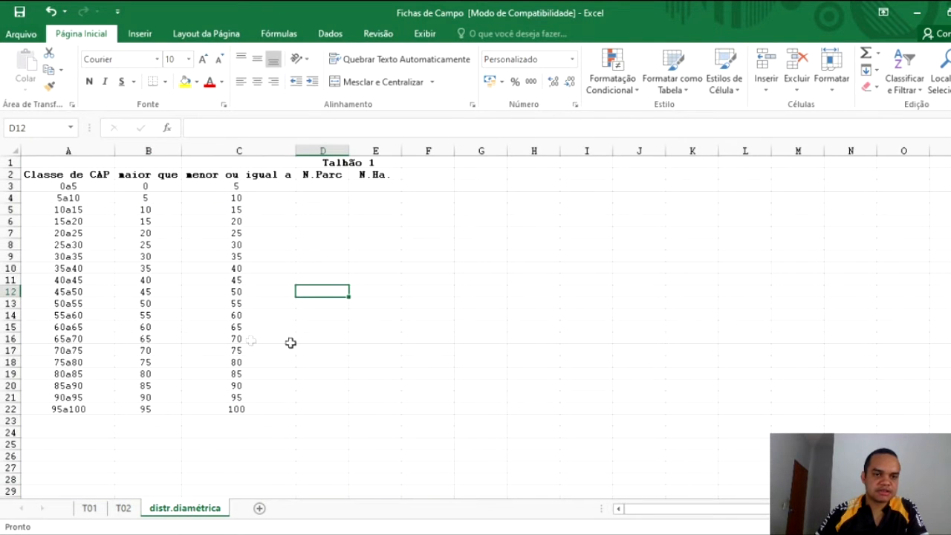
{"action": "left_click", "coordinate": [327, 187]}
{"action": "left_click", "coordinate": [328, 222]}
{"action": "left_click", "coordinate": [330, 280]}
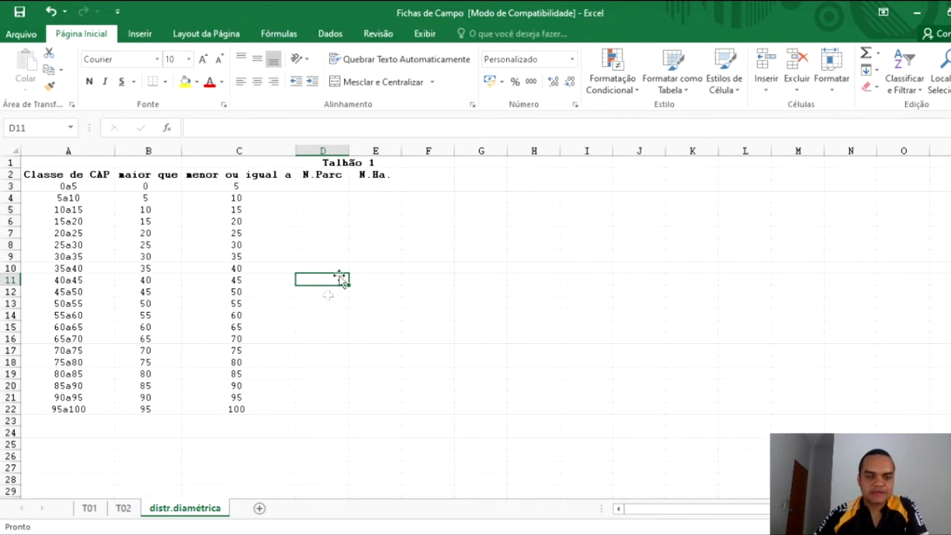
{"action": "left_click_drag", "start_coordinate": [329, 186], "coordinate": [323, 410]}
{"action": "left_click_drag", "start_coordinate": [371, 190], "coordinate": [379, 386]}
{"action": "left_click", "coordinate": [325, 325]}
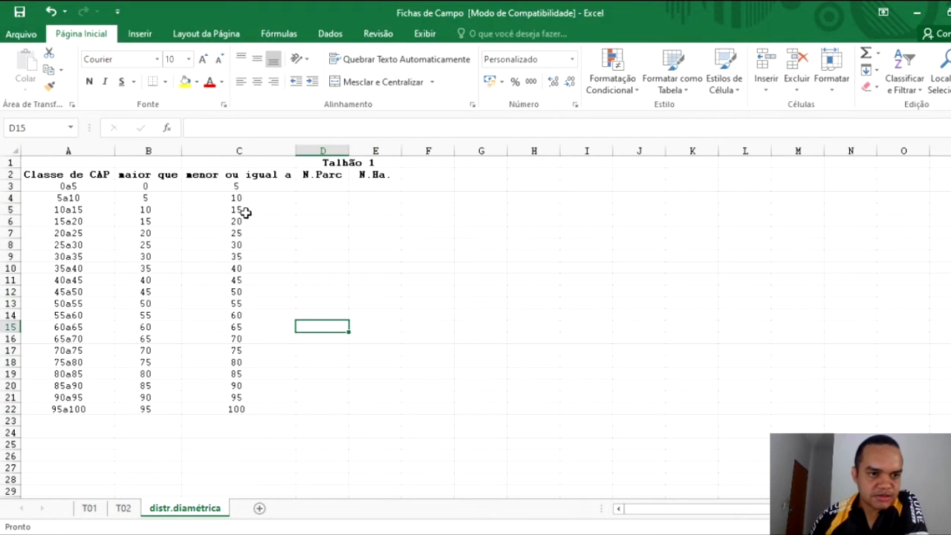
{"action": "left_click", "coordinate": [305, 187]}
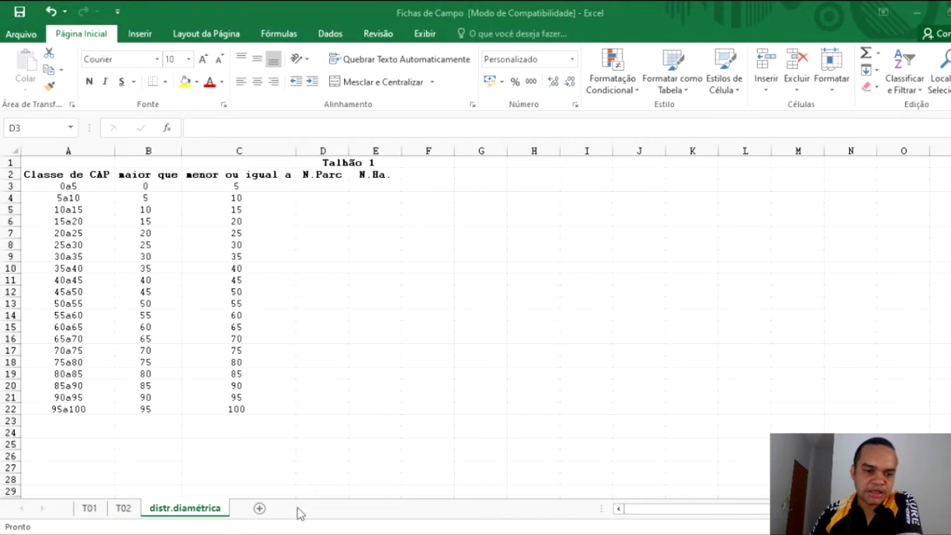
{"action": "left_click", "coordinate": [219, 531]}
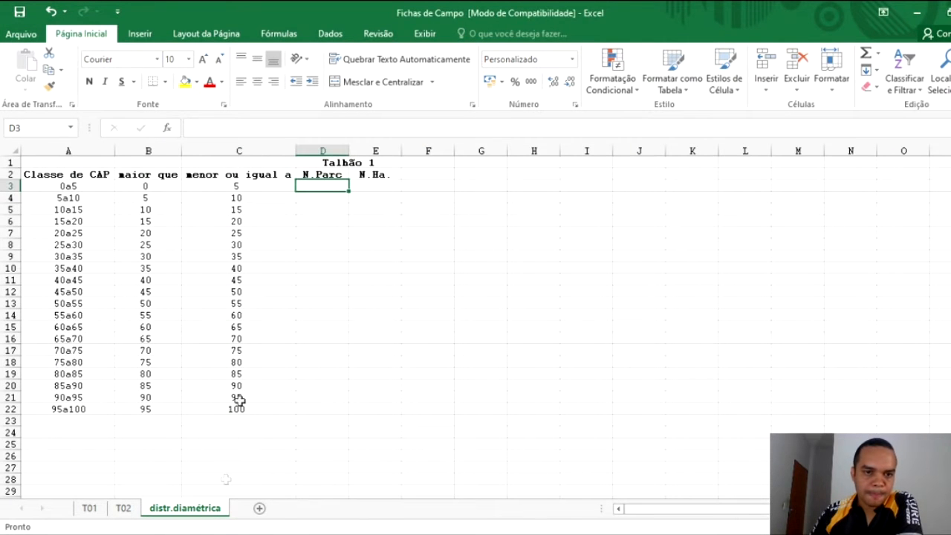
{"action": "left_click", "coordinate": [343, 162]}
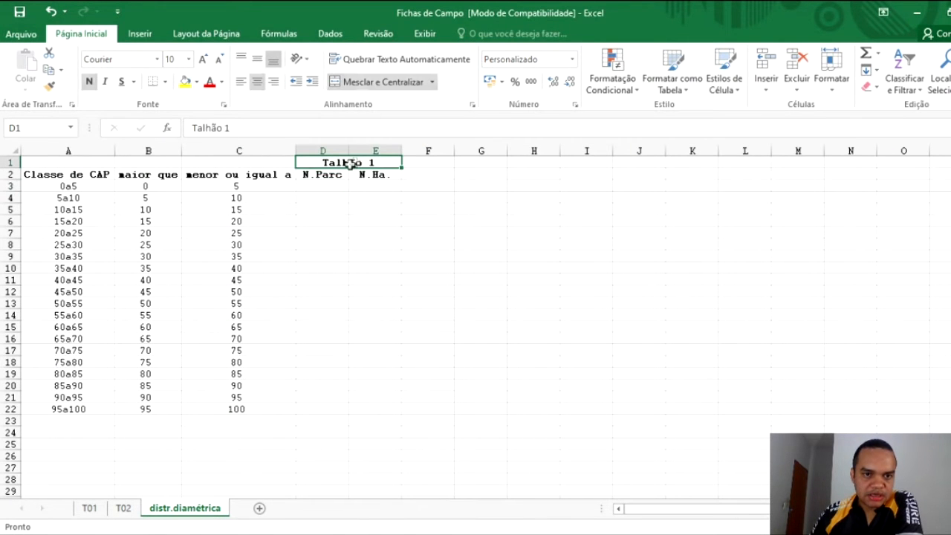
{"action": "left_click", "coordinate": [329, 187]}
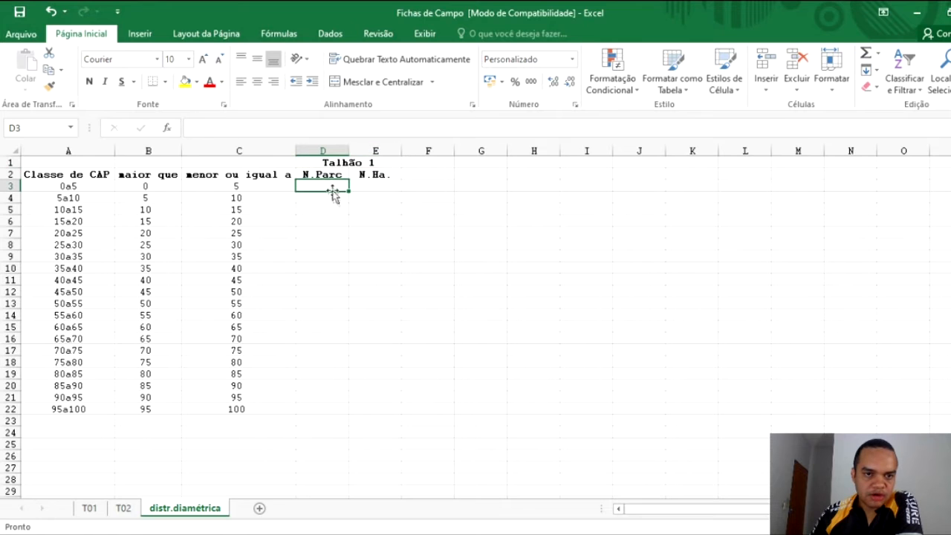
{"action": "left_click_drag", "start_coordinate": [329, 186], "coordinate": [319, 409]}
{"action": "left_click_drag", "start_coordinate": [375, 185], "coordinate": [372, 401]}
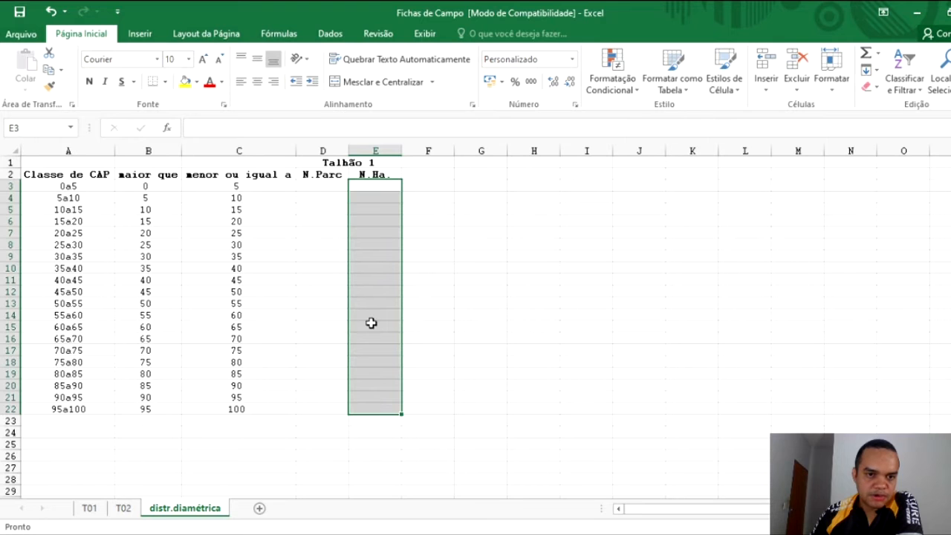
{"action": "left_click", "coordinate": [328, 187]}
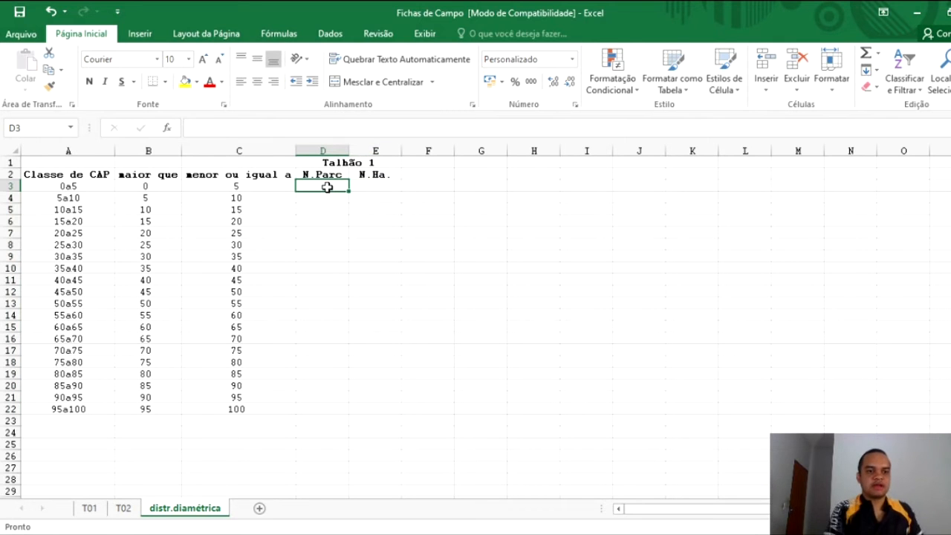
{"action": "left_click_drag", "start_coordinate": [8, 191], "coordinate": [8, 191]}
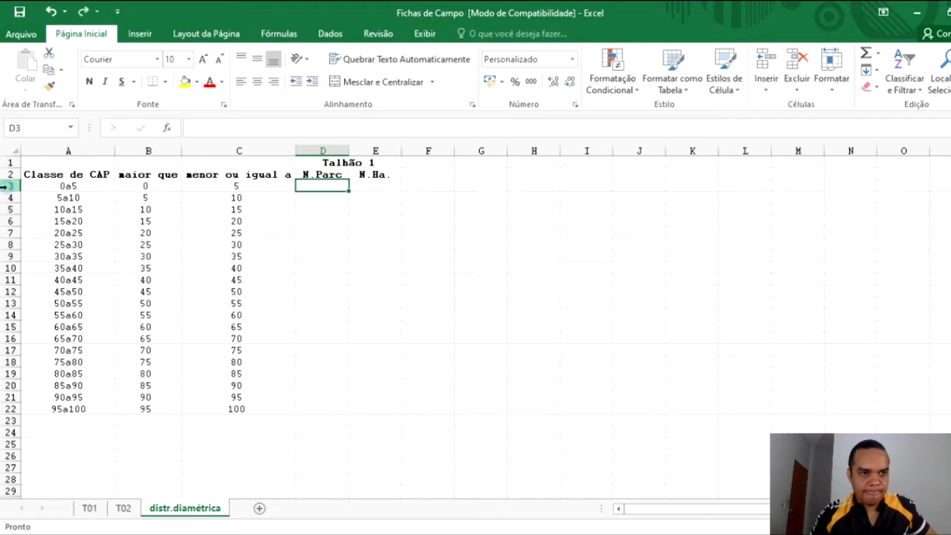
{"action": "left_click", "coordinate": [9, 186]}
Start a CONT.SE formula in cell D3 with the CAP values in D3:D602 of sheet T01 as its range.
{"action": "left_click", "coordinate": [324, 185]}
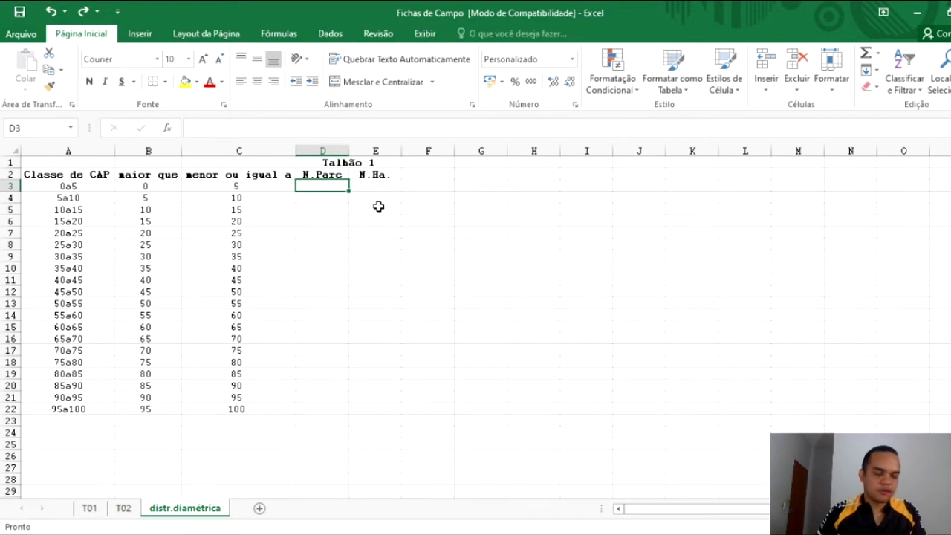
{"action": "type", "text": "=cto"}
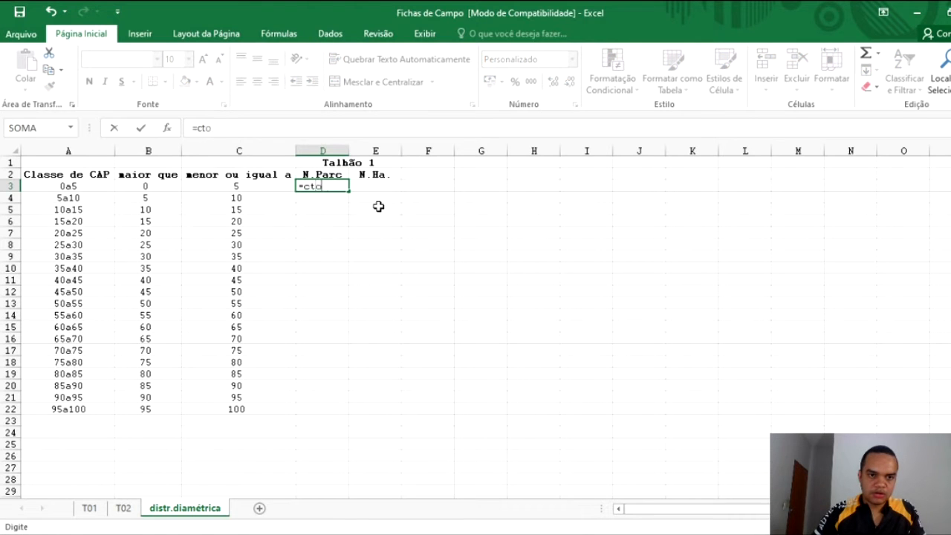
{"action": "key", "text": "BackSpace"}
{"action": "type", "text": "ont.se"}
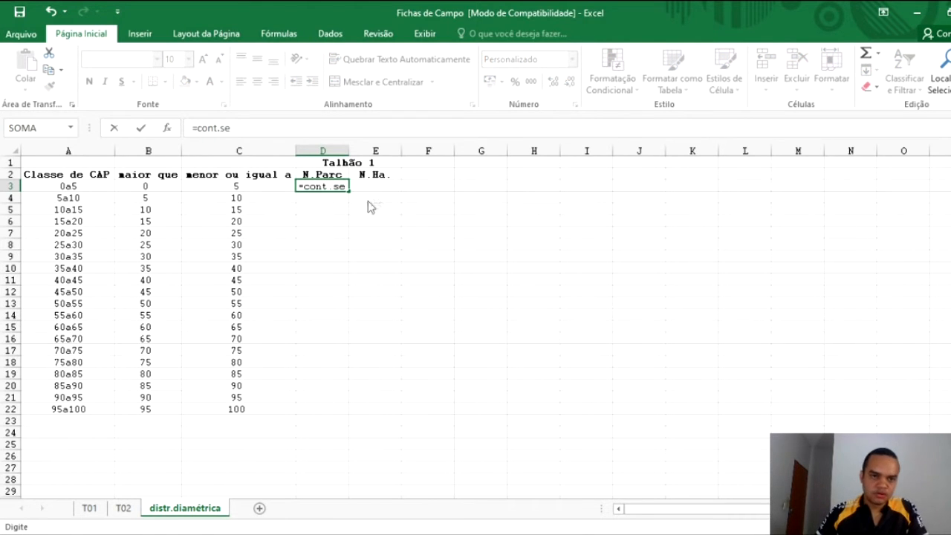
{"action": "type", "text": "("}
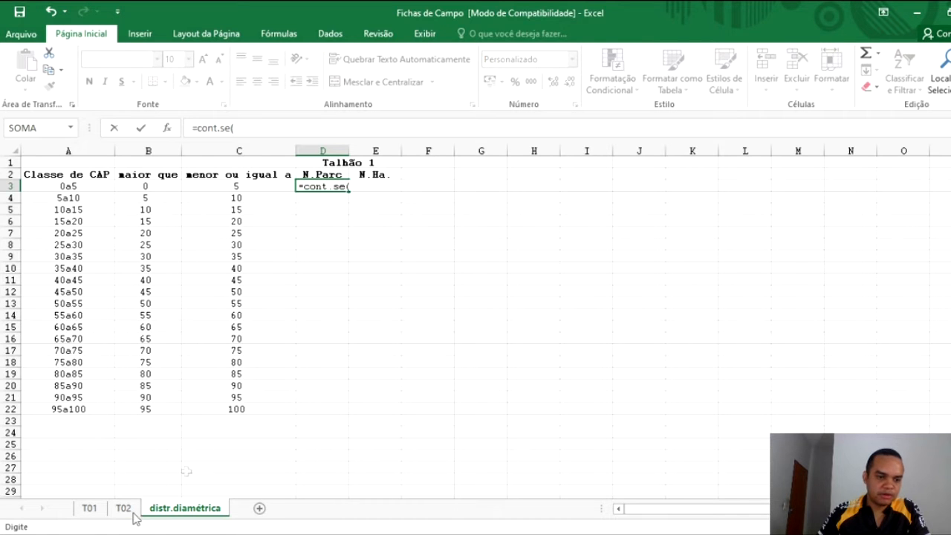
{"action": "left_click", "coordinate": [91, 511]}
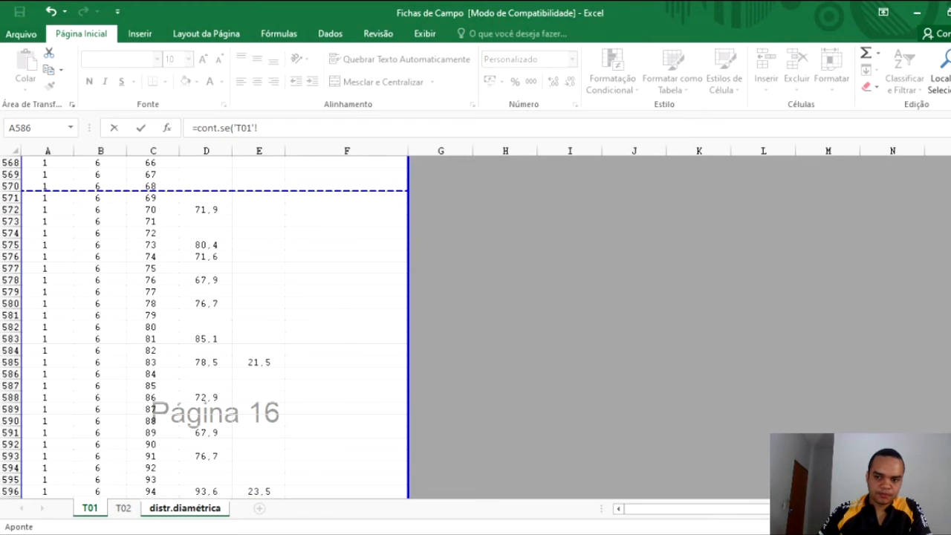
{"action": "scroll", "coordinate": [370, 242], "scroll_direction": "up", "scroll_amount": 20}
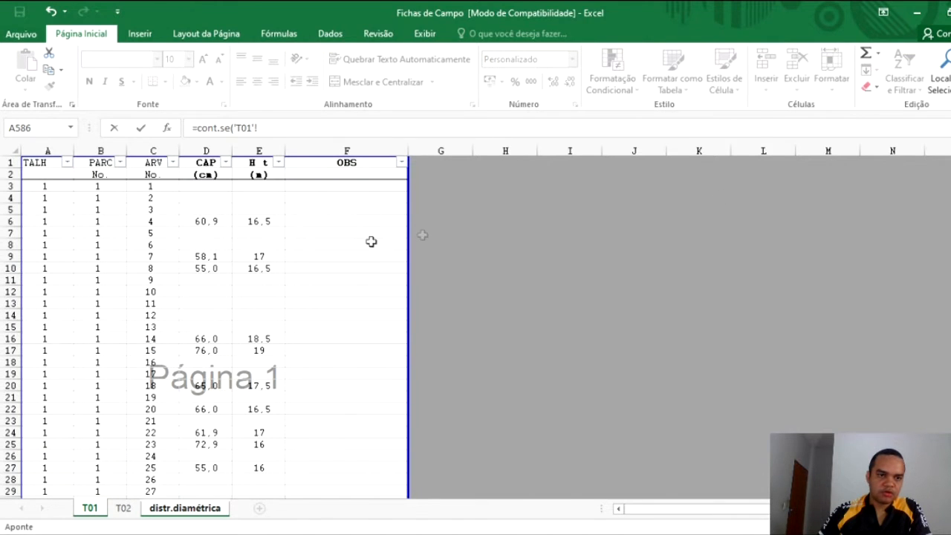
{"action": "left_click", "coordinate": [201, 184]}
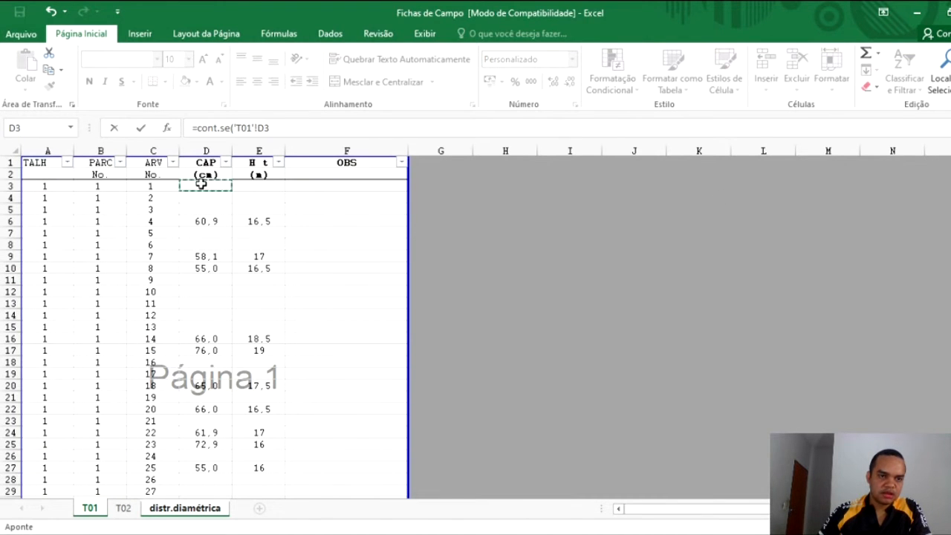
{"action": "left_click_drag", "start_coordinate": [202, 186], "coordinate": [214, 384]}
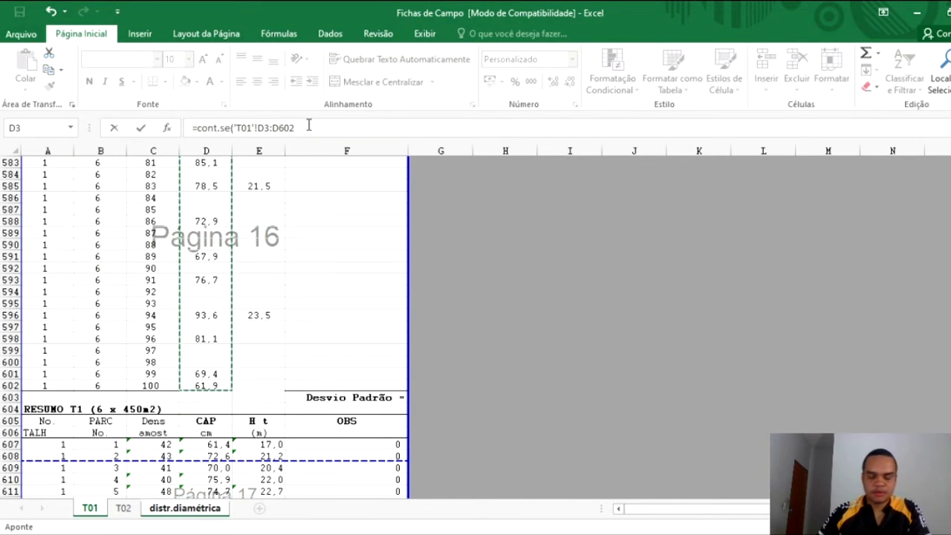
Complete the CONT.SE formula in D3 with the criterion "<="&distr.diamétrica!C3 and center the result horizontally.
{"action": "type", "text": ";"}
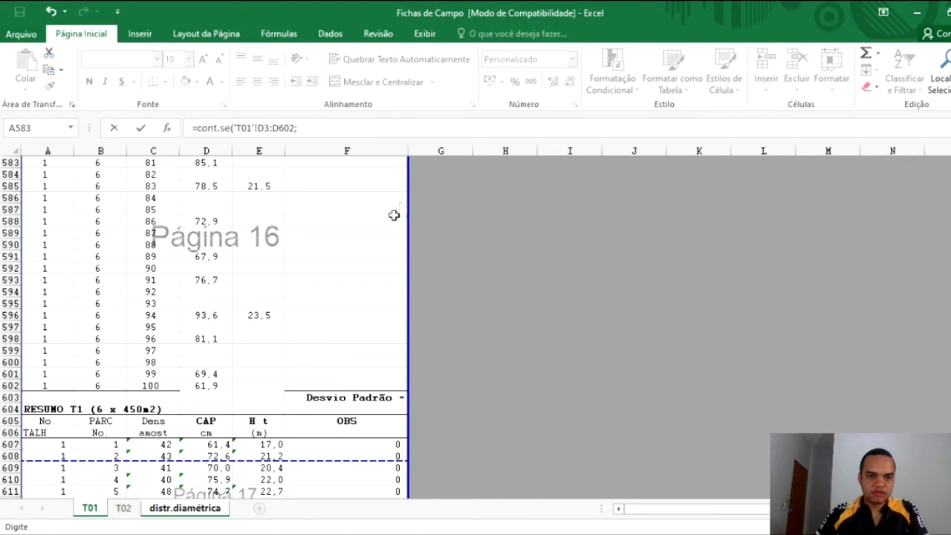
{"action": "left_click", "coordinate": [180, 506]}
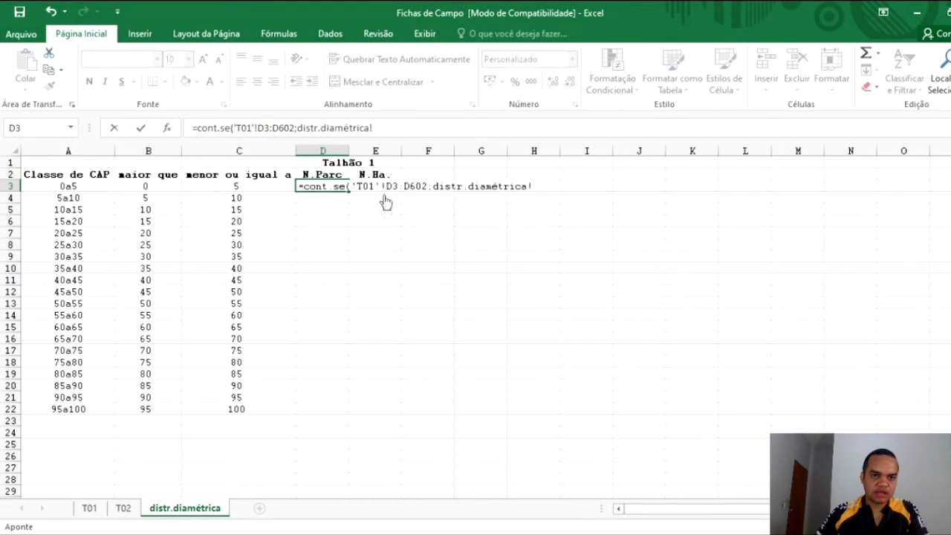
{"action": "left_click_drag", "start_coordinate": [298, 128], "coordinate": [381, 128]}
{"action": "key", "text": "BackSpace"}
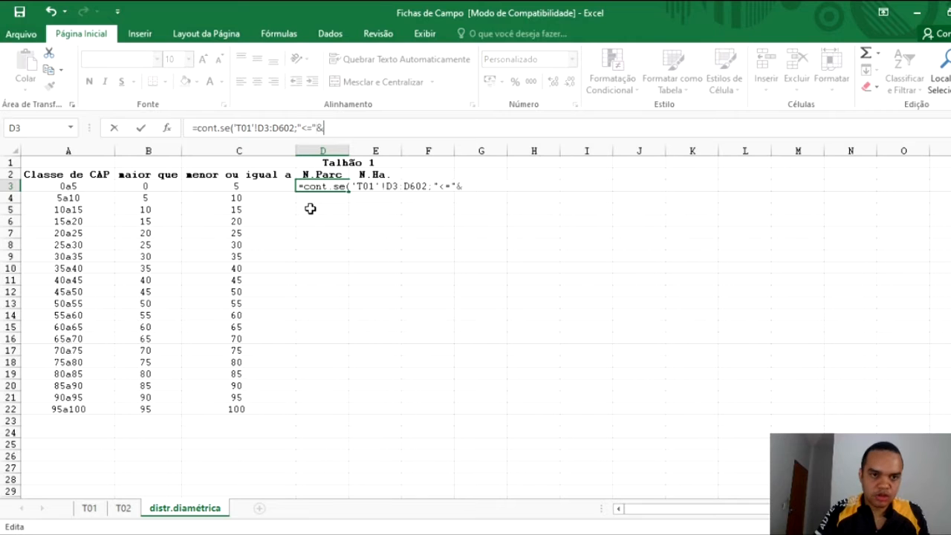
{"action": "left_click", "coordinate": [246, 185]}
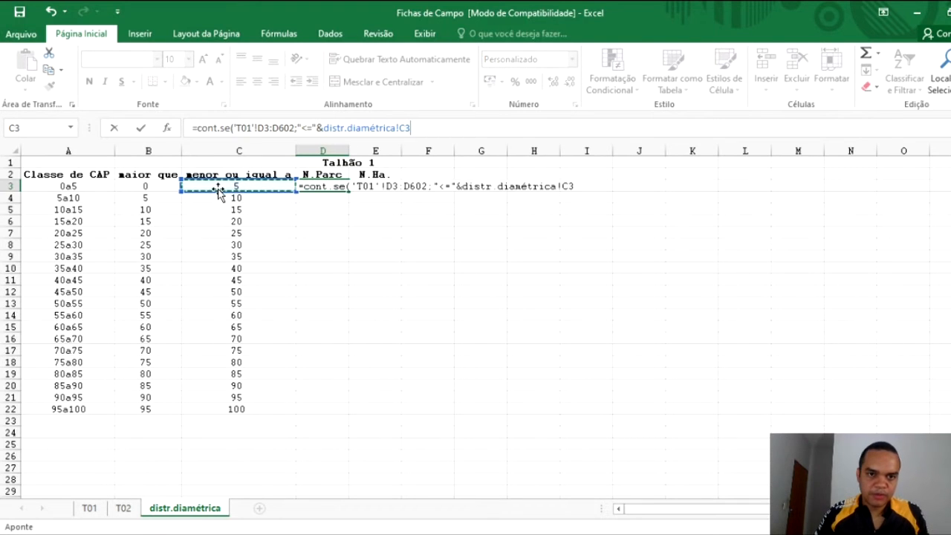
{"action": "type", "text": ")"}
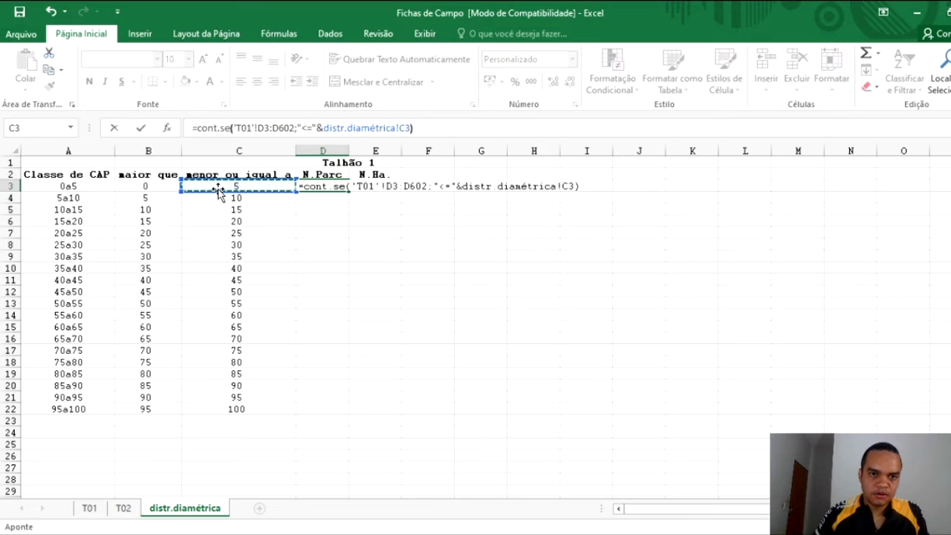
{"action": "key", "text": "Return"}
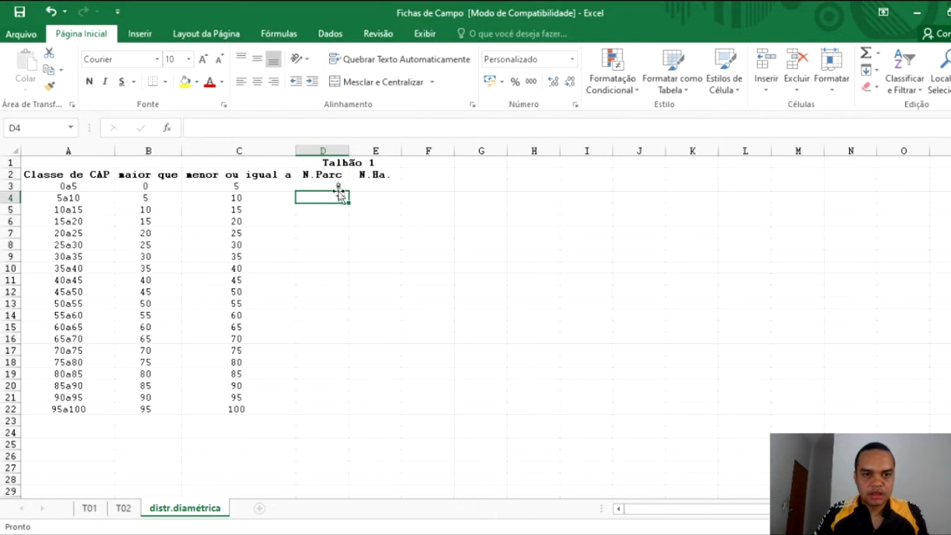
{"action": "left_click", "coordinate": [336, 186]}
{"action": "left_click", "coordinate": [256, 81]}
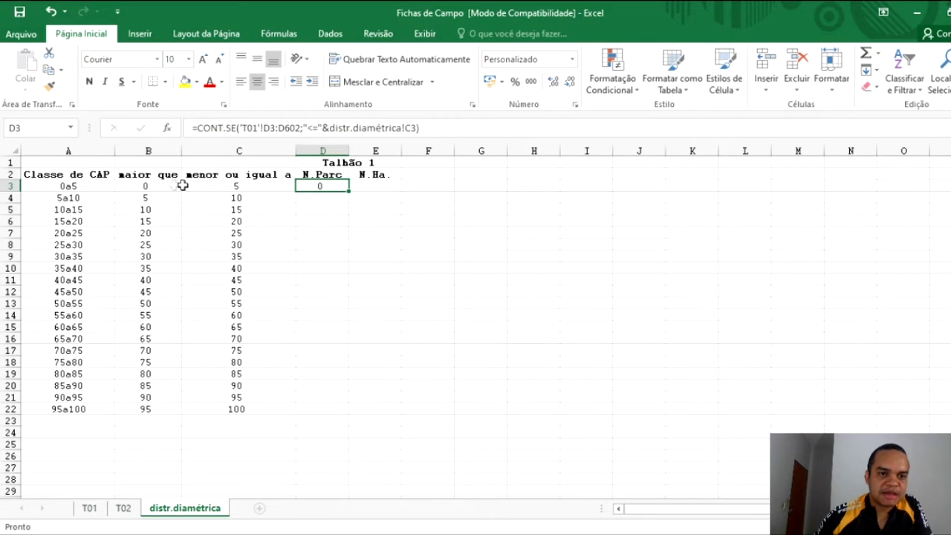
Enter test CAP values 5 and 2 in cells D599 and D600 of sheet T01, and check the count in D3 of distr.diamétrica.
{"action": "left_click", "coordinate": [90, 509]}
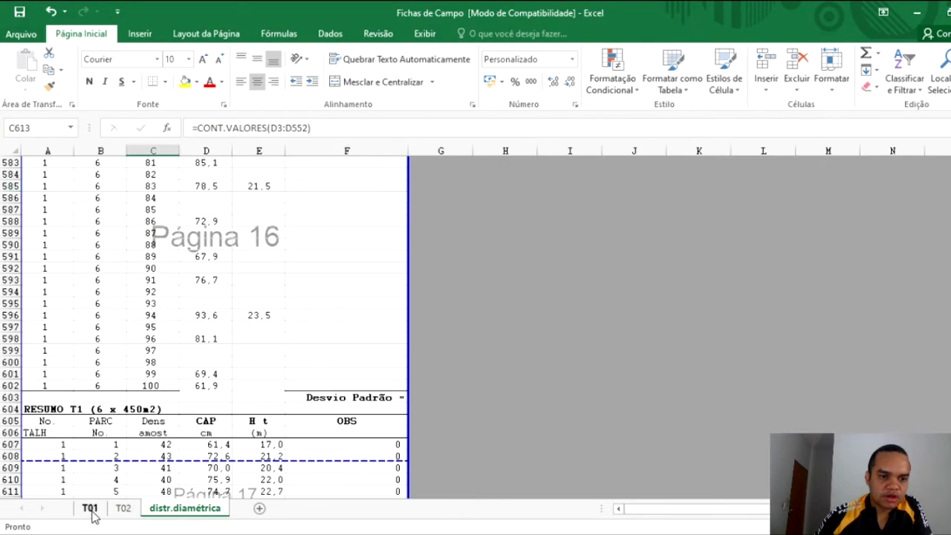
{"action": "left_click", "coordinate": [206, 301]}
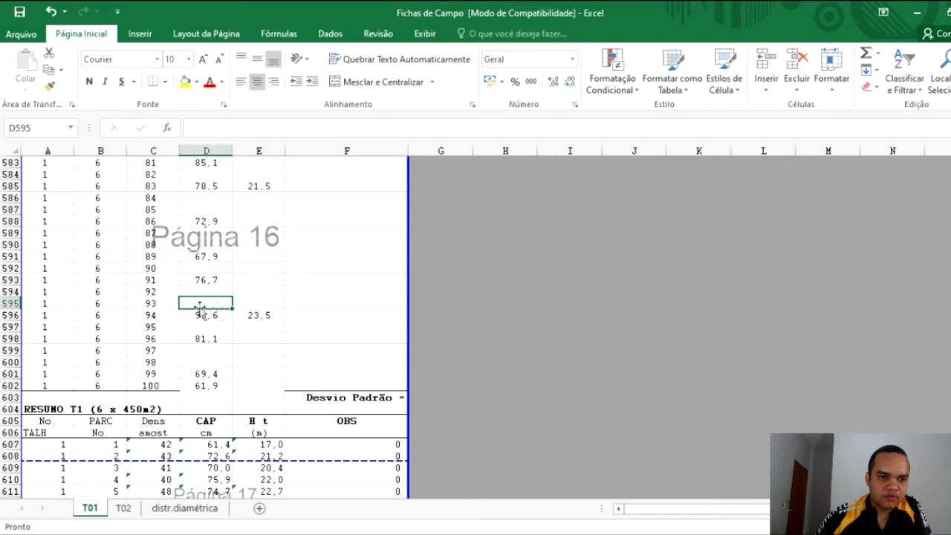
{"action": "left_click", "coordinate": [226, 346]}
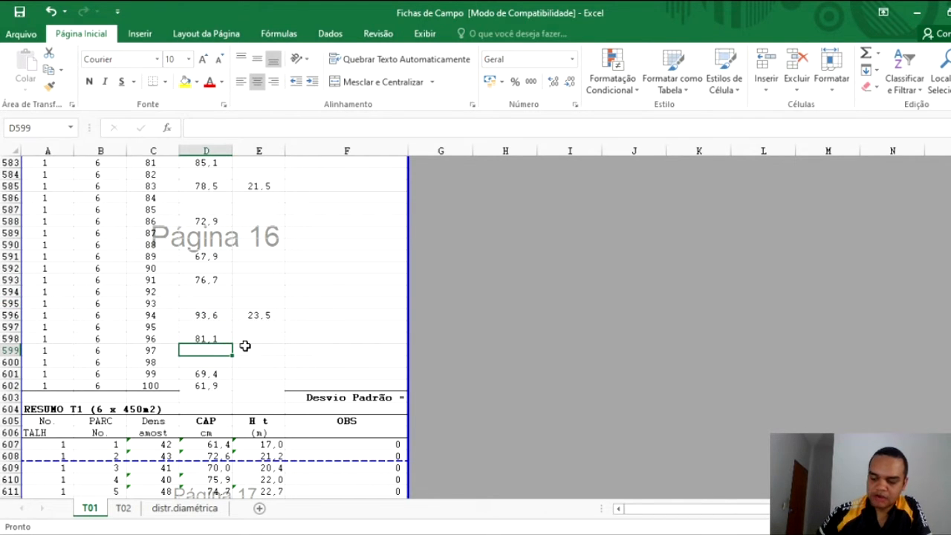
{"action": "type", "text": "5"}
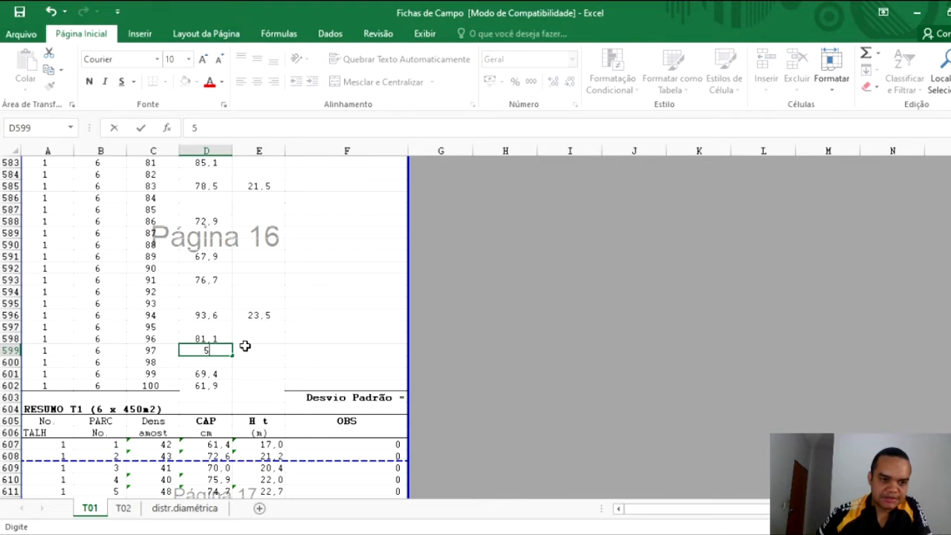
{"action": "key", "text": "Return"}
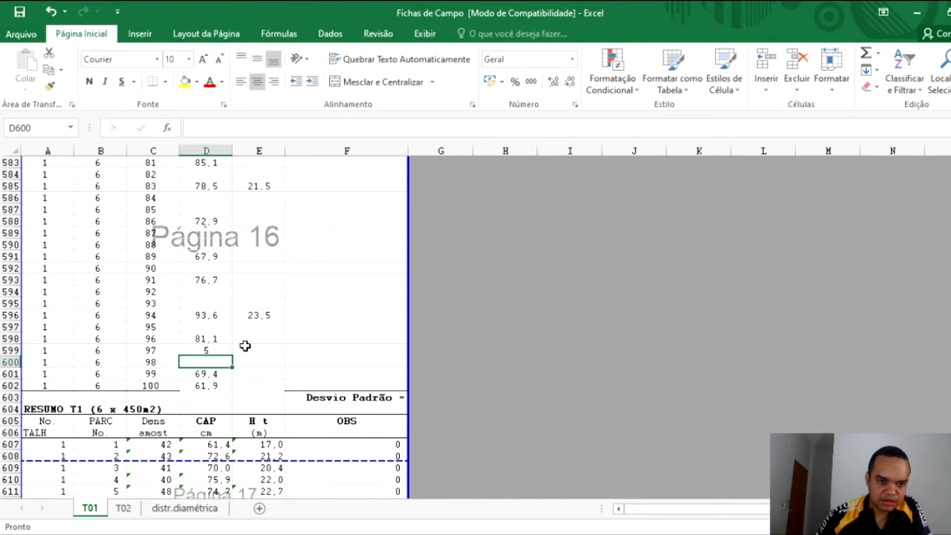
{"action": "type", "text": "2"}
{"action": "key", "text": "Return"}
{"action": "left_click", "coordinate": [188, 507]}
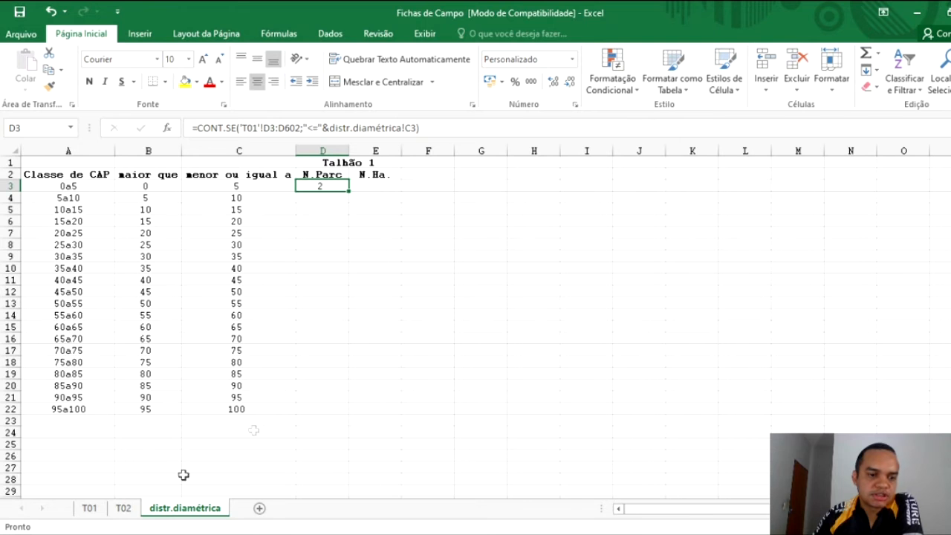
{"action": "left_click", "coordinate": [245, 187]}
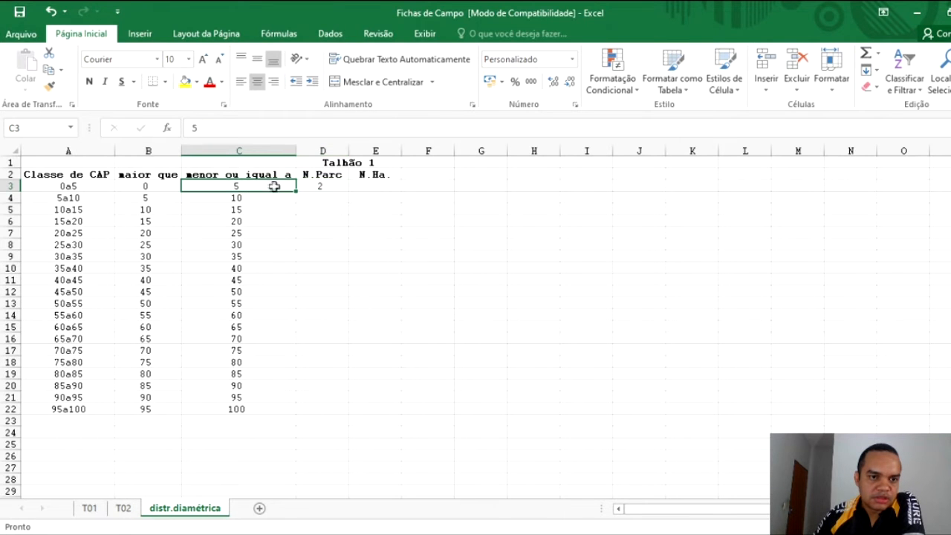
{"action": "left_click", "coordinate": [319, 191]}
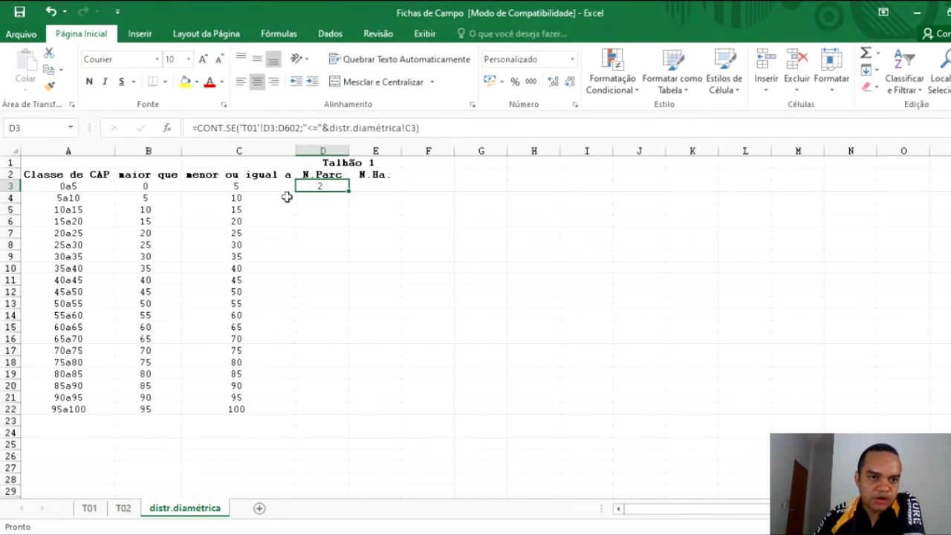
Enter a test CAP value of 5,1 in cell D595 of sheet T01 and check the count on the distr.diamétrica sheet again.
{"action": "left_click", "coordinate": [89, 508]}
{"action": "left_click", "coordinate": [213, 351]}
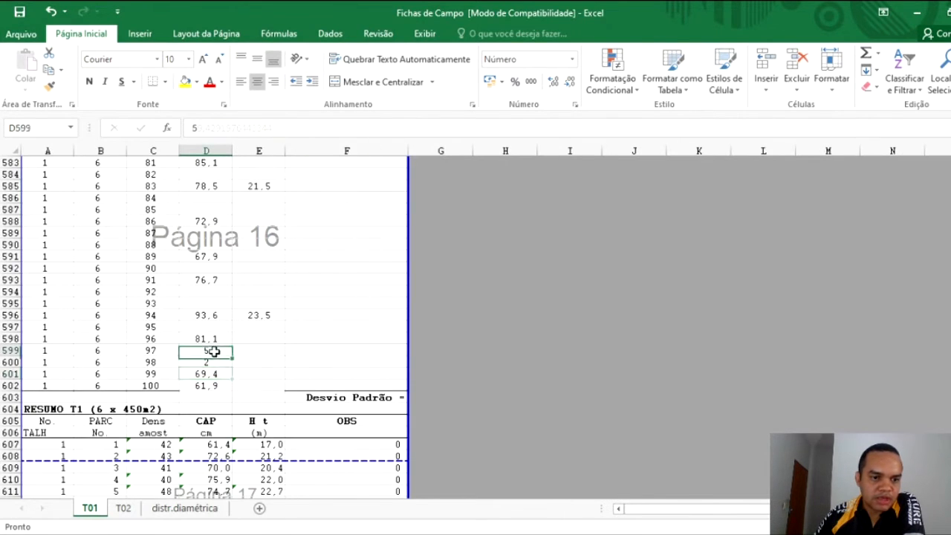
{"action": "left_click", "coordinate": [189, 508]}
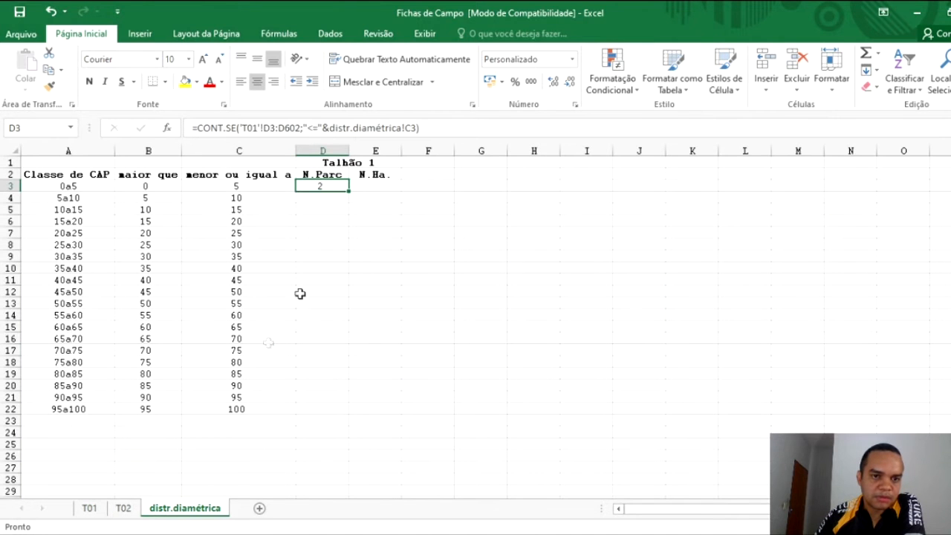
{"action": "left_click", "coordinate": [89, 508]}
{"action": "left_click", "coordinate": [213, 302]}
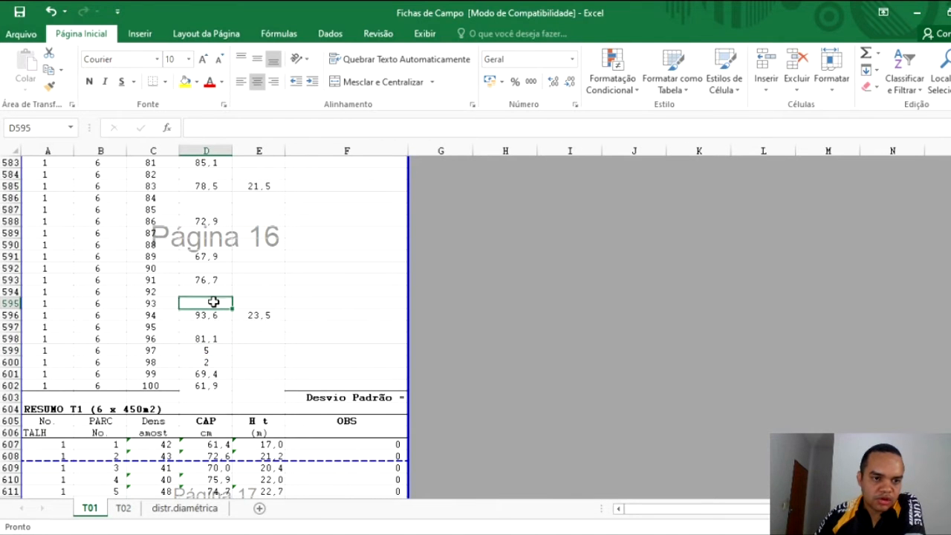
{"action": "type", "text": "5,1"}
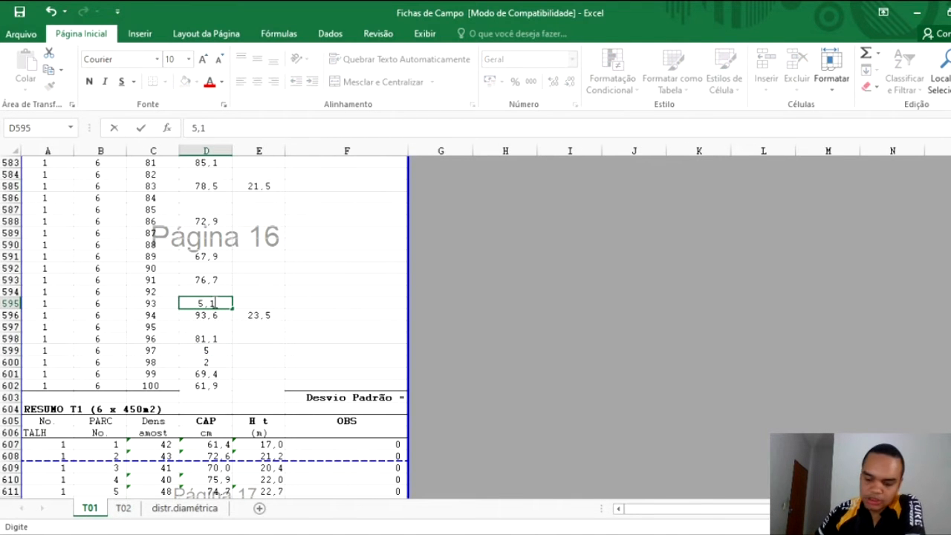
{"action": "key", "text": "Return"}
{"action": "left_click", "coordinate": [185, 506]}
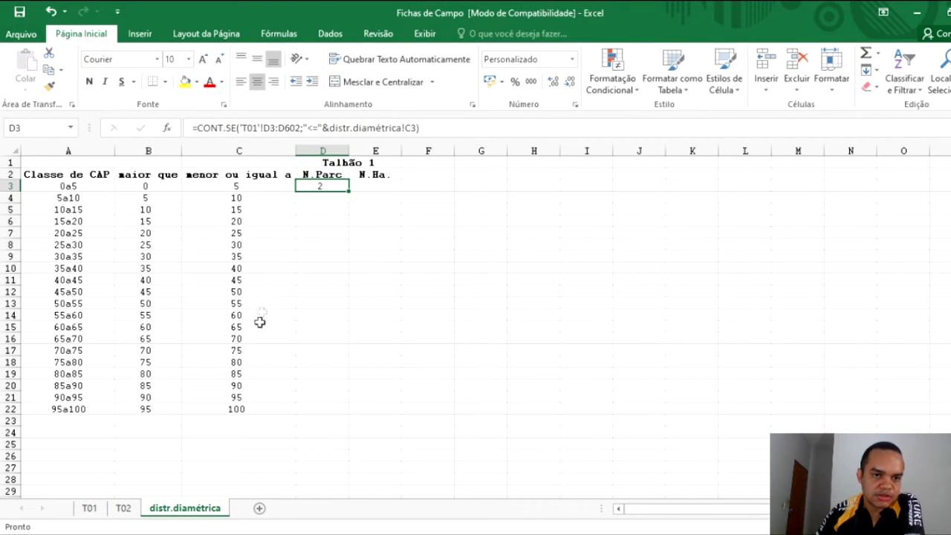
Clear the test values from cells D595, D599 and D600 of sheet T01 and return to the distr.diamétrica sheet.
{"action": "left_click", "coordinate": [89, 510]}
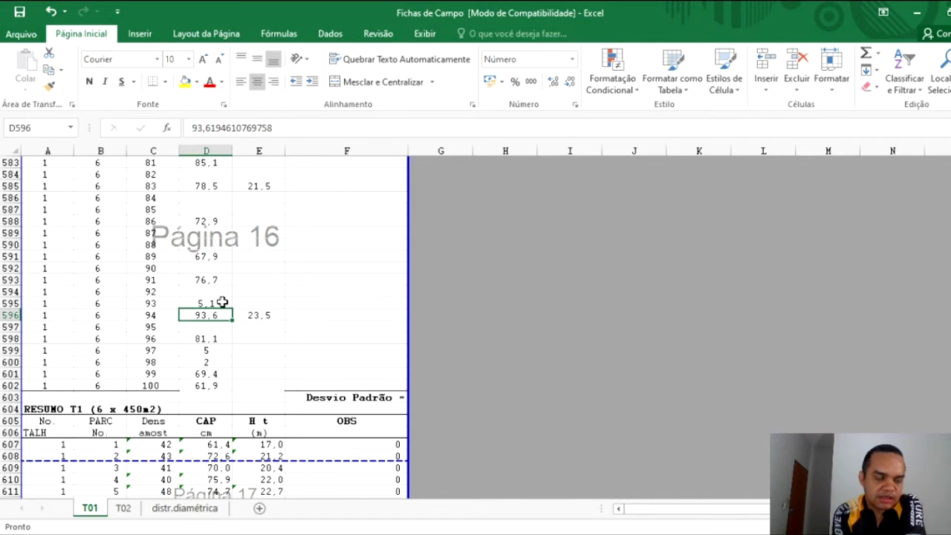
{"action": "left_click", "coordinate": [222, 302]}
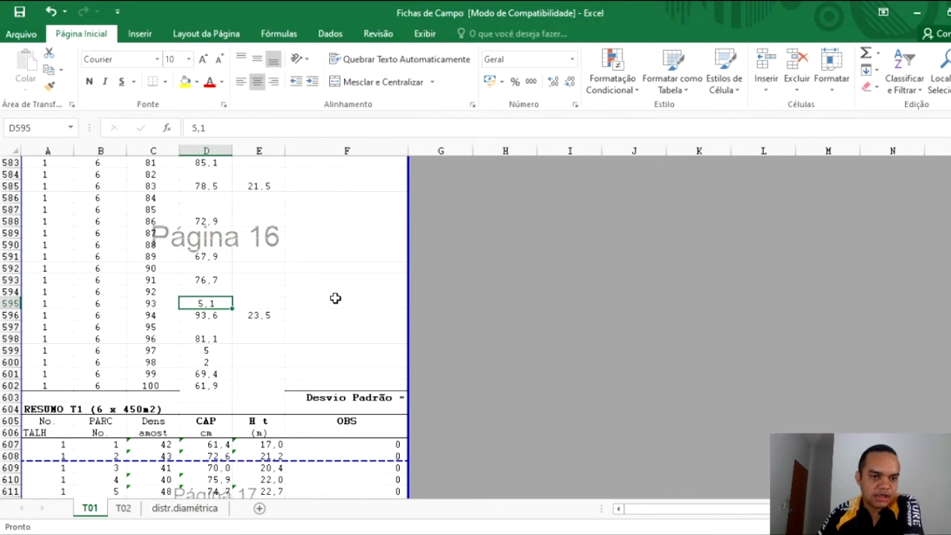
{"action": "key", "text": "Delete"}
{"action": "left_click_drag", "start_coordinate": [214, 350], "coordinate": [213, 361]}
{"action": "key", "text": "Delete"}
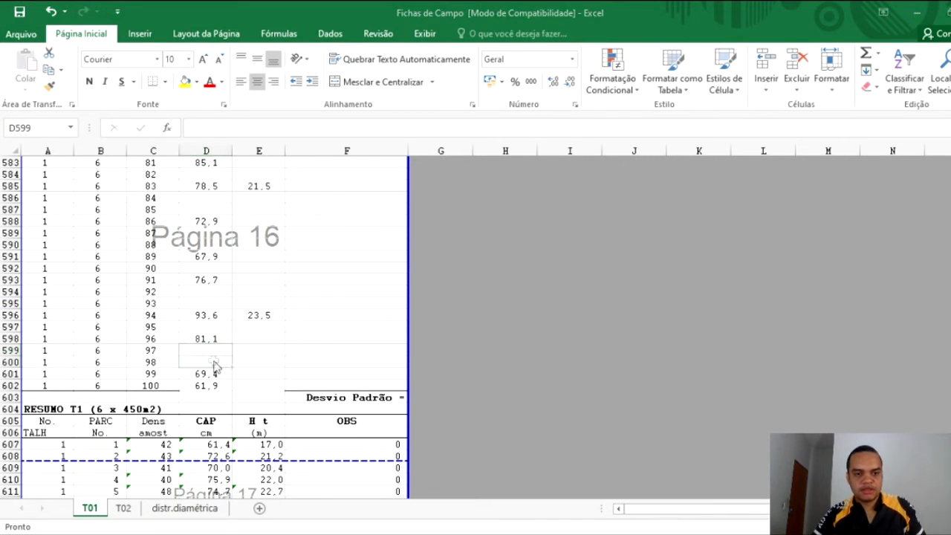
{"action": "left_click", "coordinate": [214, 367]}
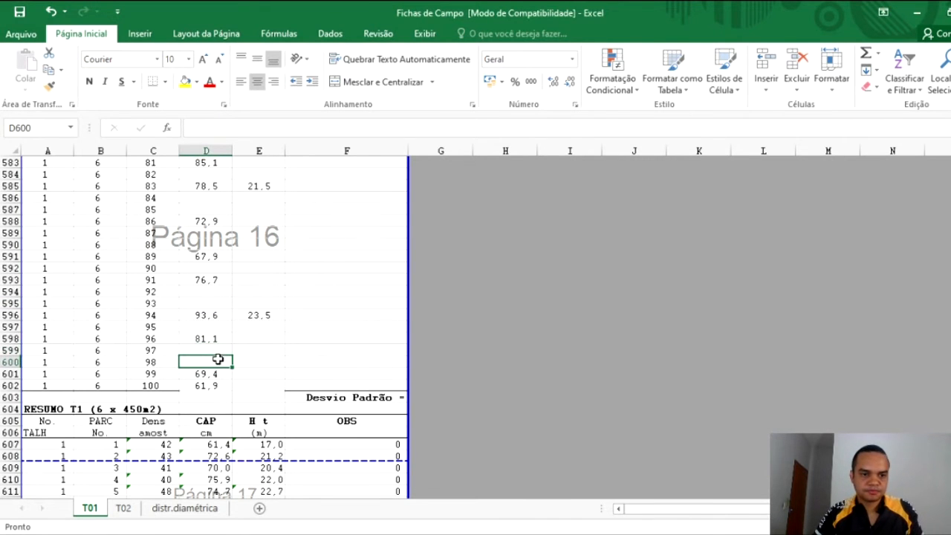
{"action": "left_click", "coordinate": [199, 508]}
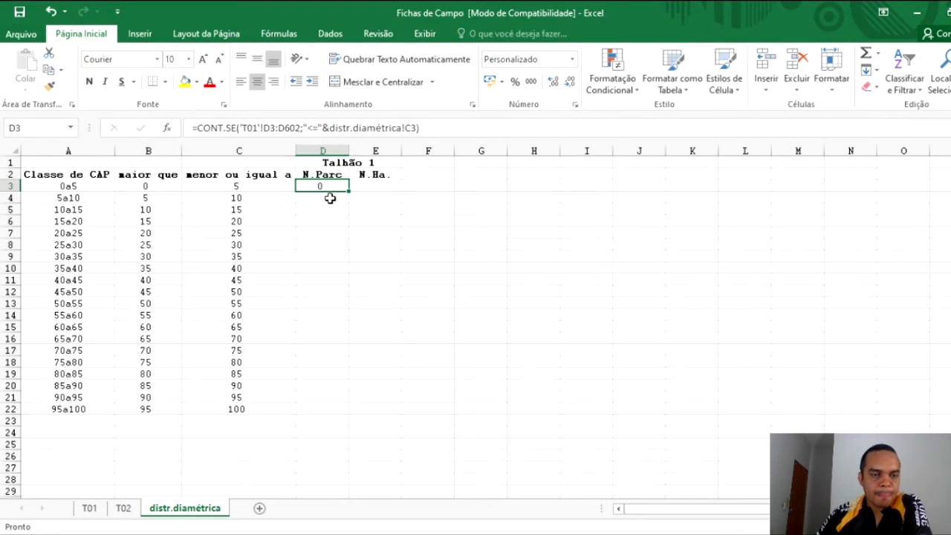
Enter =CONT.VALORES('T01'!D3:D602) in cell D4 of distr.diamétrica and center the result horizontally.
{"action": "left_click", "coordinate": [330, 198]}
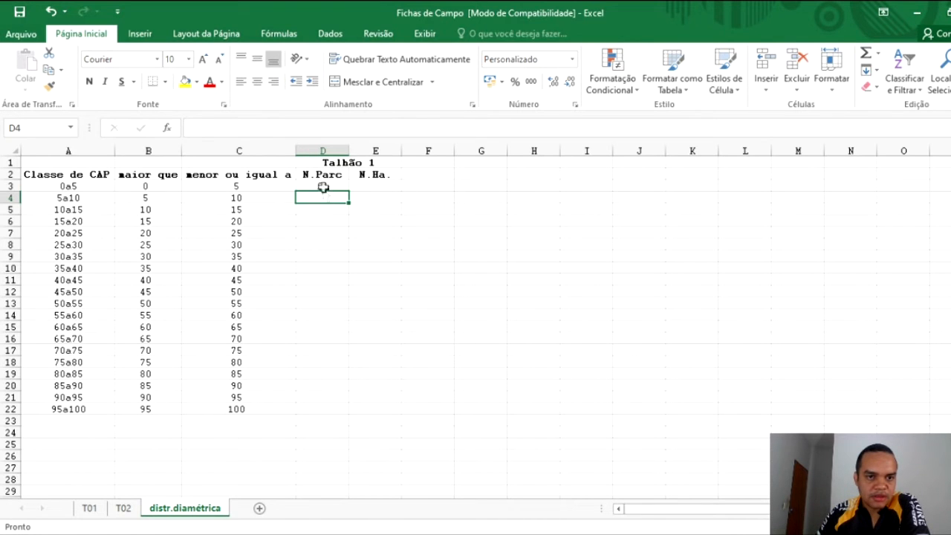
{"action": "left_click", "coordinate": [323, 187]}
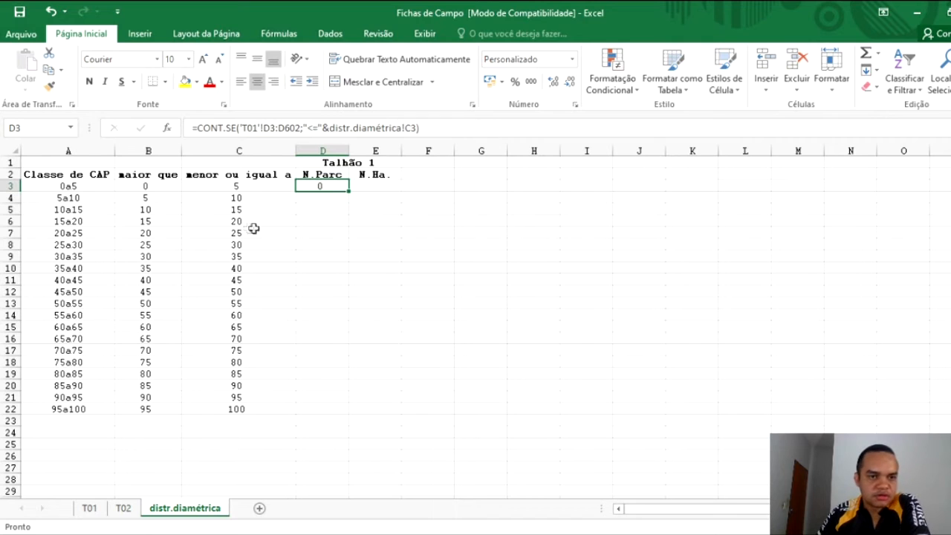
{"action": "left_click", "coordinate": [316, 199]}
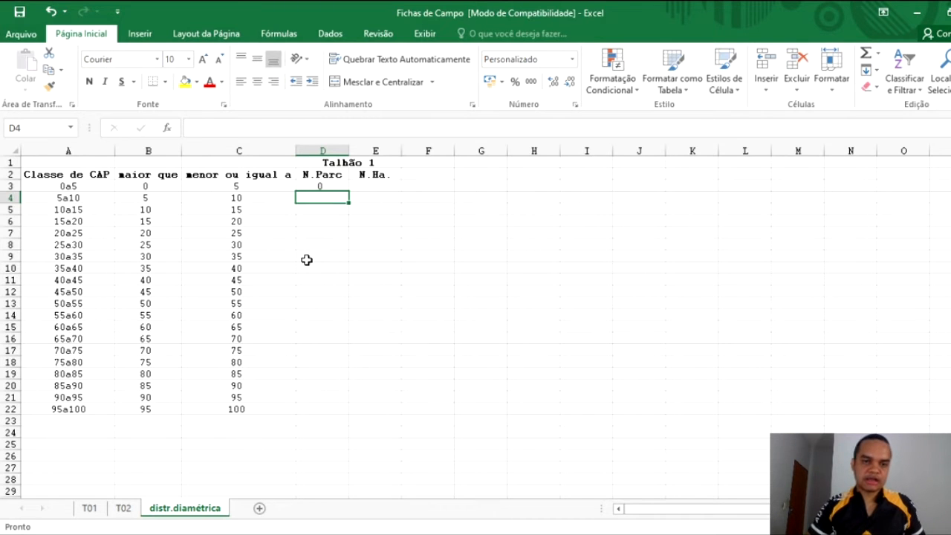
{"action": "type", "text": "=cont.v"}
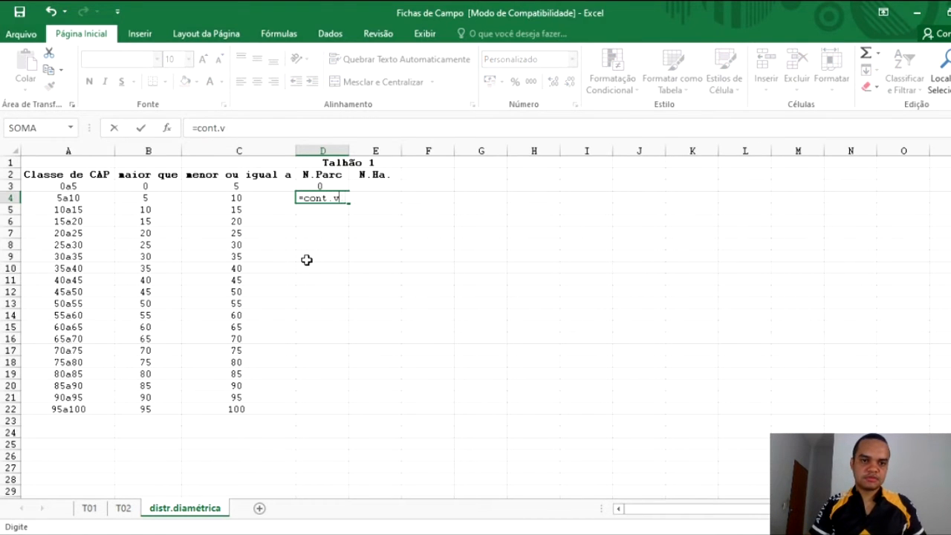
{"action": "type", "text": "laores("}
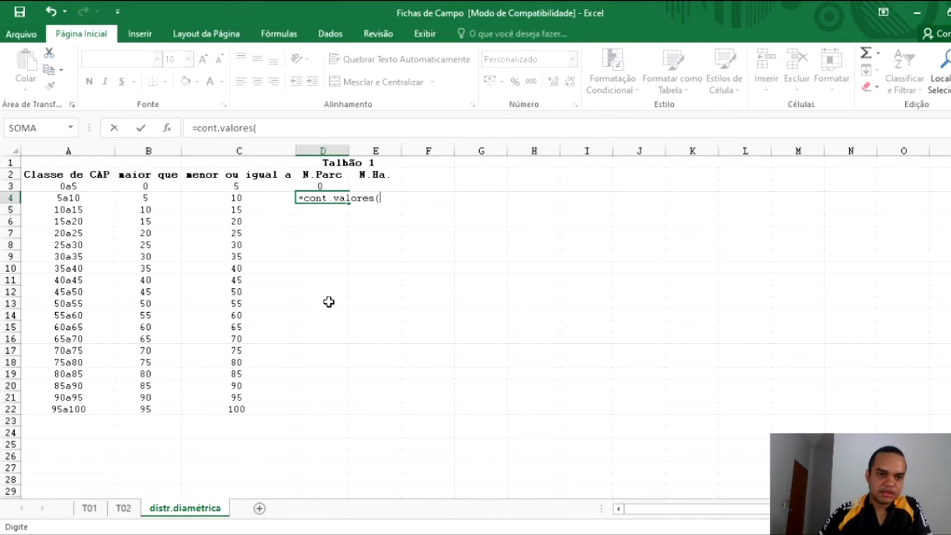
{"action": "left_click", "coordinate": [90, 508]}
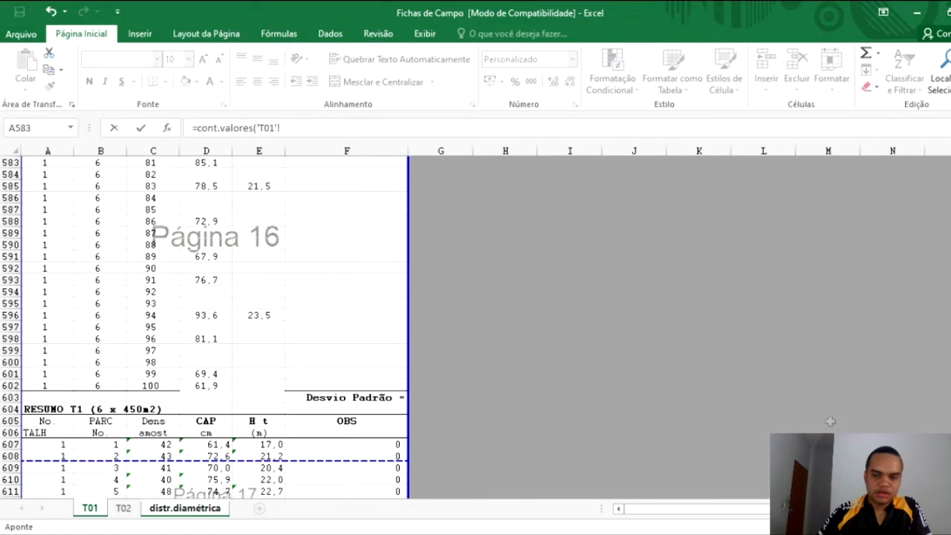
{"action": "scroll", "coordinate": [223, 297], "scroll_direction": "up", "scroll_amount": 20}
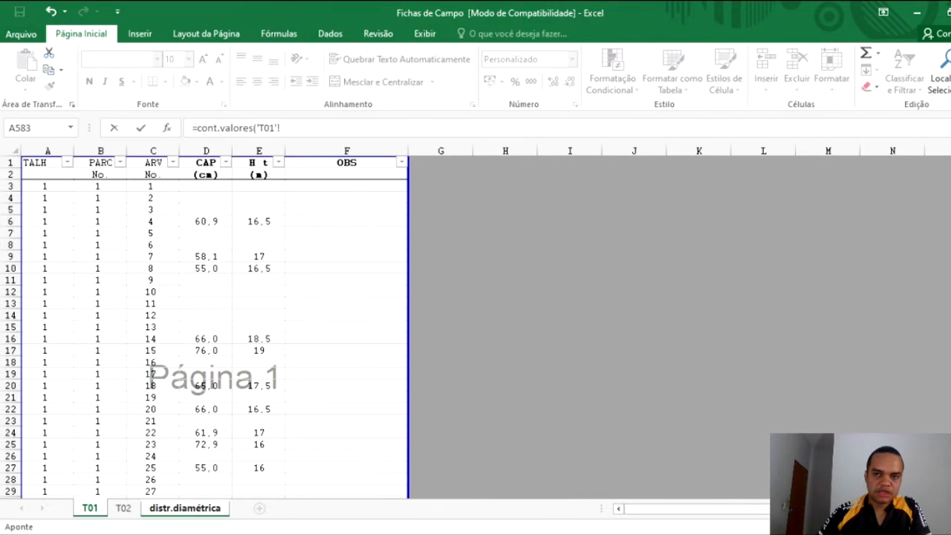
{"action": "left_click", "coordinate": [213, 190]}
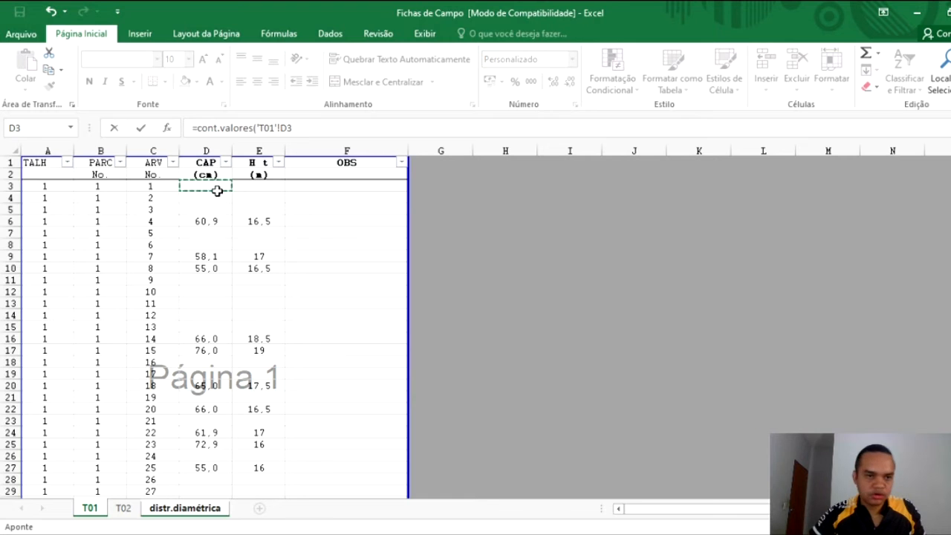
{"action": "key", "text": "ctrl+shift+Down"}
{"action": "key", "text": "shift+Up"}
{"action": "key", "text": "shift+Up"}
{"action": "key", "text": "shift+Up"}
{"action": "key", "text": "shift+Up"}
{"action": "key", "text": "shift+Up"}
{"action": "key", "text": "shift+Up"}
{"action": "key", "text": "shift+Up"}
{"action": "key", "text": "shift+Up"}
{"action": "key", "text": "shift+Up"}
{"action": "key", "text": "shift+Up"}
{"action": "key", "text": "shift+Up"}
{"action": "key", "text": "shift+Up"}
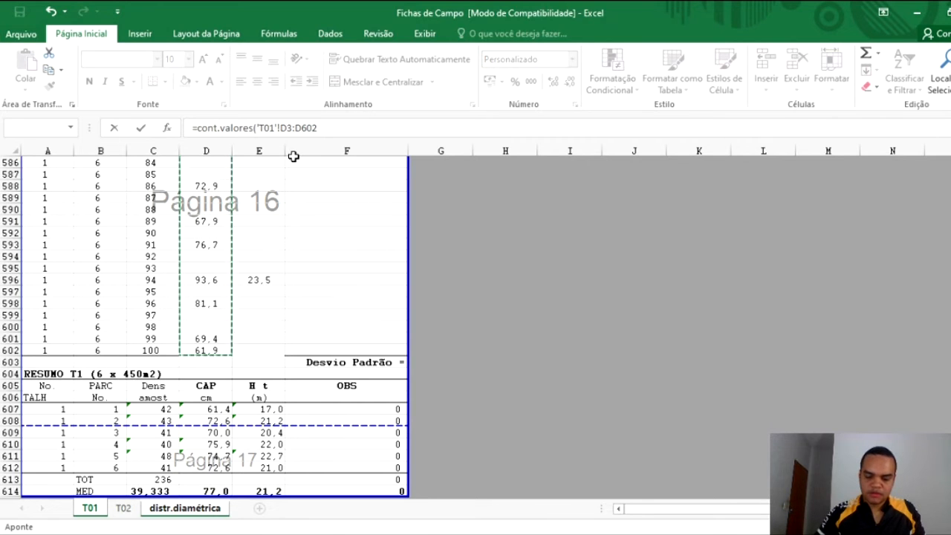
{"action": "type", "text": ")"}
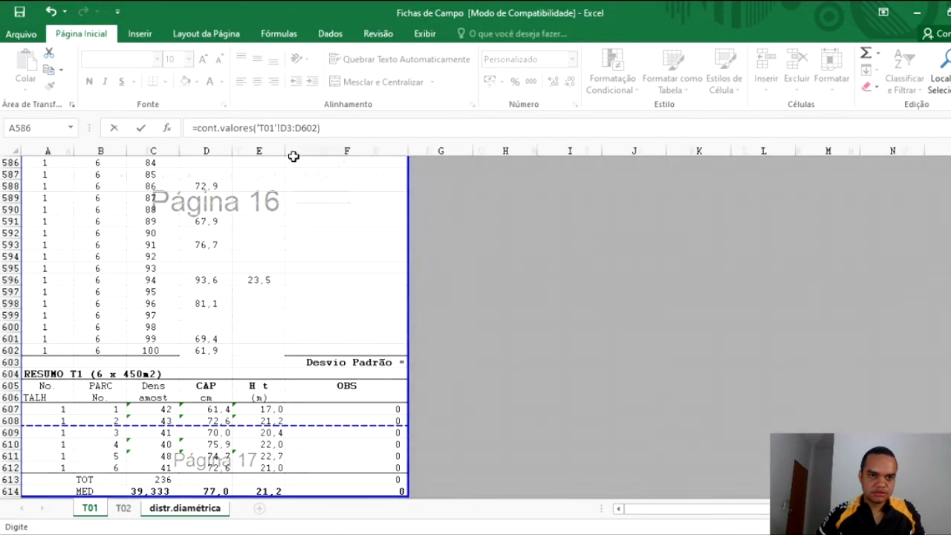
{"action": "key", "text": "Return"}
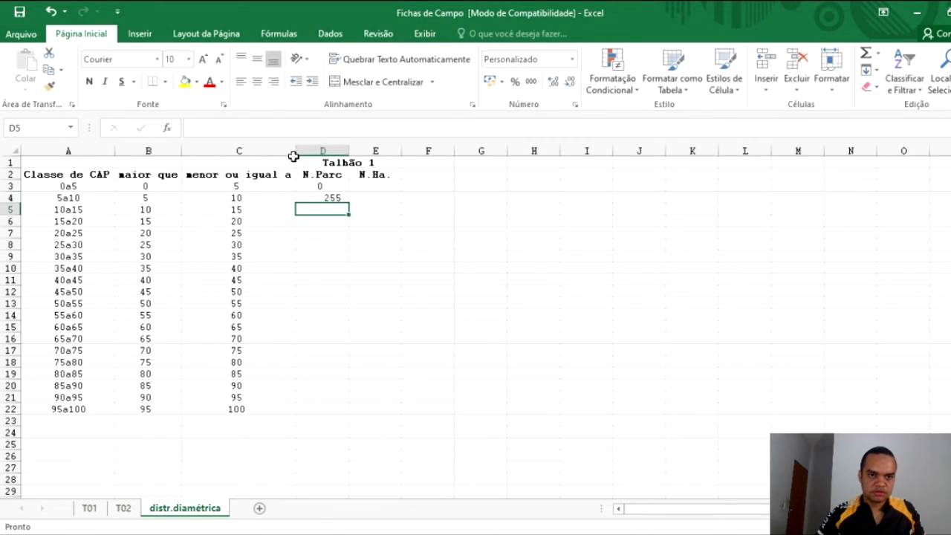
{"action": "left_click", "coordinate": [336, 197]}
{"action": "left_click", "coordinate": [257, 82]}
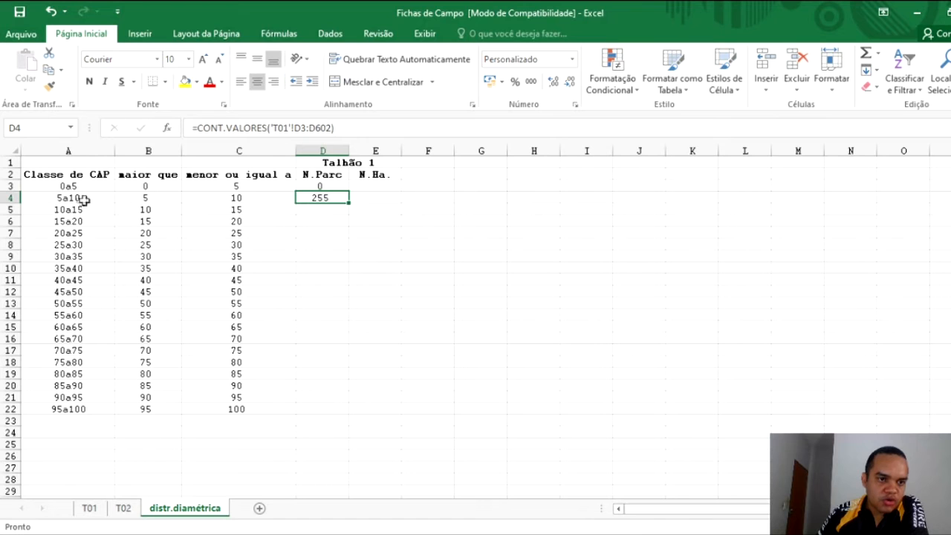
{"action": "left_click", "coordinate": [149, 200]}
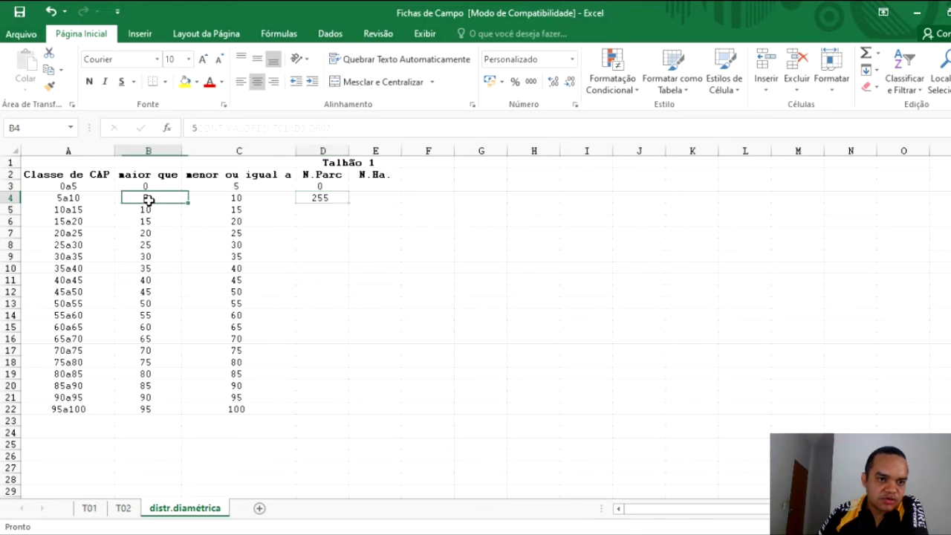
{"action": "left_click", "coordinate": [240, 185]}
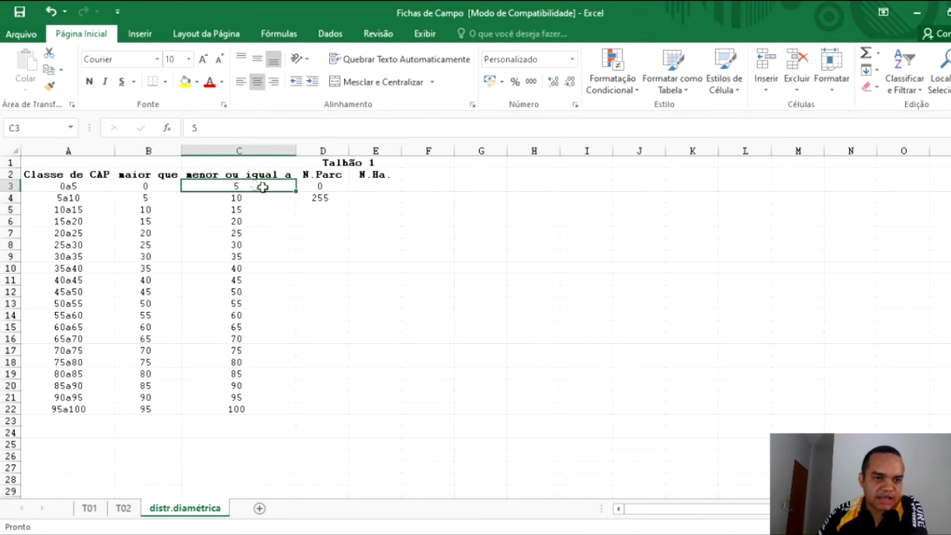
{"action": "left_click", "coordinate": [311, 196]}
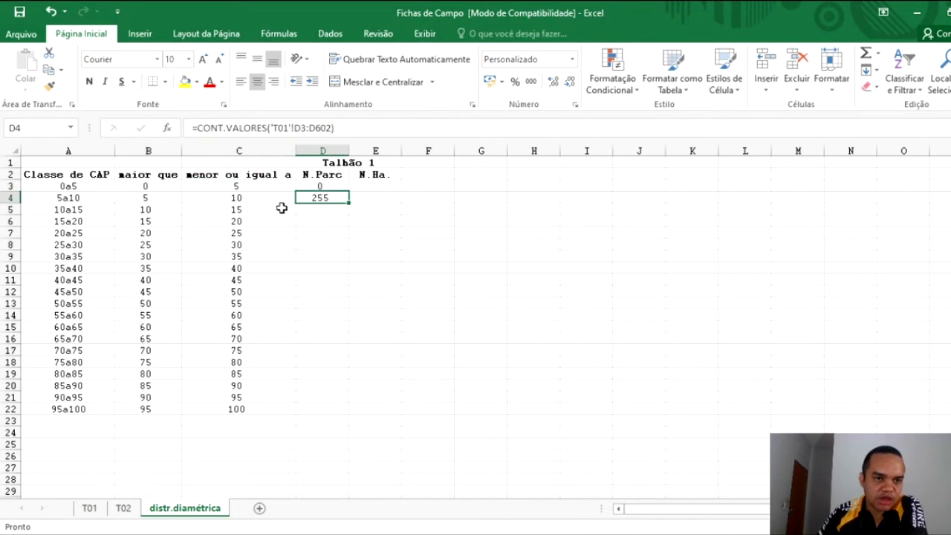
{"action": "left_click", "coordinate": [156, 198]}
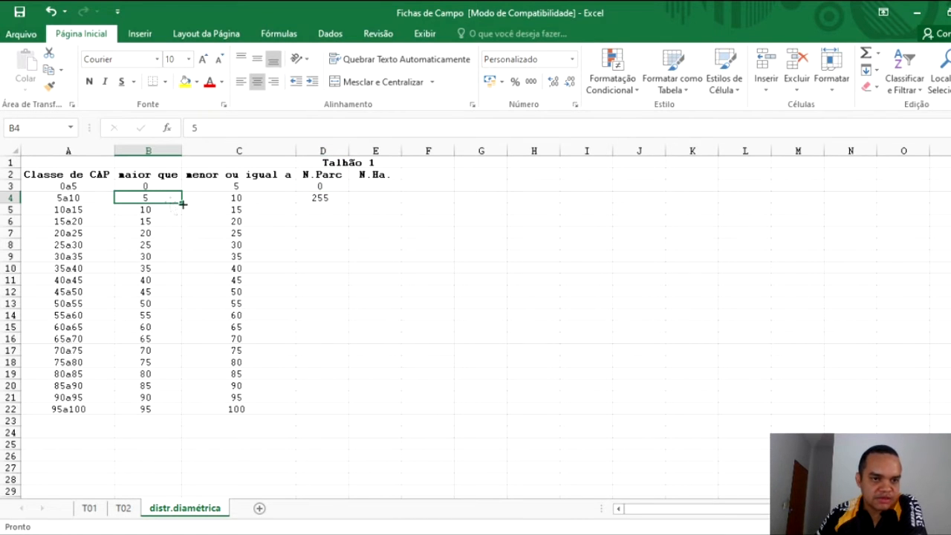
{"action": "left_click", "coordinate": [219, 199]}
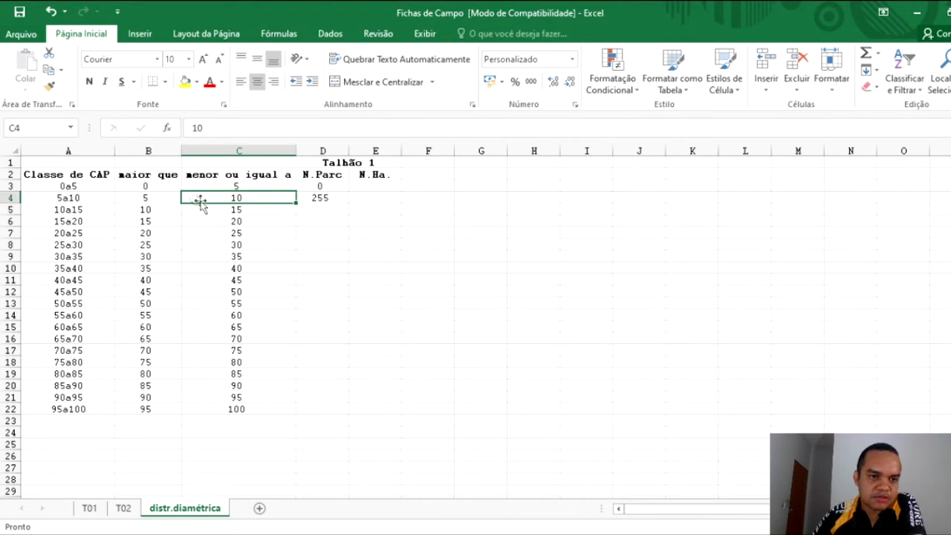
Extend the D4 formula by subtracting CONT.SE('T01'!D3:D602;"<="&B4), reusing the range already in the formula.
{"action": "left_click", "coordinate": [317, 197]}
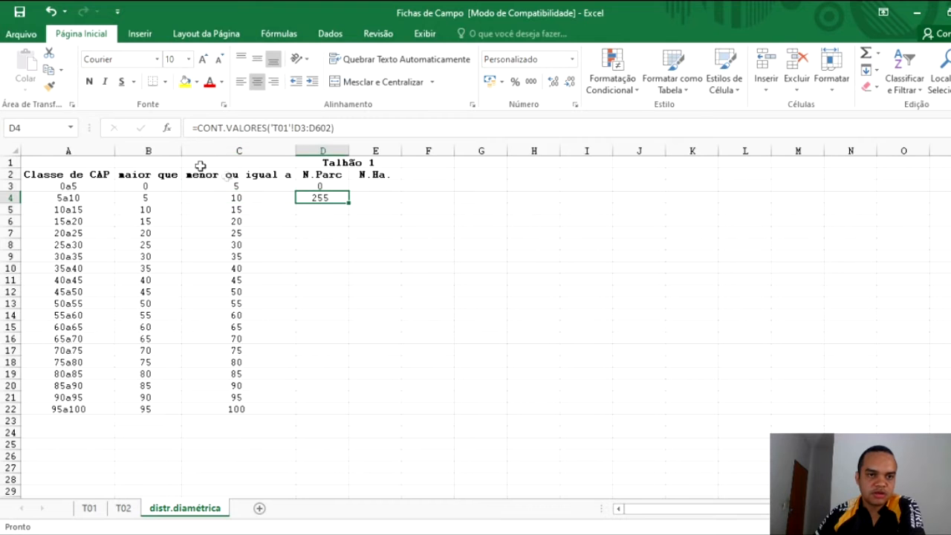
{"action": "left_click", "coordinate": [350, 130]}
{"action": "type", "text": "-"}
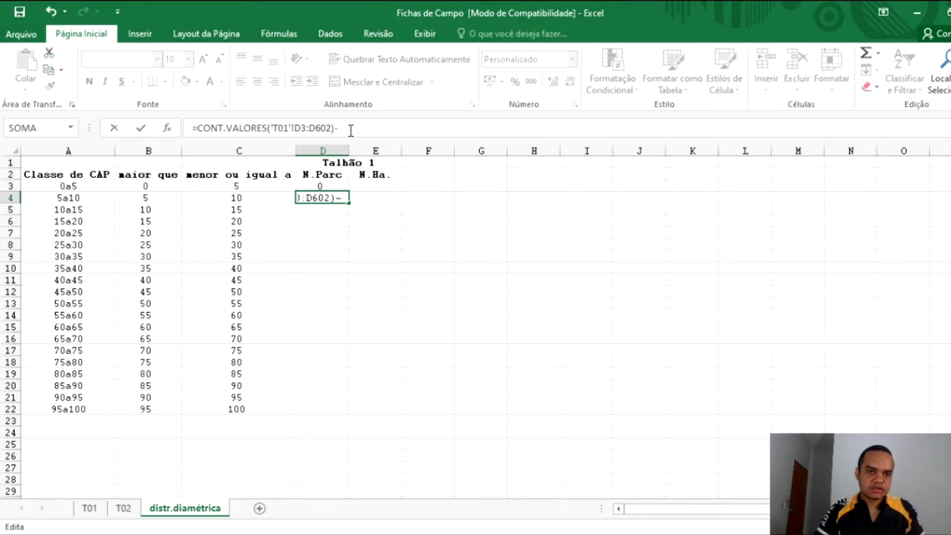
{"action": "type", "text": "cont.se"}
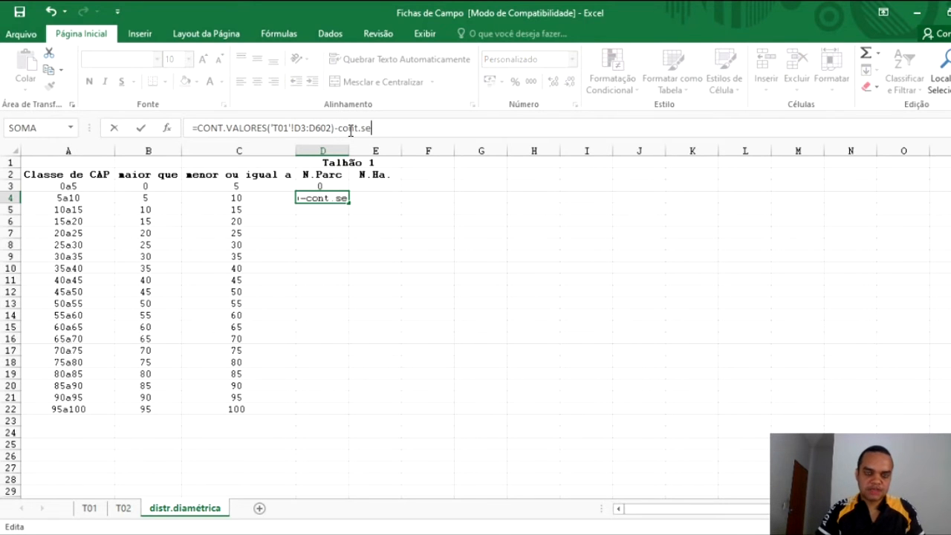
{"action": "type", "text": "("}
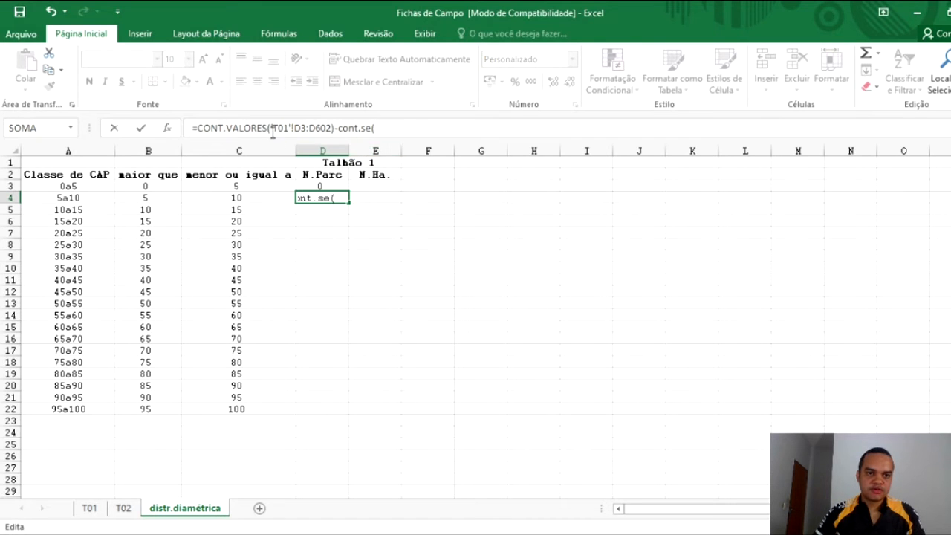
{"action": "left_click_drag", "start_coordinate": [289, 128], "coordinate": [332, 131]}
{"action": "key", "text": "ctrl+c"}
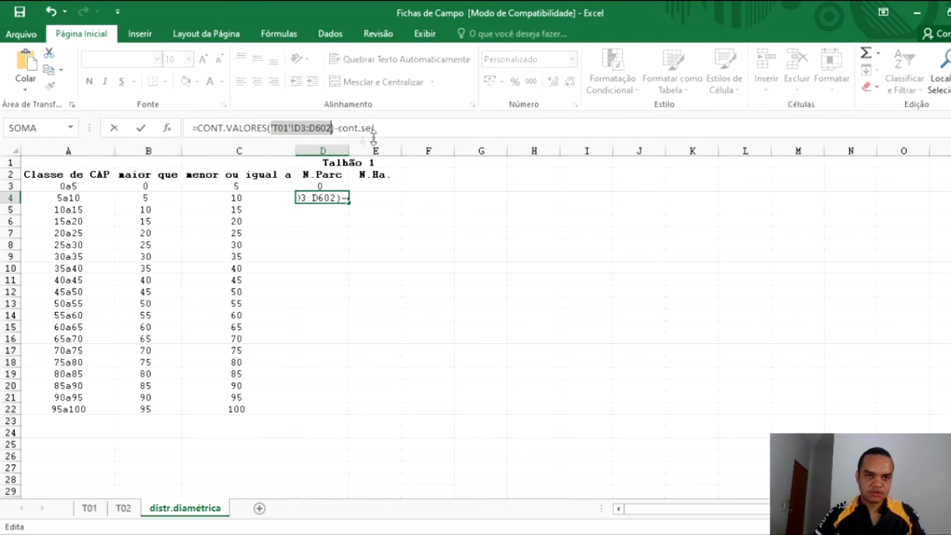
{"action": "left_click", "coordinate": [387, 128]}
{"action": "key", "text": "ctrl+v"}
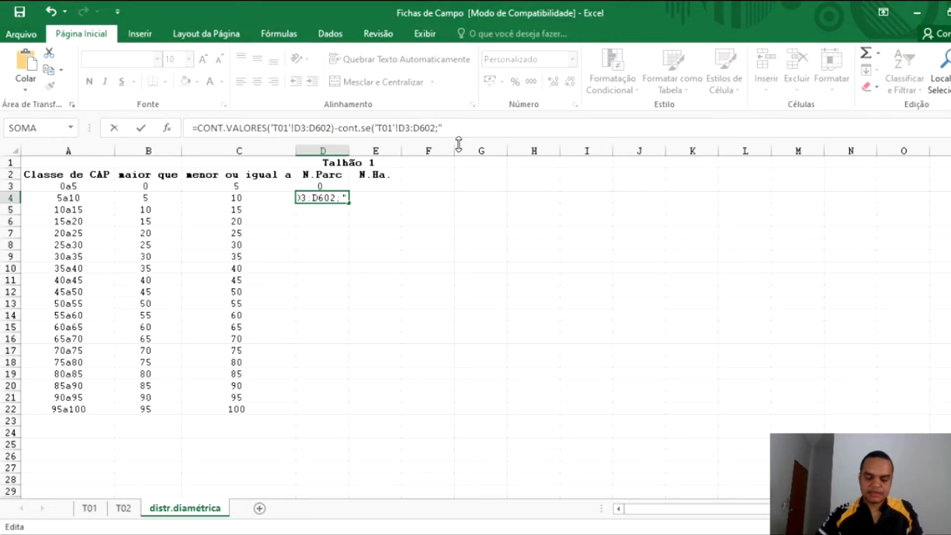
{"action": "type", "text": "<=\""}
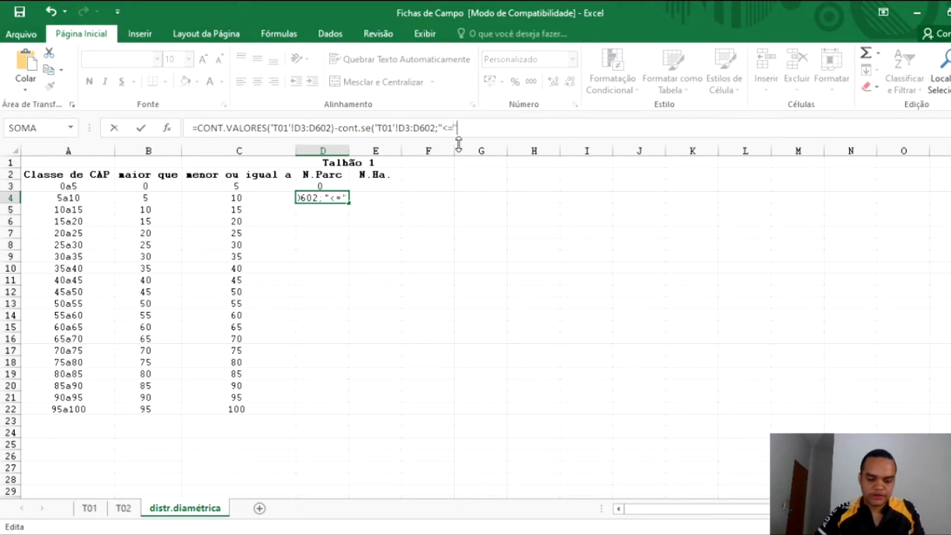
{"action": "type", "text": "&"}
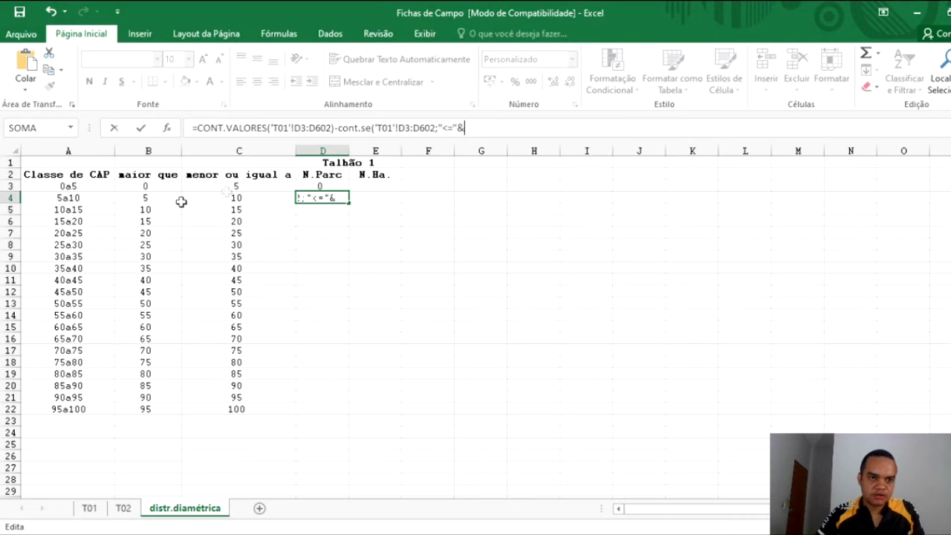
{"action": "left_click", "coordinate": [150, 199]}
{"action": "type", "text": ")"}
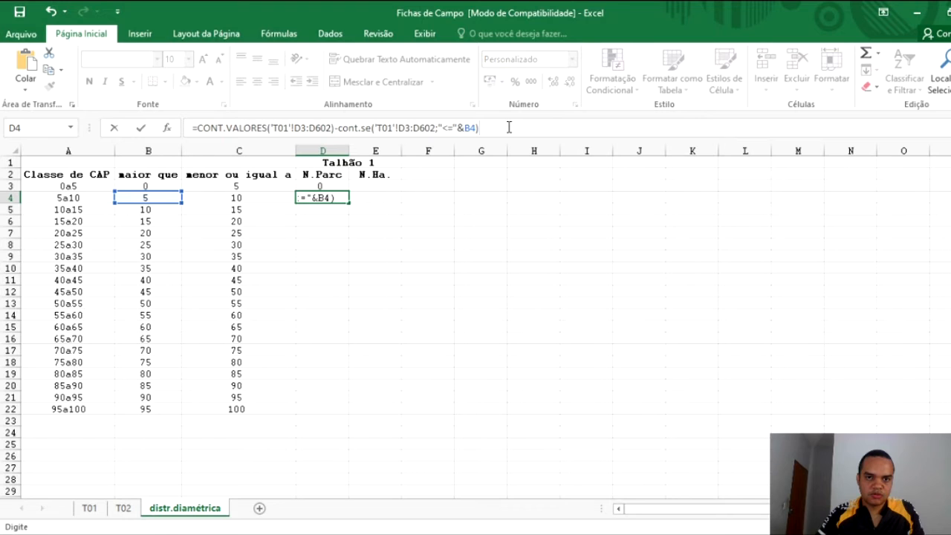
Subtract a second term, CONT.SE('T01'!D3:D602;">"&C4), in the D4 formula and complete the entry.
{"action": "left_click", "coordinate": [337, 129]}
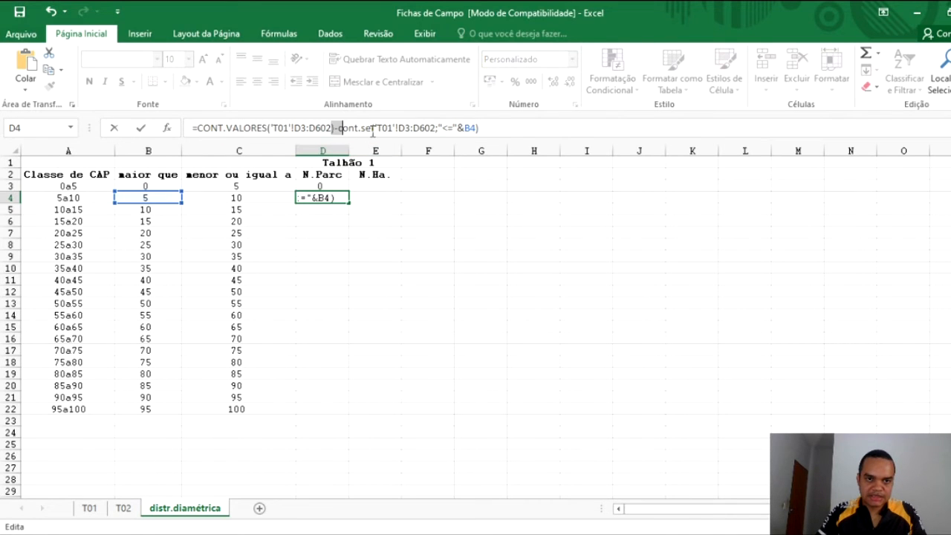
{"action": "left_click", "coordinate": [369, 129]}
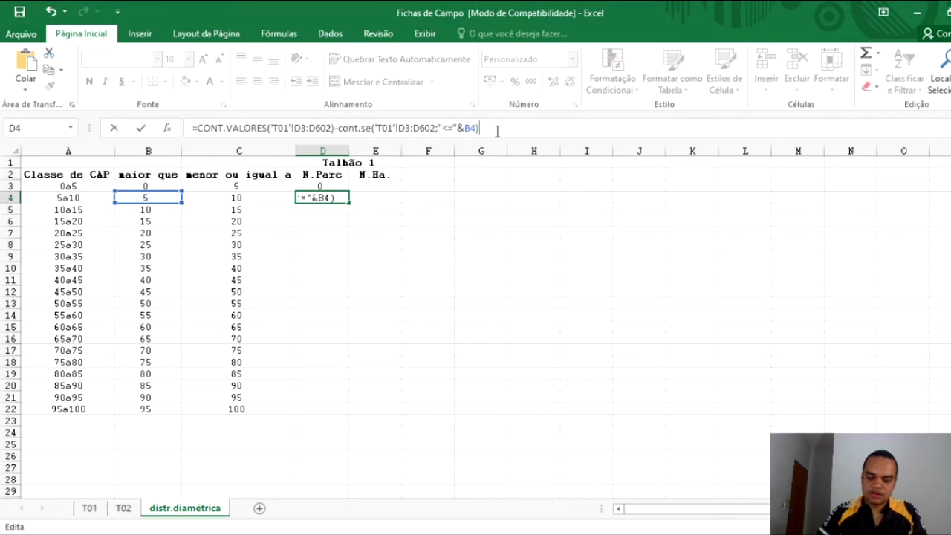
{"action": "type", "text": "cont.se("}
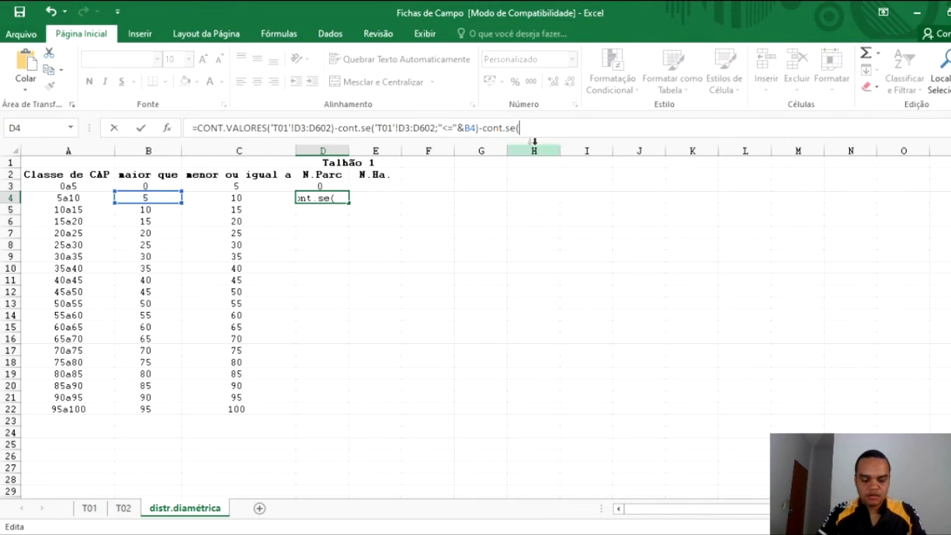
{"action": "key", "text": "ctrl+v"}
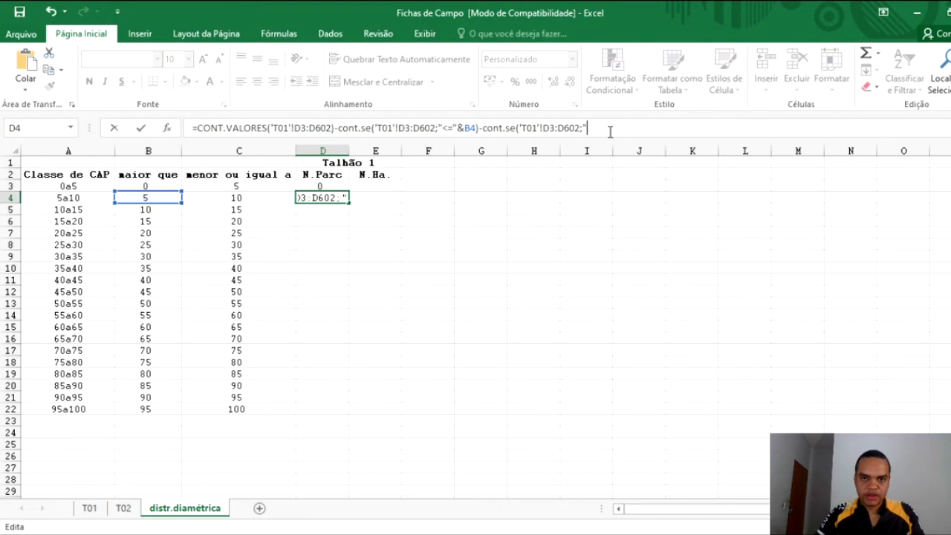
{"action": "type", "text": ";\">\"&"}
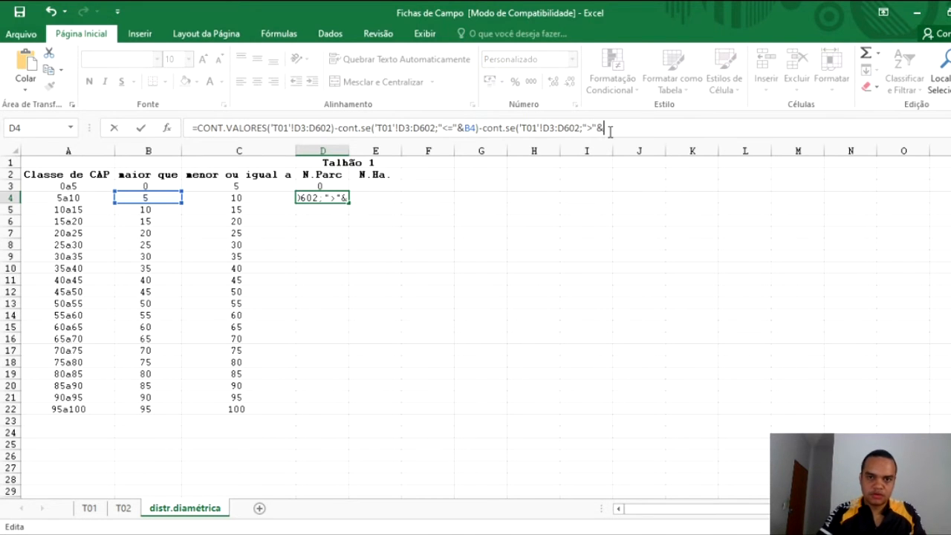
{"action": "left_click", "coordinate": [250, 195]}
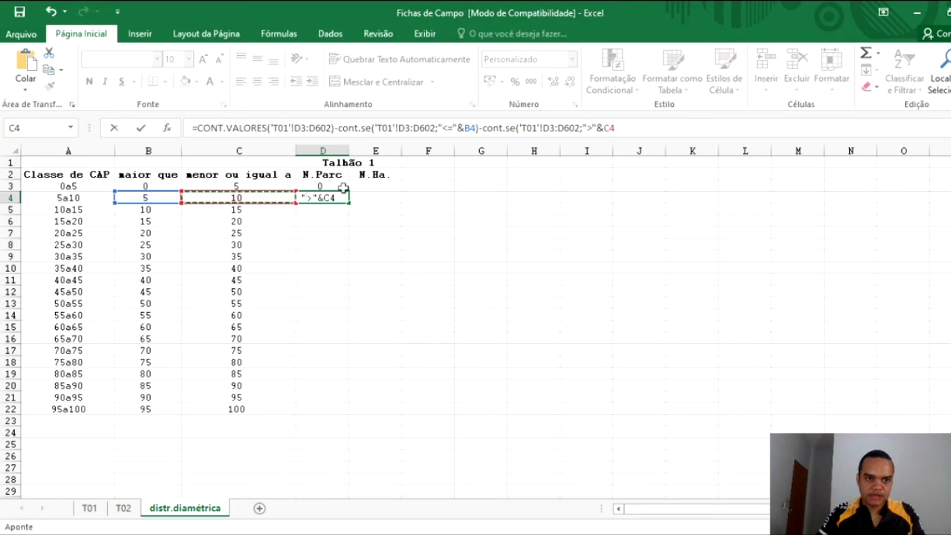
{"action": "type", "text": ")"}
{"action": "key", "text": "Return"}
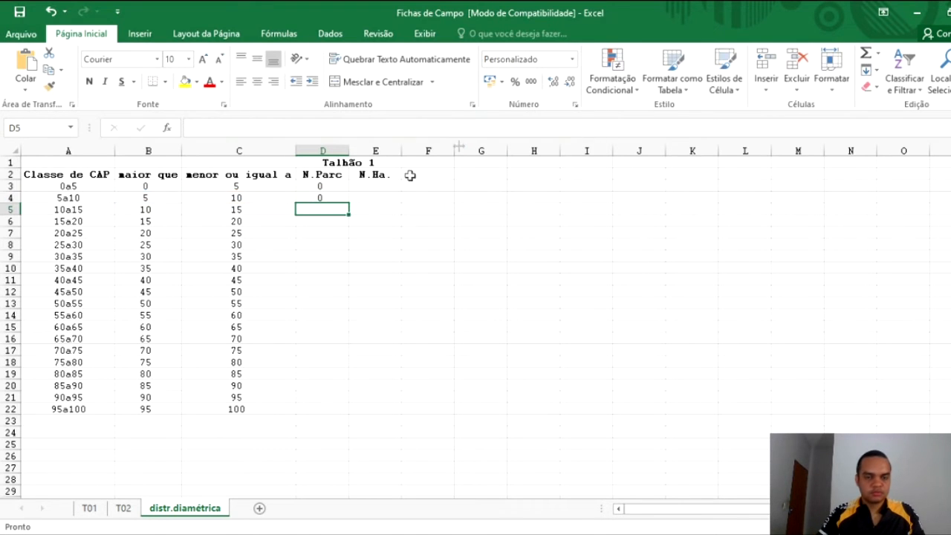
{"action": "left_click", "coordinate": [324, 197]}
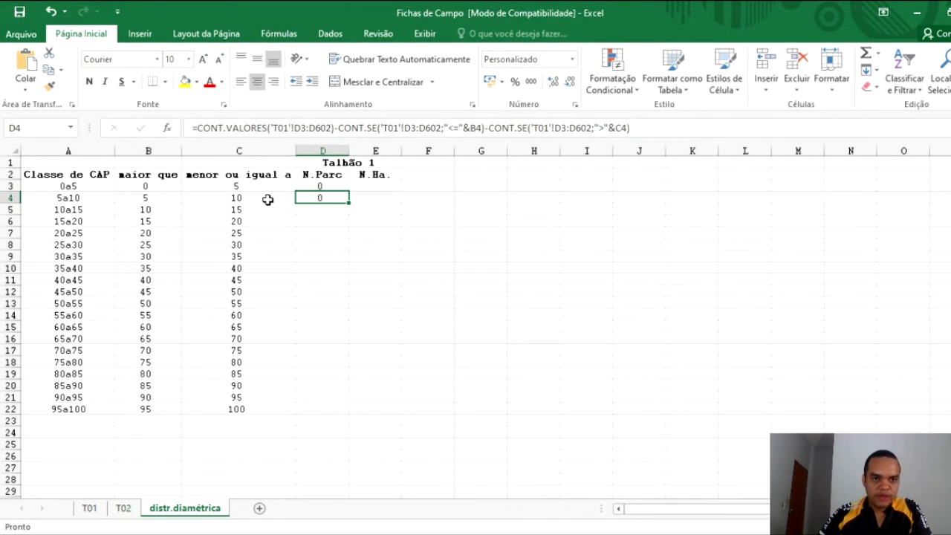
Enter the test values 5 in D599 and 10 in D600 of sheet T01 and return to distr.diamétrica.
{"action": "left_click", "coordinate": [89, 508]}
{"action": "left_click", "coordinate": [211, 315]}
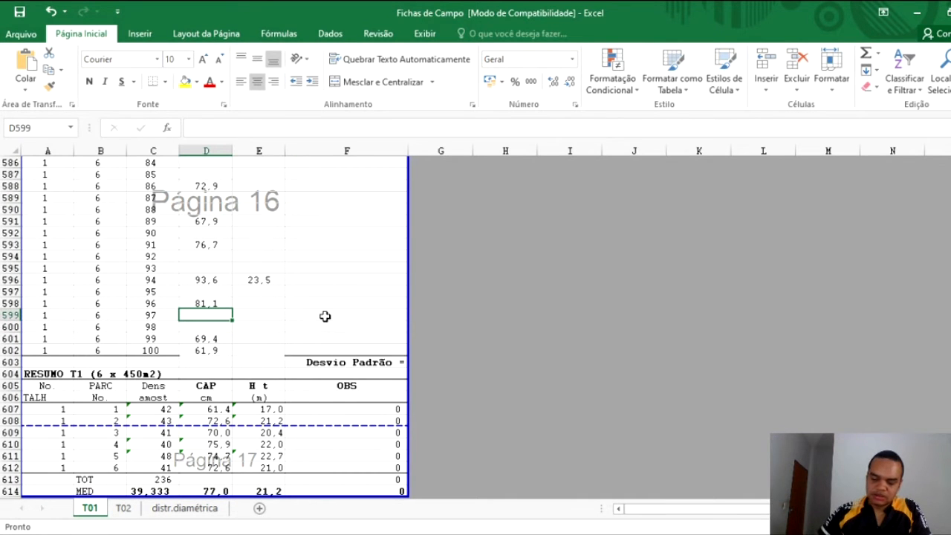
{"action": "type", "text": "5"}
{"action": "key", "text": "Return"}
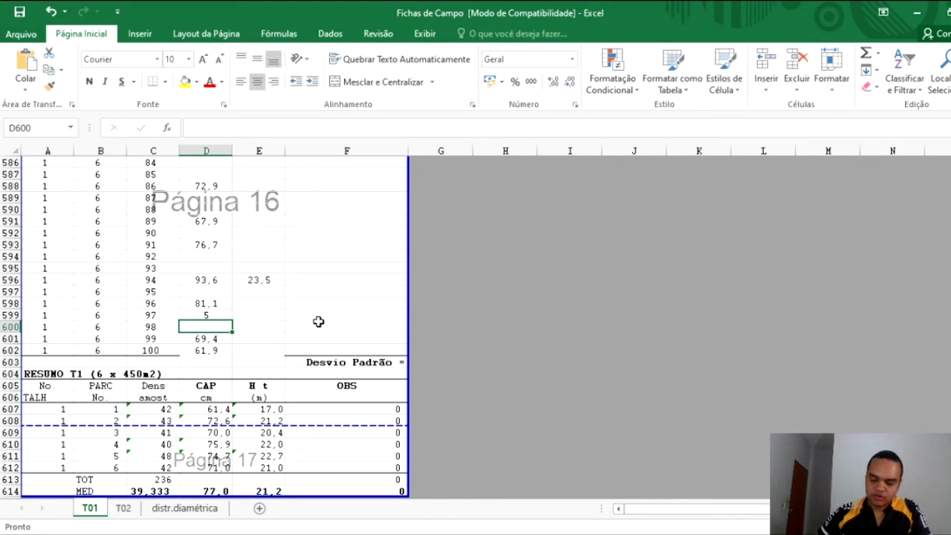
{"action": "type", "text": "10"}
{"action": "key", "text": "Return"}
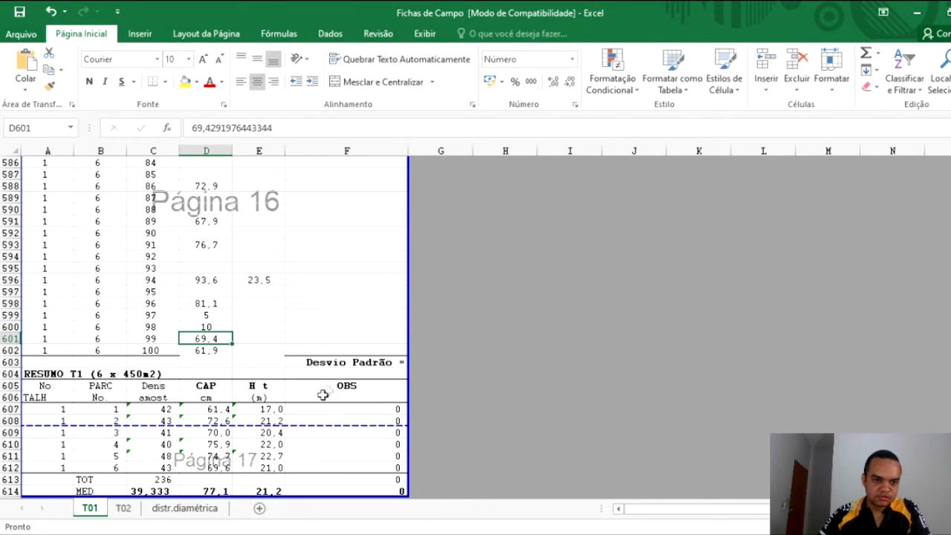
{"action": "left_click", "coordinate": [203, 508]}
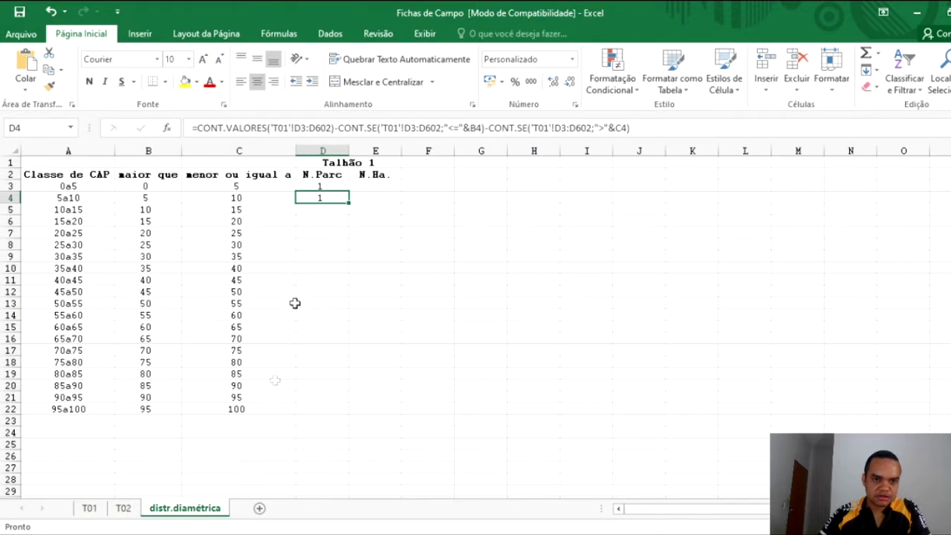
Check the counts in D3 and D4 of distr.diamétrica against the test values on sheet T01.
{"action": "left_click", "coordinate": [335, 185]}
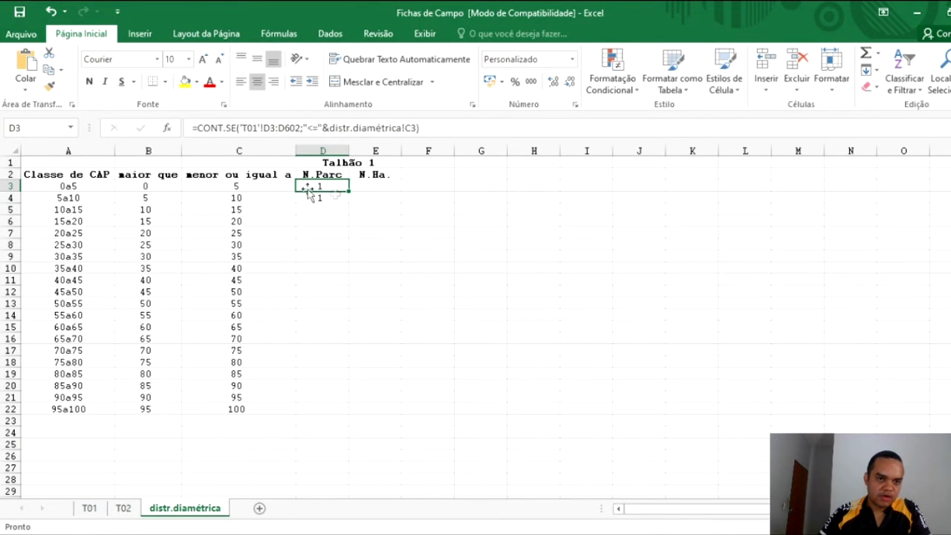
{"action": "left_click", "coordinate": [90, 508]}
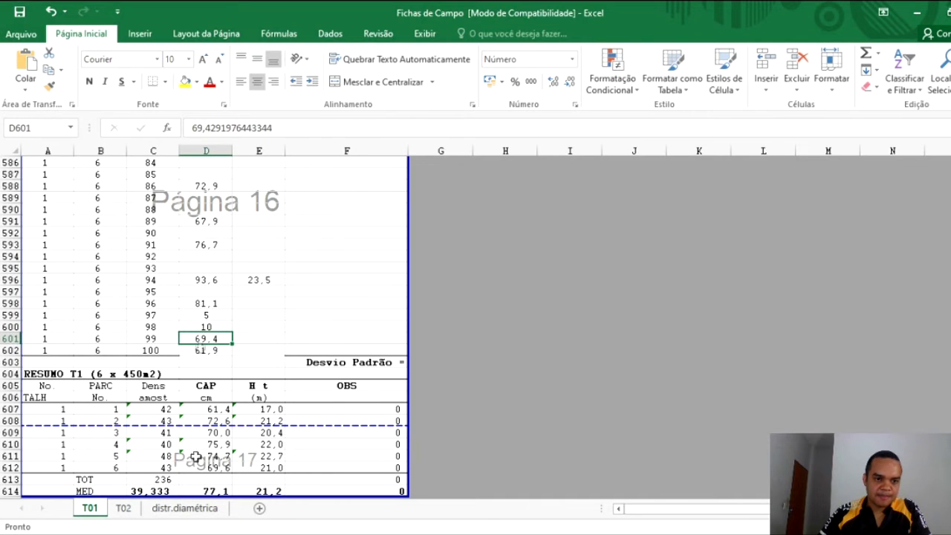
{"action": "left_click", "coordinate": [185, 507]}
{"action": "left_click", "coordinate": [320, 198]}
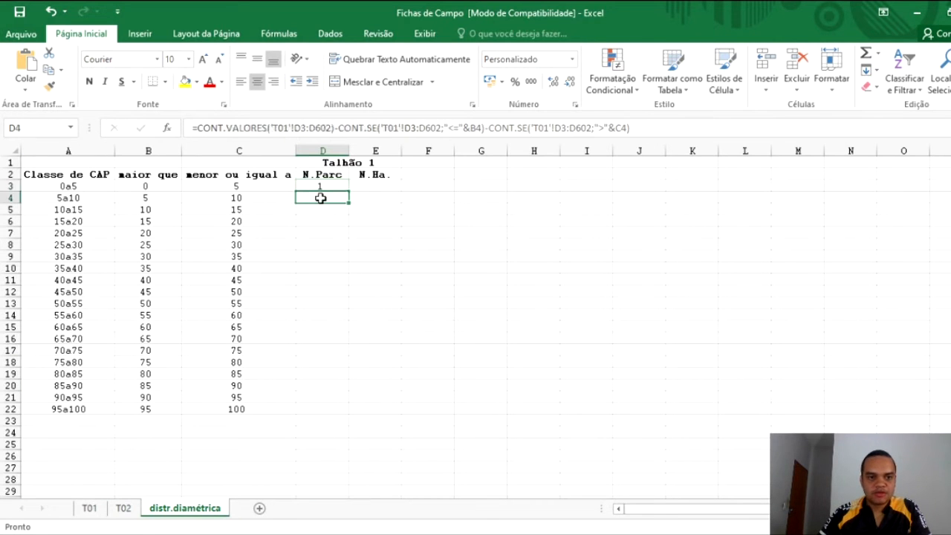
{"action": "left_click", "coordinate": [11, 197]}
{"action": "left_click", "coordinate": [319, 197]}
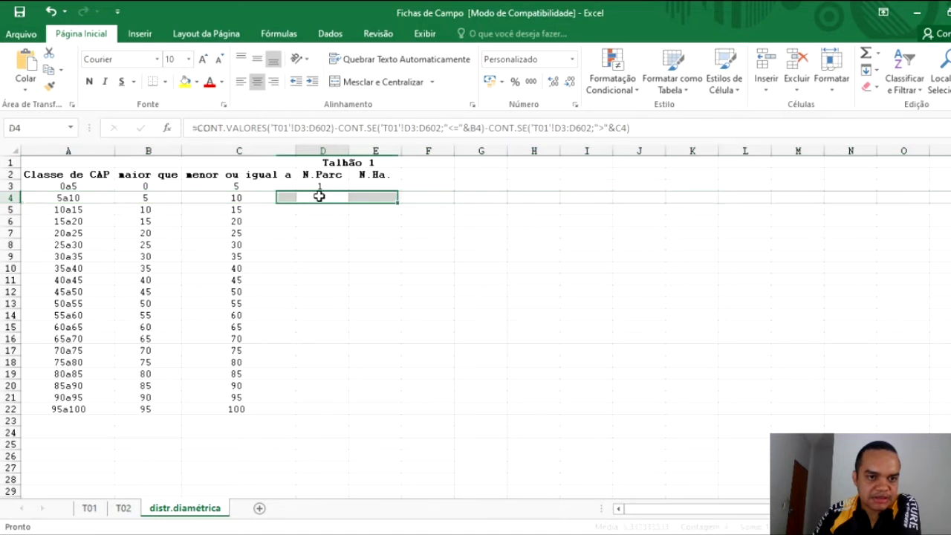
Enter the test value 7 in D594 of sheet T01 and check the 5a10 class limits and count on distr.diamétrica.
{"action": "left_click", "coordinate": [89, 509]}
{"action": "left_click", "coordinate": [214, 257]}
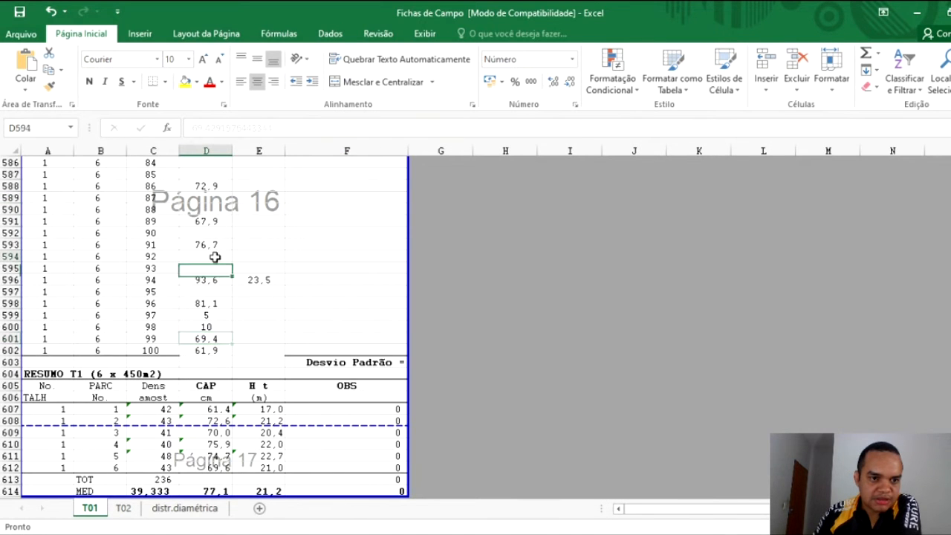
{"action": "type", "text": "7"}
{"action": "key", "text": "Return"}
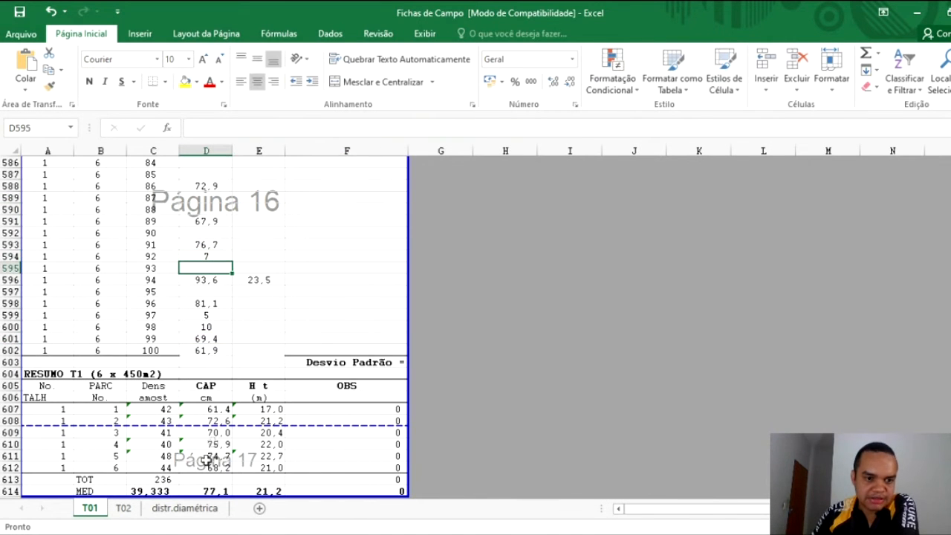
{"action": "left_click", "coordinate": [194, 509]}
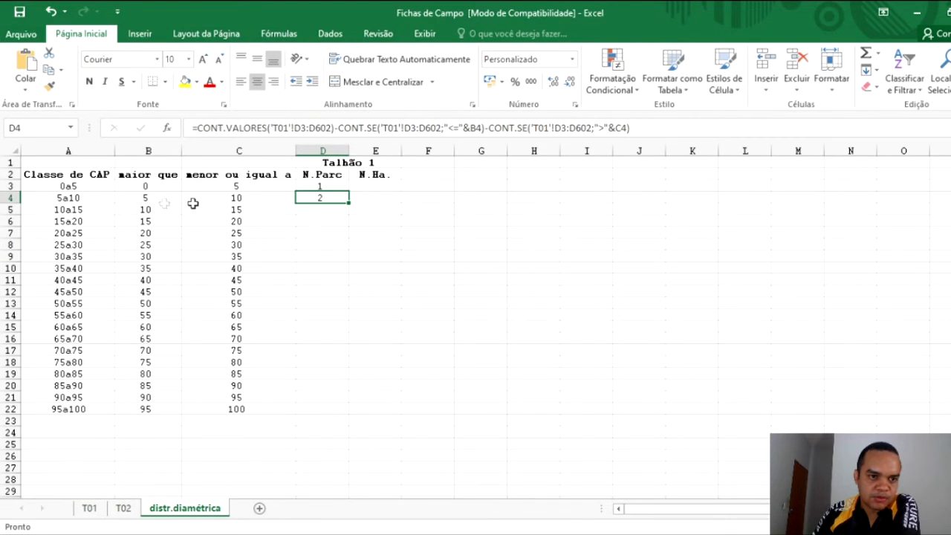
{"action": "left_click", "coordinate": [152, 199]}
{"action": "left_click", "coordinate": [260, 197]}
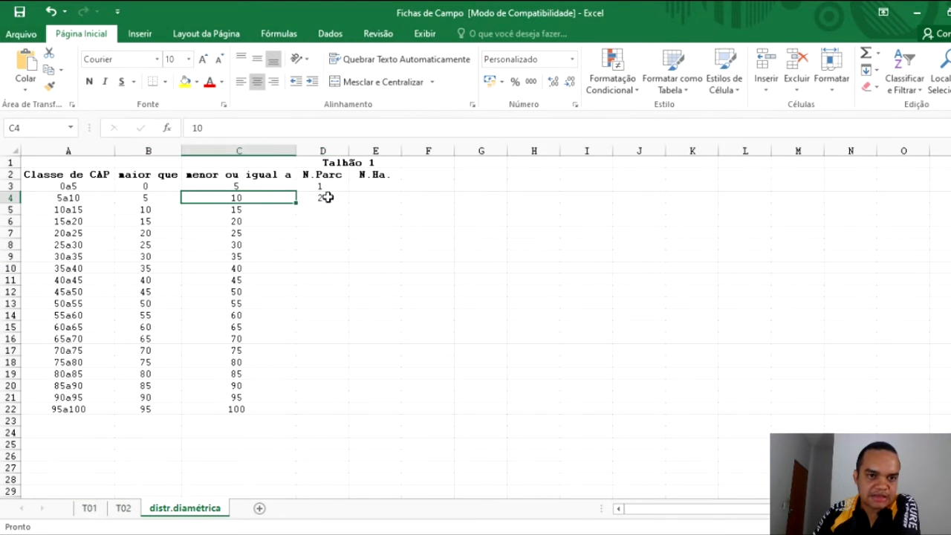
{"action": "left_click", "coordinate": [327, 196]}
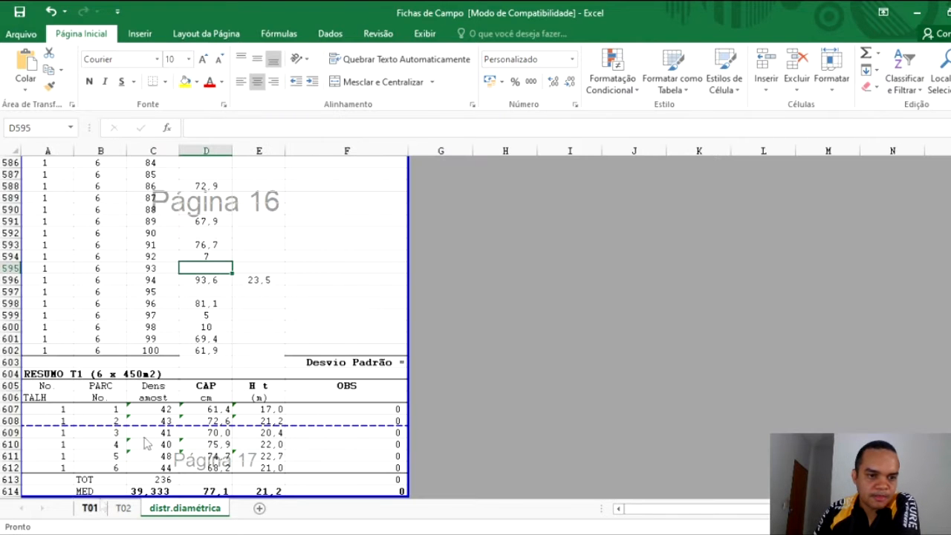
Enter the test value 10,5 in D595 of sheet T01 and review the D4 formula on distr.diamétrica.
{"action": "left_click", "coordinate": [90, 508]}
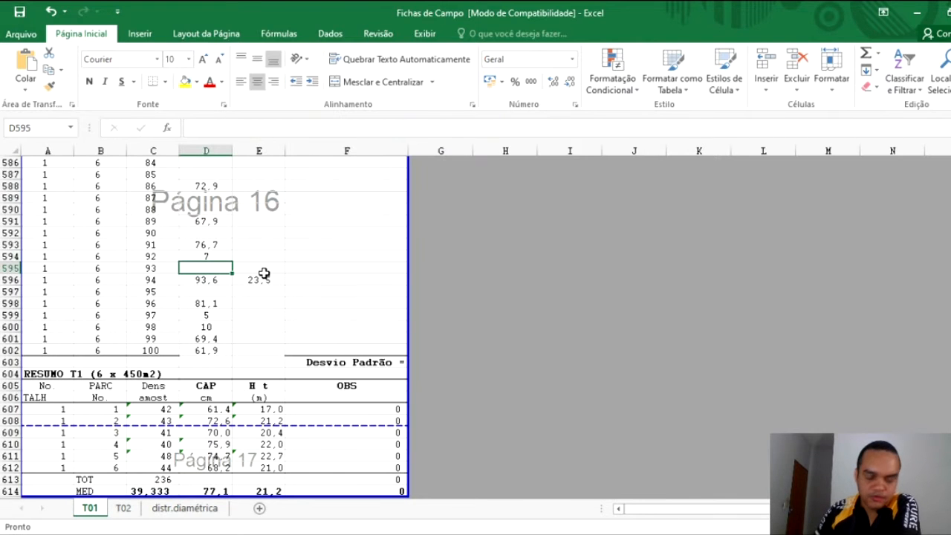
{"action": "type", "text": "10,5"}
{"action": "key", "text": "Return"}
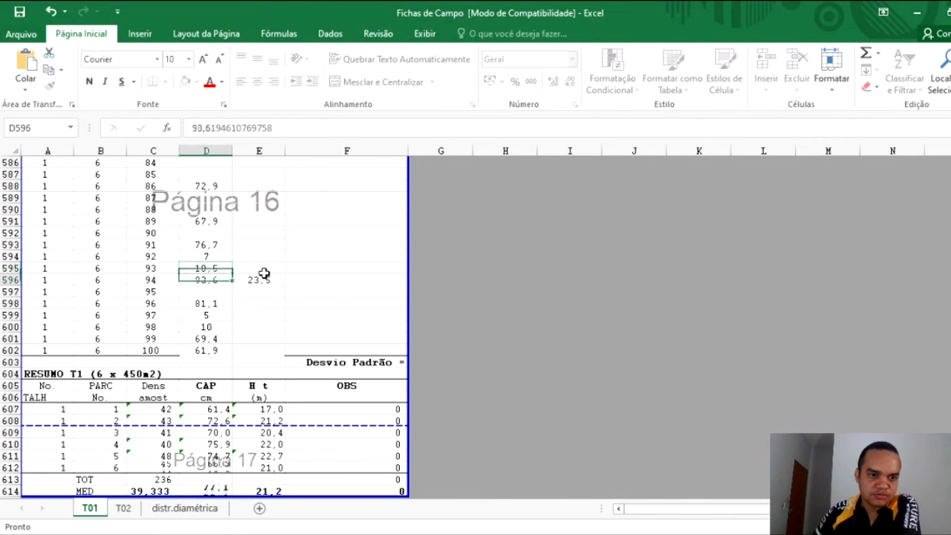
{"action": "left_click", "coordinate": [188, 509]}
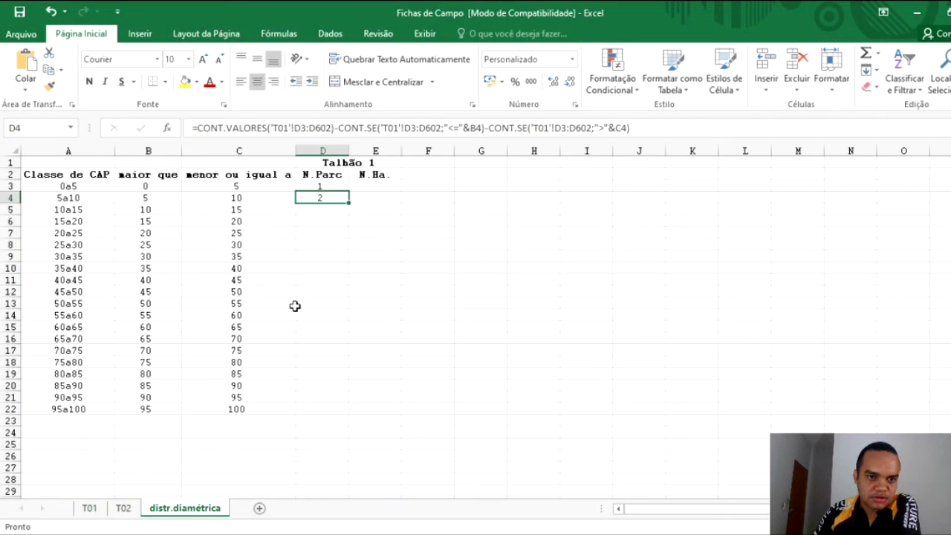
{"action": "double_click", "coordinate": [334, 195]}
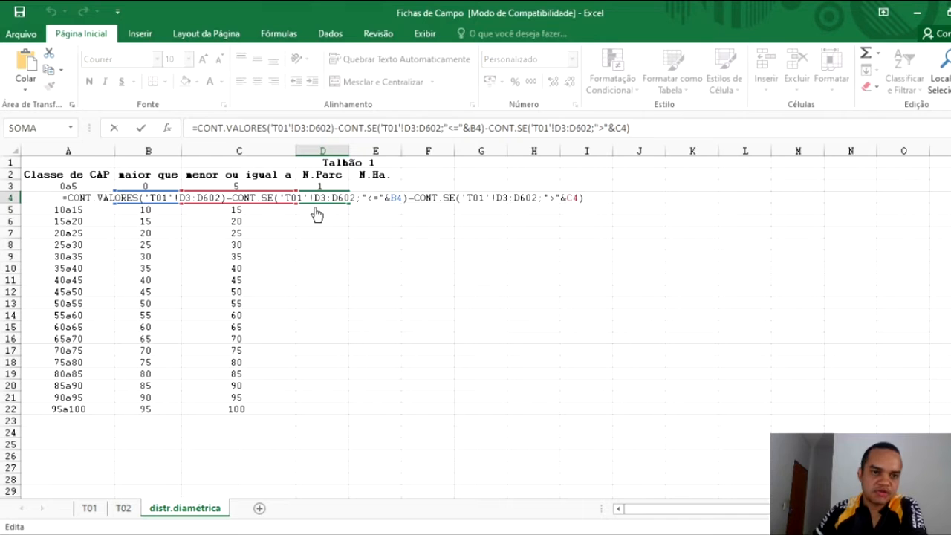
{"action": "key", "text": "Return"}
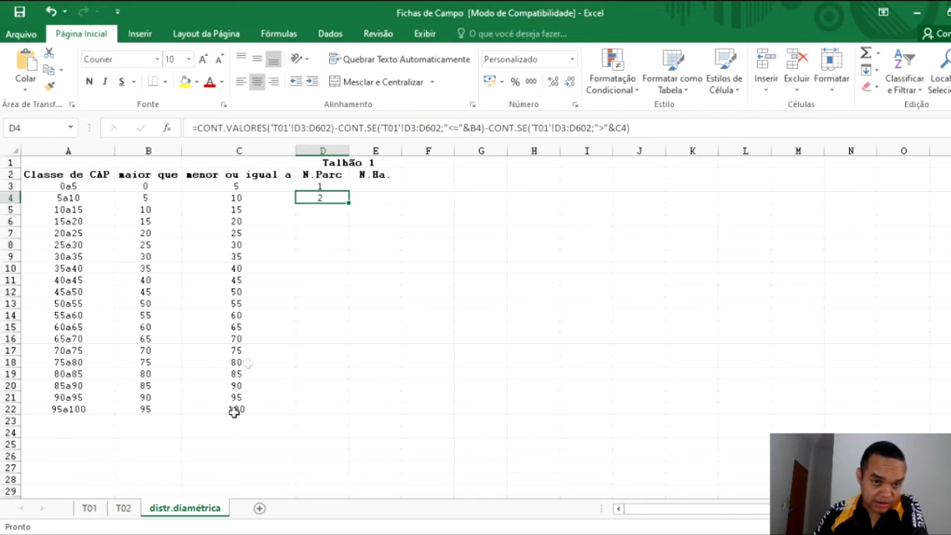
Clear the test values from D594, D599 and D600 of sheet T01 and return to distr.diamétrica.
{"action": "left_click", "coordinate": [89, 508]}
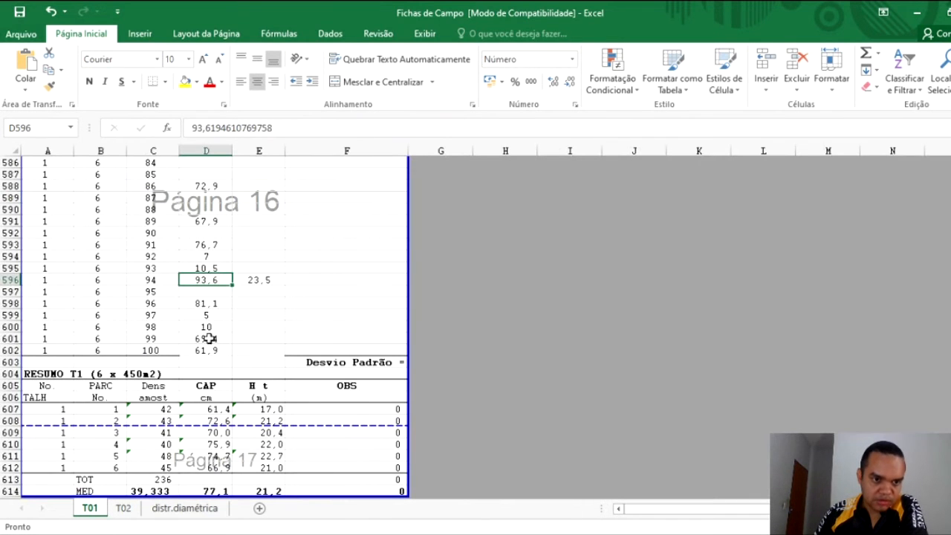
{"action": "left_click", "coordinate": [222, 254]}
{"action": "left_click_drag", "start_coordinate": [222, 315], "coordinate": [223, 322]}
{"action": "key", "text": "Delete"}
{"action": "left_click", "coordinate": [215, 290]}
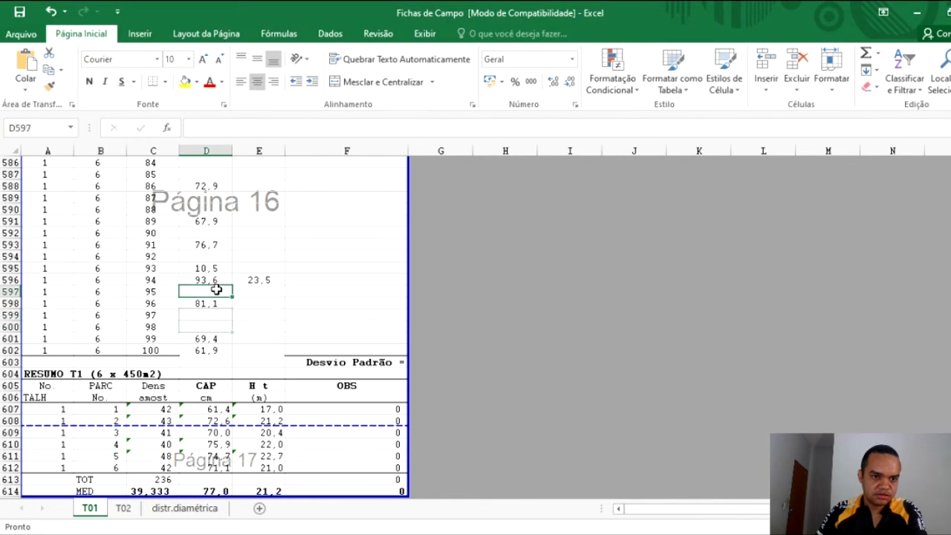
{"action": "left_click", "coordinate": [184, 508]}
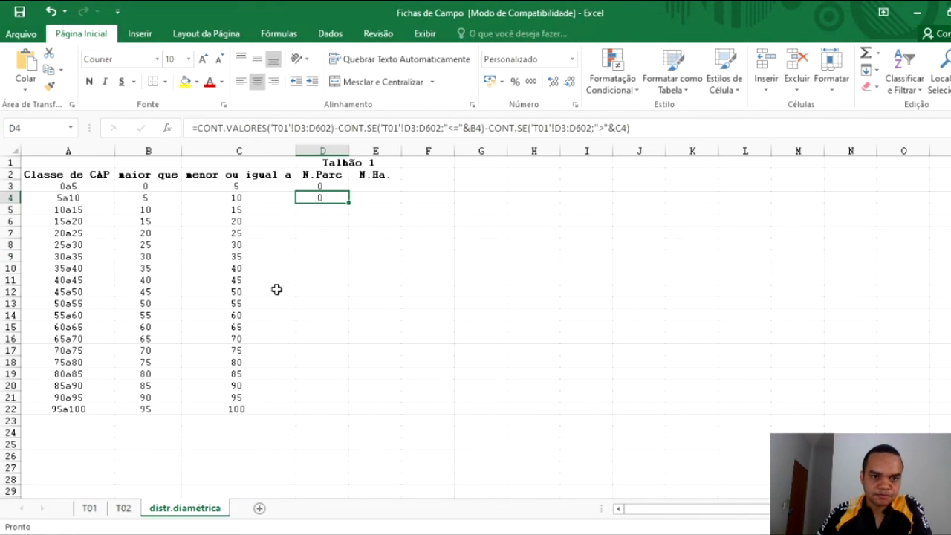
Make the CONT.VALORES range in the D4 formula absolute, as 'T01'!$D$3:$D$602.
{"action": "left_click", "coordinate": [329, 186]}
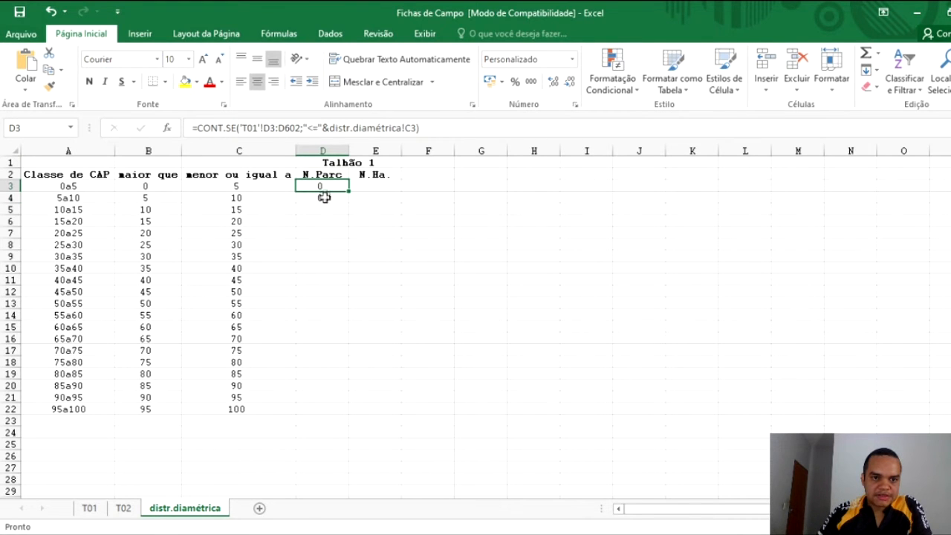
{"action": "left_click", "coordinate": [324, 197]}
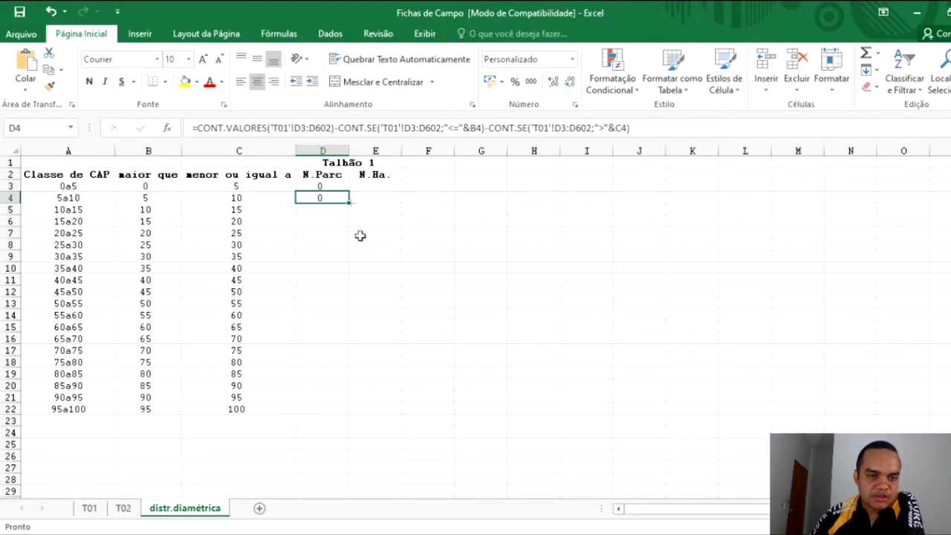
{"action": "left_click", "coordinate": [297, 130]}
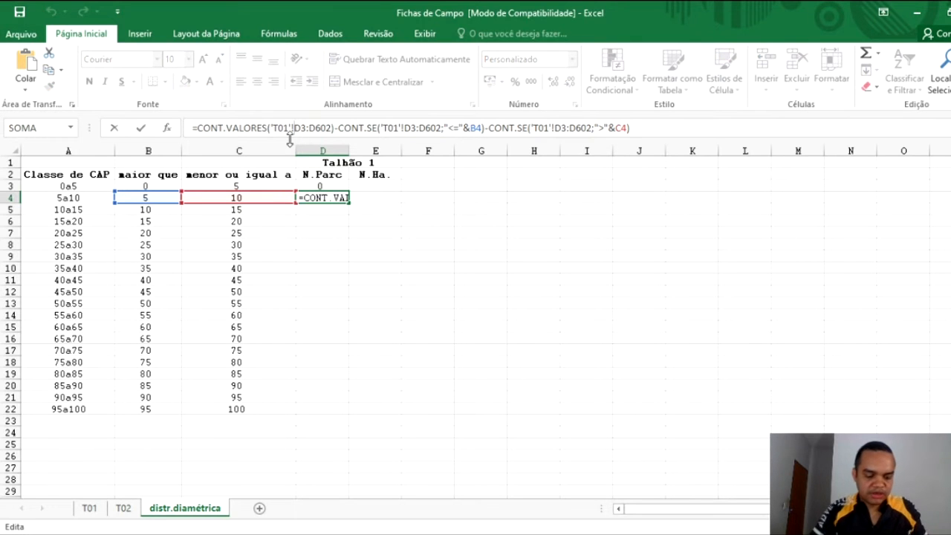
{"action": "type", "text": "$"}
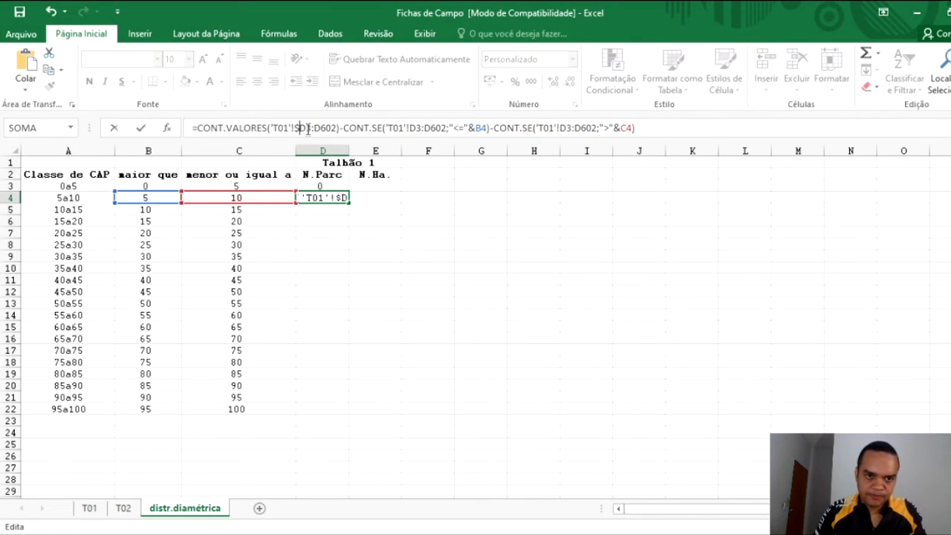
{"action": "left_click", "coordinate": [306, 128]}
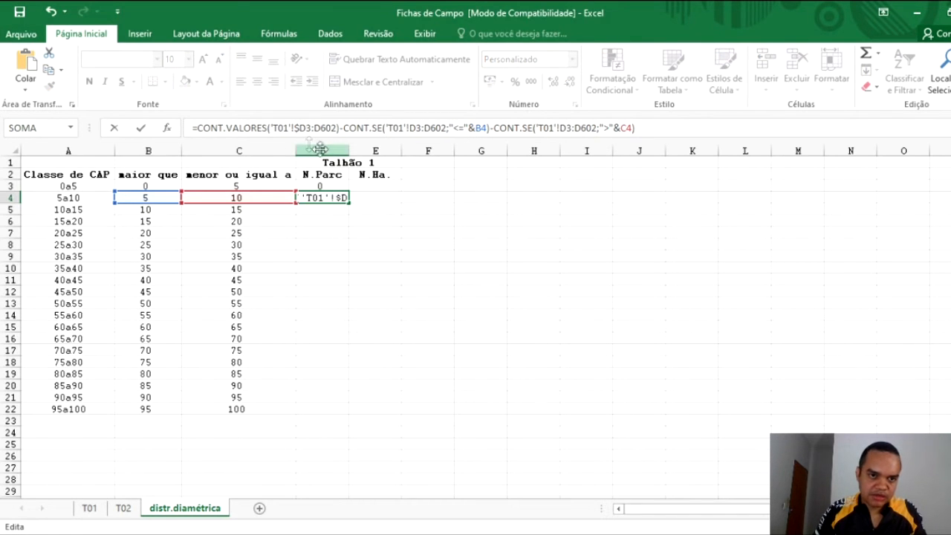
{"action": "type", "text": "$"}
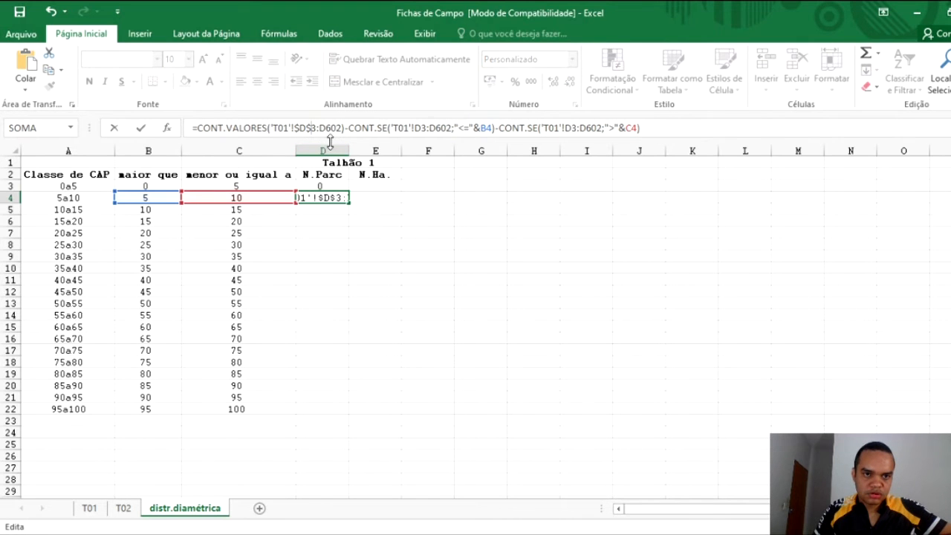
{"action": "left_click", "coordinate": [320, 128]}
{"action": "type", "text": "$"}
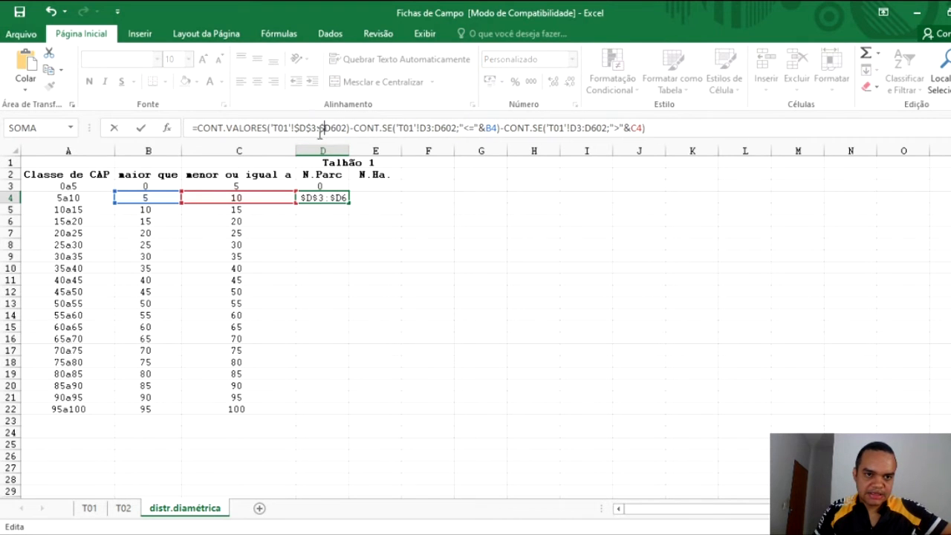
{"action": "left_click", "coordinate": [330, 128]}
{"action": "type", "text": "$"}
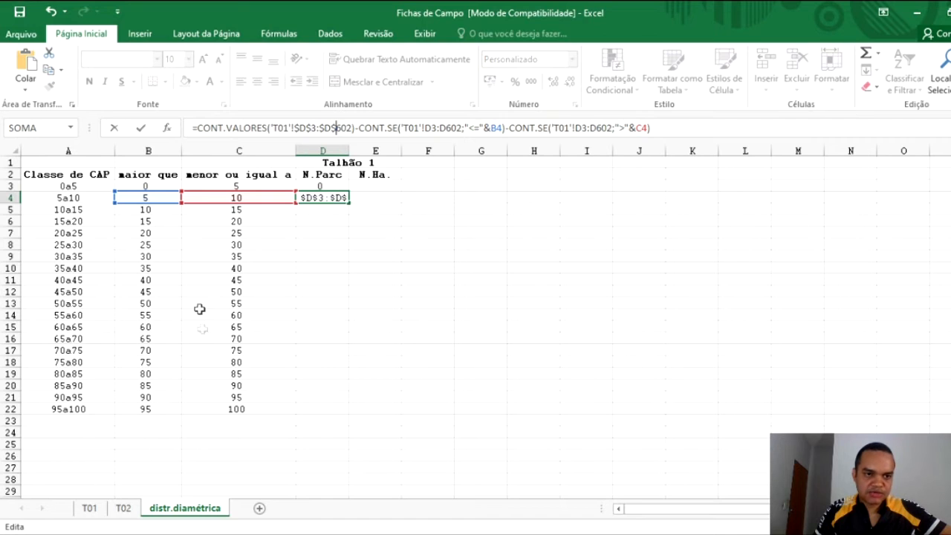
Make the range of the "<=" CONT.SE term in the D4 formula absolute, as 'T01'!$D$3:$D$602.
{"action": "left_click", "coordinate": [427, 127]}
{"action": "type", "text": "$"}
{"action": "left_click", "coordinate": [435, 127]}
{"action": "type", "text": "$D"}
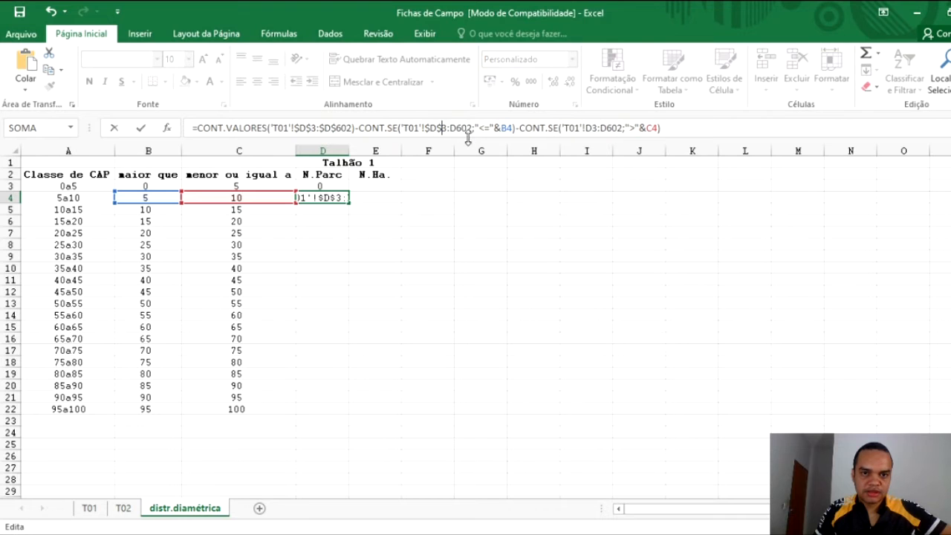
{"action": "type", "text": "$"}
{"action": "left_click", "coordinate": [462, 130]}
{"action": "type", "text": "$D$"}
Make the range of the ">" CONT.SE term absolute, as 'T01'!$D$3:$D$602, and complete the D4 formula entry.
{"action": "left_click", "coordinate": [597, 128]}
{"action": "type", "text": "$D$"}
{"action": "left_click", "coordinate": [606, 129]}
{"action": "type", "text": "$D$"}
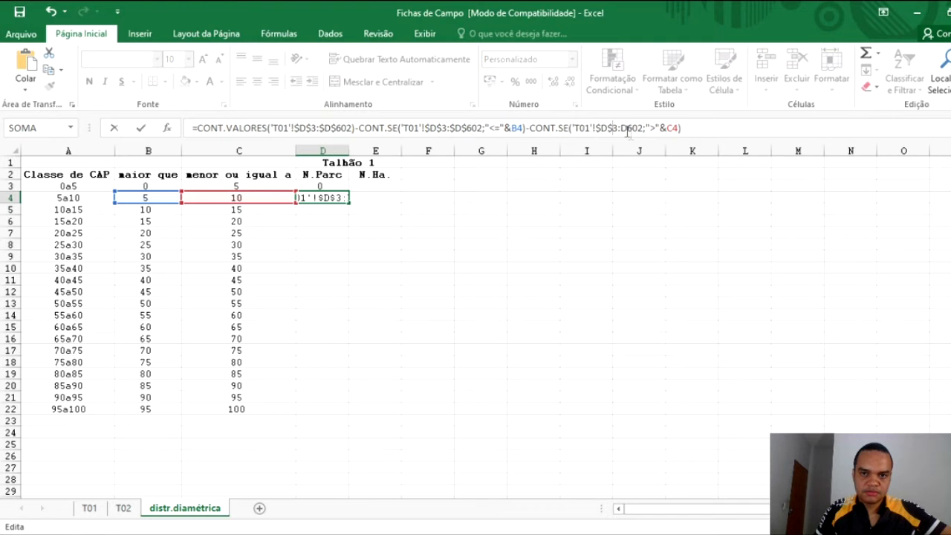
{"action": "left_click", "coordinate": [623, 128]}
{"action": "type", "text": "$"}
{"action": "left_click", "coordinate": [632, 127]}
{"action": "type", "text": "$D$"}
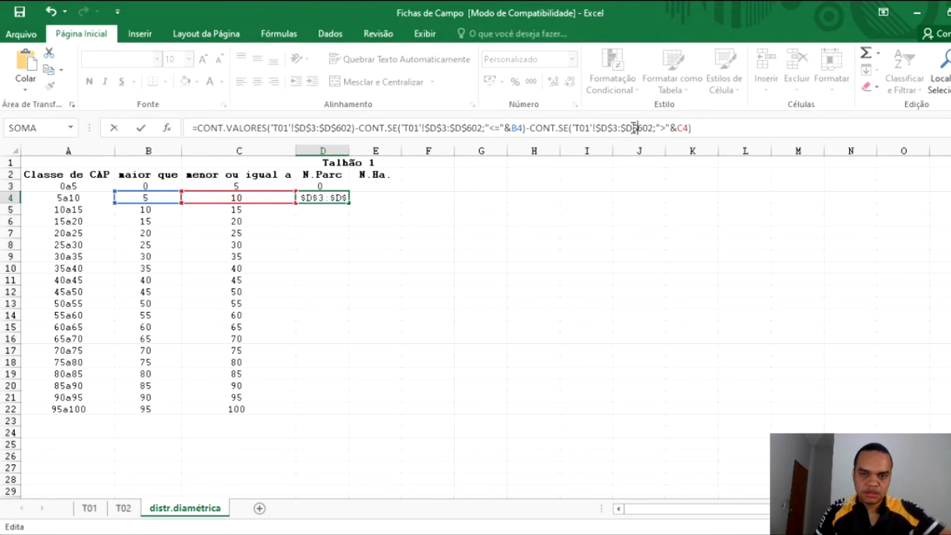
{"action": "key", "text": "Return"}
Fill the D4 formula down the N.Parc column to D22, the 95a100 class.
{"action": "left_click", "coordinate": [331, 197]}
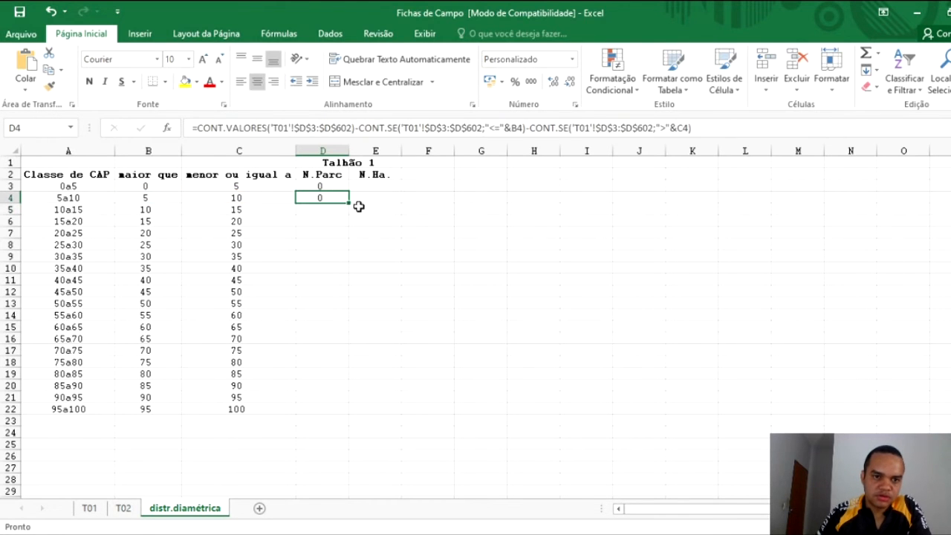
{"action": "double_click", "coordinate": [349, 201]}
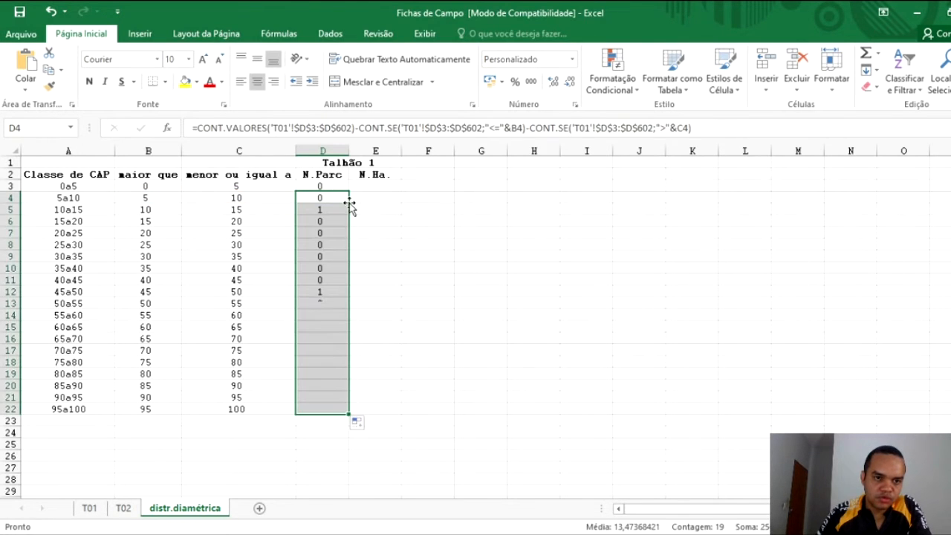
{"action": "left_click", "coordinate": [335, 268]}
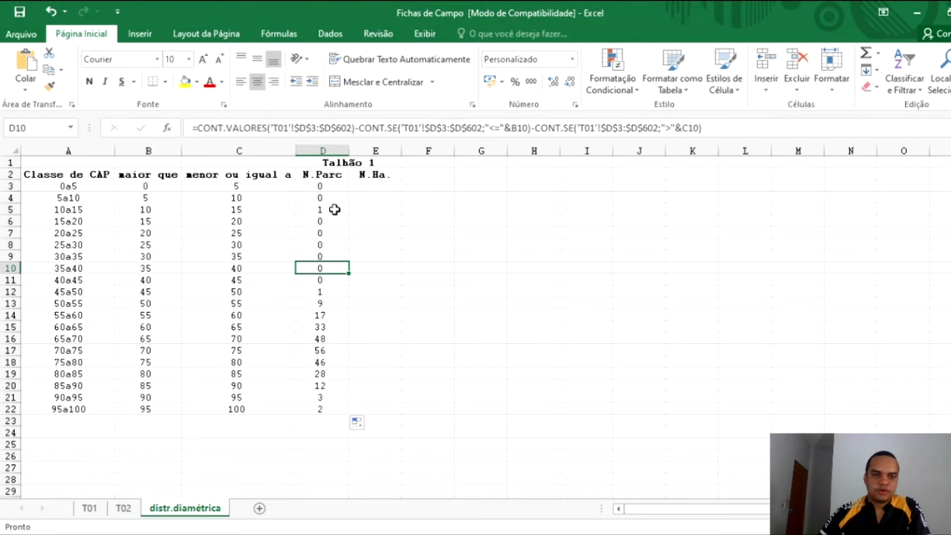
Clear the stray 10,5 CAP value in D595 of sheet T01, and check the N.Parc counts in the distribution sheet.
{"action": "left_click", "coordinate": [332, 209]}
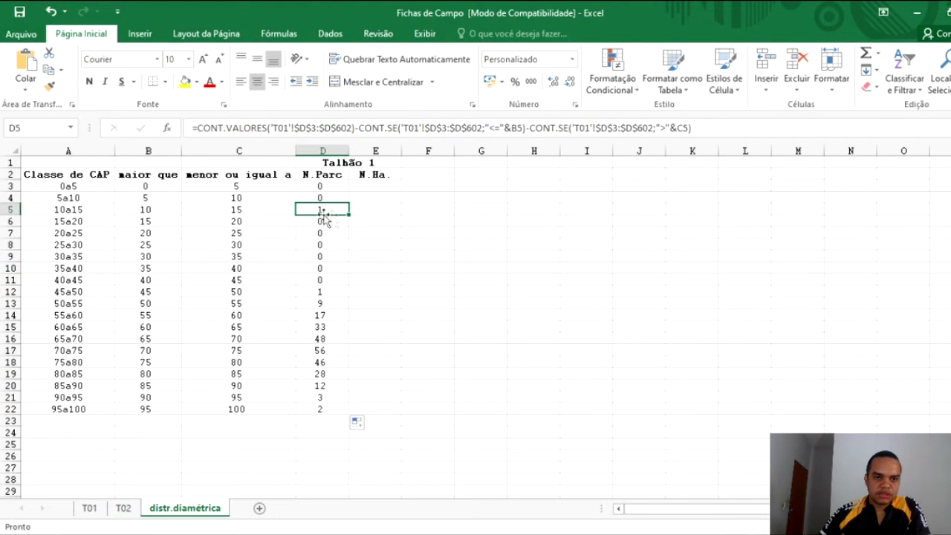
{"action": "left_click", "coordinate": [89, 508]}
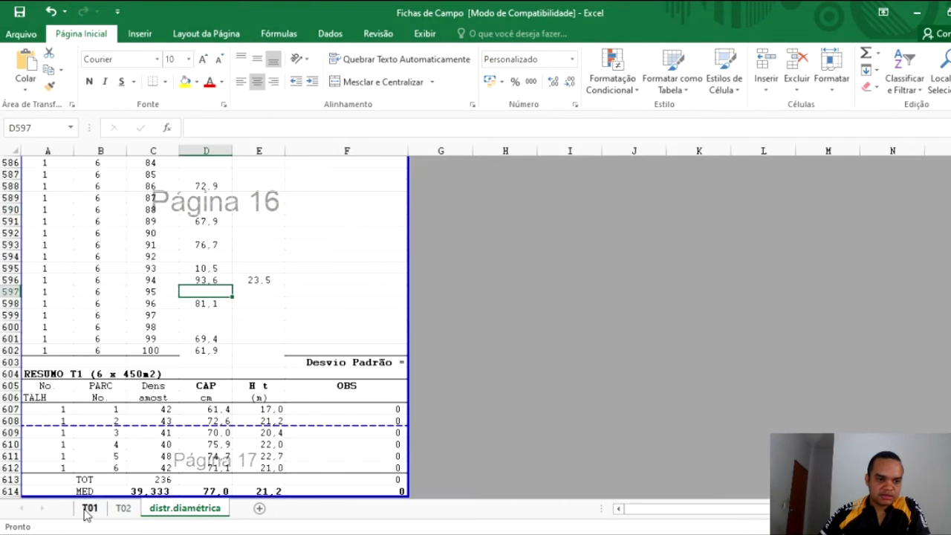
{"action": "left_click", "coordinate": [217, 269]}
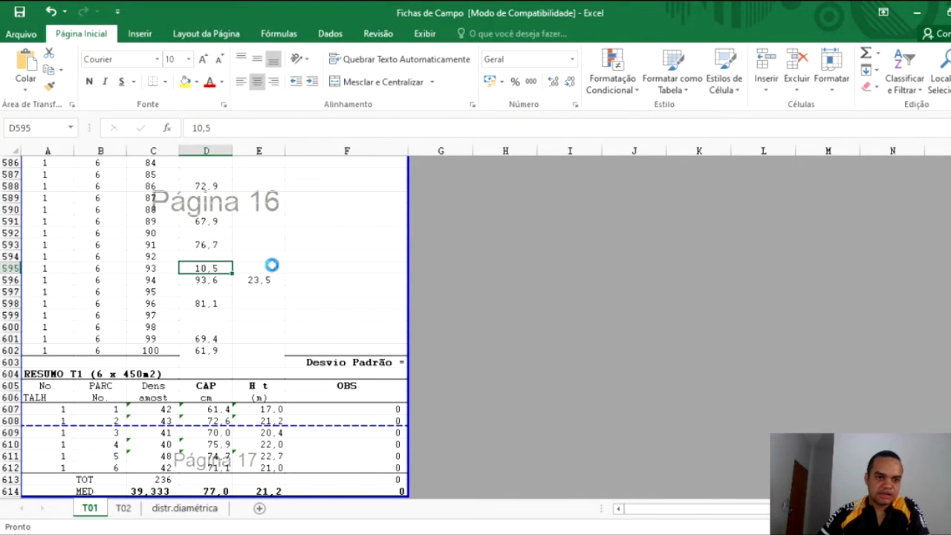
{"action": "left_click", "coordinate": [184, 510]}
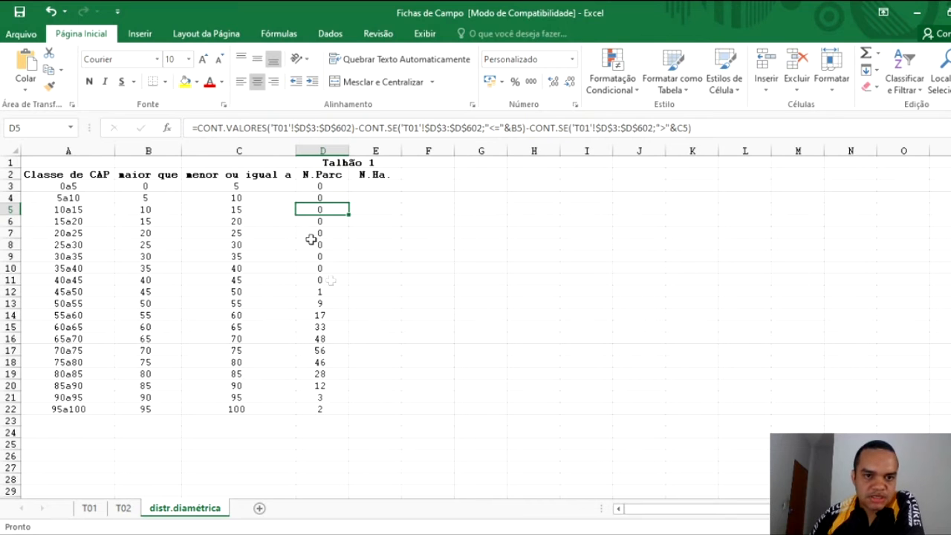
{"action": "left_click_drag", "start_coordinate": [331, 185], "coordinate": [322, 407]}
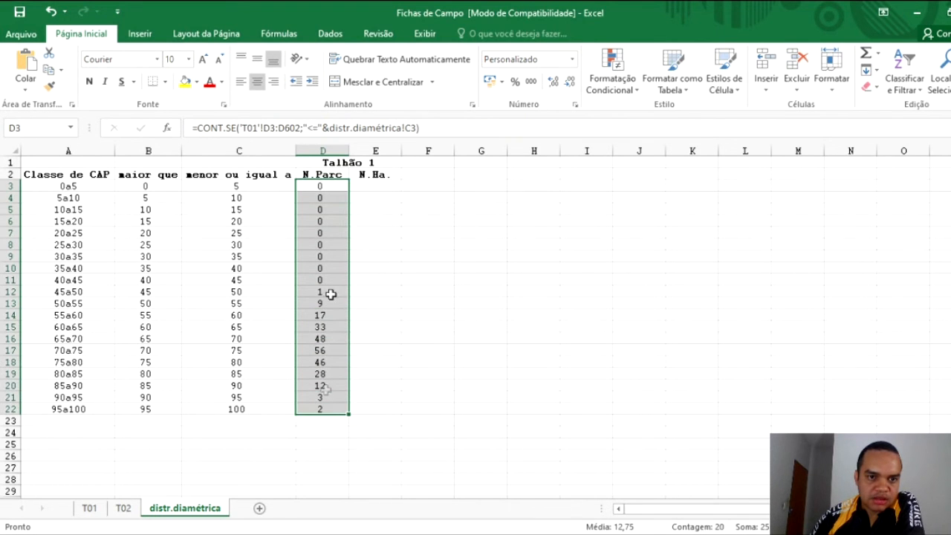
{"action": "key", "text": "ctrl+Down"}
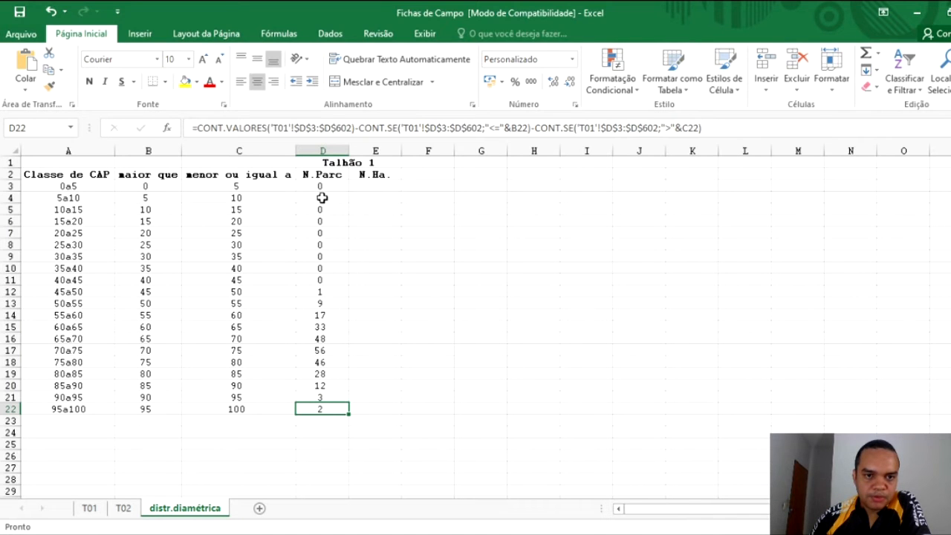
Look over the plot data and the RESUMO T1 summary in sheet T01 for the number and area of the plots.
{"action": "left_click", "coordinate": [367, 186]}
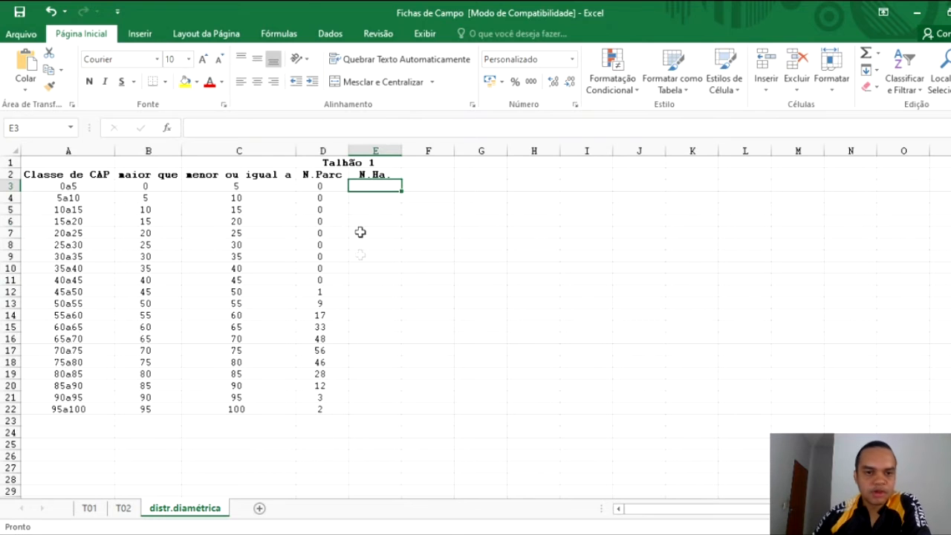
{"action": "left_click", "coordinate": [93, 508]}
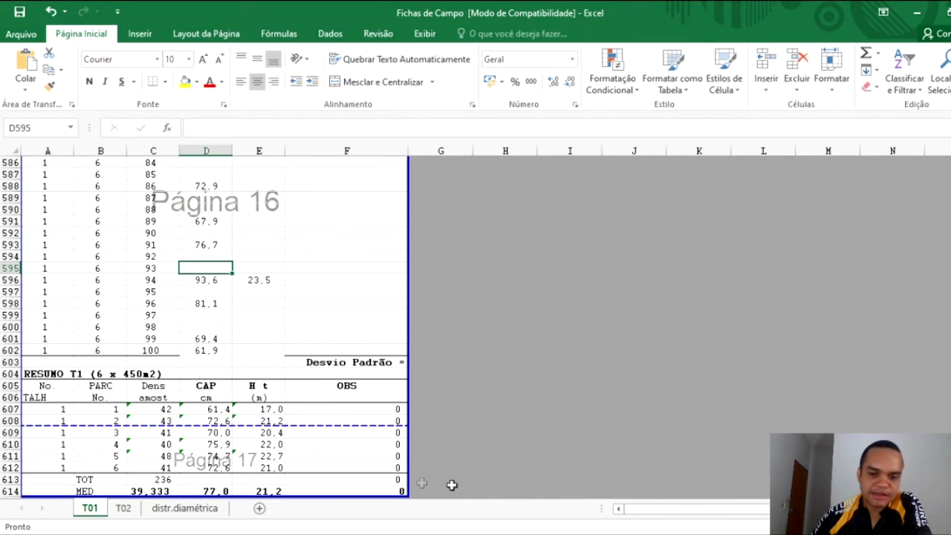
{"action": "scroll", "coordinate": [89, 363], "scroll_direction": "up", "scroll_amount": 1}
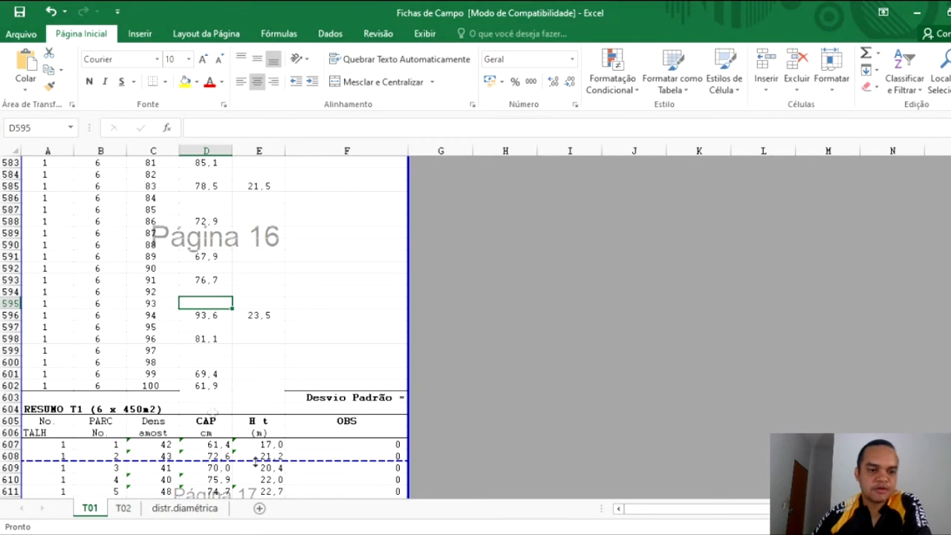
{"action": "left_click", "coordinate": [311, 534]}
{"action": "left_click", "coordinate": [313, 524]}
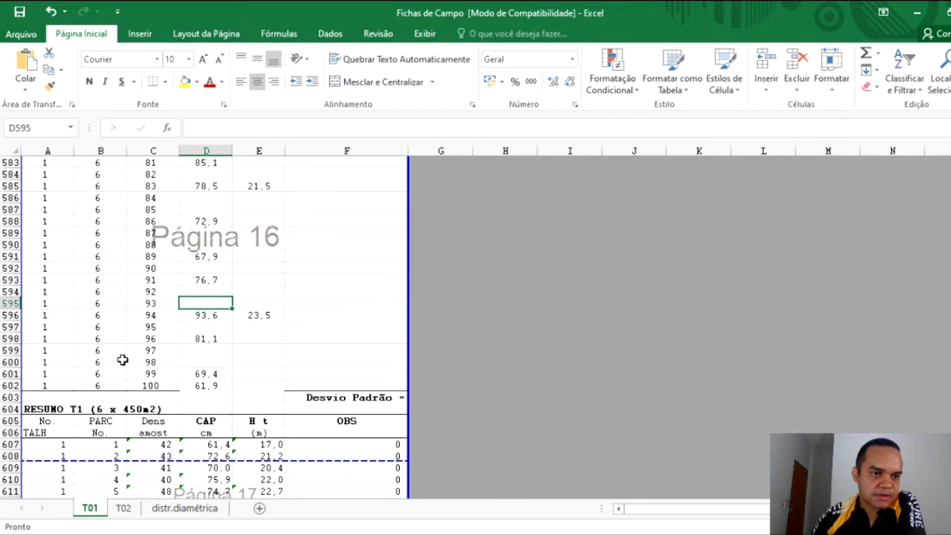
{"action": "scroll", "coordinate": [122, 358], "scroll_direction": "up", "scroll_amount": 3}
{"action": "scroll", "coordinate": [121, 358], "scroll_direction": "down", "scroll_amount": 3}
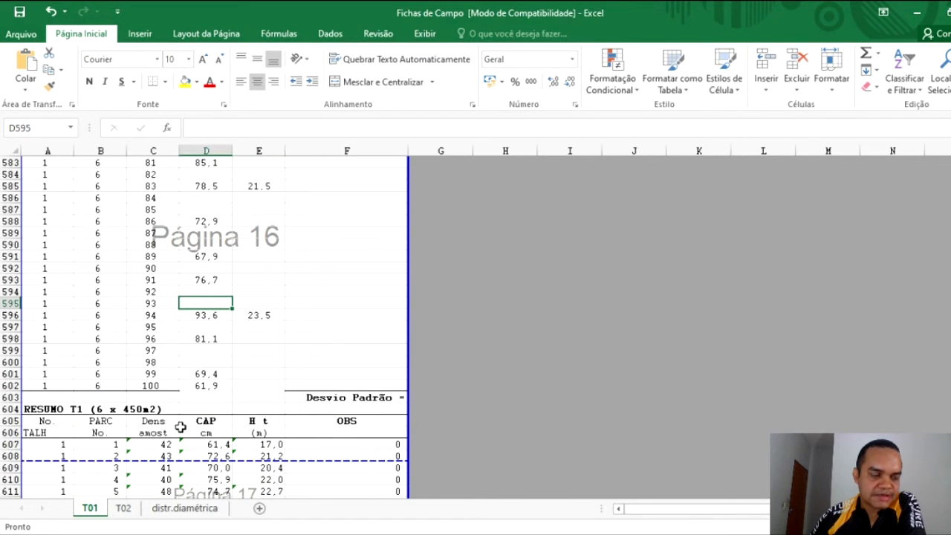
Calculate the total sampled area in E3 of the distribution sheet as =900*6, and clear the cell.
{"action": "left_click", "coordinate": [195, 511]}
{"action": "type", "text": "="}
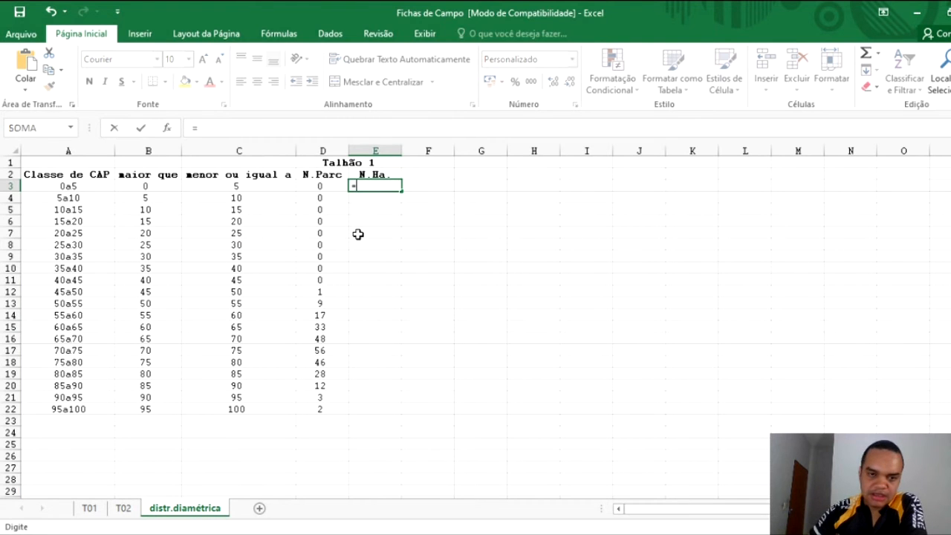
{"action": "type", "text": "900*6"}
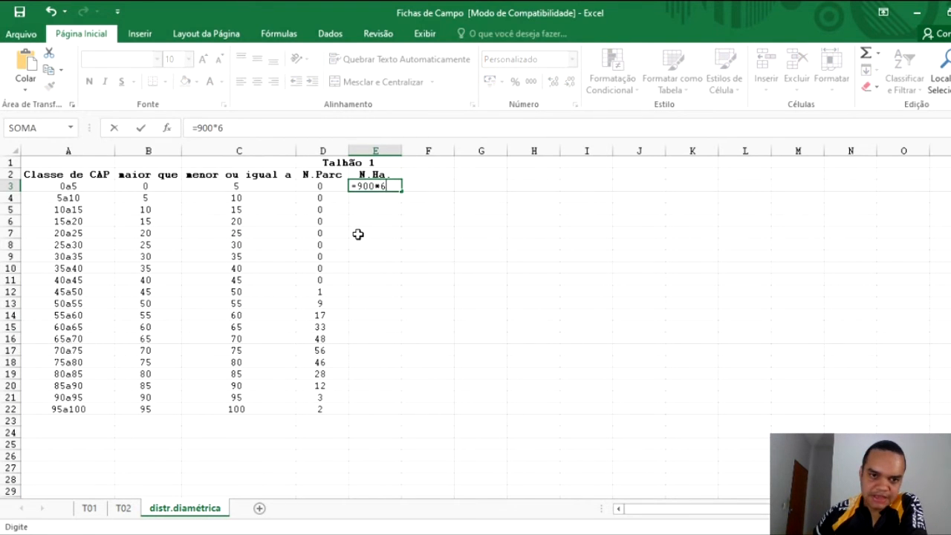
{"action": "key", "text": "Return"}
{"action": "key", "text": "Up"}
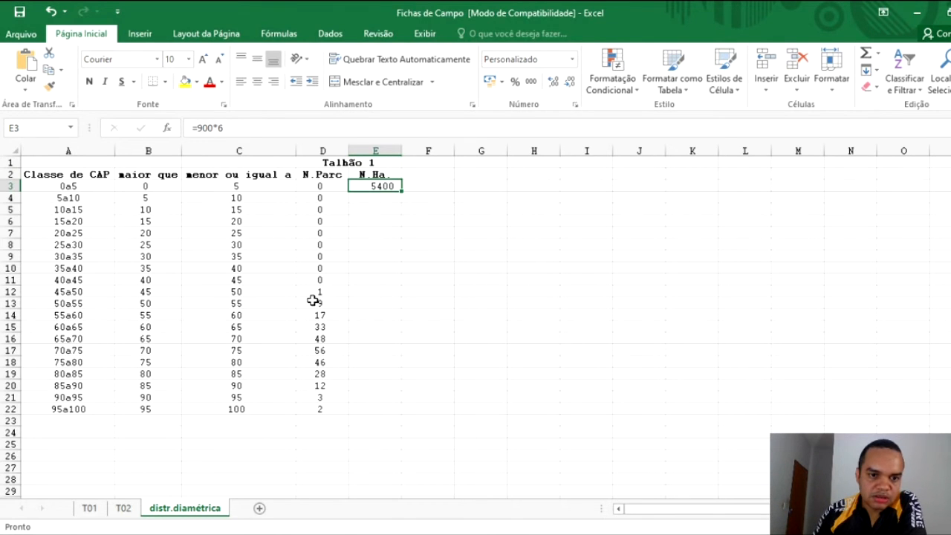
{"action": "key", "text": "Delete"}
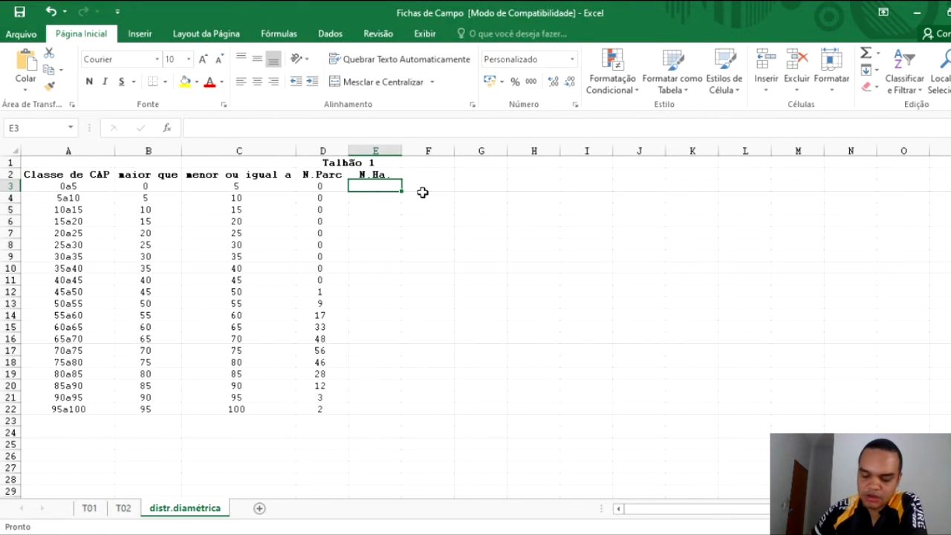
Enter the trees-per-hectare formula =D3*10000/5400 in E3, the first cell of the N.Ha. column.
{"action": "type", "text": "="}
{"action": "key", "text": "Left"}
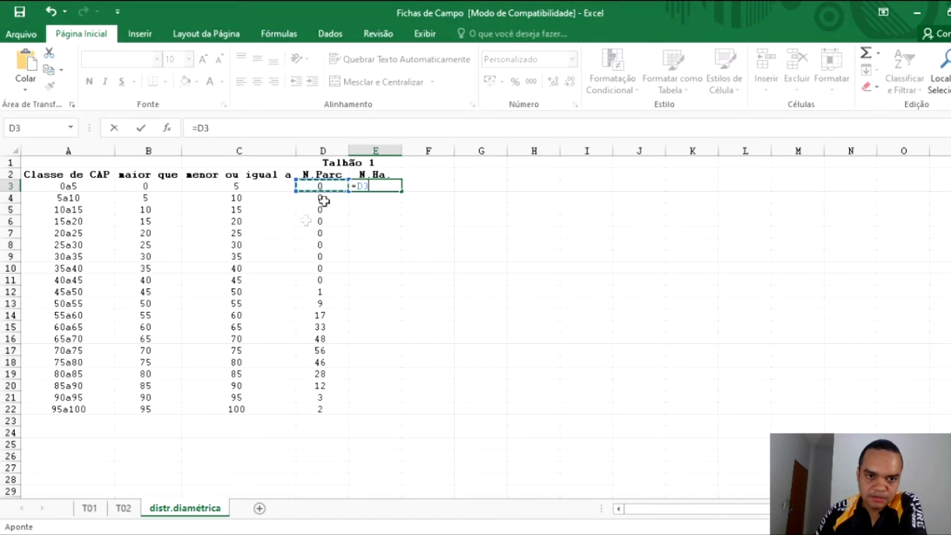
{"action": "type", "text": "*"}
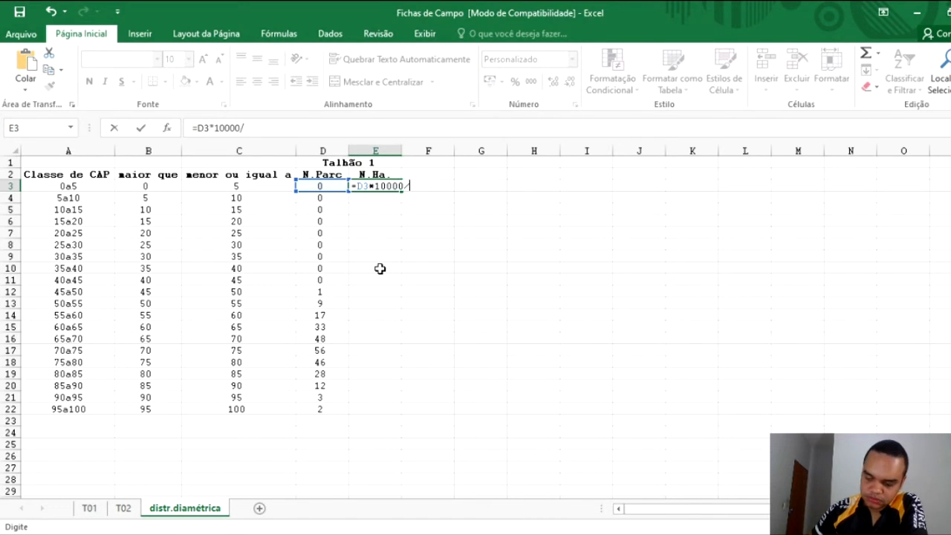
{"action": "type", "text": "10000/5400"}
{"action": "key", "text": "Return"}
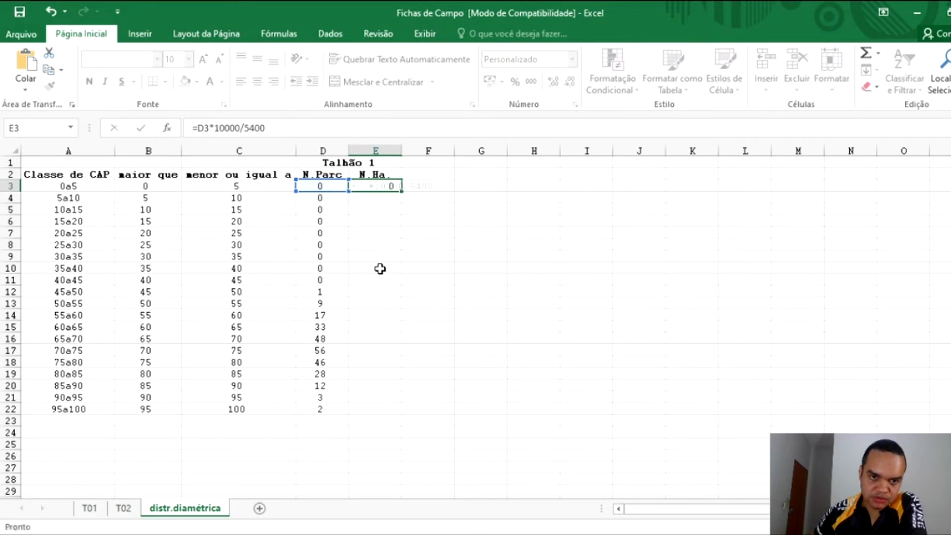
Fill the E3 formula down the N.Ha. column to E22 and check several of the filled cells.
{"action": "left_click", "coordinate": [389, 184]}
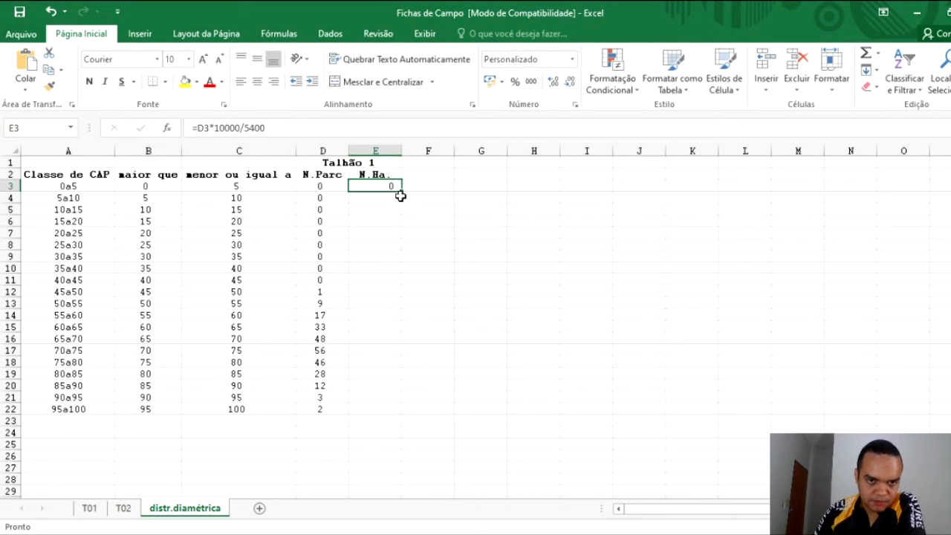
{"action": "double_click", "coordinate": [401, 192]}
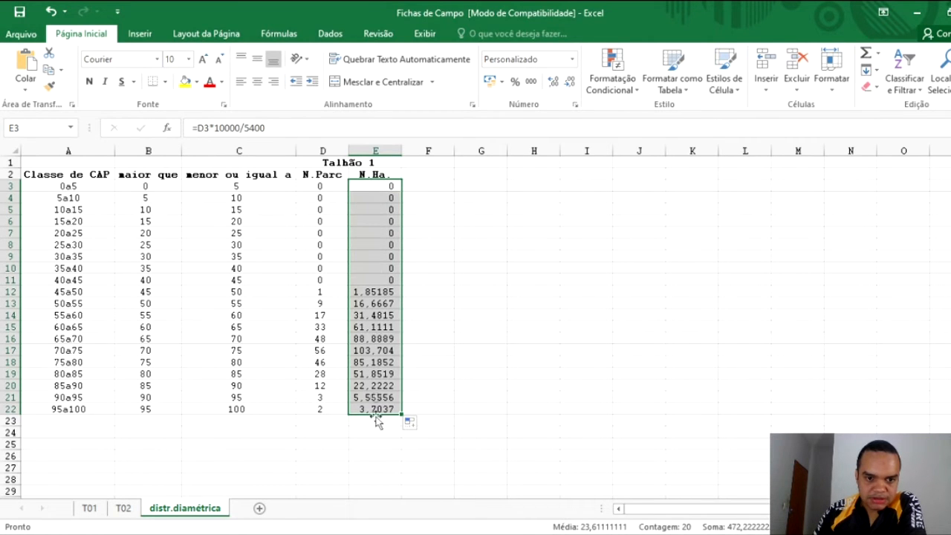
{"action": "left_click", "coordinate": [373, 398]}
{"action": "left_click", "coordinate": [375, 339]}
{"action": "left_click", "coordinate": [374, 317]}
{"action": "left_click", "coordinate": [374, 302]}
{"action": "left_click", "coordinate": [319, 348]}
{"action": "left_click", "coordinate": [375, 315]}
{"action": "left_click", "coordinate": [379, 374]}
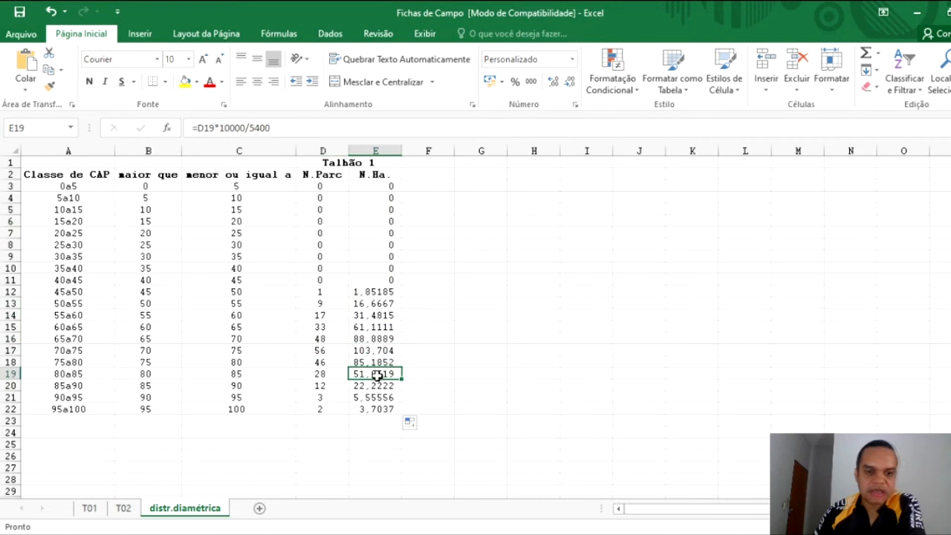
Format the N.Ha. values in E3:E22 as numbers without decimals and centre them.
{"action": "left_click_drag", "start_coordinate": [390, 186], "coordinate": [382, 407]}
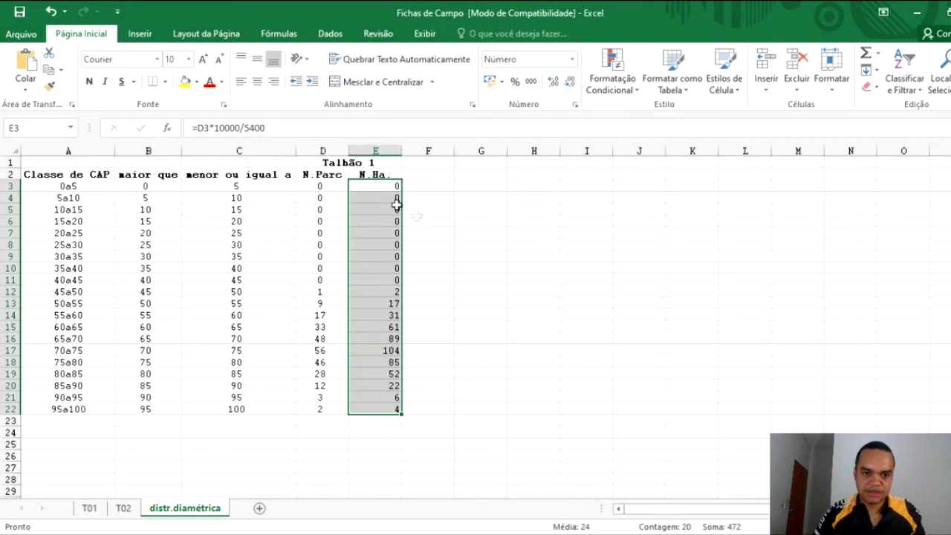
{"action": "left_click", "coordinate": [257, 83]}
{"action": "left_click", "coordinate": [295, 230]}
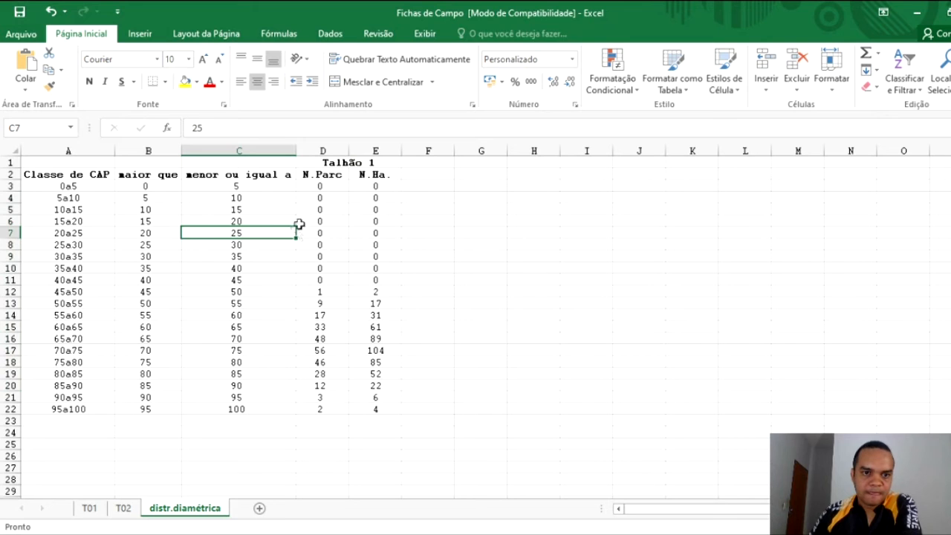
Review the Talhão 1 table, comparing the N.Parc and N.Ha. columns across the CAP classes.
{"action": "left_click", "coordinate": [314, 189]}
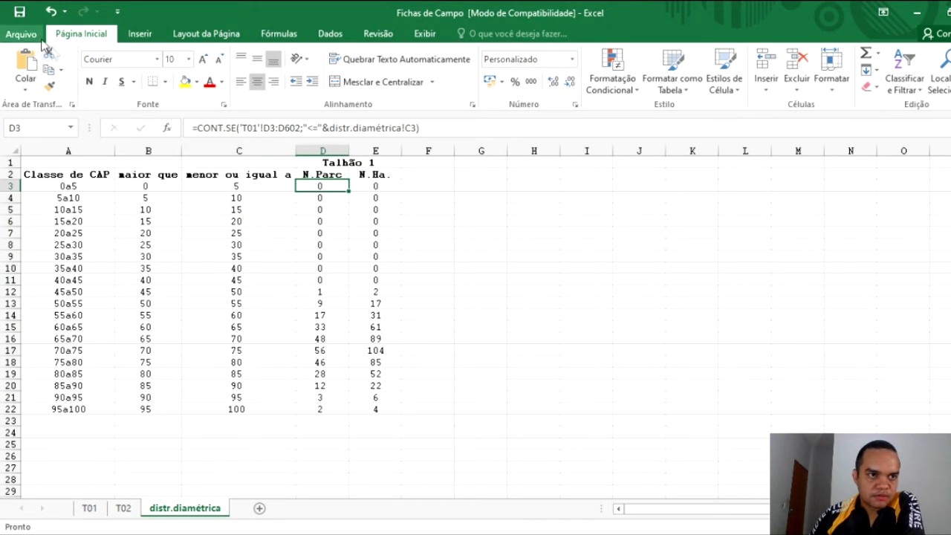
{"action": "left_click", "coordinate": [364, 162]}
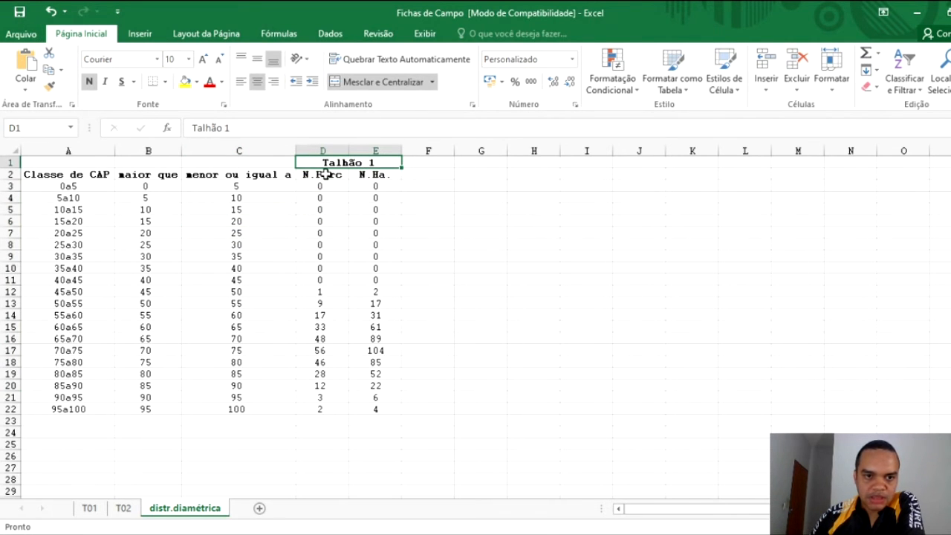
{"action": "left_click_drag", "start_coordinate": [335, 176], "coordinate": [339, 409]}
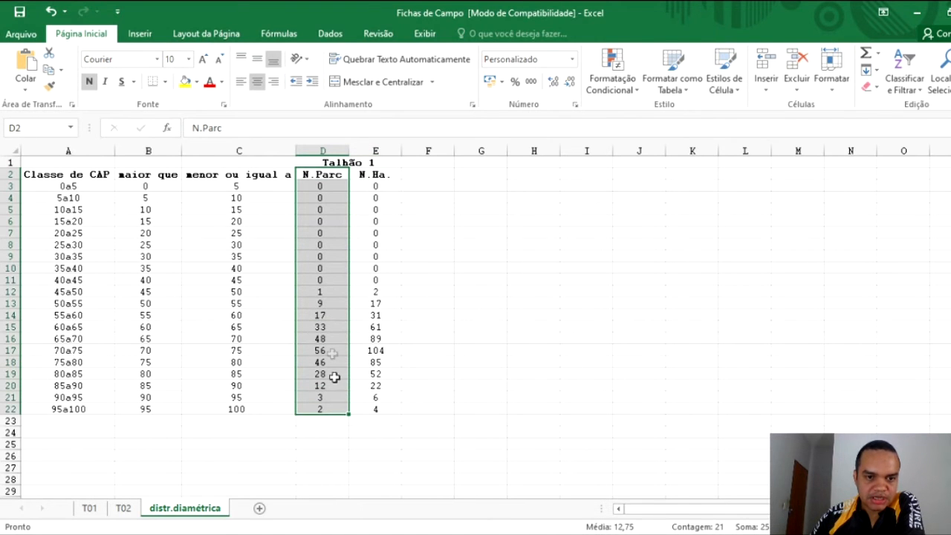
{"action": "left_click_drag", "start_coordinate": [376, 175], "coordinate": [379, 407]}
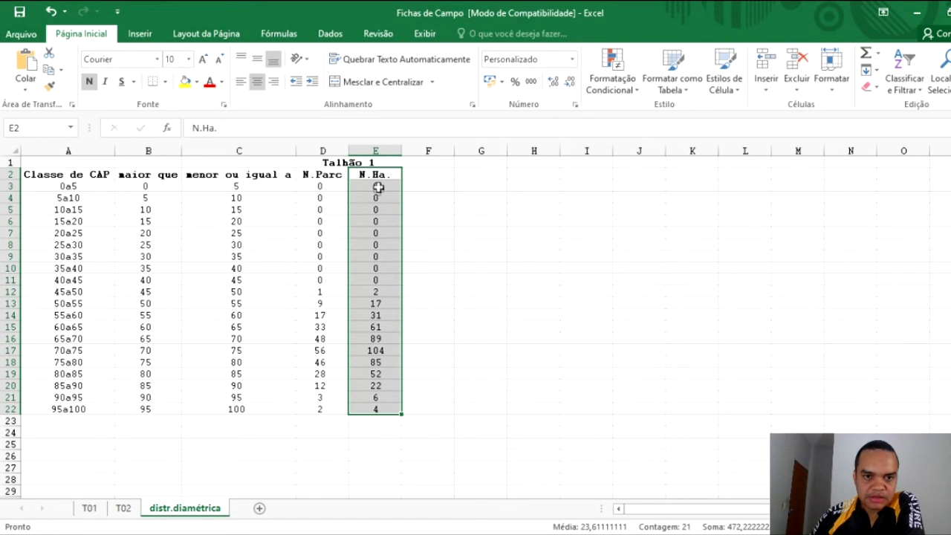
{"action": "left_click_drag", "start_coordinate": [378, 186], "coordinate": [373, 409]}
{"action": "left_click", "coordinate": [370, 335]}
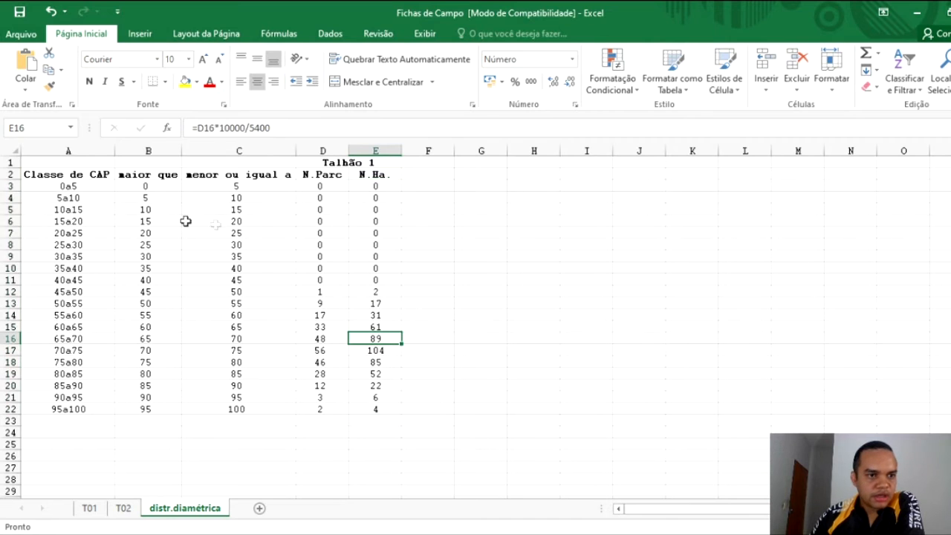
{"action": "left_click", "coordinate": [71, 187]}
{"action": "left_click", "coordinate": [74, 268]}
{"action": "left_click", "coordinate": [74, 327]}
{"action": "left_click", "coordinate": [72, 383]}
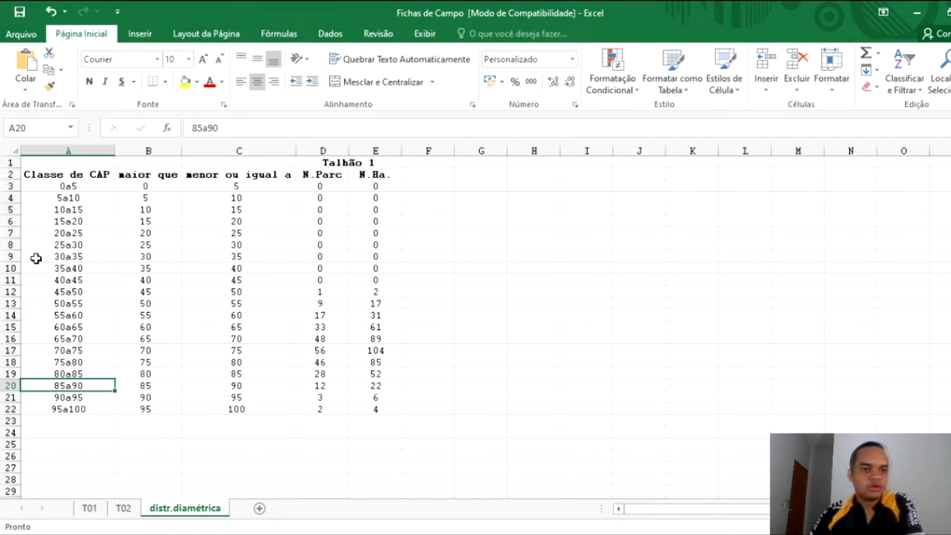
Insert a column chart of the N.Ha. values in E3:E22 against the CAP classes in A3:A22, and undo the insertion.
{"action": "left_click_drag", "start_coordinate": [69, 190], "coordinate": [84, 409]}
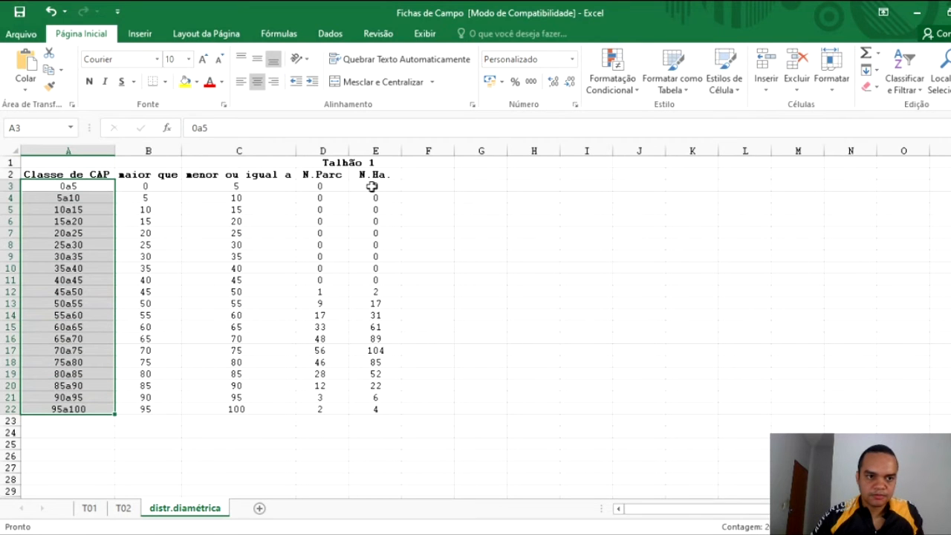
{"action": "left_click_drag", "start_coordinate": [375, 187], "coordinate": [384, 409]}
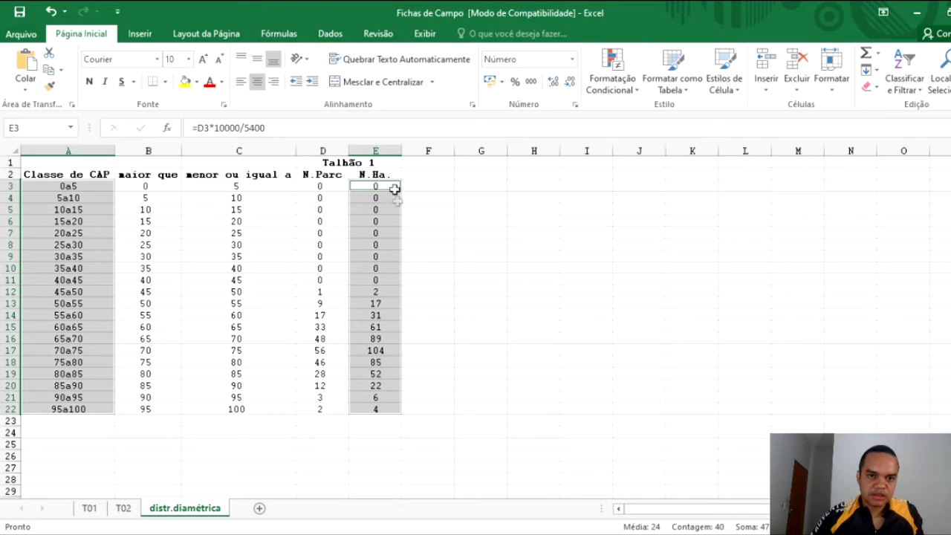
{"action": "left_click", "coordinate": [137, 35]}
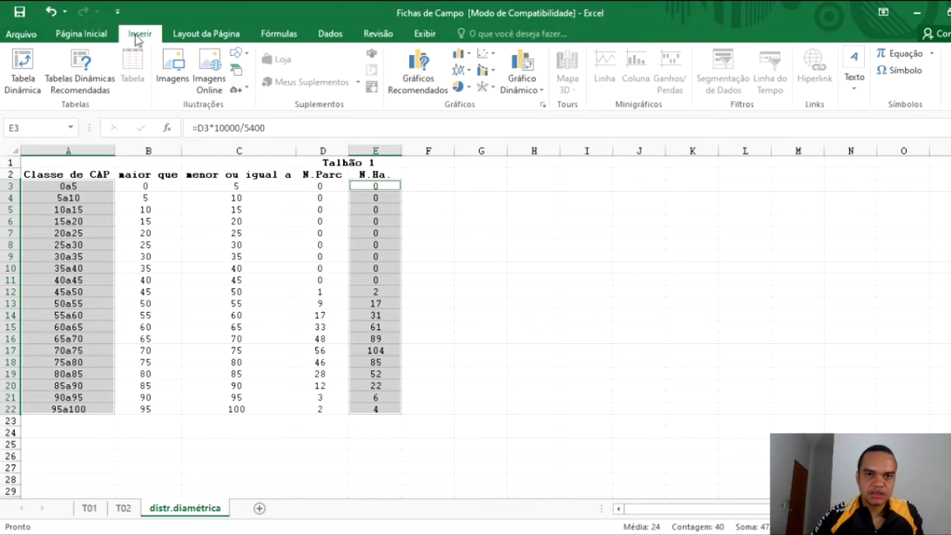
{"action": "left_click", "coordinate": [470, 58]}
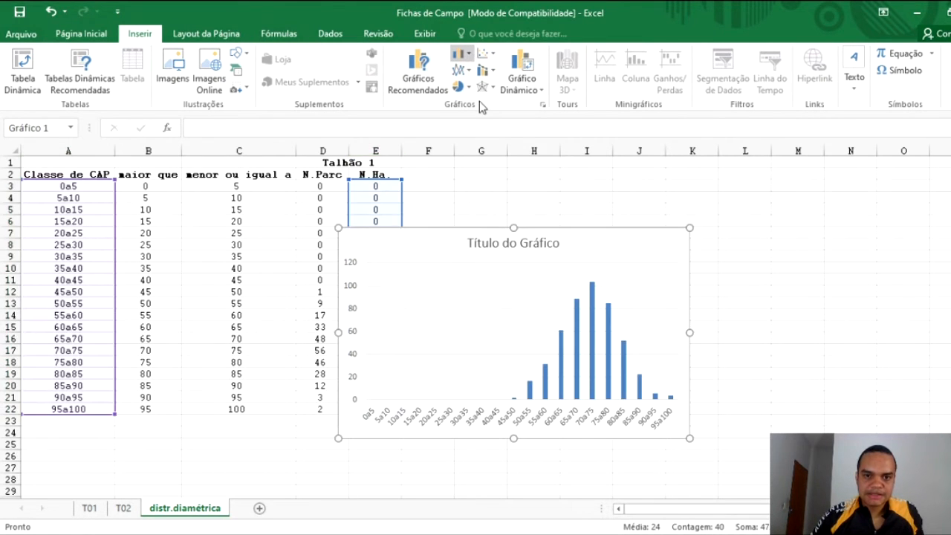
{"action": "scroll", "coordinate": [403, 215], "scroll_direction": "down", "scroll_amount": 1}
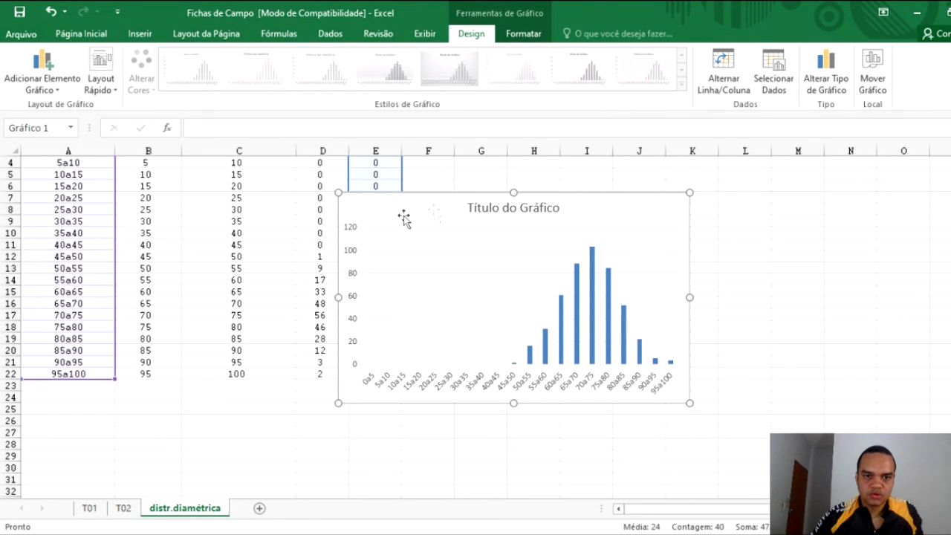
{"action": "key", "text": "ctrl+z"}
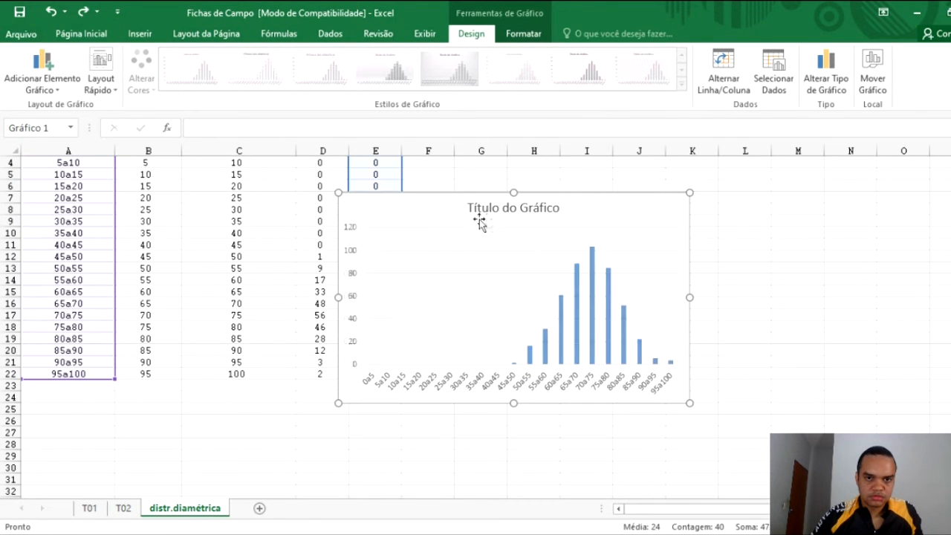
Move the N.Ha. column chart clear of the Talhão 1 table, starting at about column H beside rows 3 to 20.
{"action": "left_click_drag", "start_coordinate": [409, 207], "coordinate": [539, 204]}
{"action": "scroll", "coordinate": [538, 223], "scroll_direction": "up", "scroll_amount": 1}
{"action": "left_click_drag", "start_coordinate": [537, 240], "coordinate": [596, 190]}
{"action": "left_click_drag", "start_coordinate": [877, 286], "coordinate": [950, 286]}
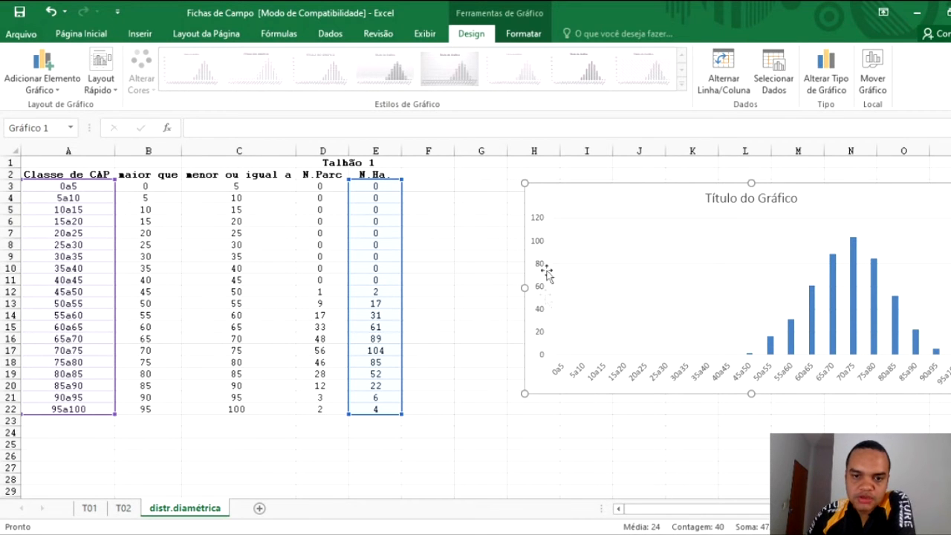
Add data labels to the chart's columns and widen the chart to about column S.
{"action": "left_click", "coordinate": [813, 328]}
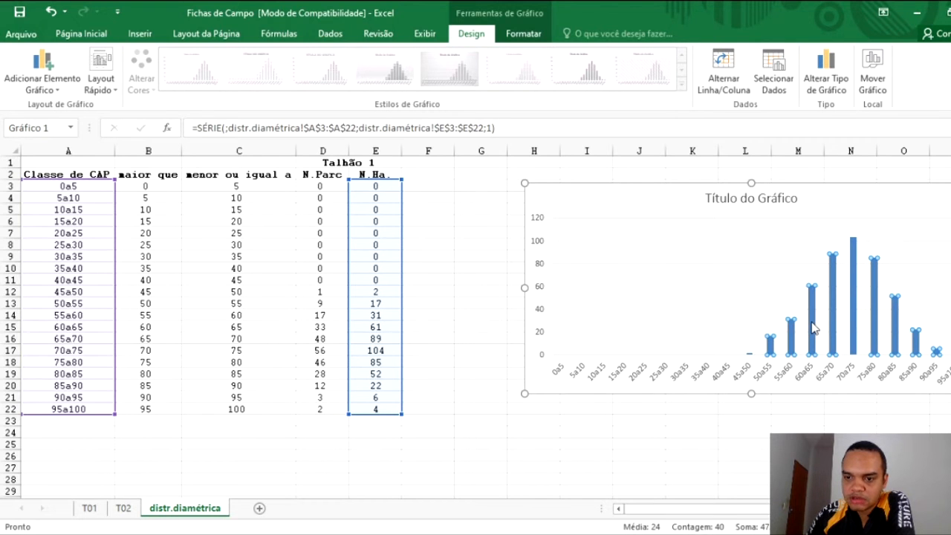
{"action": "left_click", "coordinate": [855, 416]}
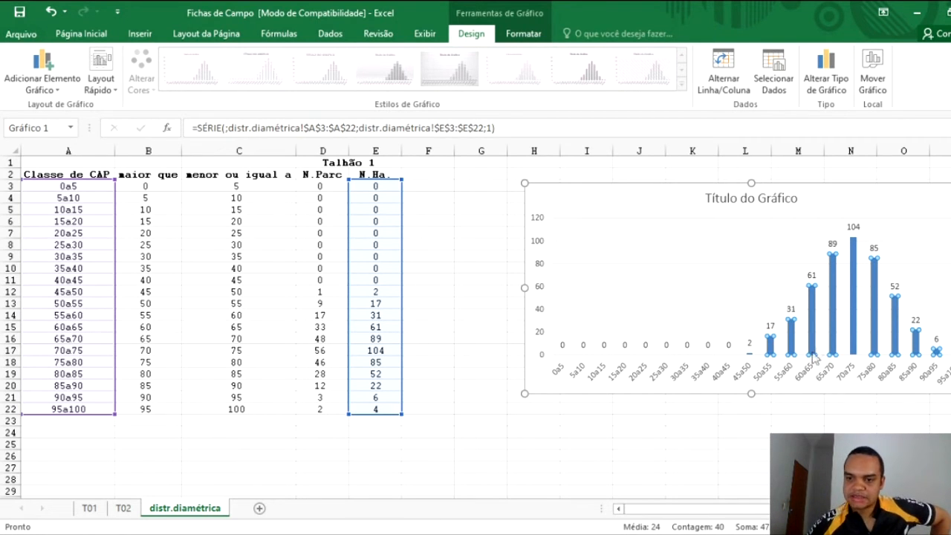
{"action": "scroll", "coordinate": [742, 297], "scroll_direction": "right", "scroll_amount": 3}
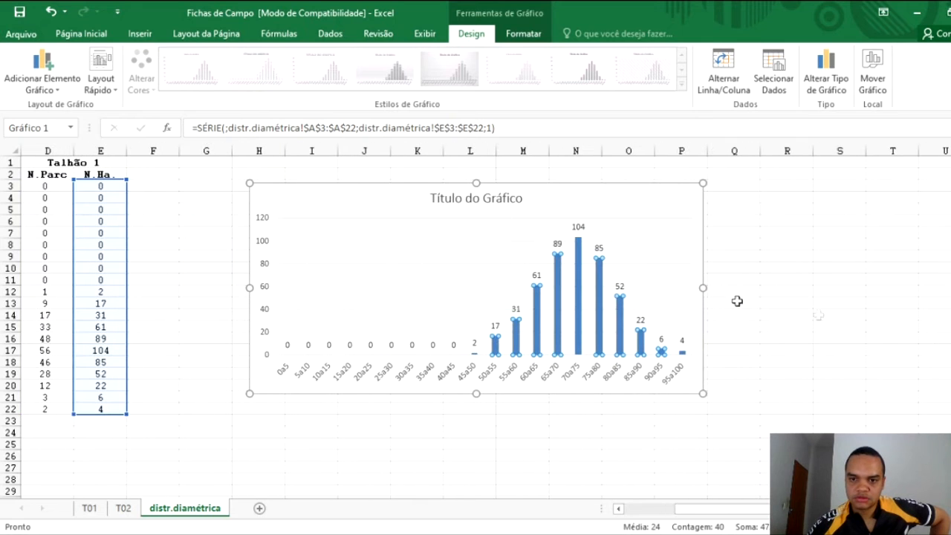
{"action": "left_click_drag", "start_coordinate": [805, 285], "coordinate": [860, 280]}
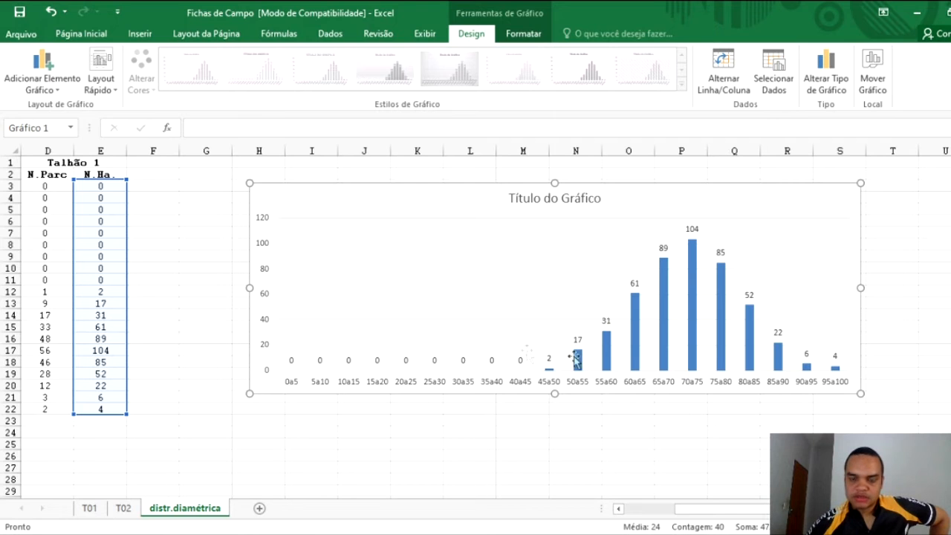
{"action": "left_click", "coordinate": [225, 253]}
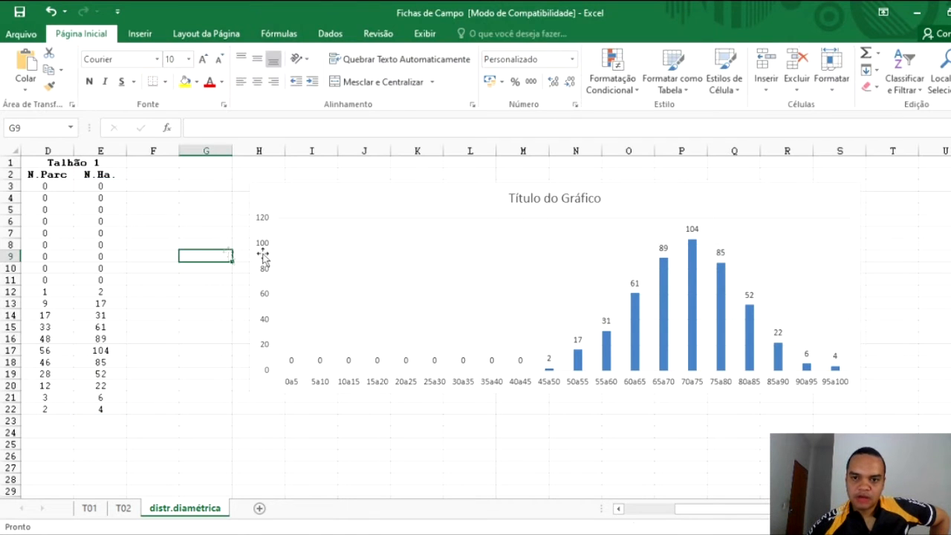
Compare the chart's distribution across the CAP classes with the mean CAP in the T01 summary.
{"action": "left_click", "coordinate": [775, 211]}
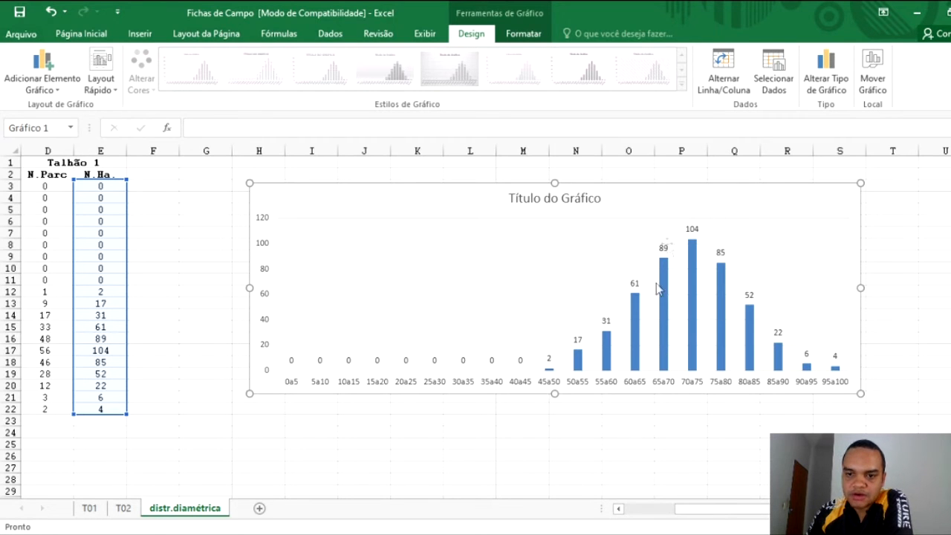
{"action": "left_click", "coordinate": [197, 278]}
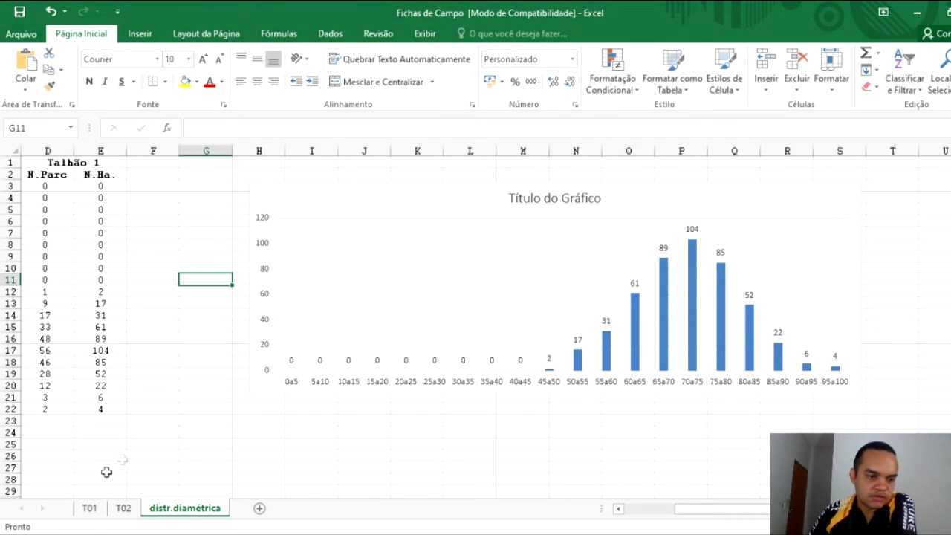
{"action": "left_click", "coordinate": [89, 508]}
{"action": "scroll", "coordinate": [135, 435], "scroll_direction": "down", "scroll_amount": 1}
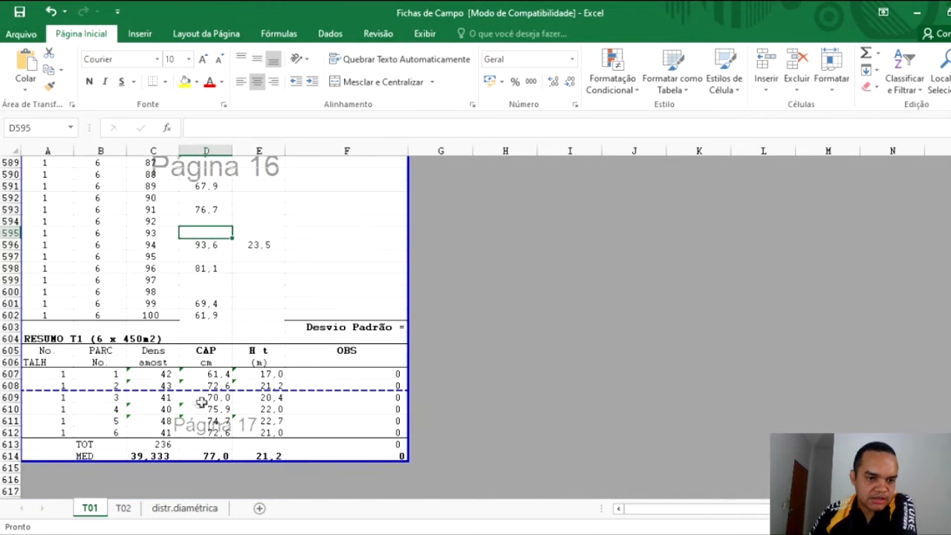
{"action": "left_click", "coordinate": [216, 455]}
{"action": "left_click", "coordinate": [186, 509]}
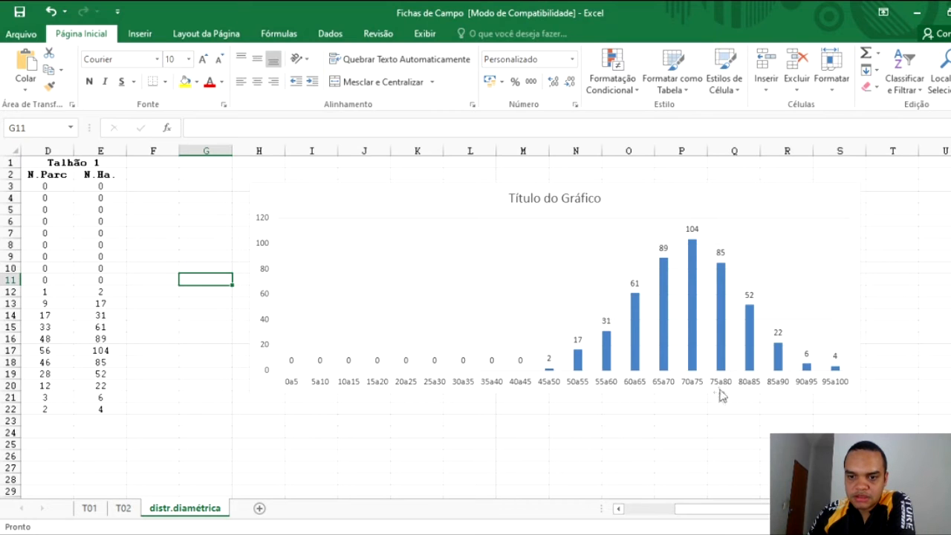
{"action": "left_click", "coordinate": [724, 356]}
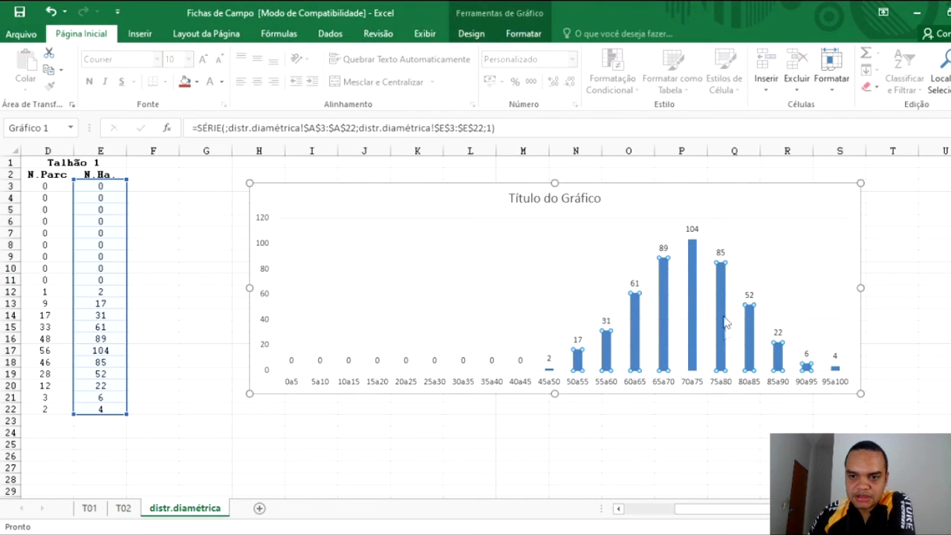
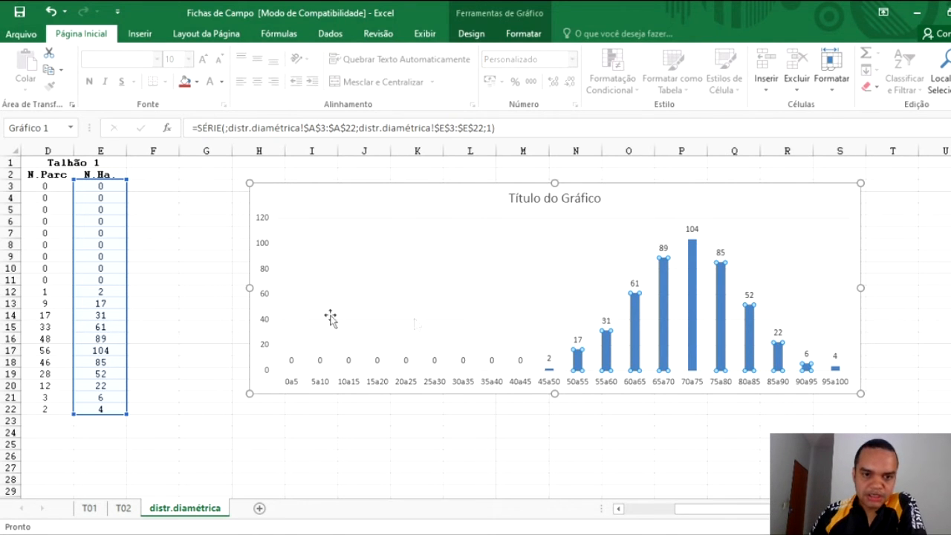
{"action": "left_click", "coordinate": [218, 315]}
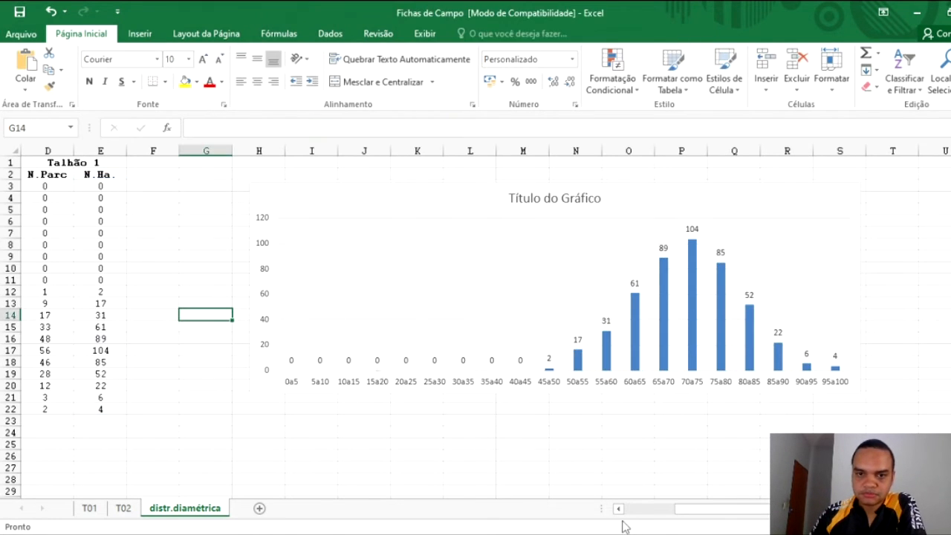
Copy the Talhão 1 block D1:E22, including its headers, to the columns starting at F1.
{"action": "left_click", "coordinate": [657, 513]}
{"action": "mouse_move", "coordinate": [719, 508]}
{"action": "left_mouse_down"}
{"action": "mouse_move", "coordinate": [769, 506]}
{"action": "mouse_move", "coordinate": [708, 511]}
{"action": "left_mouse_up"}
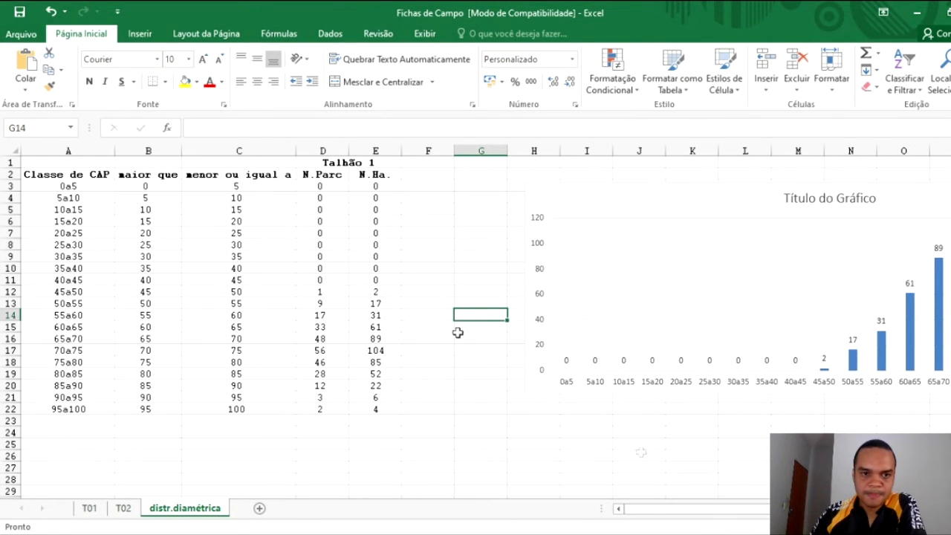
{"action": "left_click_drag", "start_coordinate": [327, 162], "coordinate": [329, 407]}
{"action": "key", "text": "ctrl+c"}
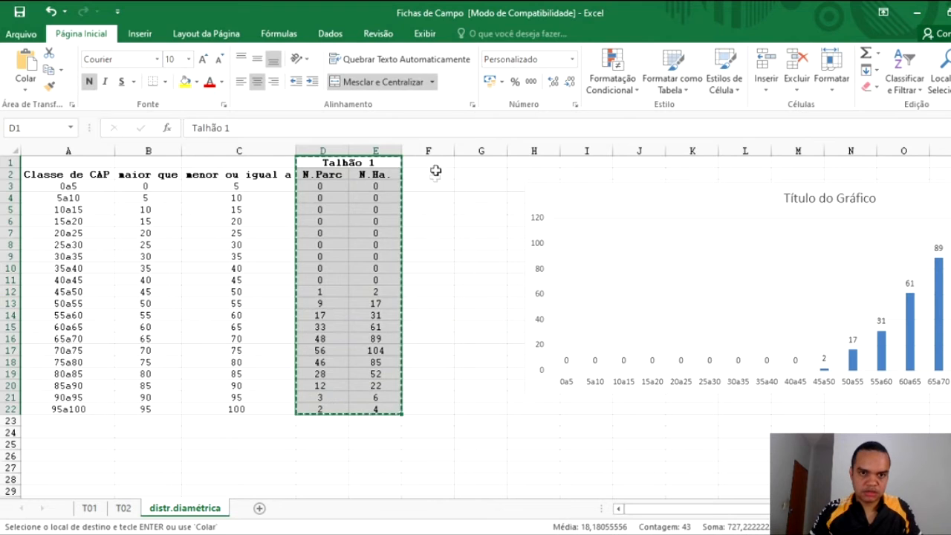
{"action": "left_click", "coordinate": [433, 163]}
{"action": "key", "text": "ctrl+v"}
Rename the copied block's header to Talhão 2 and clear its values in F3:G22.
{"action": "left_click", "coordinate": [438, 162]}
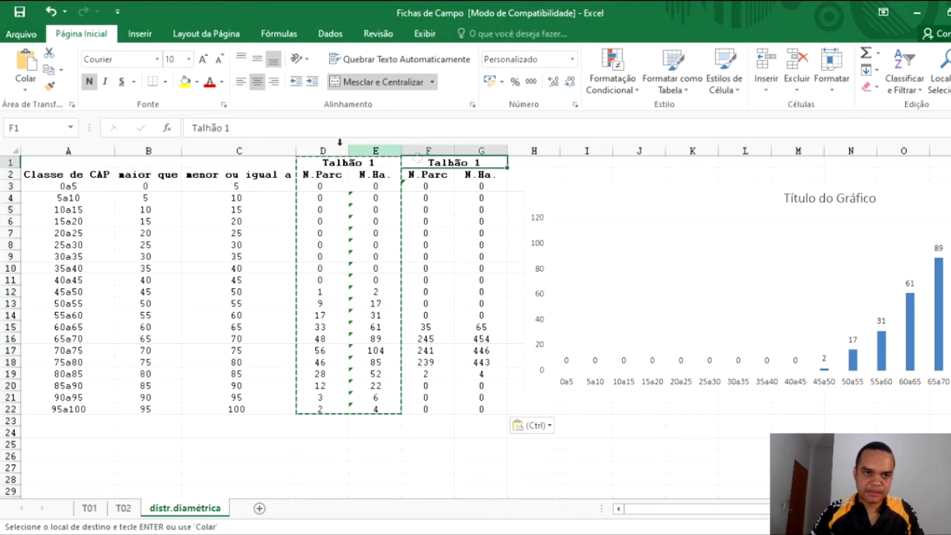
{"action": "key", "text": "Escape"}
{"action": "left_click", "coordinate": [271, 127]}
{"action": "type", "text": "2"}
{"action": "key", "text": "Return"}
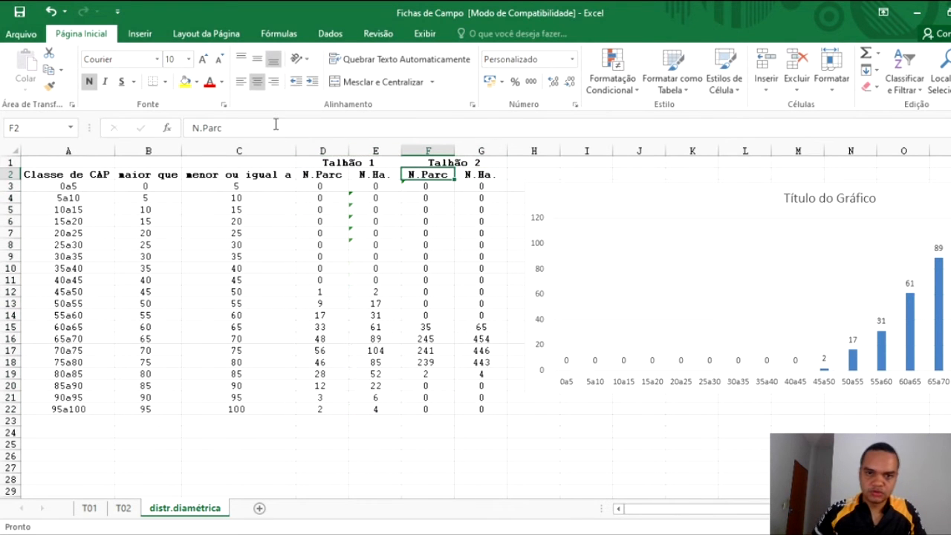
{"action": "left_click_drag", "start_coordinate": [421, 185], "coordinate": [485, 405]}
{"action": "key", "text": "Delete"}
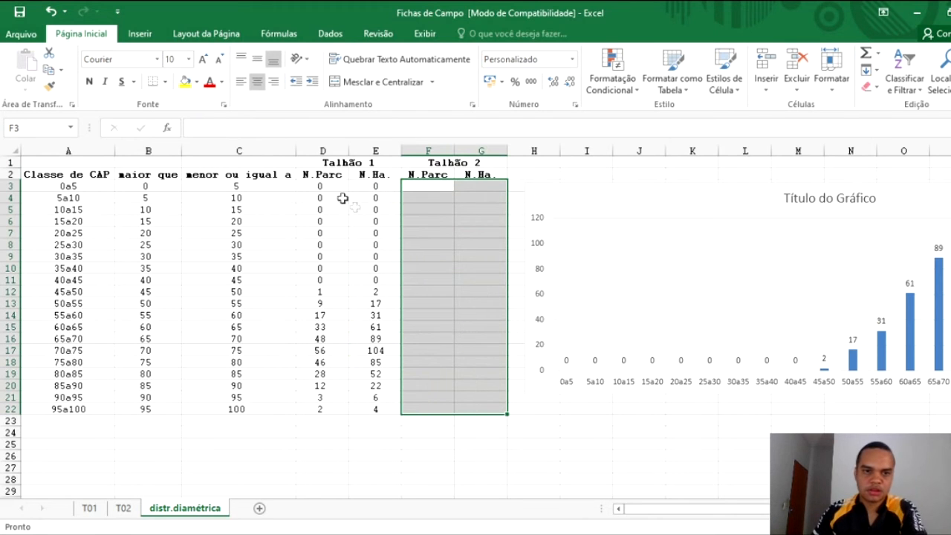
Copy the N.Parc counting formula from D3 into F3 under Talhão 2.
{"action": "left_click", "coordinate": [317, 186]}
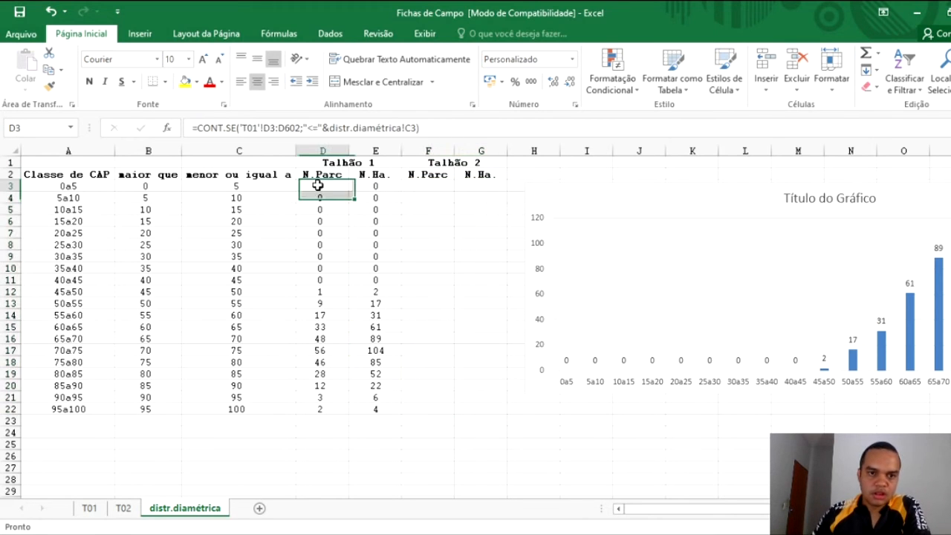
{"action": "left_click", "coordinate": [433, 208]}
{"action": "left_click", "coordinate": [436, 188]}
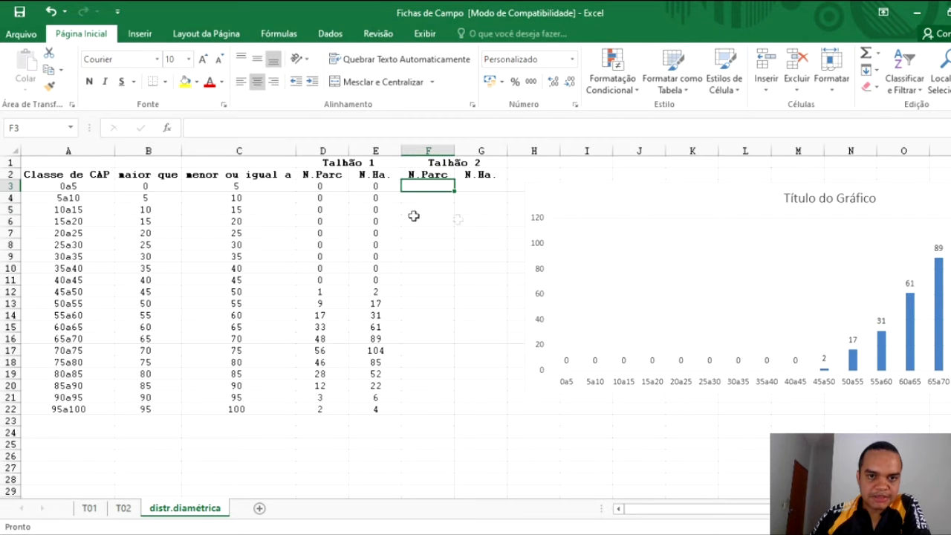
{"action": "left_click", "coordinate": [331, 188]}
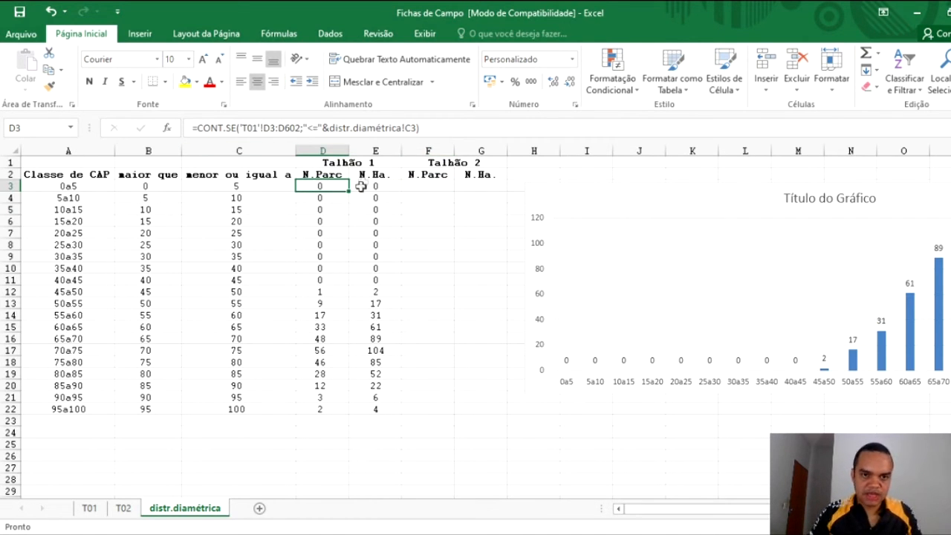
{"action": "key", "text": "ctrl+c"}
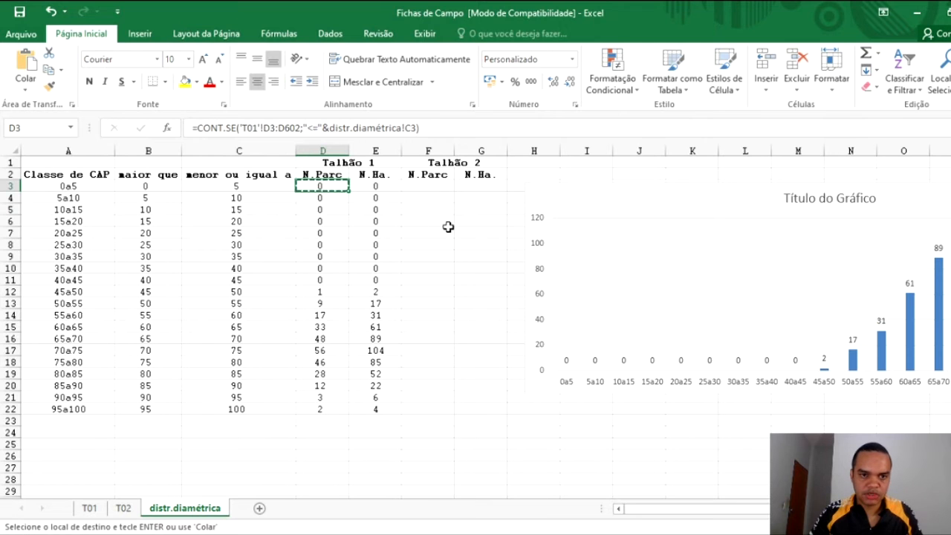
{"action": "left_click", "coordinate": [438, 186]}
{"action": "key", "text": "ctrl+v"}
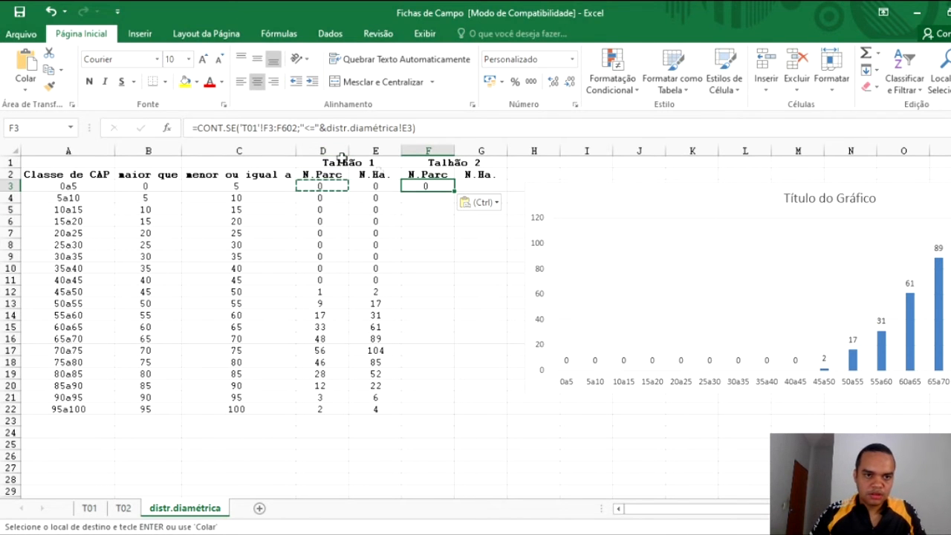
Check the data rows on sheet T02 and change the sheet reference in F3's CONT.SE formula to T02.
{"action": "left_click", "coordinate": [123, 511]}
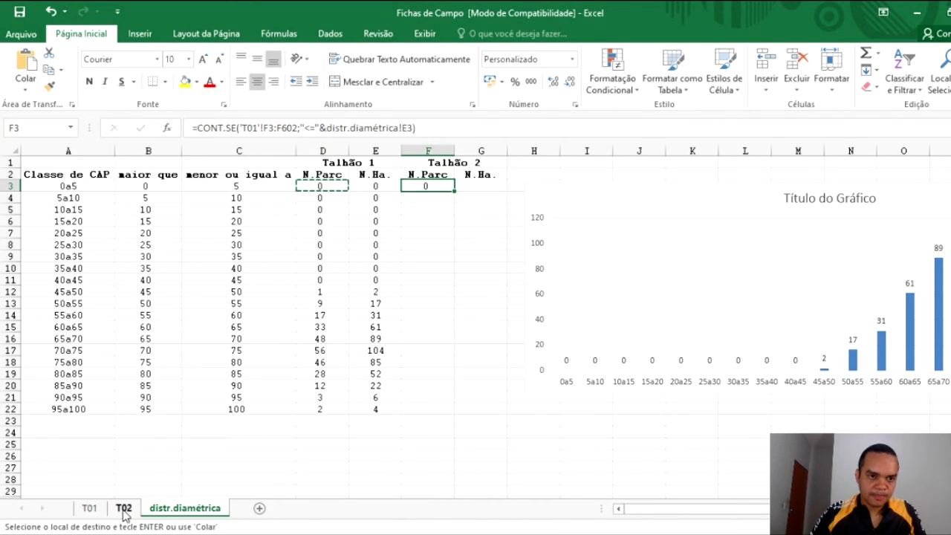
{"action": "left_click", "coordinate": [124, 510]}
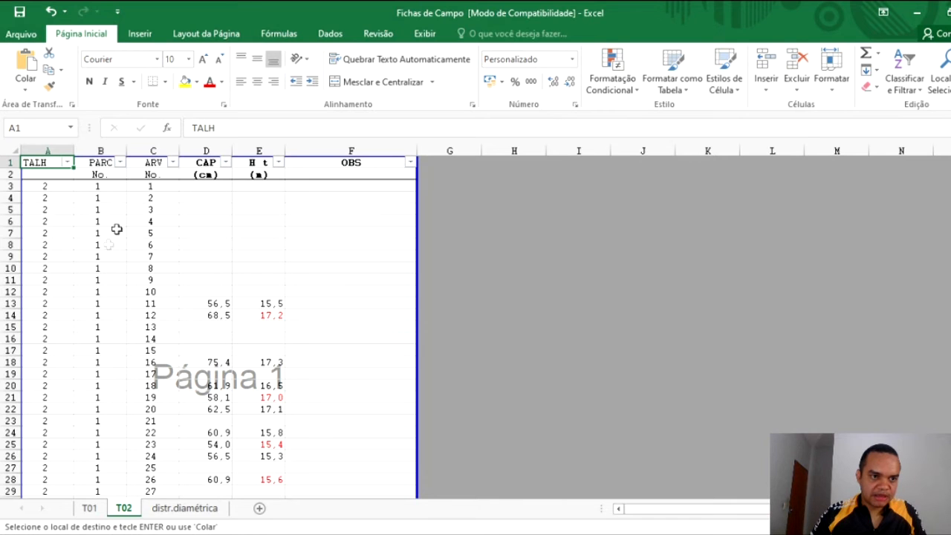
{"action": "scroll", "coordinate": [117, 228], "scroll_direction": "down", "scroll_amount": 20}
{"action": "scroll", "coordinate": [150, 338], "scroll_direction": "down", "scroll_amount": 20}
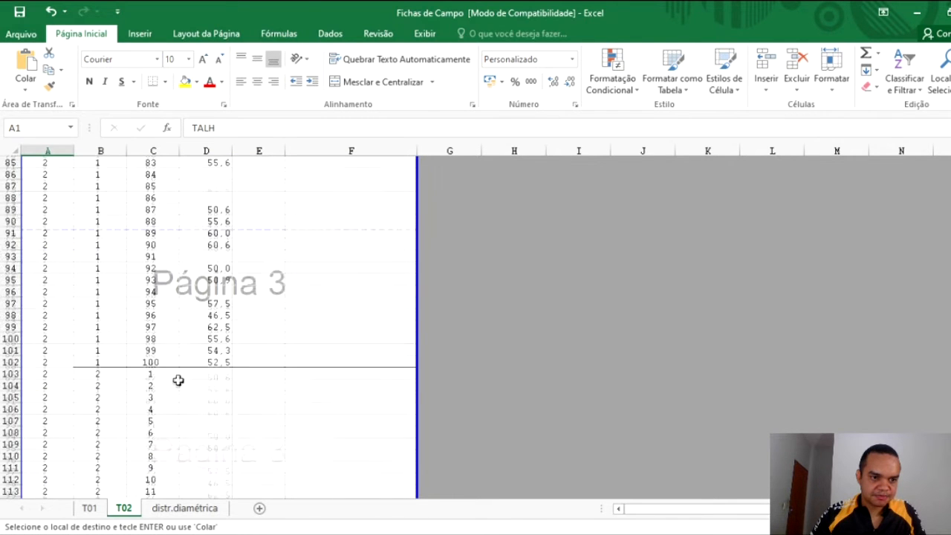
{"action": "scroll", "coordinate": [172, 354], "scroll_direction": "down", "scroll_amount": 15}
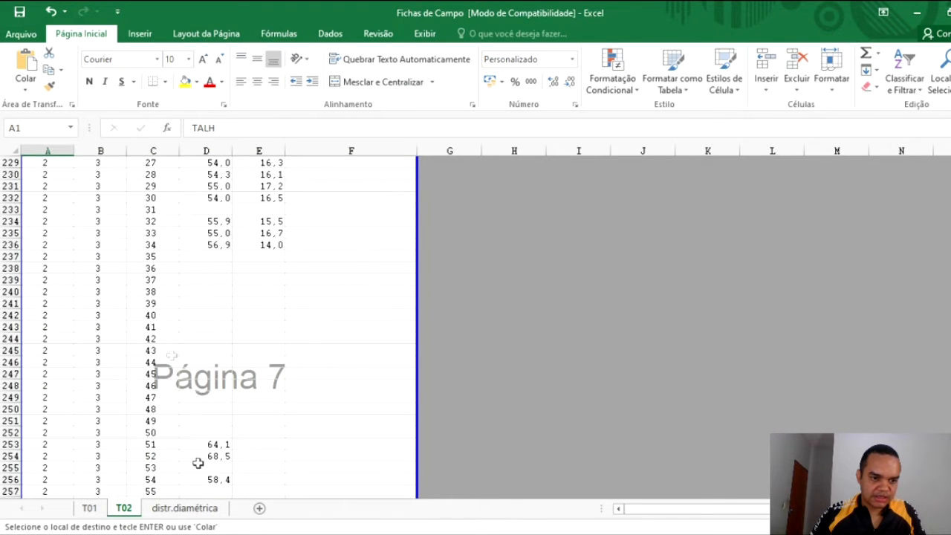
{"action": "left_click", "coordinate": [185, 508]}
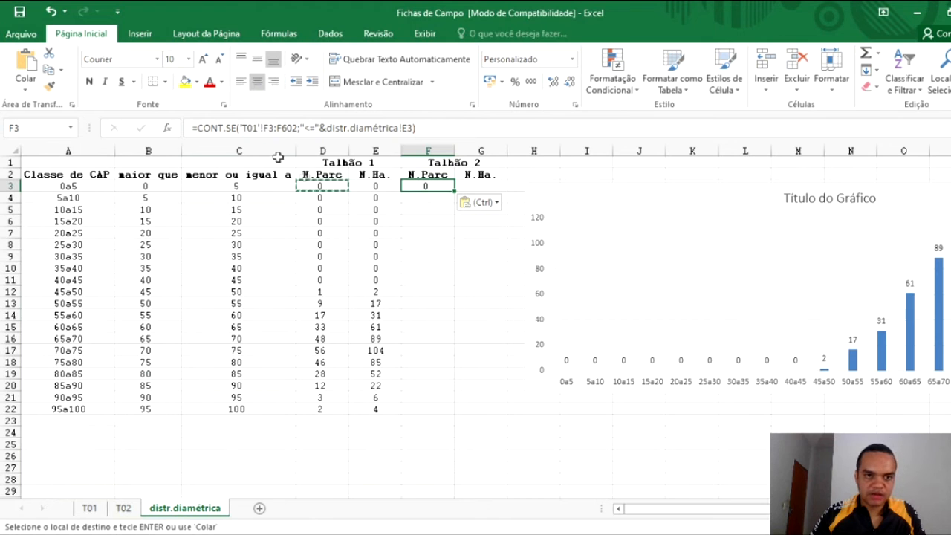
{"action": "left_click", "coordinate": [255, 129]}
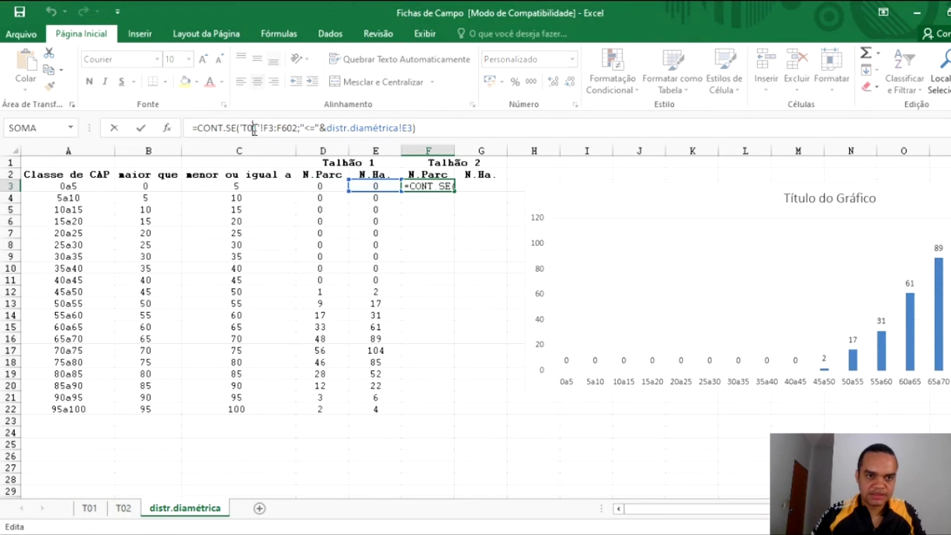
{"action": "key", "text": "BackSpace"}
{"action": "type", "text": "2"}
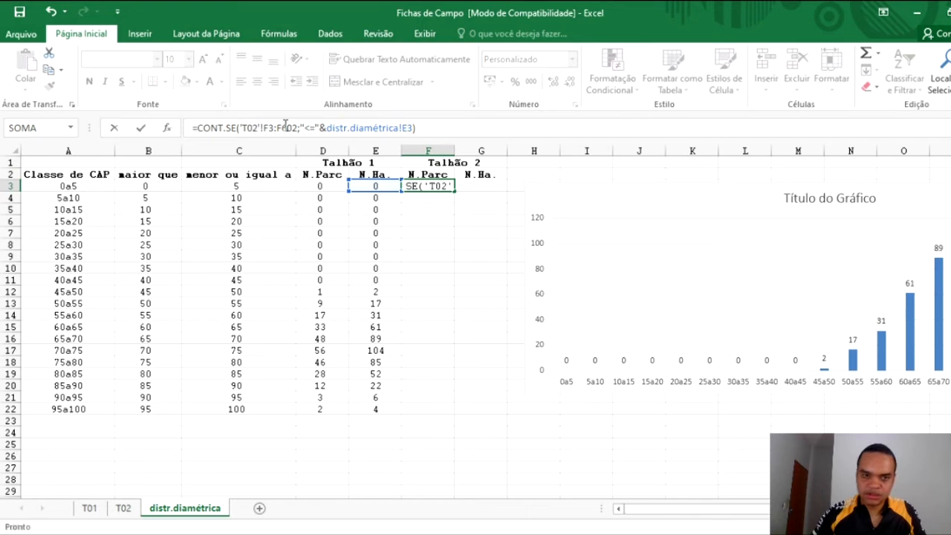
{"action": "key", "text": "ctrl+Return"}
Check the columns on sheet T02 and change the counted range in F3's CONT.SE formula to C3:C602.
{"action": "left_click", "coordinate": [121, 508]}
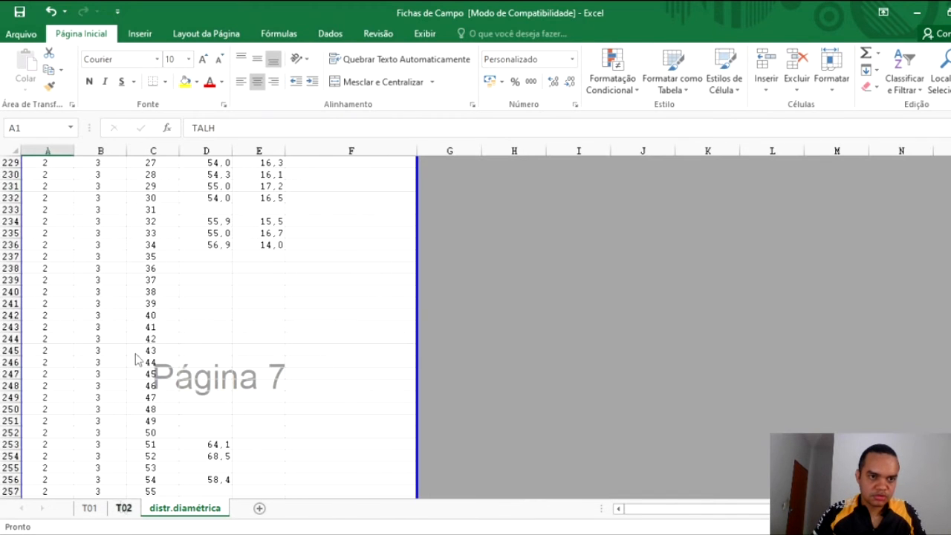
{"action": "scroll", "coordinate": [164, 251], "scroll_direction": "up", "scroll_amount": 10}
{"action": "left_click", "coordinate": [153, 151]}
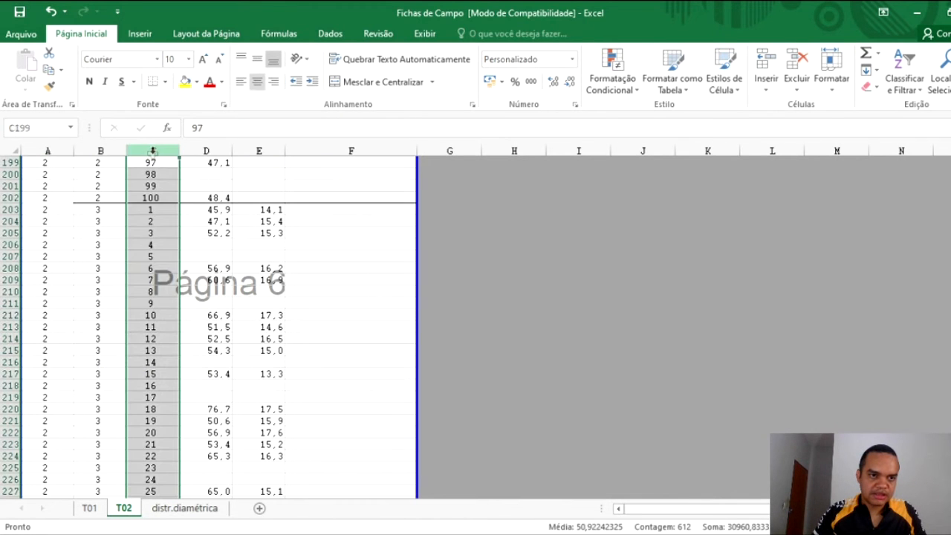
{"action": "left_click", "coordinate": [148, 175]}
{"action": "left_click", "coordinate": [184, 508]}
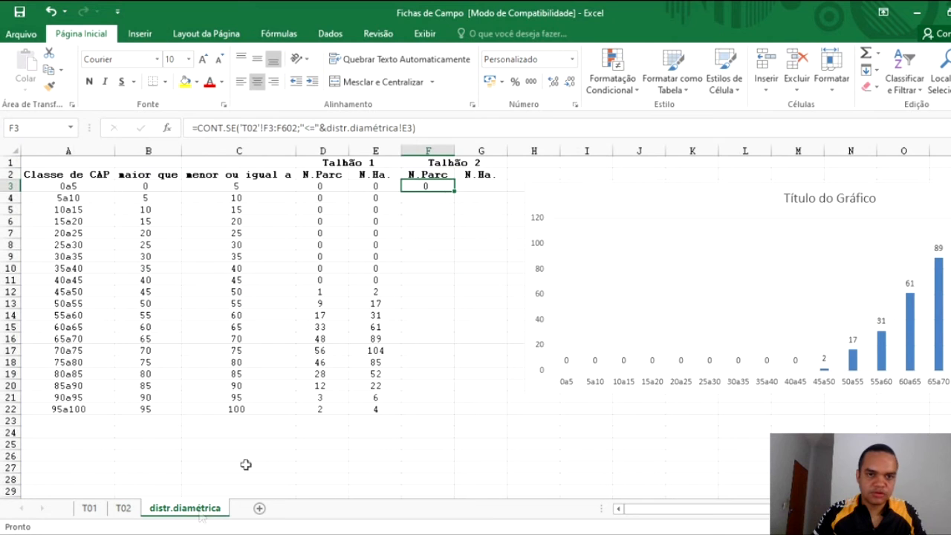
{"action": "left_click", "coordinate": [268, 128]}
{"action": "key", "text": "BackSpace"}
{"action": "type", "text": "c"}
{"action": "key", "text": "Right"}
{"action": "key", "text": "Right"}
{"action": "key", "text": "Delete"}
{"action": "type", "text": "c"}
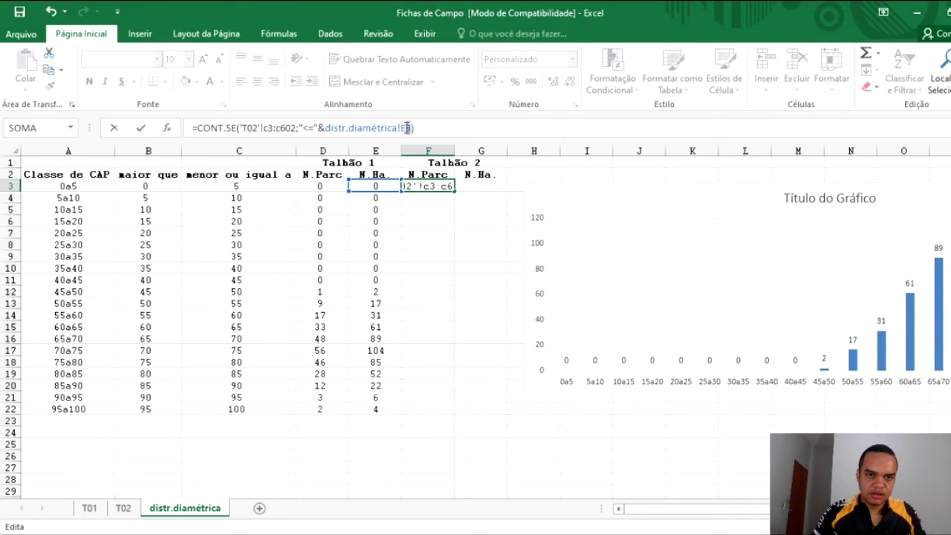
Replace the distr.diamétrica!E3 criterion reference in F3's CONT.SE formula with C3.
{"action": "left_click_drag", "start_coordinate": [405, 128], "coordinate": [325, 128]}
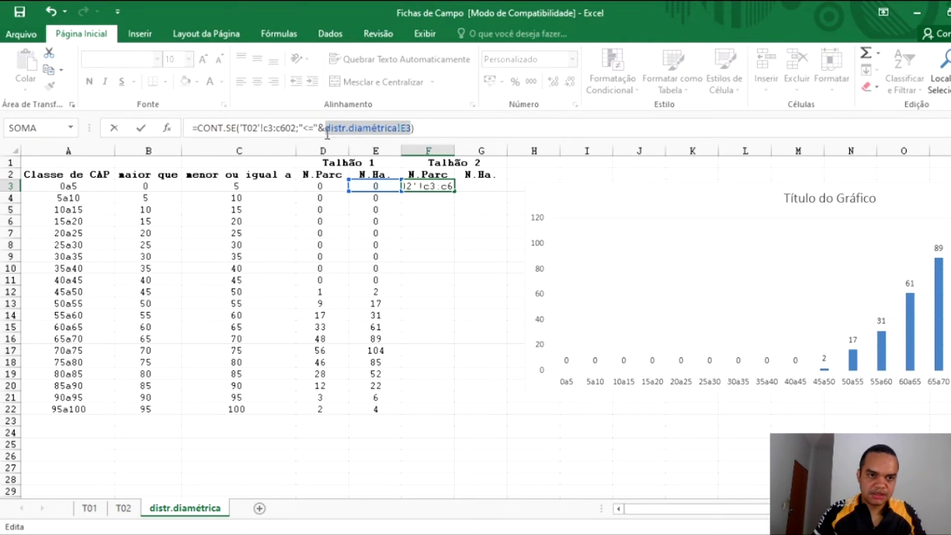
{"action": "left_click", "coordinate": [226, 185]}
{"action": "key", "text": "Return"}
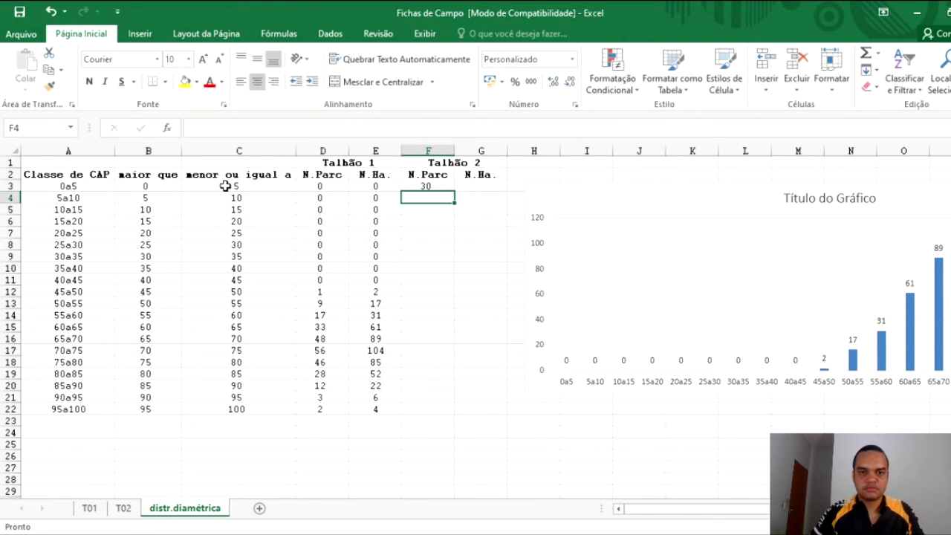
{"action": "key", "text": "Up"}
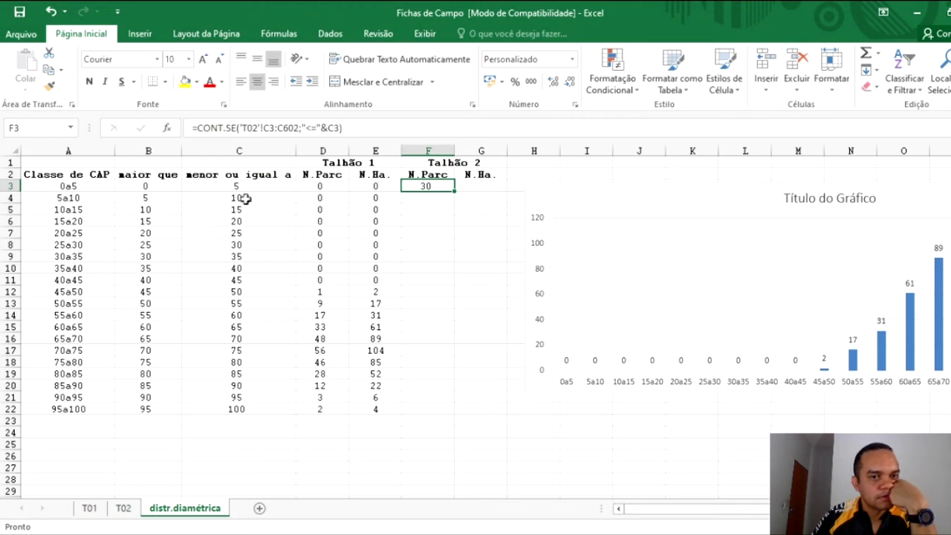
Locate the CAP column on sheet T02 and change the counted range in F3's formula to D3:D602.
{"action": "left_click", "coordinate": [123, 508]}
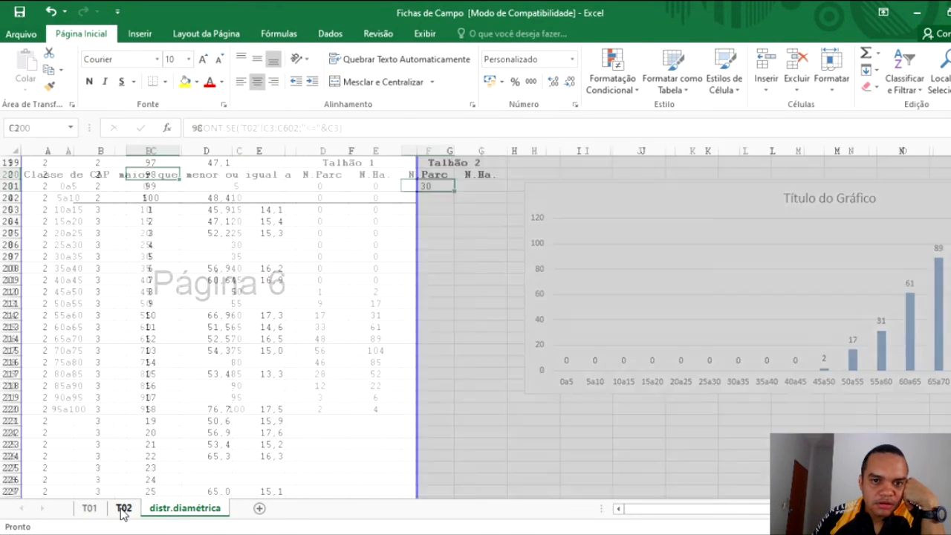
{"action": "scroll", "coordinate": [221, 413], "scroll_direction": "up", "scroll_amount": 16}
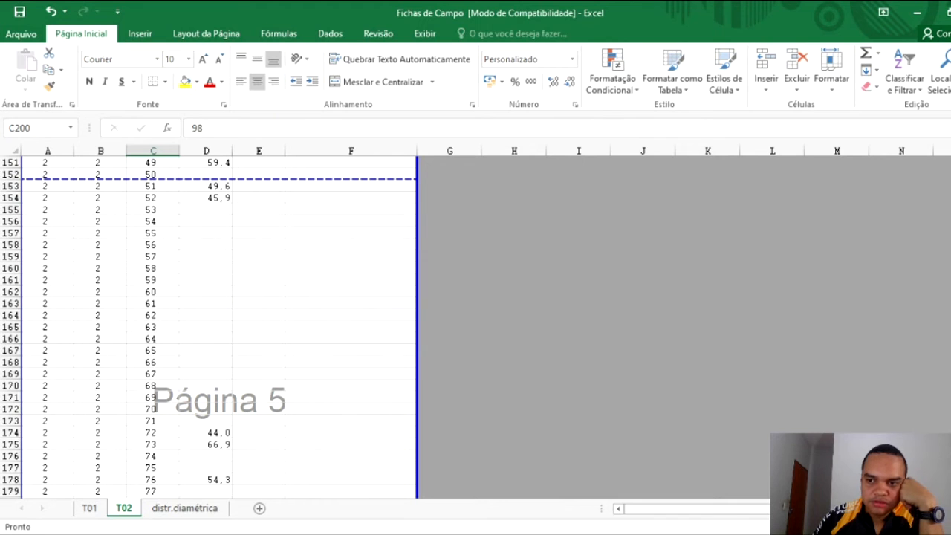
{"action": "scroll", "coordinate": [220, 412], "scroll_direction": "up", "scroll_amount": 20}
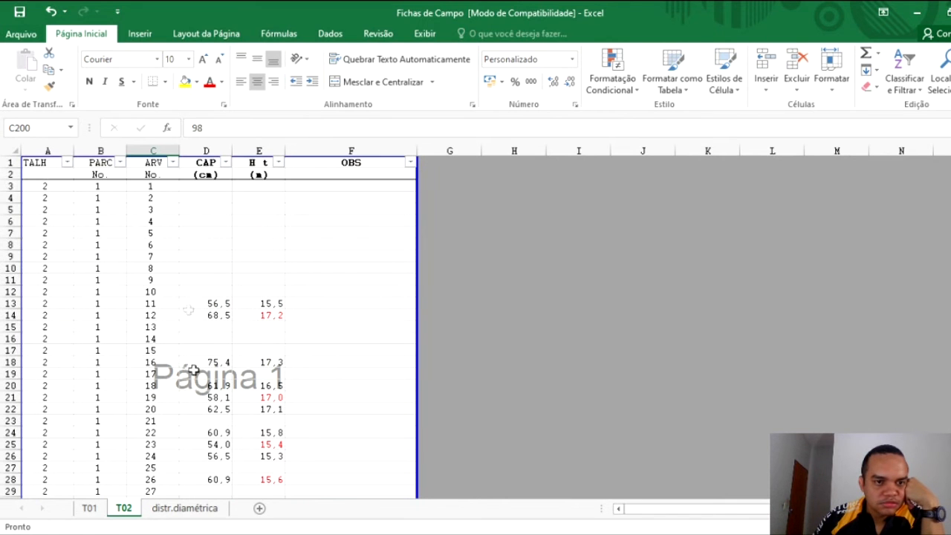
{"action": "left_click", "coordinate": [196, 185]}
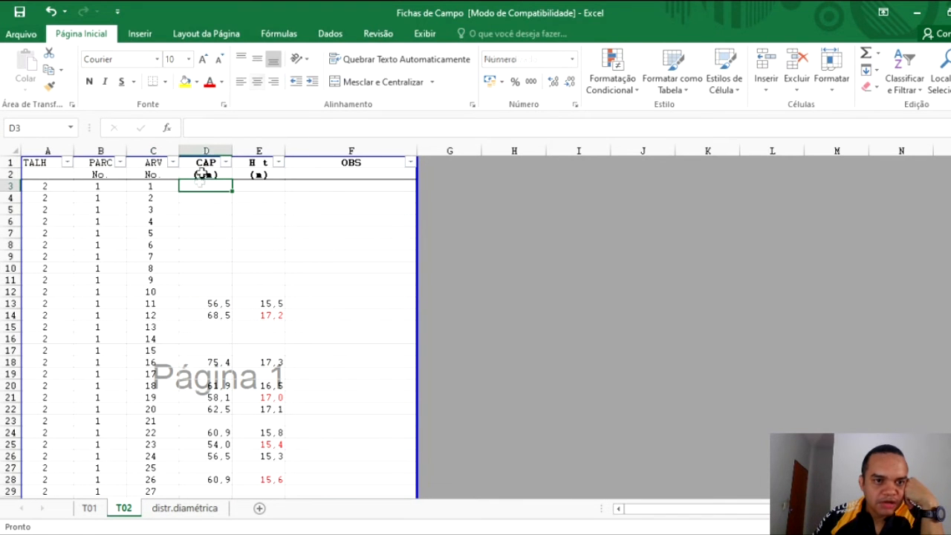
{"action": "left_click", "coordinate": [184, 514]}
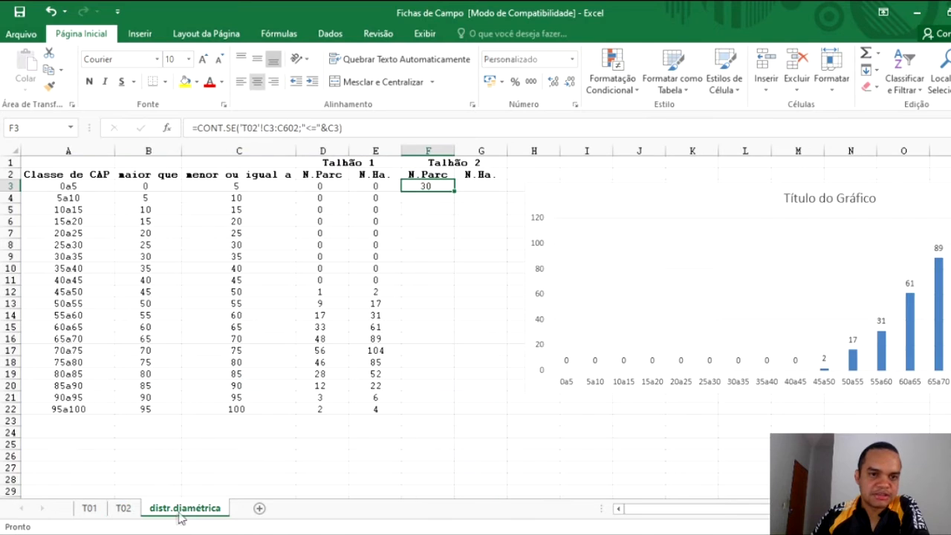
{"action": "left_click", "coordinate": [271, 130]}
{"action": "key", "text": "BackSpace"}
{"action": "type", "text": "d"}
{"action": "key", "text": "BackSpace"}
{"action": "type", "text": "d"}
{"action": "key", "text": "ctrl+Return"}
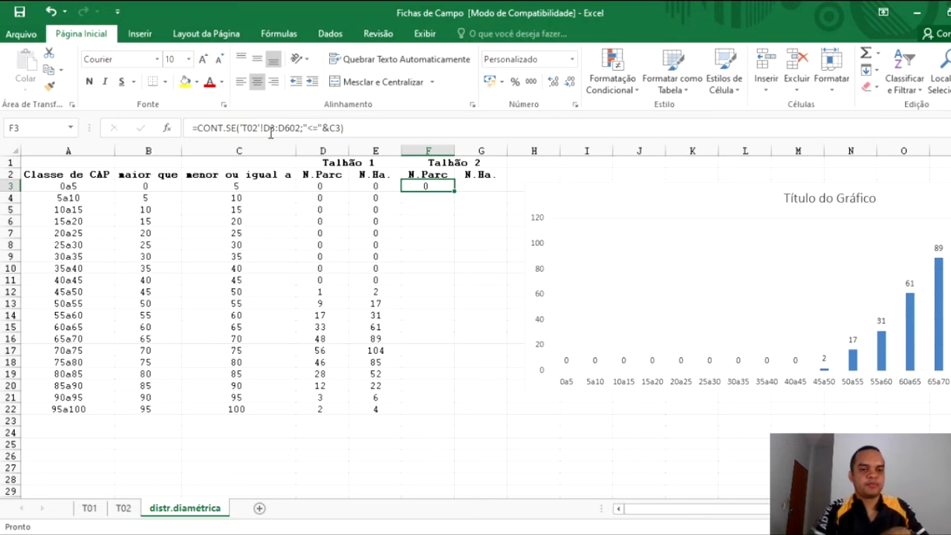
Review the sheet reference, range and criterion in F3's CONT.SE formula under Talhão 2.
{"action": "left_click", "coordinate": [270, 129]}
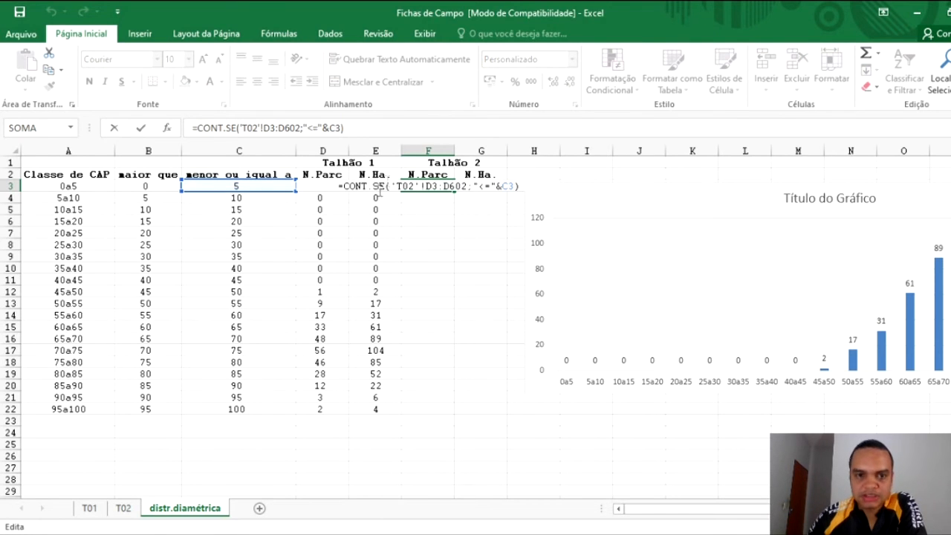
{"action": "left_click", "coordinate": [415, 187]}
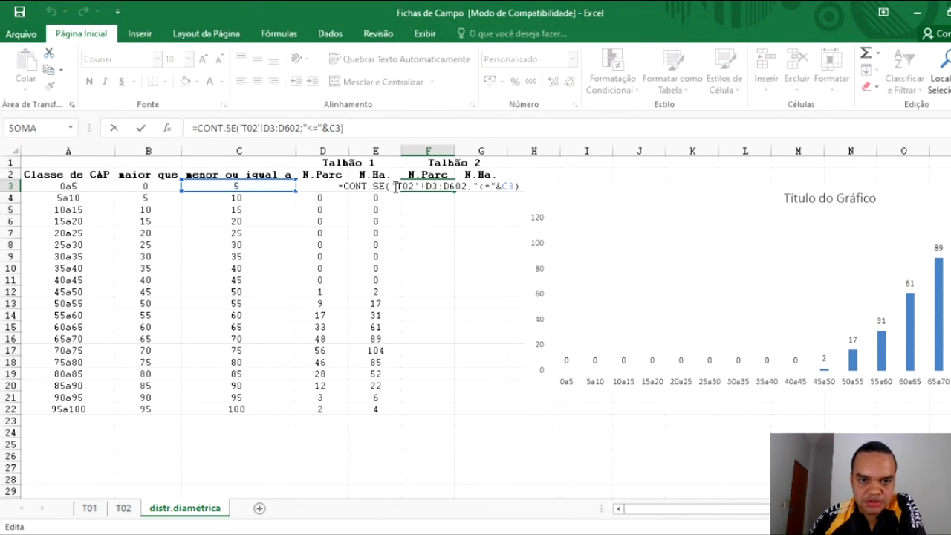
{"action": "left_click", "coordinate": [476, 185]}
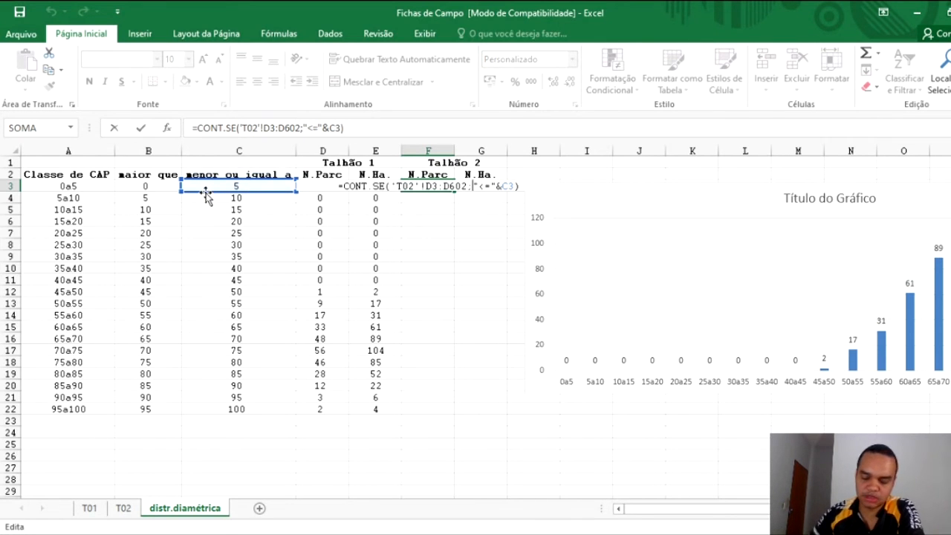
{"action": "key", "text": "Return"}
{"action": "left_click", "coordinate": [432, 186]}
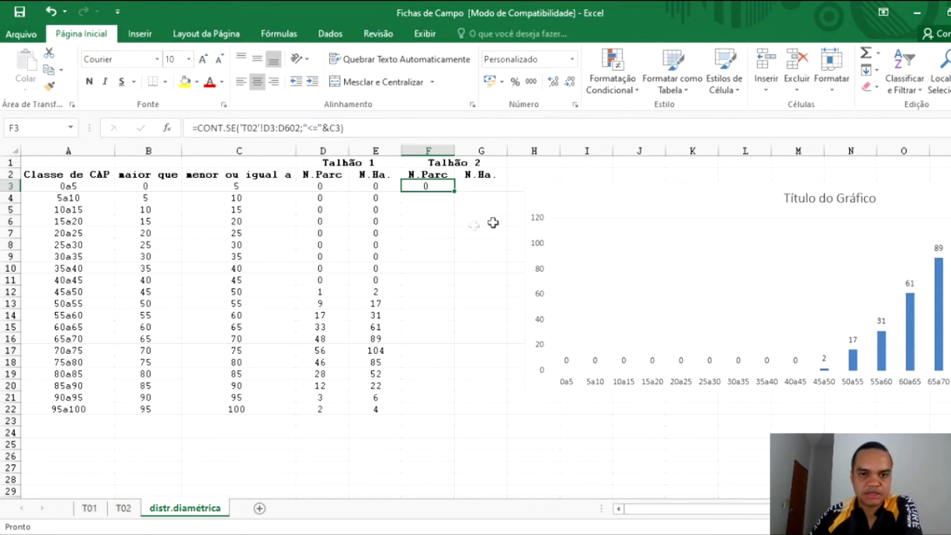
Copy the N.Parc formula for class 5a10 from D4 into F4 under Talhão 2.
{"action": "left_click", "coordinate": [332, 197]}
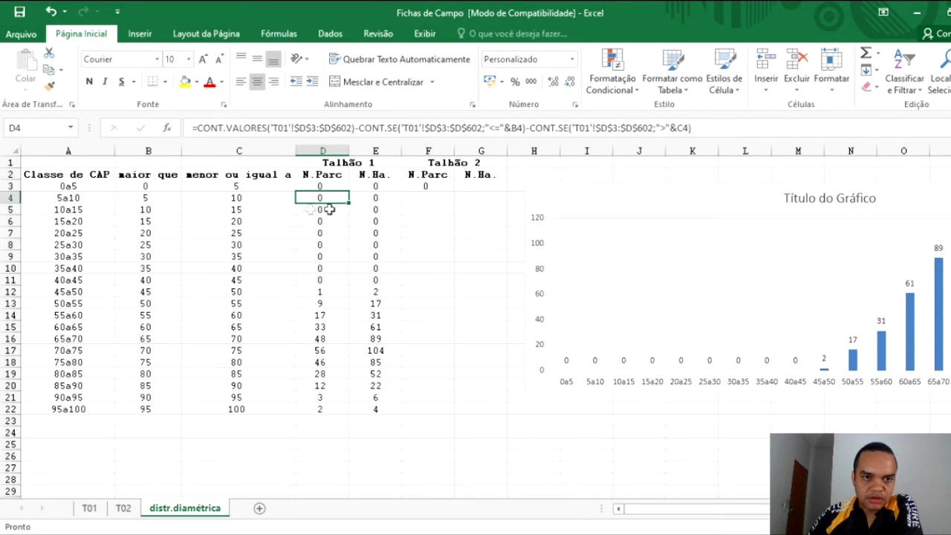
{"action": "key", "text": "ctrl+c"}
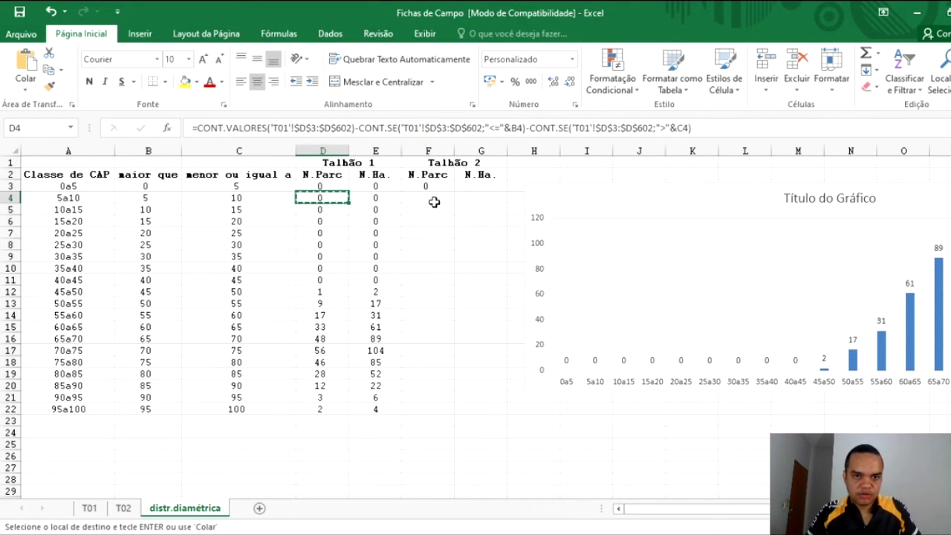
{"action": "left_click", "coordinate": [434, 197]}
{"action": "key", "text": "ctrl+v"}
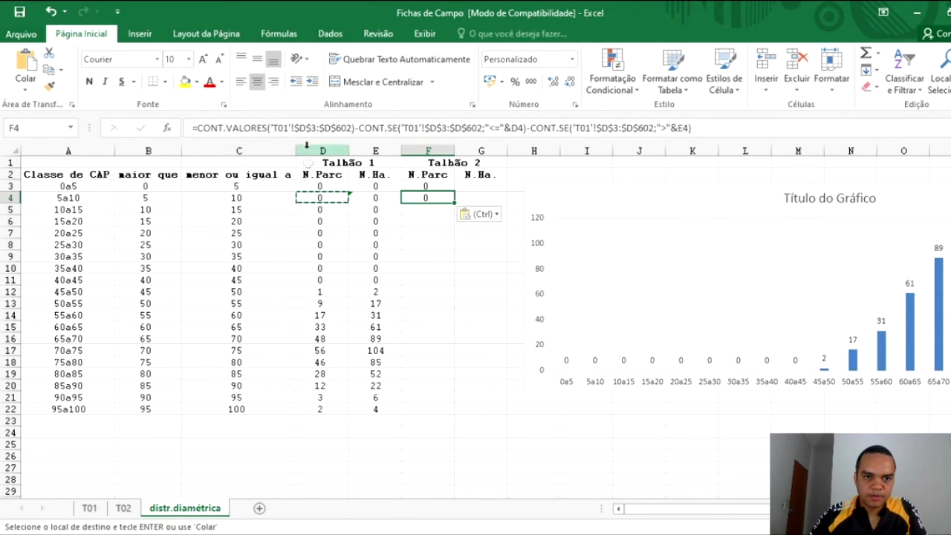
In F4, point the CONT.VALORES and first CONT.SE ranges to sheet T02 and set the "<=" criterion reference to B4.
{"action": "double_click", "coordinate": [426, 196]}
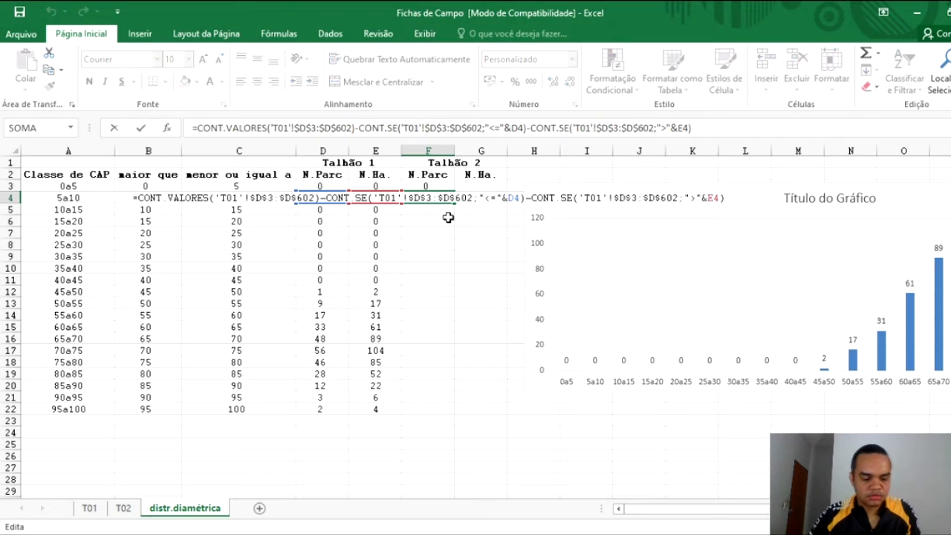
{"action": "left_click", "coordinate": [392, 197]}
{"action": "key", "text": "BackSpace"}
{"action": "type", "text": "2"}
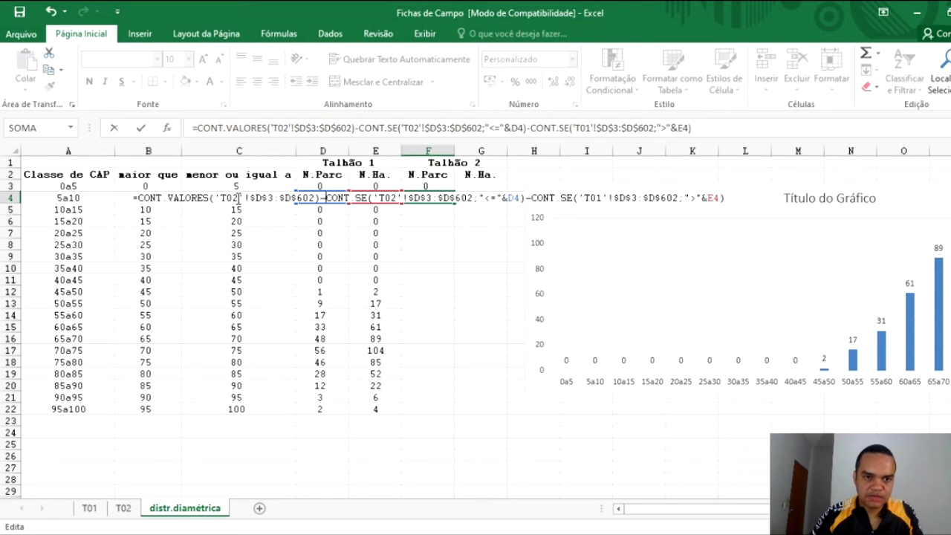
{"action": "key", "text": "Right"}
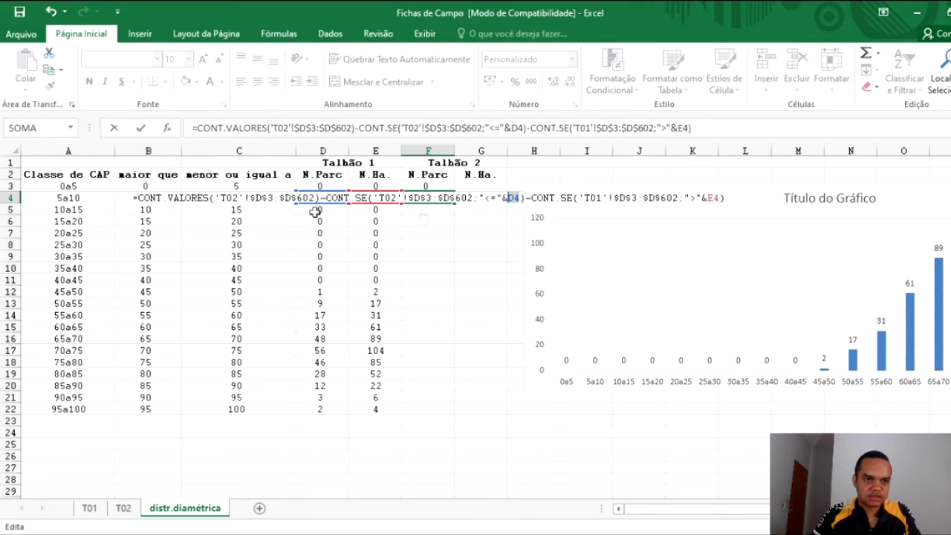
{"action": "left_click", "coordinate": [90, 198]}
{"action": "key", "text": "Right"}
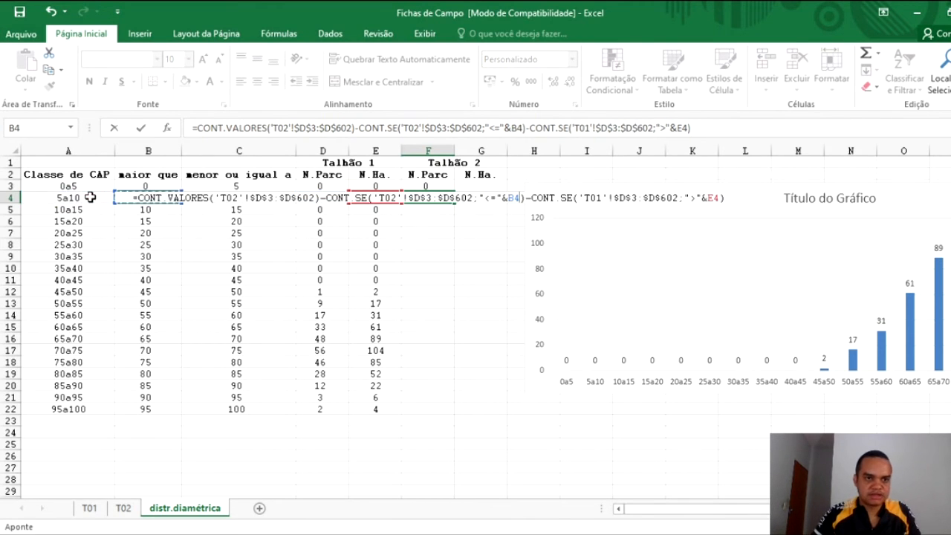
In F4, point the last CONT.SE range to sheet T02 and set its ">" criterion reference to C4.
{"action": "left_click", "coordinate": [536, 199]}
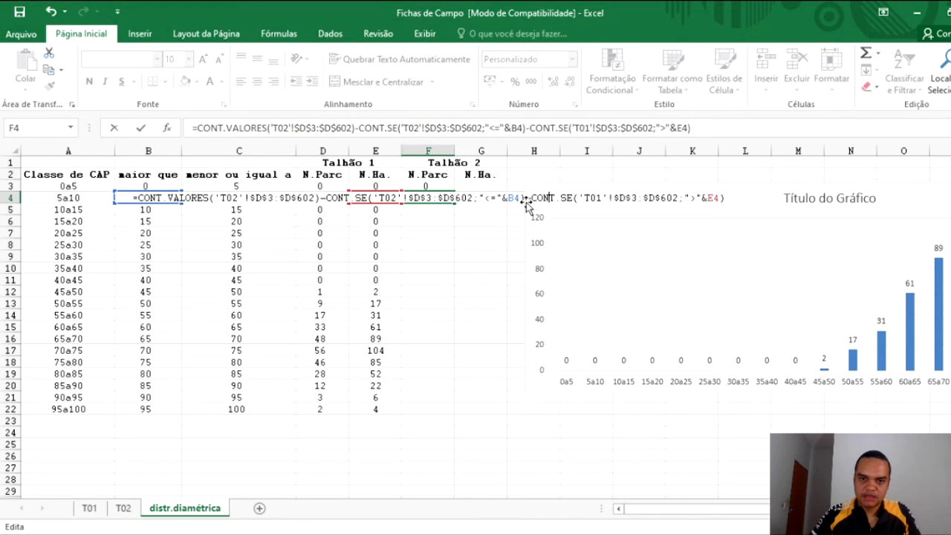
{"action": "key", "text": "BackSpace"}
{"action": "type", "text": "2"}
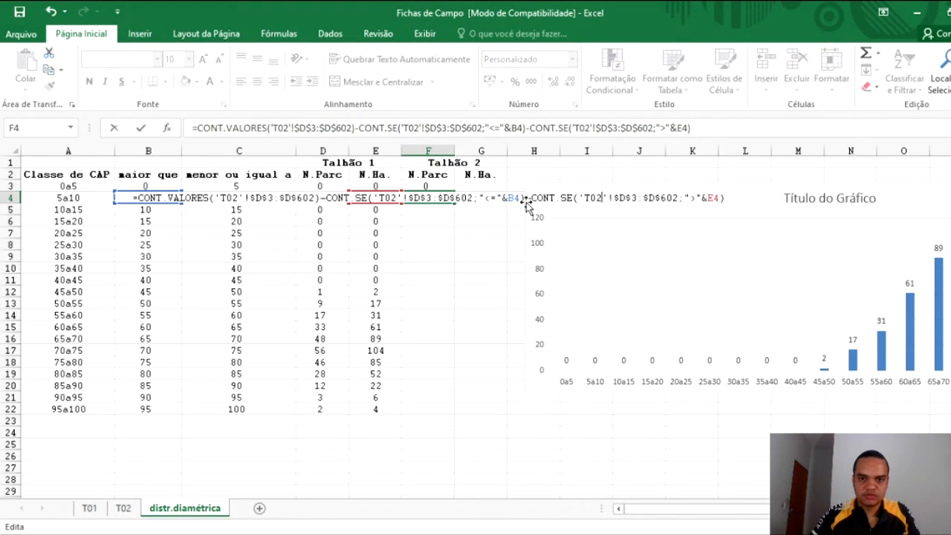
{"action": "key", "text": "Right"}
{"action": "key", "text": "Right"}
{"action": "key", "text": "Right"}
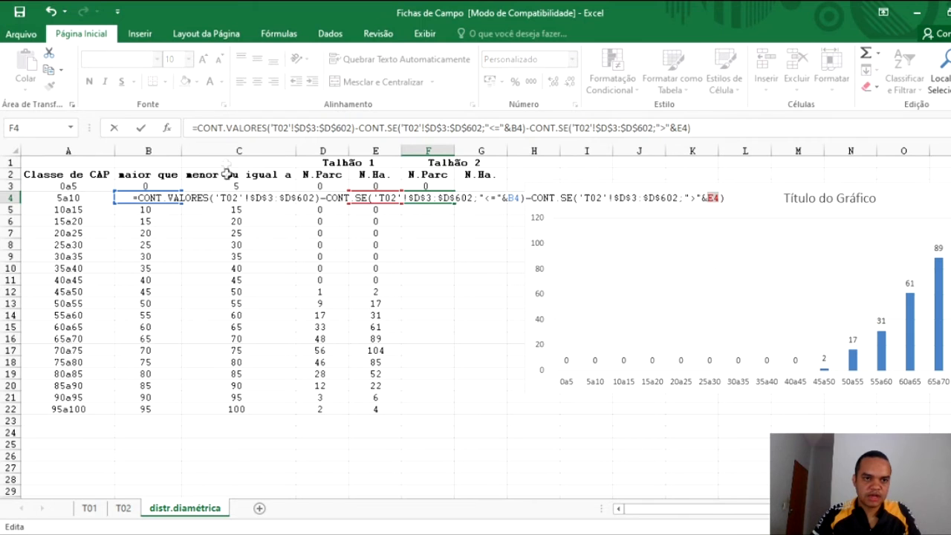
{"action": "type", "text": "C4"}
{"action": "key", "text": "Return"}
{"action": "key", "text": "Up"}
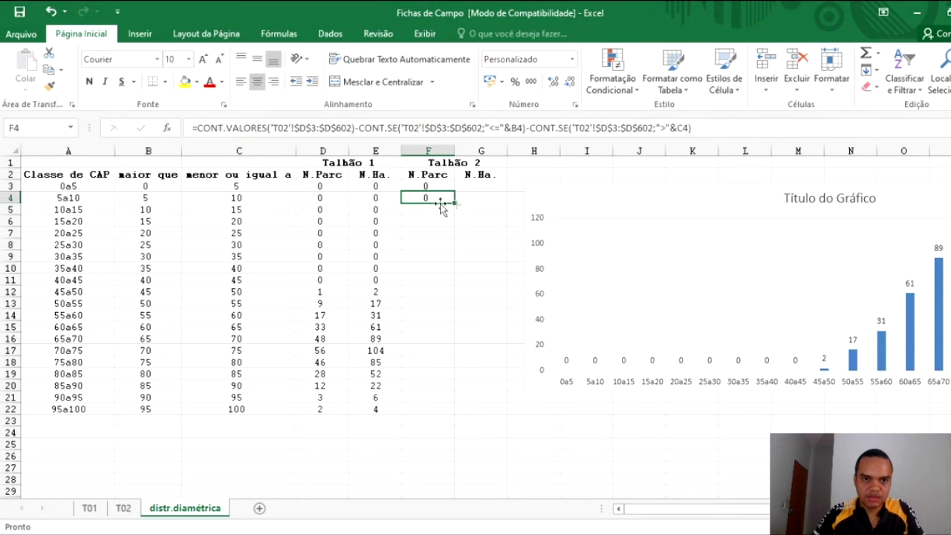
Compare the N.Parc formulas in D4 and F4 and review the sheet references, ranges and criteria in F4.
{"action": "left_click", "coordinate": [334, 198]}
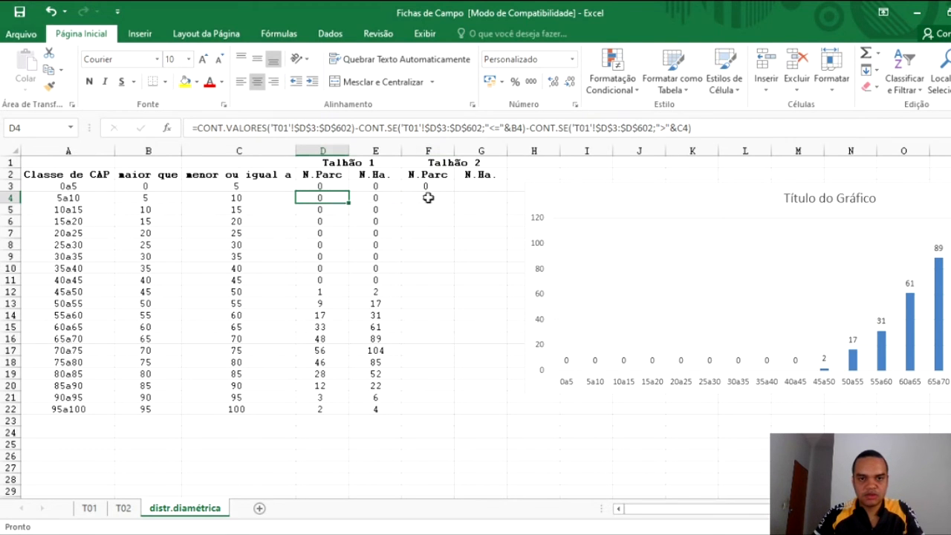
{"action": "left_click", "coordinate": [428, 197]}
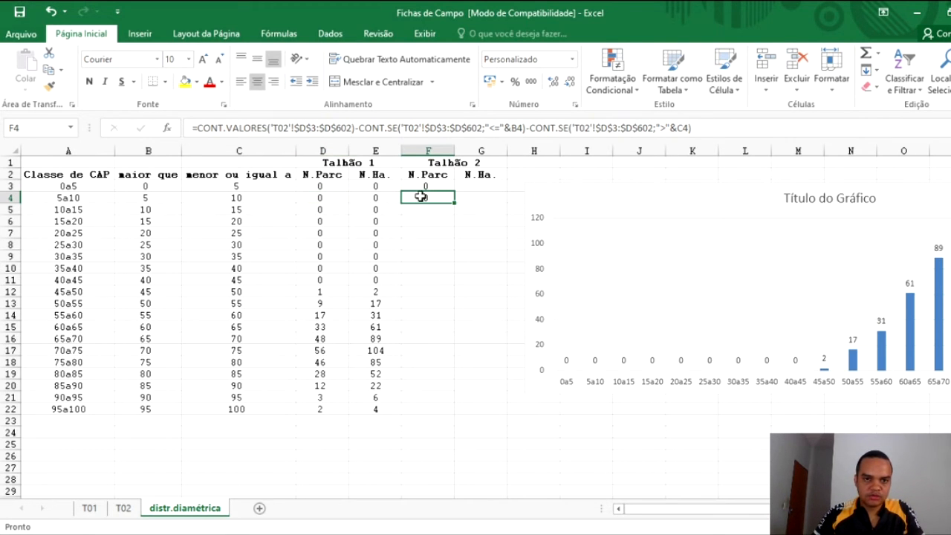
{"action": "double_click", "coordinate": [421, 196]}
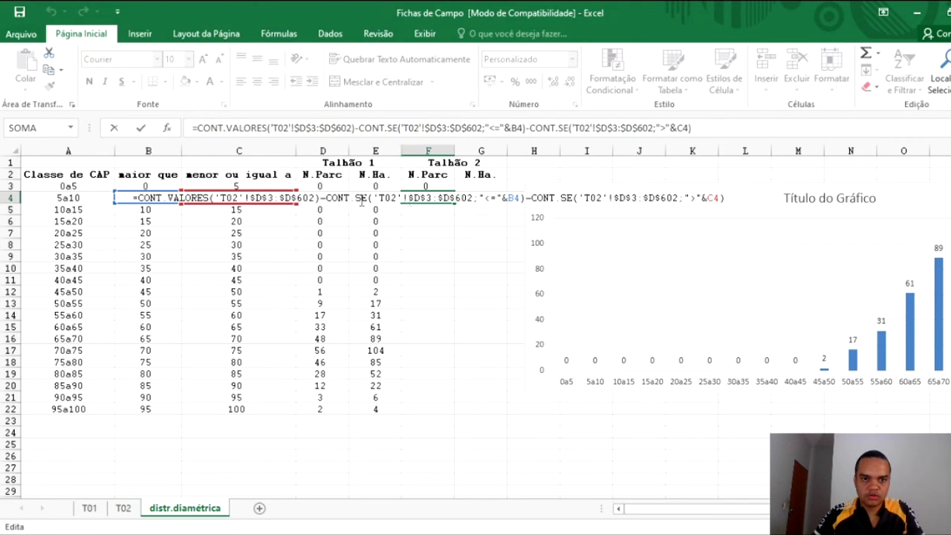
{"action": "left_click", "coordinate": [137, 197]}
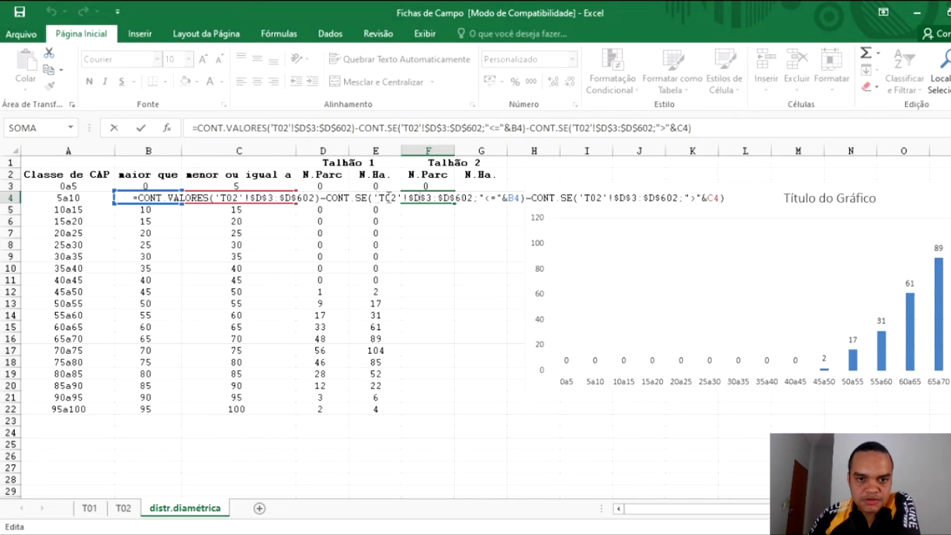
{"action": "left_click_drag", "start_coordinate": [425, 200], "coordinate": [453, 202]}
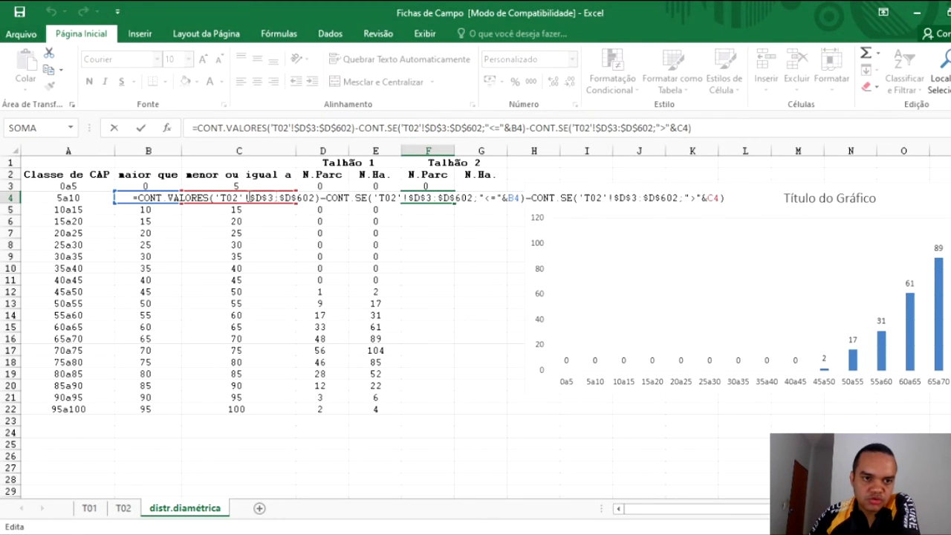
{"action": "key", "text": "Return"}
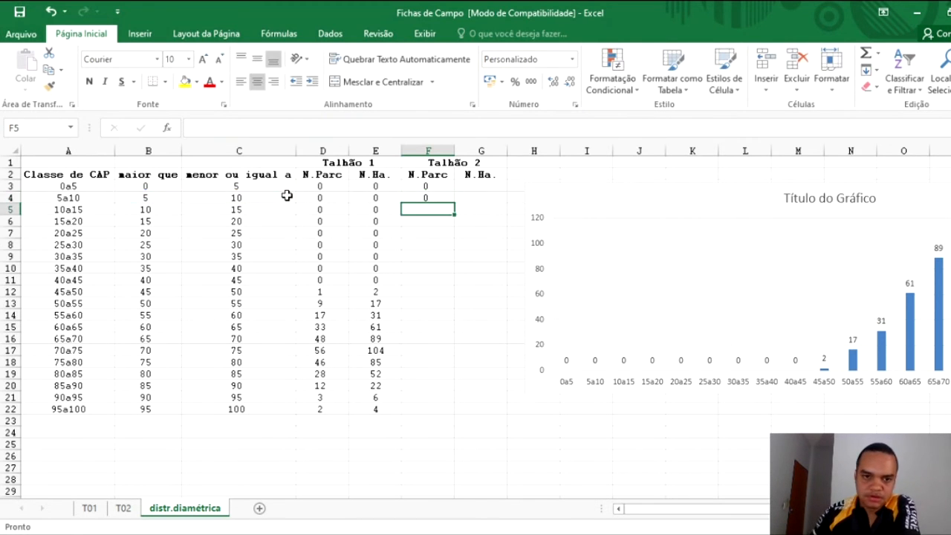
{"action": "left_click", "coordinate": [447, 197]}
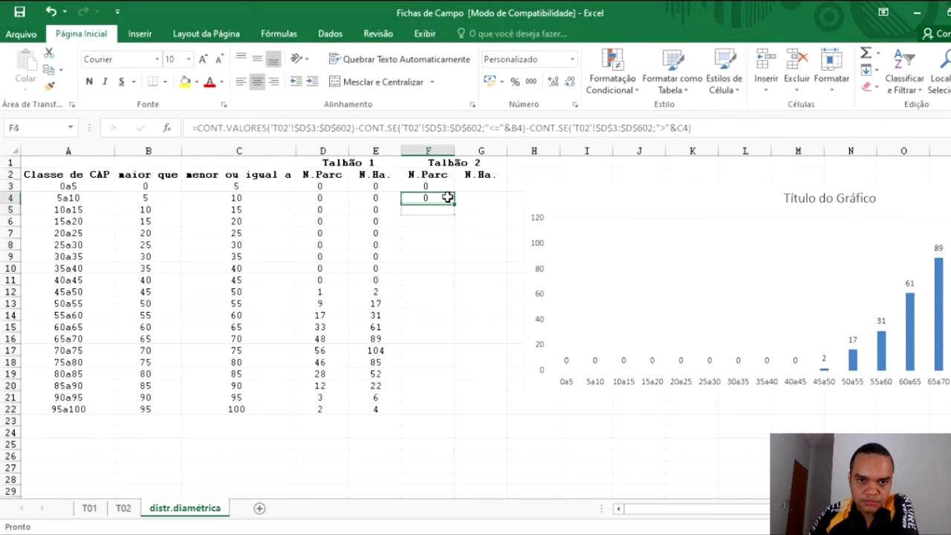
Fill the Talhão 2 N.Parc formula from F4 down to F22.
{"action": "left_click", "coordinate": [324, 198]}
{"action": "left_click", "coordinate": [429, 197]}
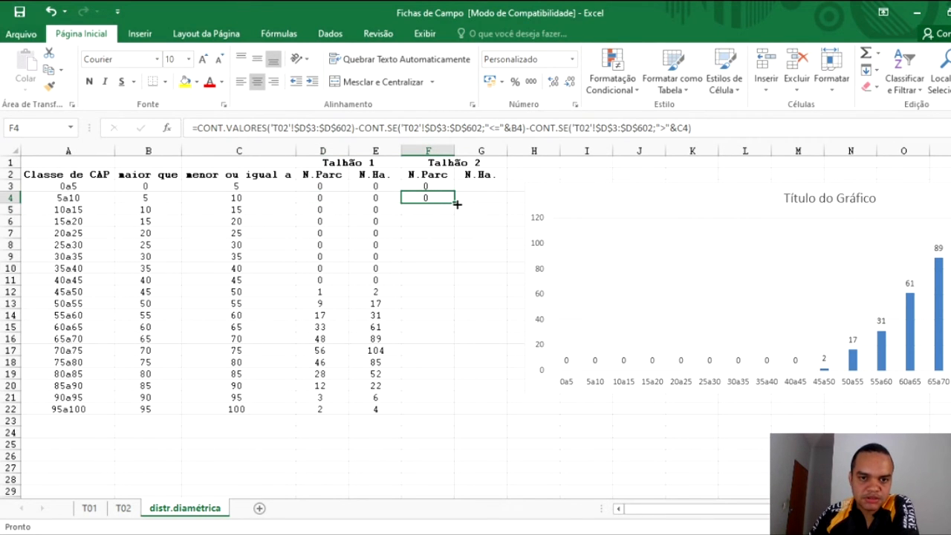
{"action": "double_click", "coordinate": [456, 203]}
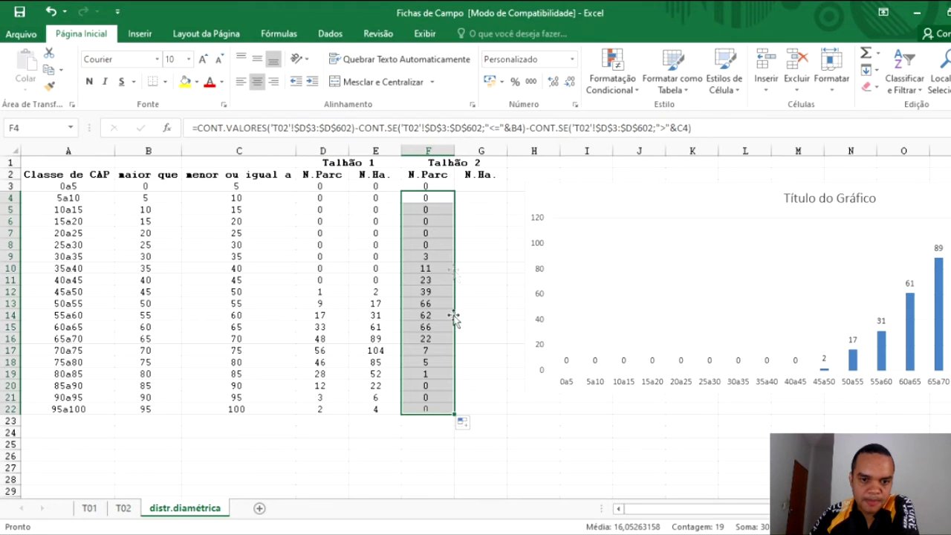
{"action": "left_click", "coordinate": [448, 279]}
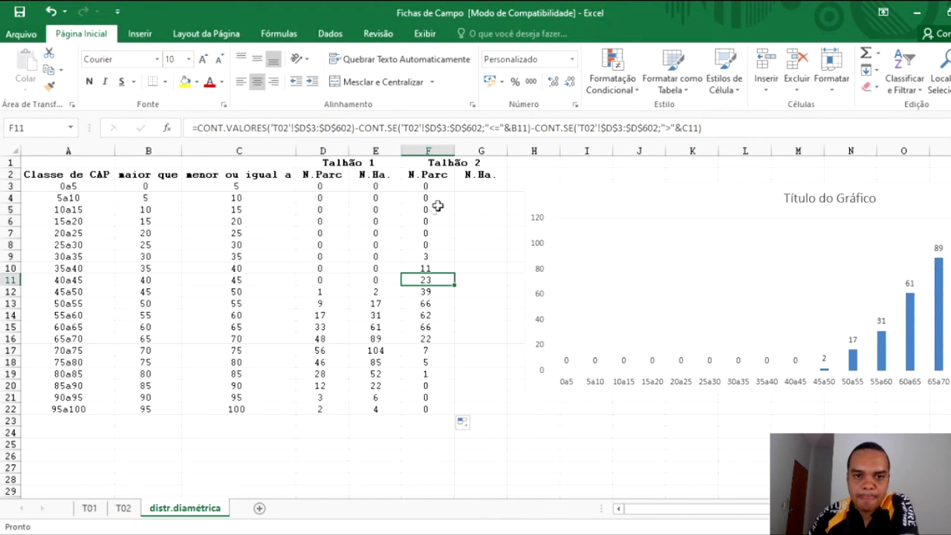
Check the N.Ha. formula in E3 against the number and area of plots in the summary at the end of sheet T02.
{"action": "left_click", "coordinate": [388, 185]}
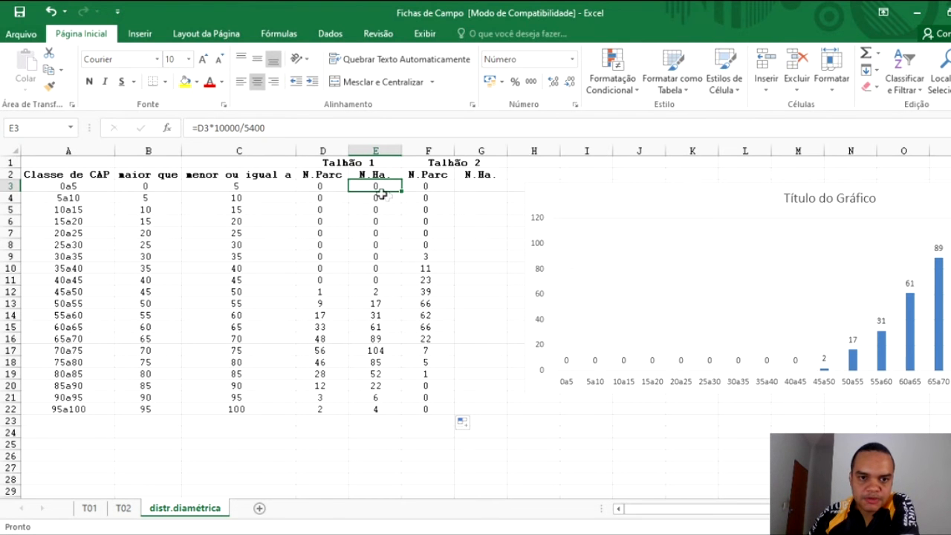
{"action": "left_click", "coordinate": [123, 508]}
{"action": "scroll", "coordinate": [157, 377], "scroll_direction": "down", "scroll_amount": 3}
{"action": "key", "text": "ctrl+End"}
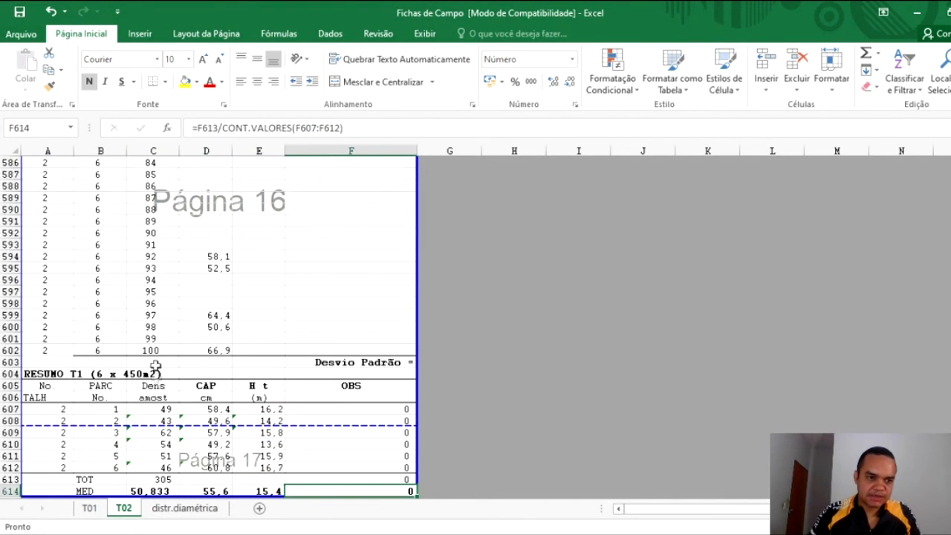
{"action": "left_click", "coordinate": [141, 337]}
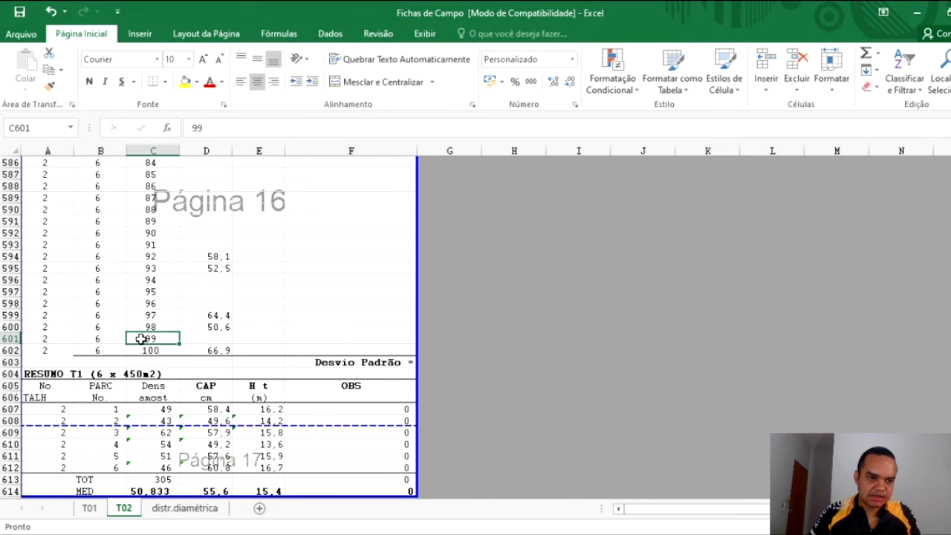
{"action": "left_click", "coordinate": [169, 513]}
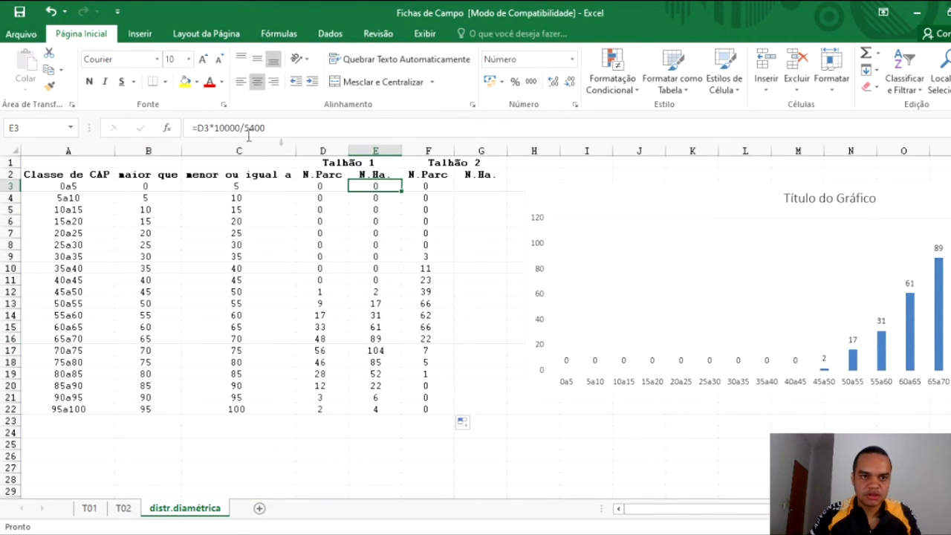
{"action": "left_click", "coordinate": [219, 128]}
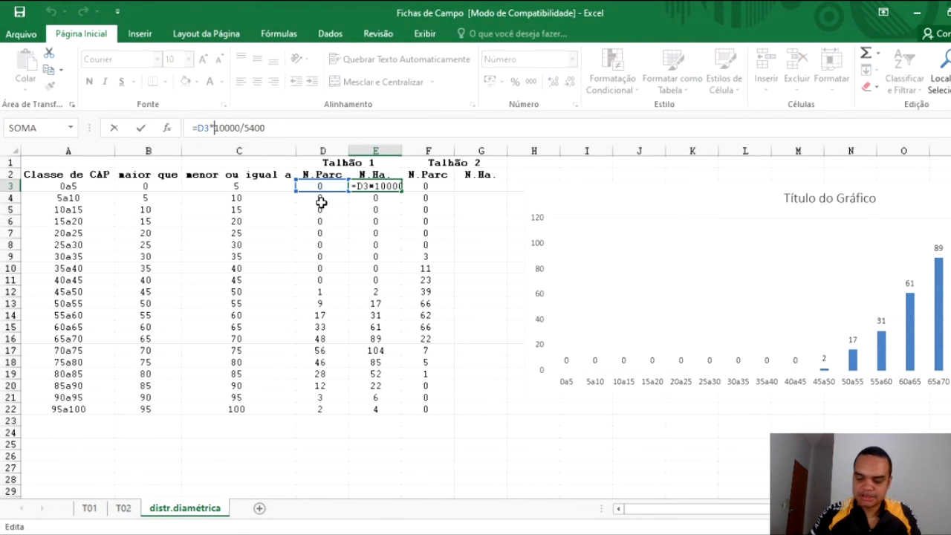
{"action": "key", "text": "Return"}
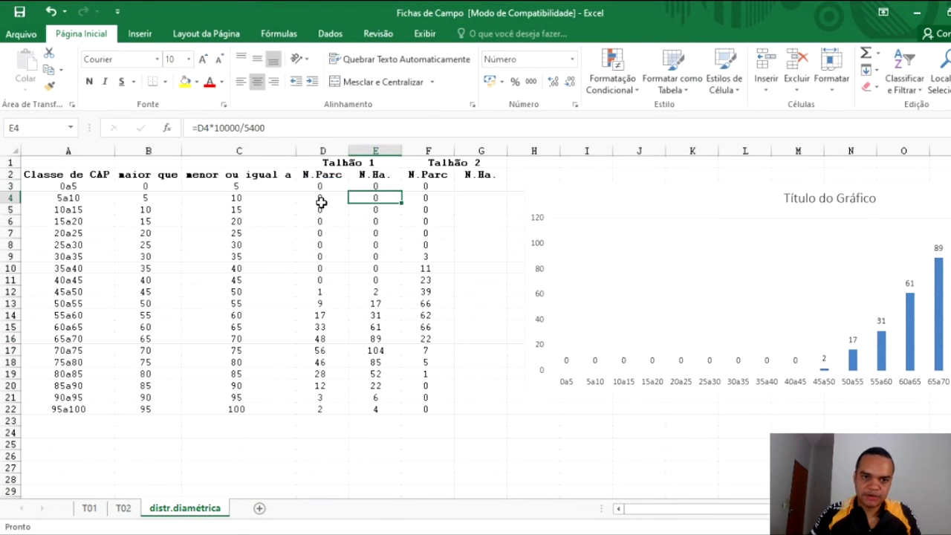
Copy the N.Ha. formula from E3 into G3 under Talhão 2 and fill it down to G22.
{"action": "left_click", "coordinate": [382, 186]}
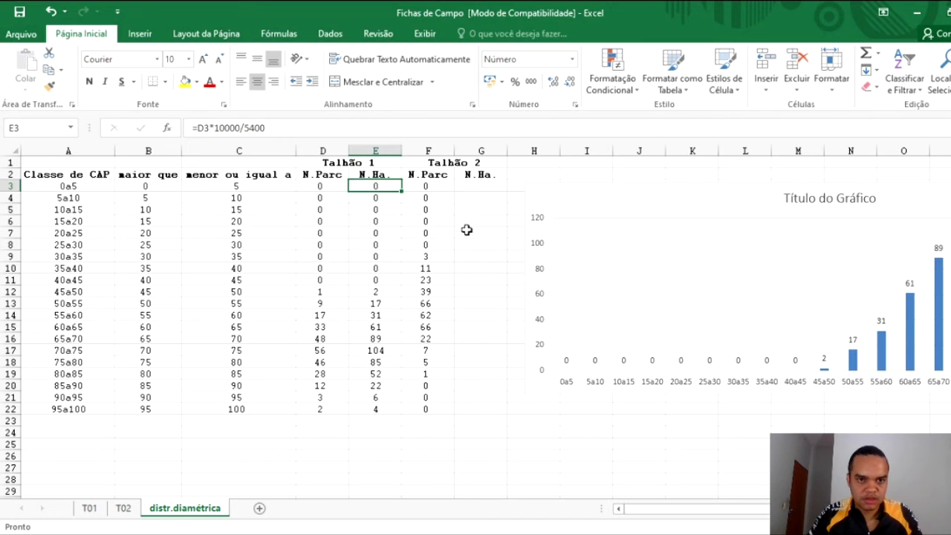
{"action": "key", "text": "ctrl+c"}
{"action": "left_click", "coordinate": [476, 187]}
{"action": "key", "text": "ctrl+v"}
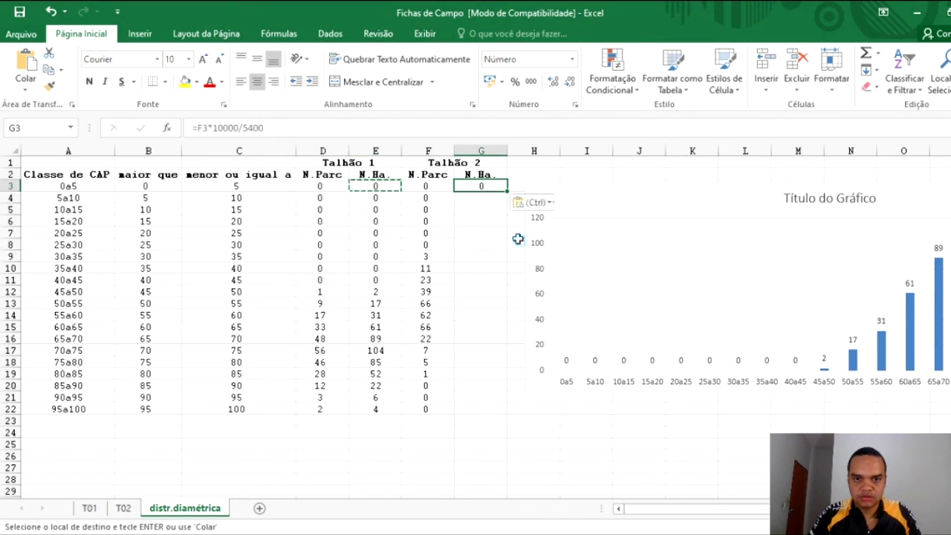
{"action": "double_click", "coordinate": [507, 192]}
{"action": "left_click_drag", "start_coordinate": [481, 188], "coordinate": [476, 404]}
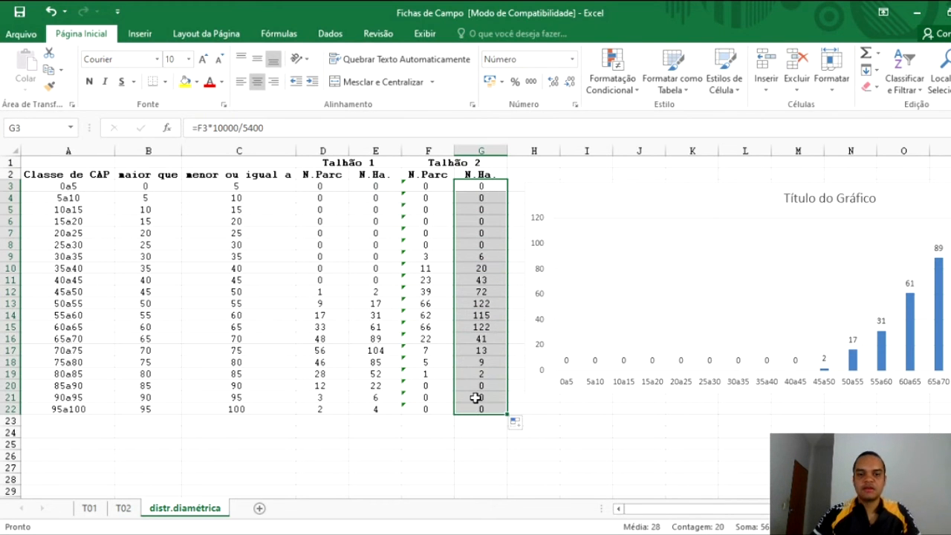
{"action": "left_click", "coordinate": [484, 291]}
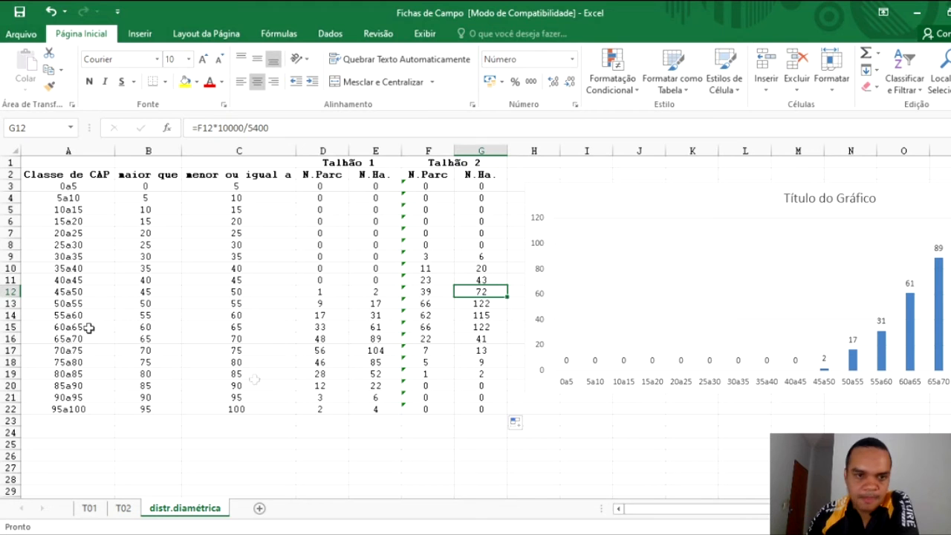
Insert a clustered column chart of the Talhão 2 N.Ha. values in G3:G22 with the classes in A3:A22 as categories.
{"action": "left_click_drag", "start_coordinate": [82, 188], "coordinate": [104, 409]}
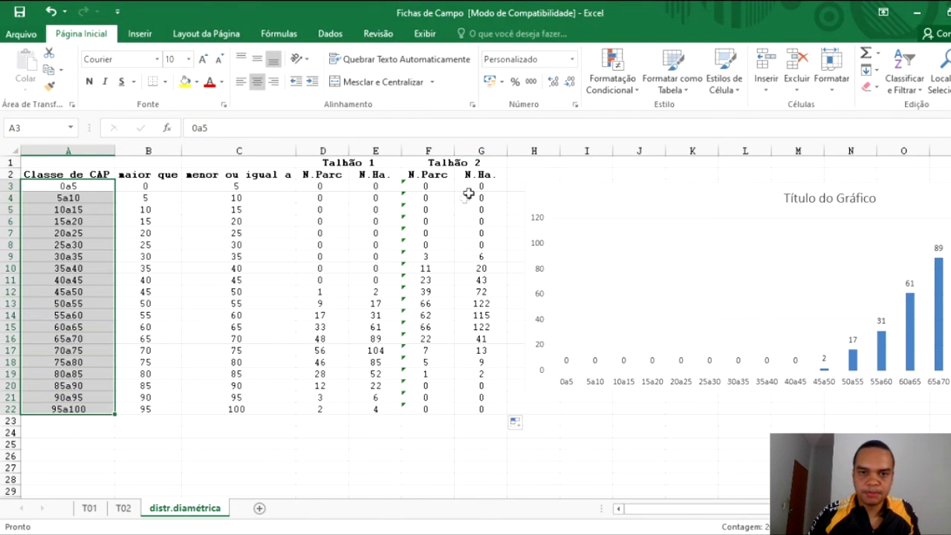
{"action": "left_click_drag", "start_coordinate": [476, 185], "coordinate": [482, 408]}
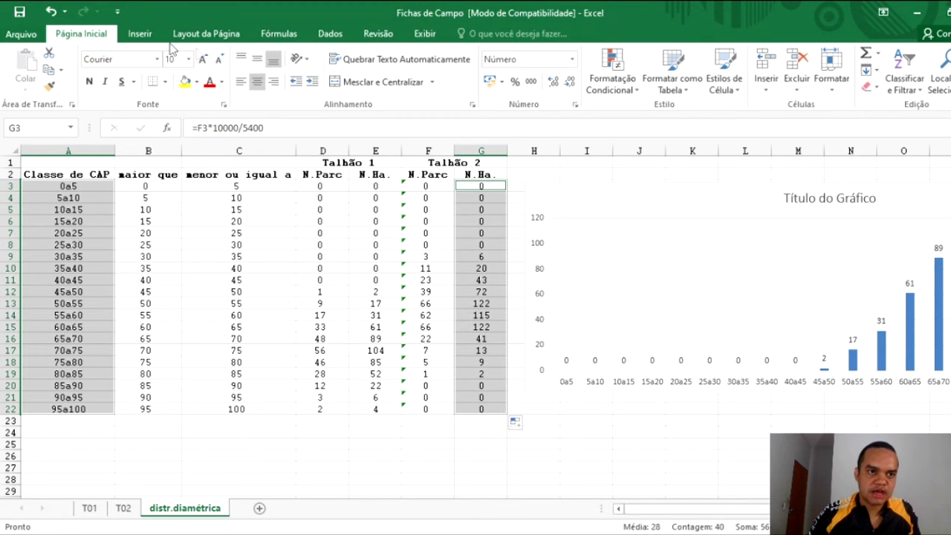
{"action": "left_click", "coordinate": [140, 33]}
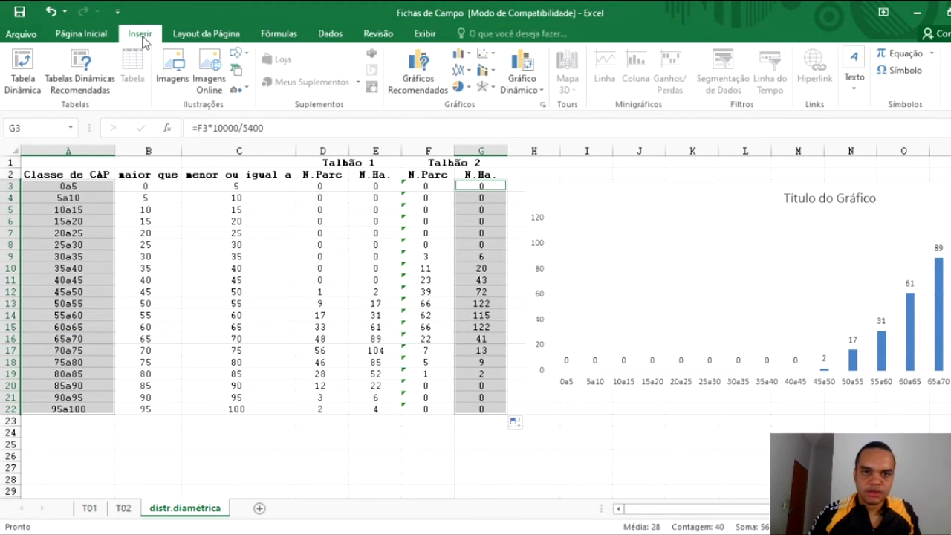
{"action": "left_click", "coordinate": [469, 58]}
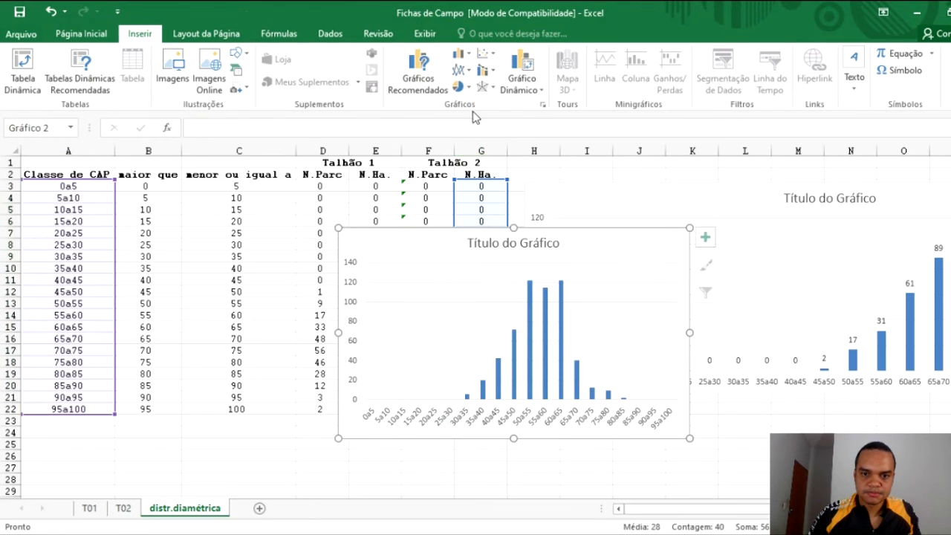
Move the Talhão 2 chart directly below the Talhão 1 chart and widen it to match that chart's width.
{"action": "scroll", "coordinate": [461, 151], "scroll_direction": "down", "scroll_amount": 1}
{"action": "left_click_drag", "start_coordinate": [382, 203], "coordinate": [723, 361]}
{"action": "scroll", "coordinate": [700, 334], "scroll_direction": "down", "scroll_amount": 2}
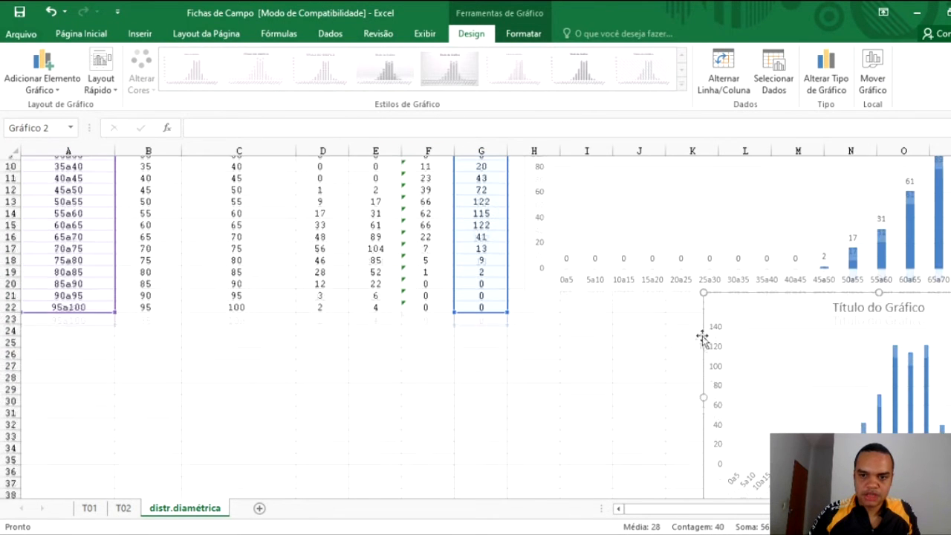
{"action": "left_click_drag", "start_coordinate": [706, 304], "coordinate": [556, 307]}
{"action": "scroll", "coordinate": [556, 308], "scroll_direction": "down", "scroll_amount": 1}
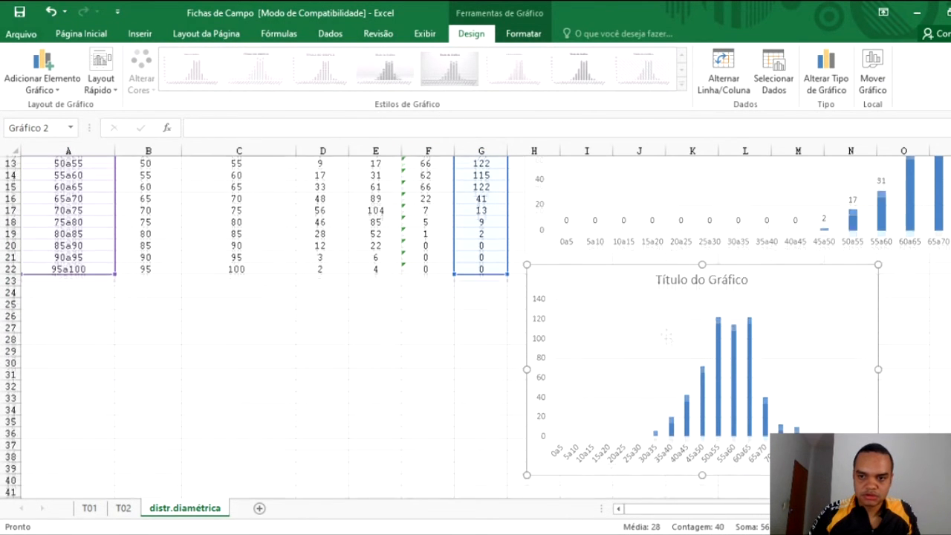
{"action": "scroll", "coordinate": [476, 312], "scroll_direction": "right", "scroll_amount": 3}
{"action": "scroll", "coordinate": [807, 297], "scroll_direction": "up", "scroll_amount": 4}
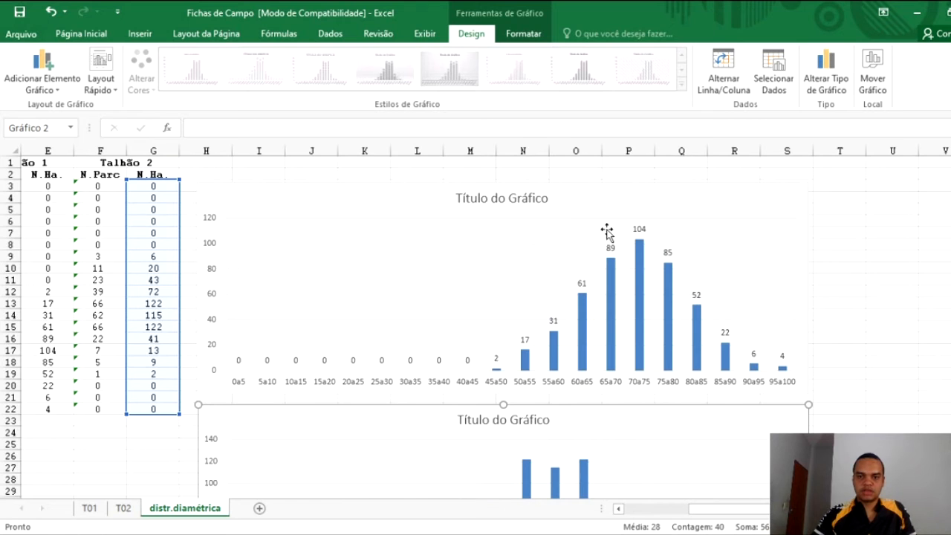
{"action": "scroll", "coordinate": [608, 234], "scroll_direction": "down", "scroll_amount": 1}
{"action": "scroll", "coordinate": [499, 257], "scroll_direction": "down", "scroll_amount": 3}
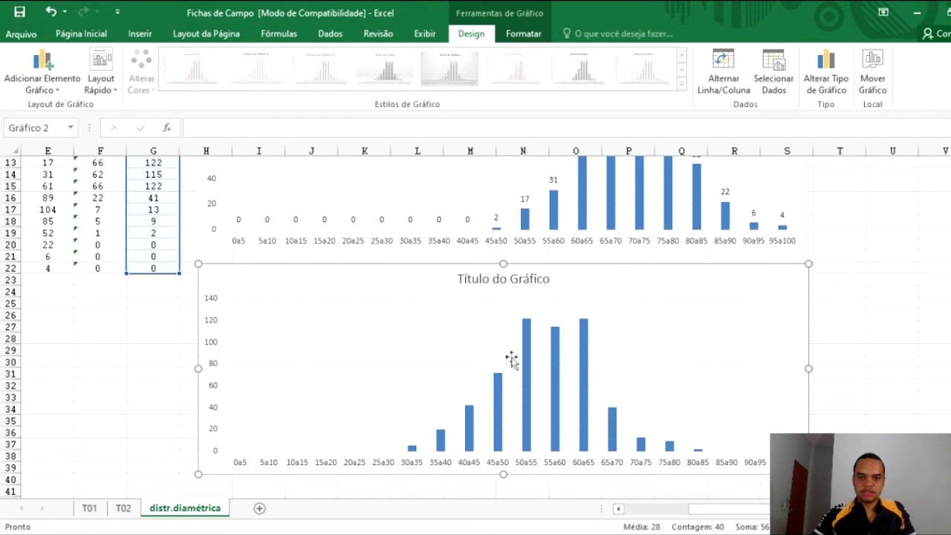
Add data labels to the columns of the Talhão 2 chart and compare it with the Talhão 1 chart.
{"action": "left_click", "coordinate": [527, 384]}
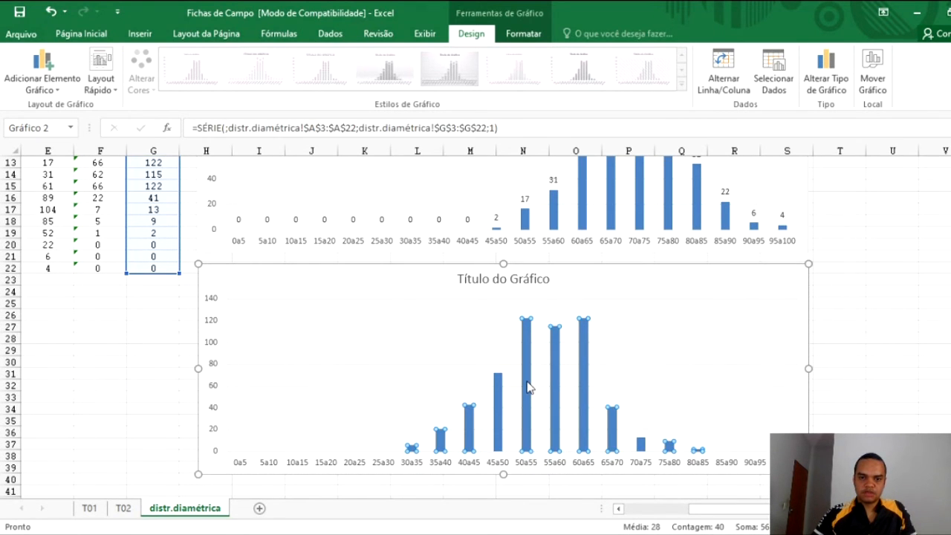
{"action": "left_click", "coordinate": [602, 476]}
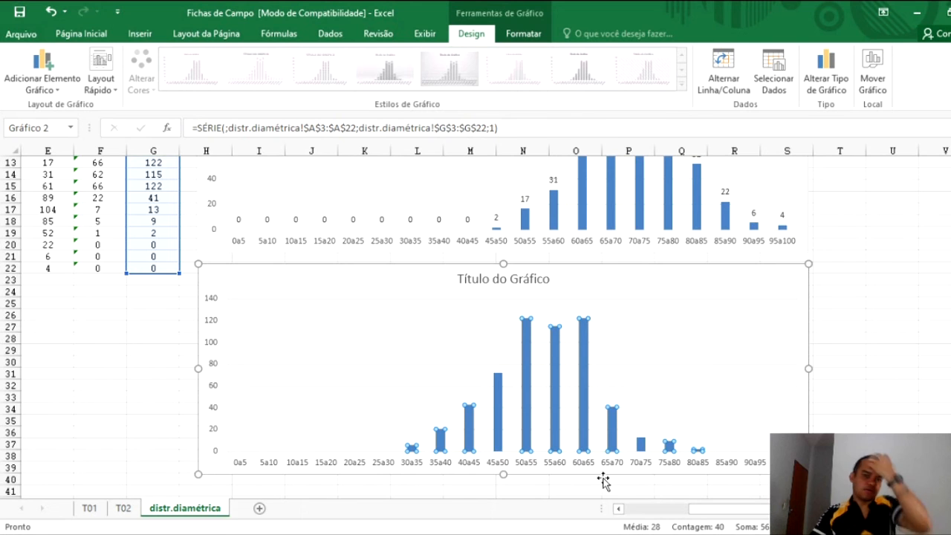
{"action": "left_click_drag", "start_coordinate": [862, 397], "coordinate": [864, 388]}
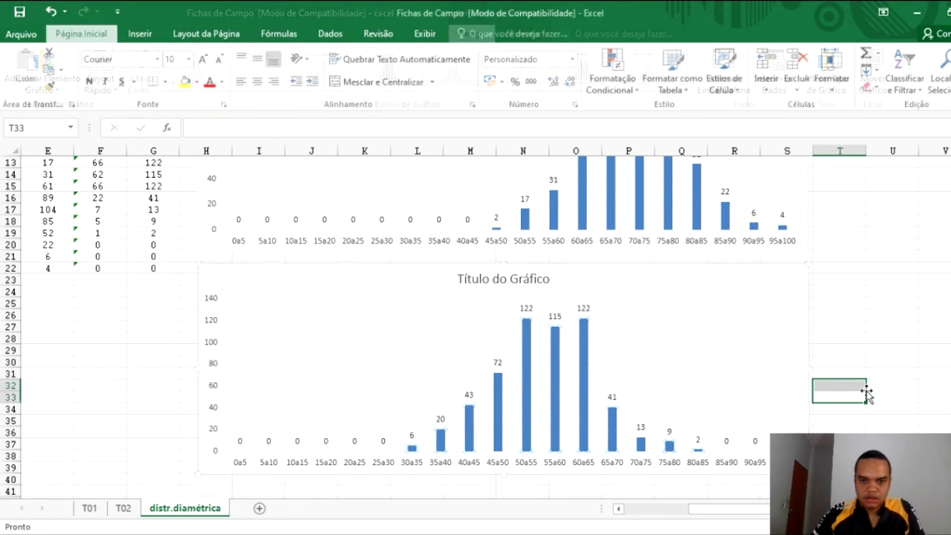
{"action": "scroll", "coordinate": [866, 356], "scroll_direction": "up", "scroll_amount": 4}
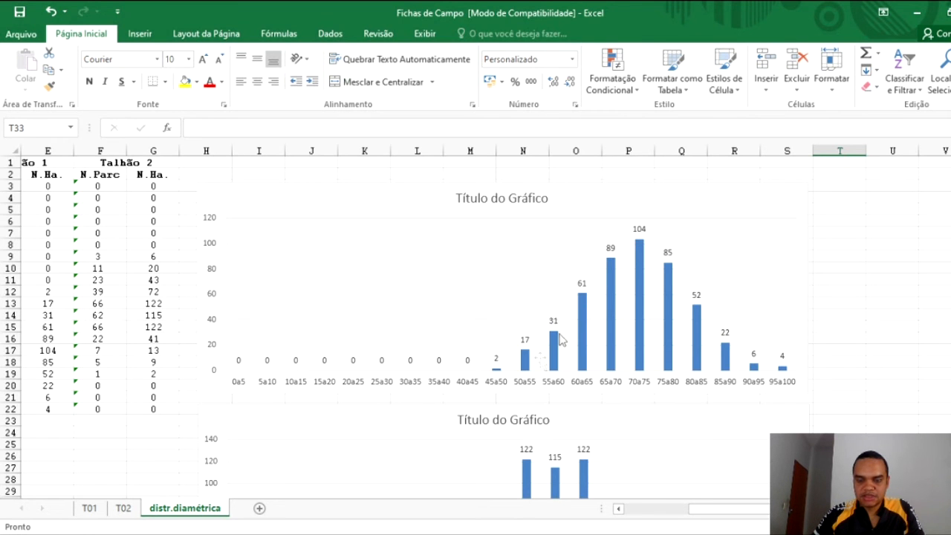
{"action": "scroll", "coordinate": [724, 355], "scroll_direction": "down", "scroll_amount": 3}
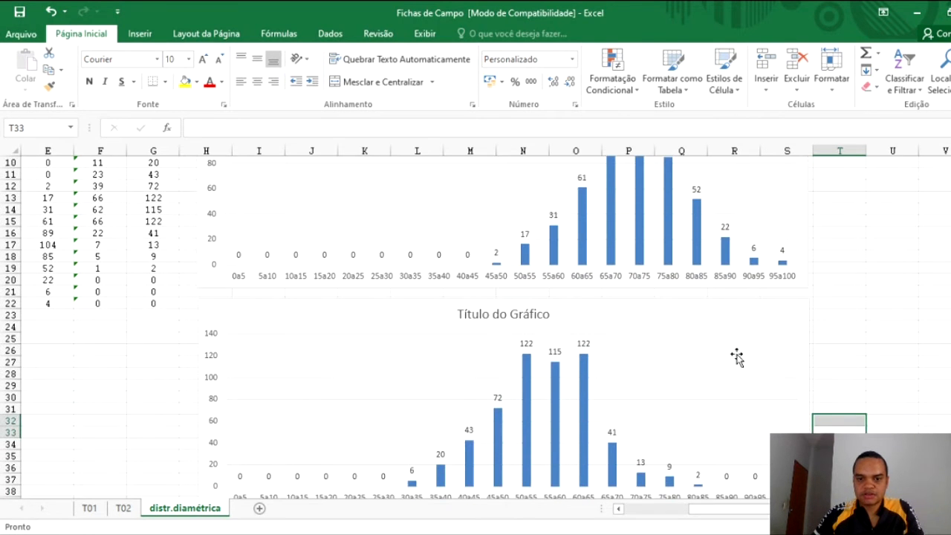
{"action": "left_click", "coordinate": [866, 325]}
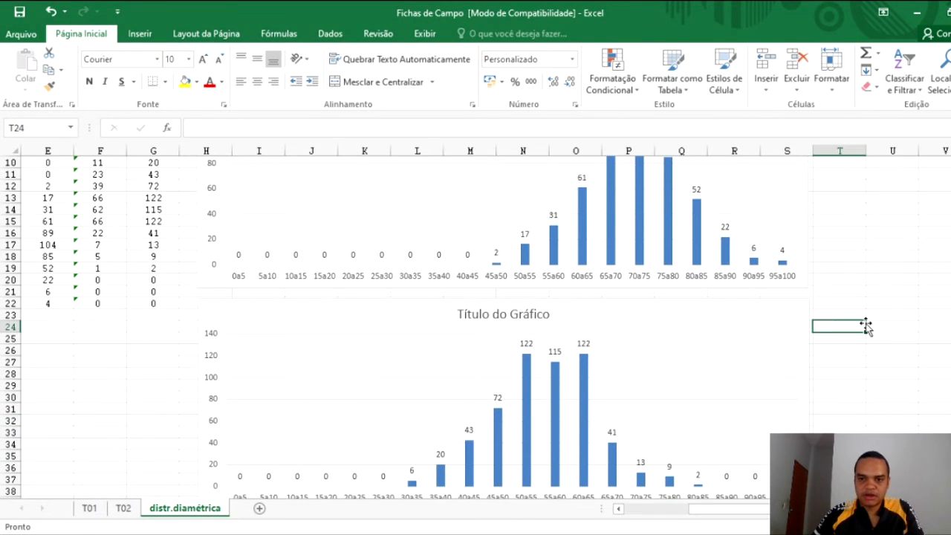
Copy the Talhão 2 chart into the Talhão 1 chart as a second series and delete the separate Talhão 2 chart.
{"action": "left_click", "coordinate": [665, 325]}
{"action": "scroll", "coordinate": [512, 327], "scroll_direction": "down", "scroll_amount": 2}
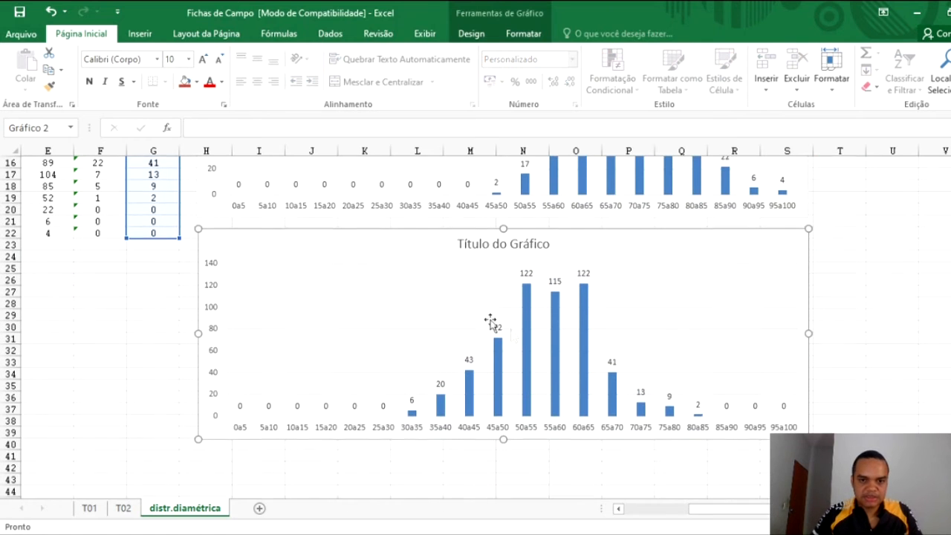
{"action": "scroll", "coordinate": [499, 323], "scroll_direction": "up", "scroll_amount": 5}
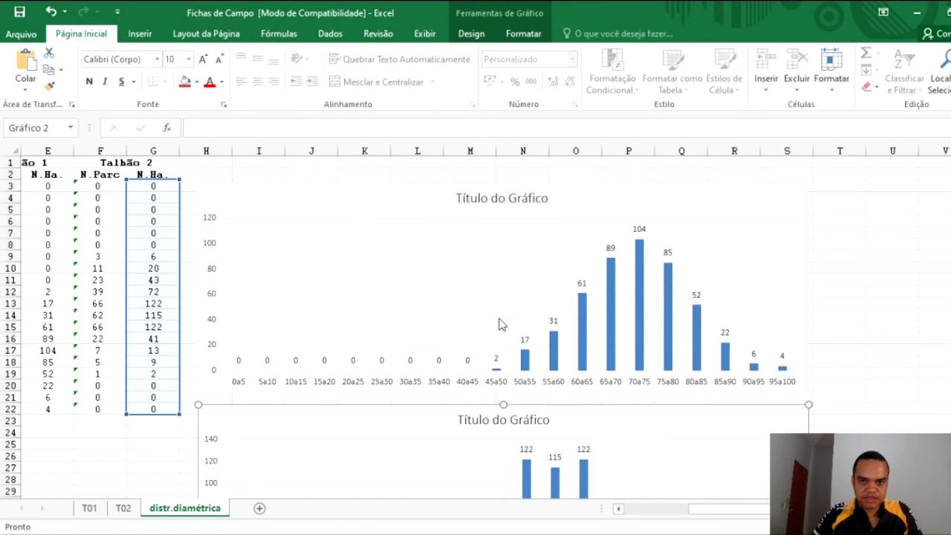
{"action": "left_click", "coordinate": [565, 196]}
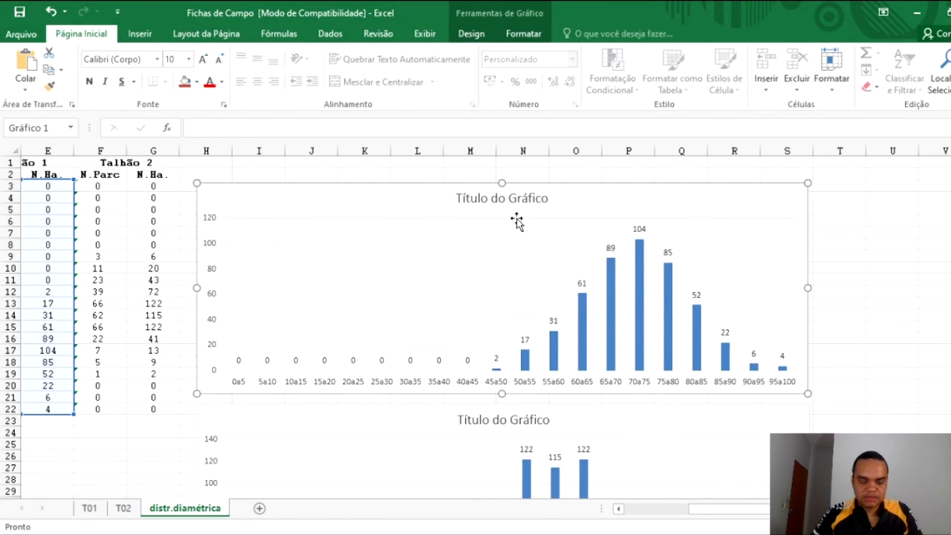
{"action": "key", "text": "ctrl+v"}
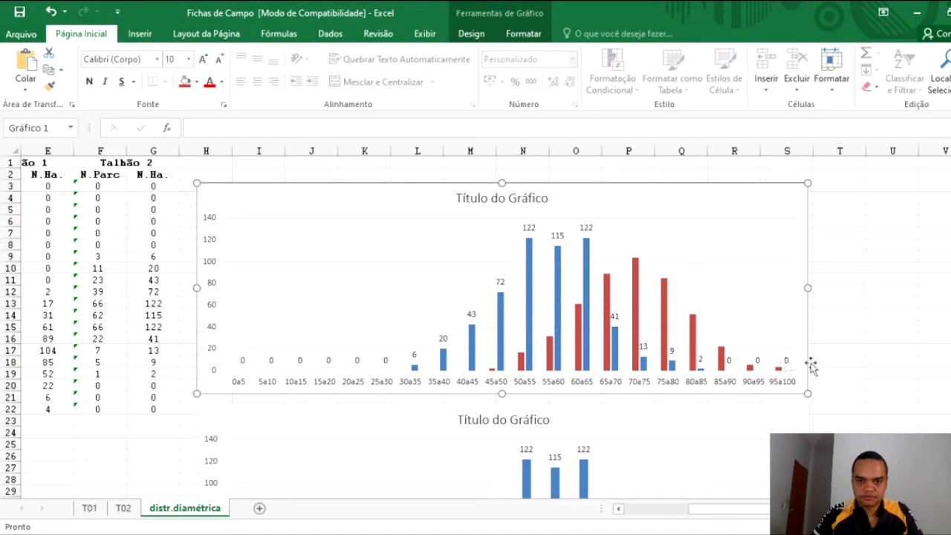
{"action": "left_click", "coordinate": [860, 353]}
{"action": "left_click", "coordinate": [783, 427]}
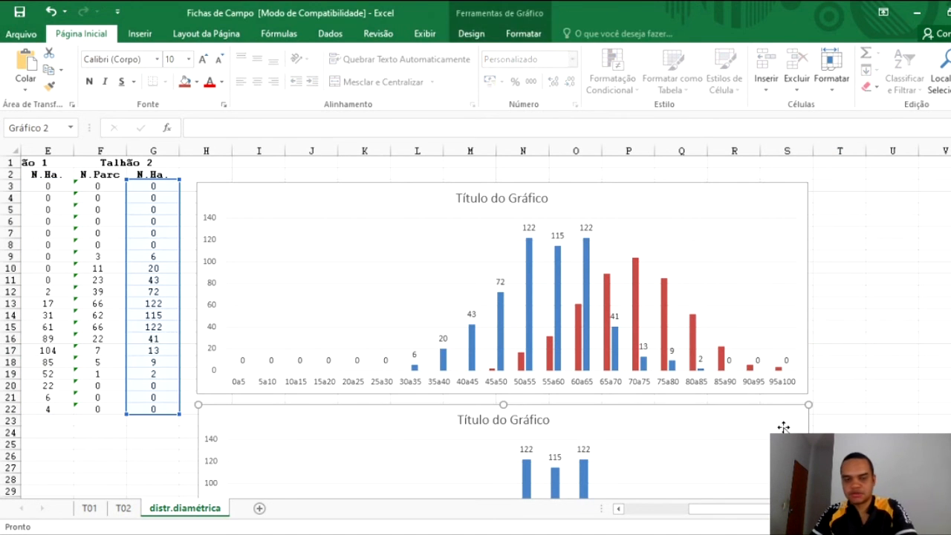
{"action": "key", "text": "Delete"}
Inspect the Talhão 2 and Talhão 1 series in the combined chart and their source ranges.
{"action": "left_click", "coordinate": [502, 328]}
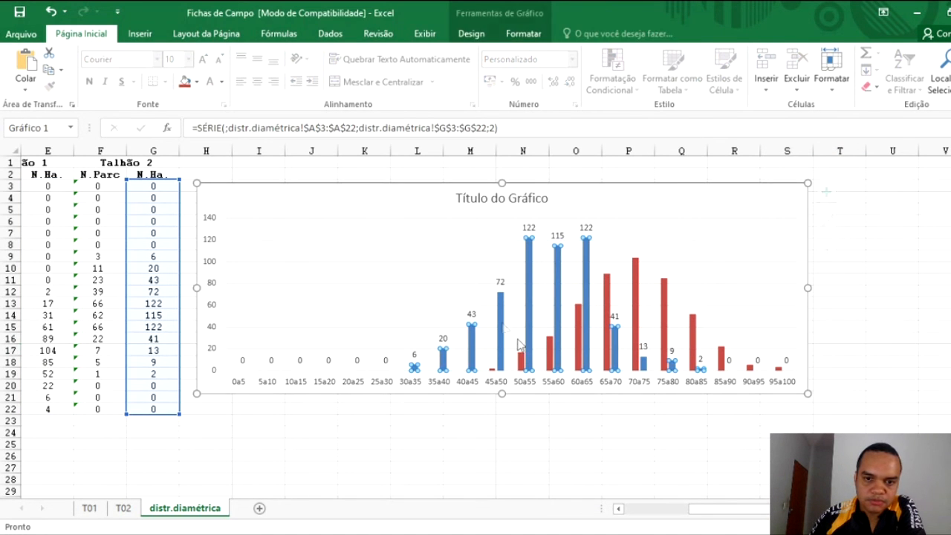
{"action": "mouse_move", "coordinate": [725, 515]}
{"action": "left_mouse_down"}
{"action": "mouse_move", "coordinate": [671, 511]}
{"action": "mouse_move", "coordinate": [732, 513]}
{"action": "left_mouse_up"}
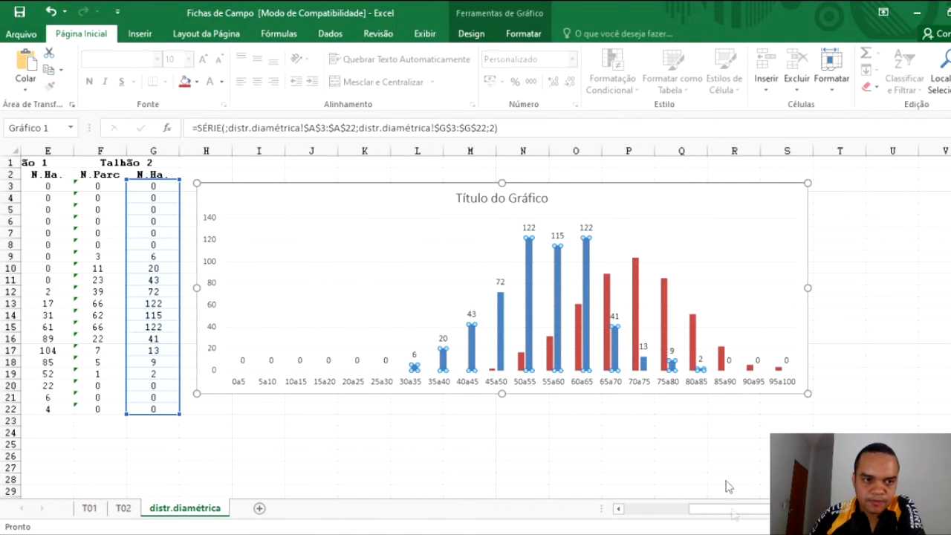
{"action": "left_click", "coordinate": [606, 304]}
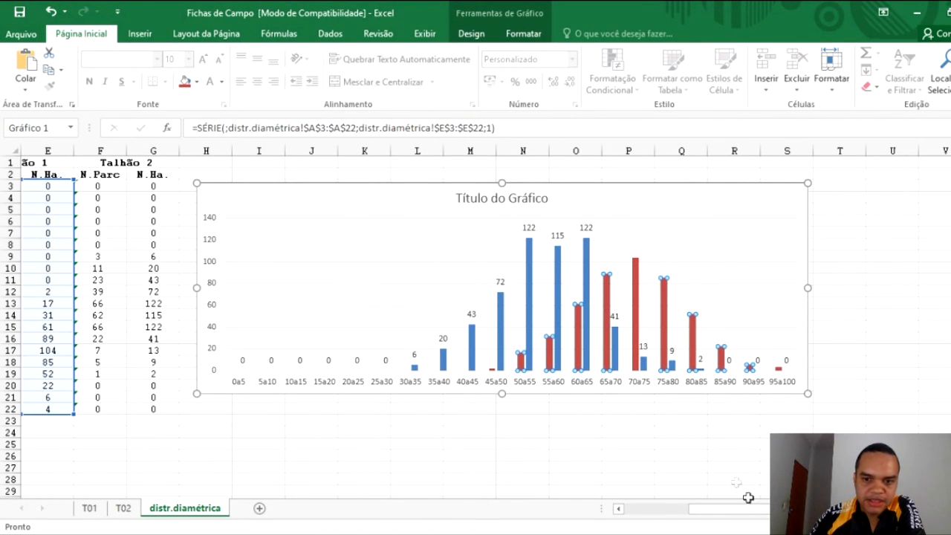
Add data labels to the Talhão 1 columns and enlarge the combined chart down to about row 28 and across to column V.
{"action": "mouse_move", "coordinate": [750, 518]}
{"action": "left_mouse_down"}
{"action": "mouse_move", "coordinate": [708, 515]}
{"action": "mouse_move", "coordinate": [748, 513]}
{"action": "left_mouse_up"}
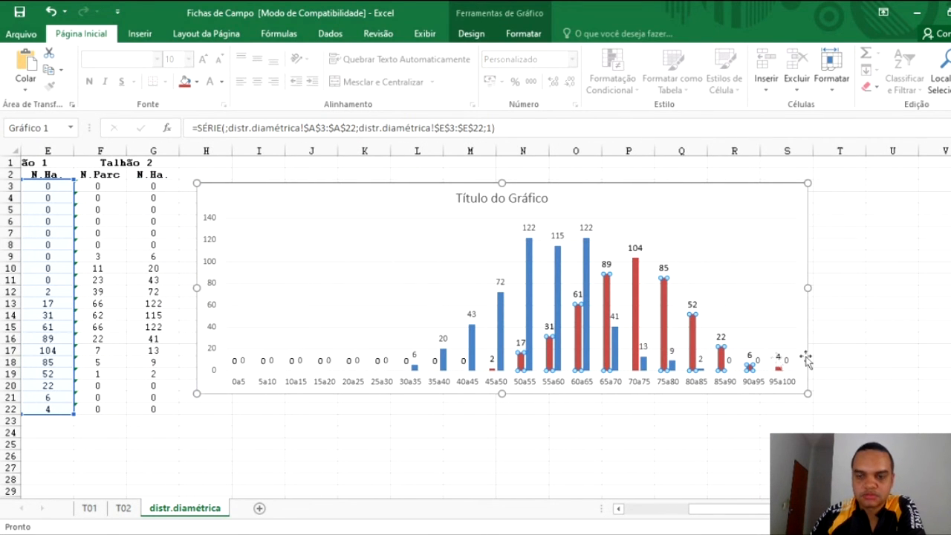
{"action": "left_click", "coordinate": [868, 329]}
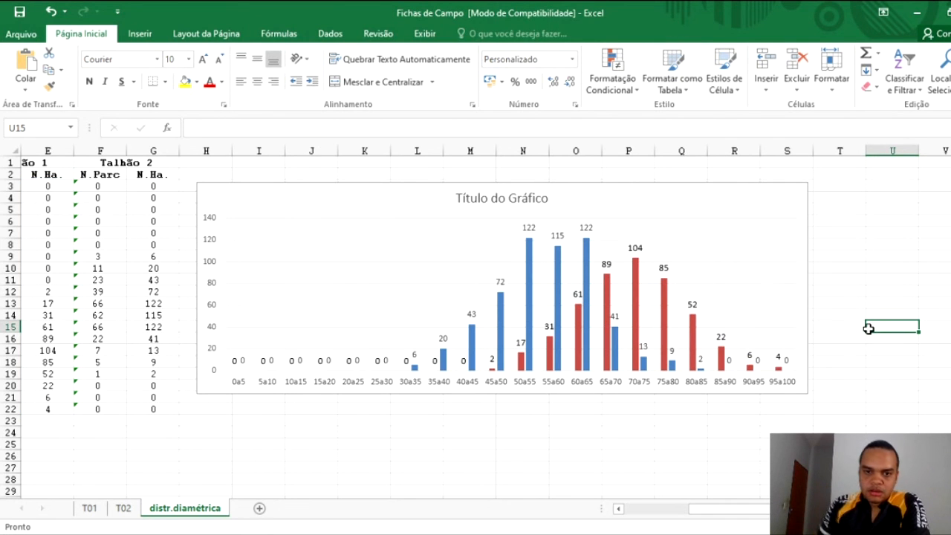
{"action": "left_click", "coordinate": [640, 312]}
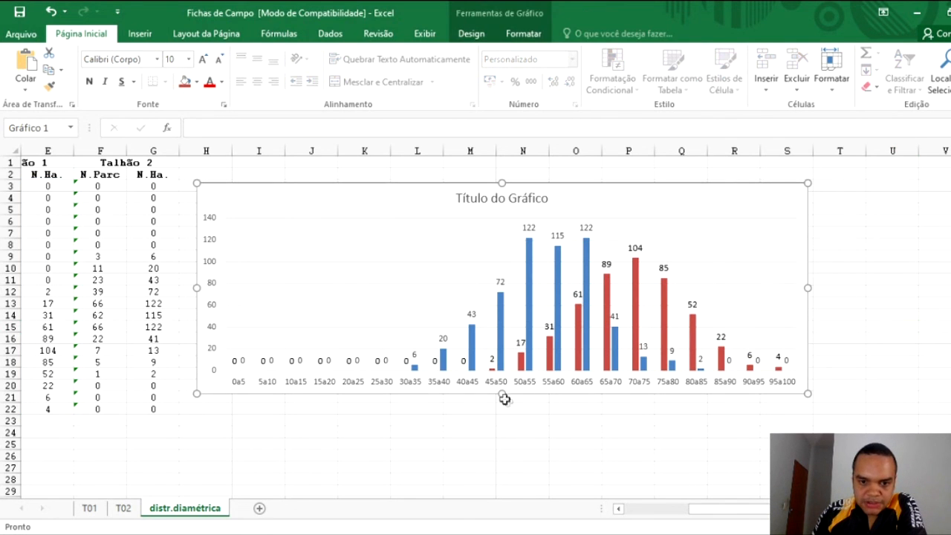
{"action": "left_click_drag", "start_coordinate": [502, 391], "coordinate": [502, 478]}
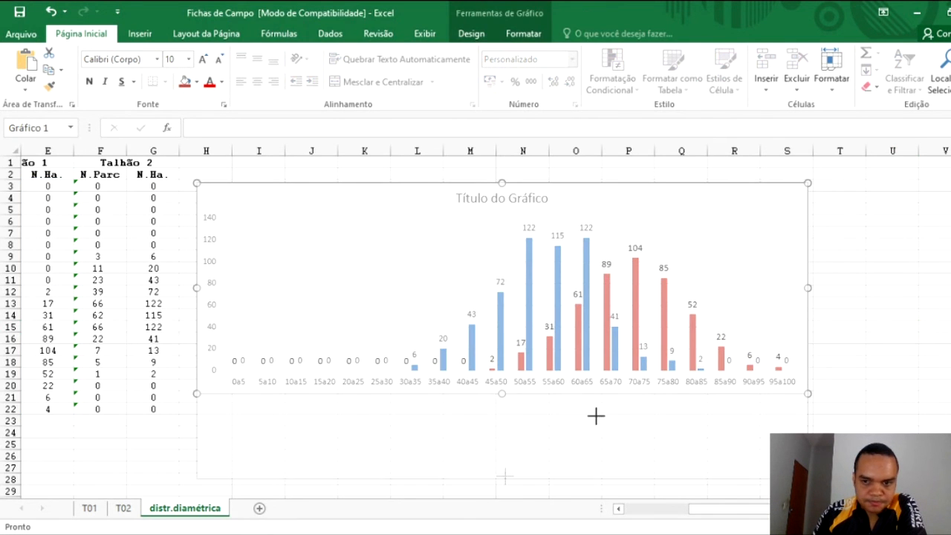
{"action": "left_click_drag", "start_coordinate": [807, 330], "coordinate": [950, 323]}
{"action": "left_click", "coordinate": [950, 508]}
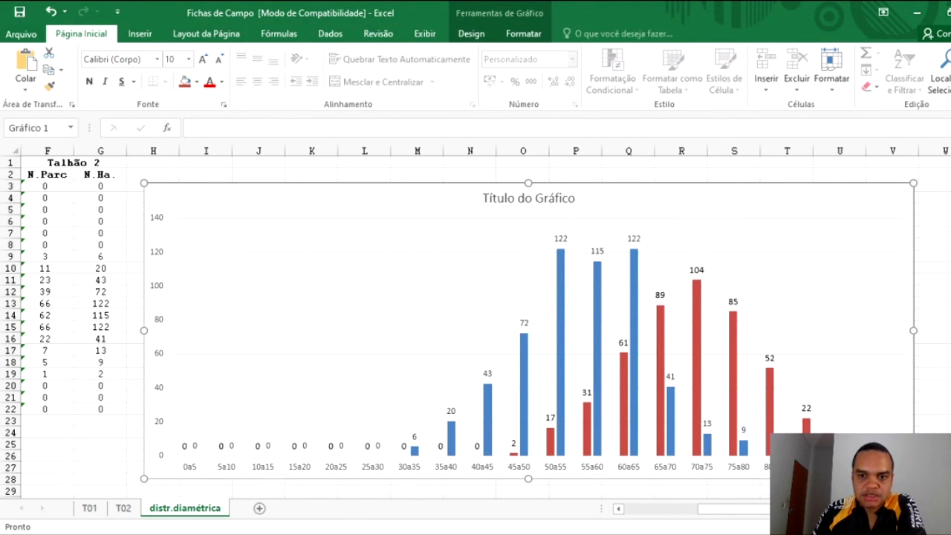
{"action": "scroll", "coordinate": [476, 327], "scroll_direction": "down", "scroll_amount": 1}
{"action": "left_click", "coordinate": [947, 363]}
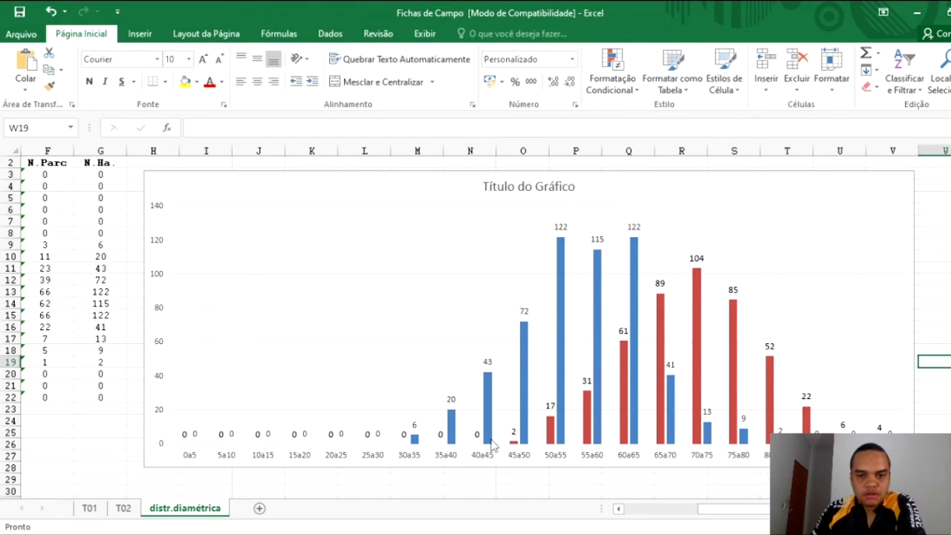
Check the Talhão 1 series in the chart and the total tree counts in cell C613 of sheets T02 and T01.
{"action": "left_click", "coordinate": [524, 420]}
{"action": "left_click", "coordinate": [697, 342]}
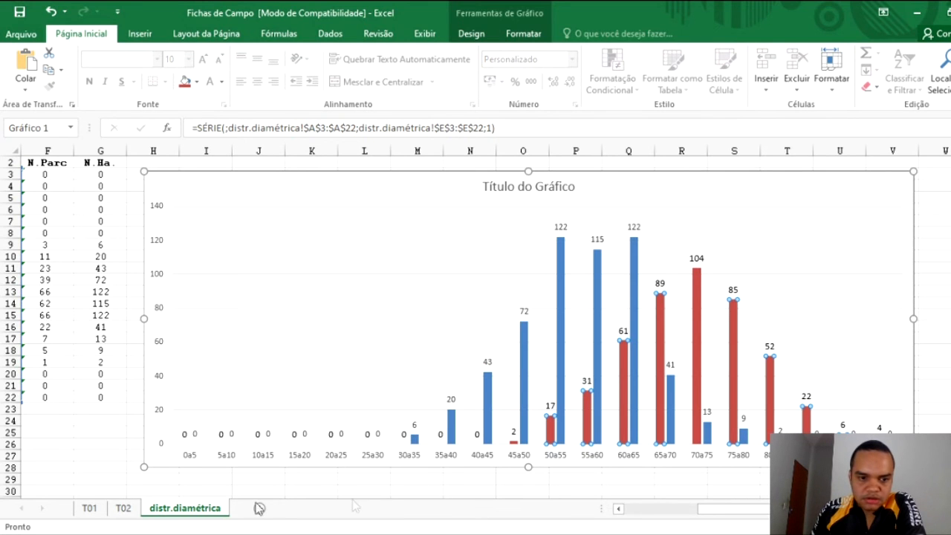
{"action": "left_click", "coordinate": [98, 456]}
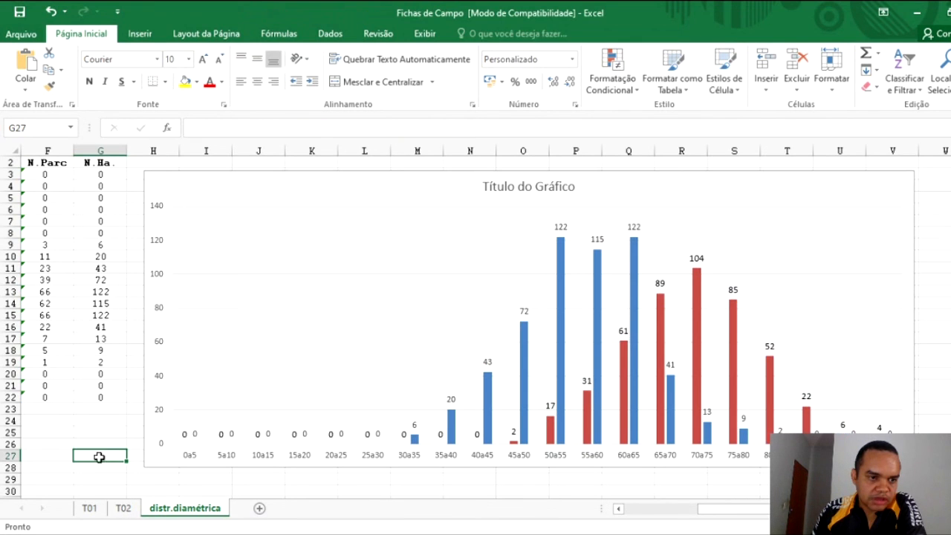
{"action": "left_click", "coordinate": [123, 507]}
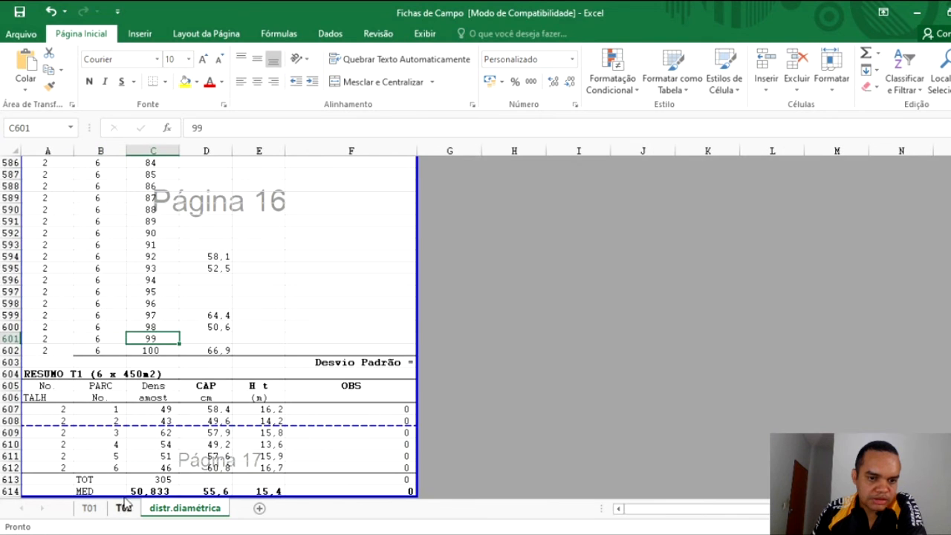
{"action": "left_click", "coordinate": [160, 480]}
{"action": "left_click", "coordinate": [237, 534]}
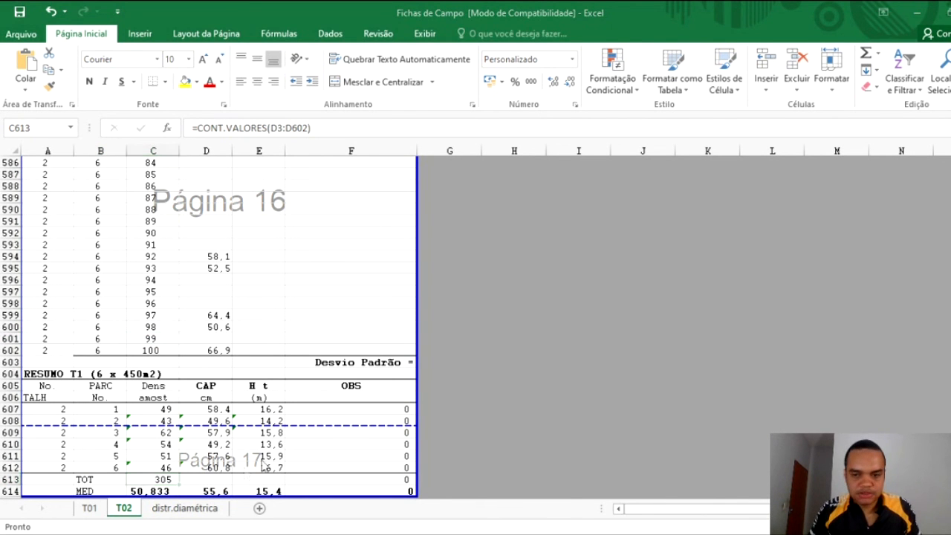
{"action": "left_click", "coordinate": [152, 479]}
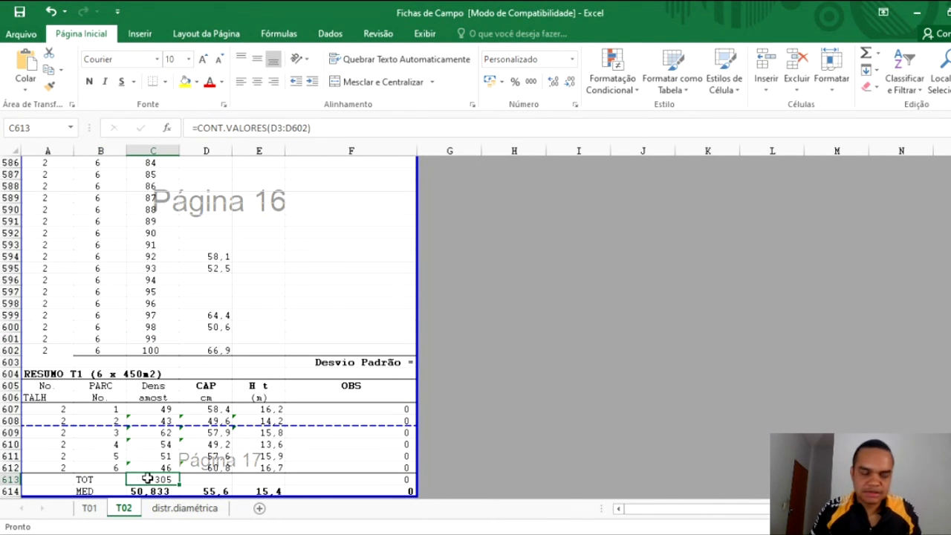
{"action": "left_click", "coordinate": [90, 507]}
{"action": "left_click", "coordinate": [160, 443]}
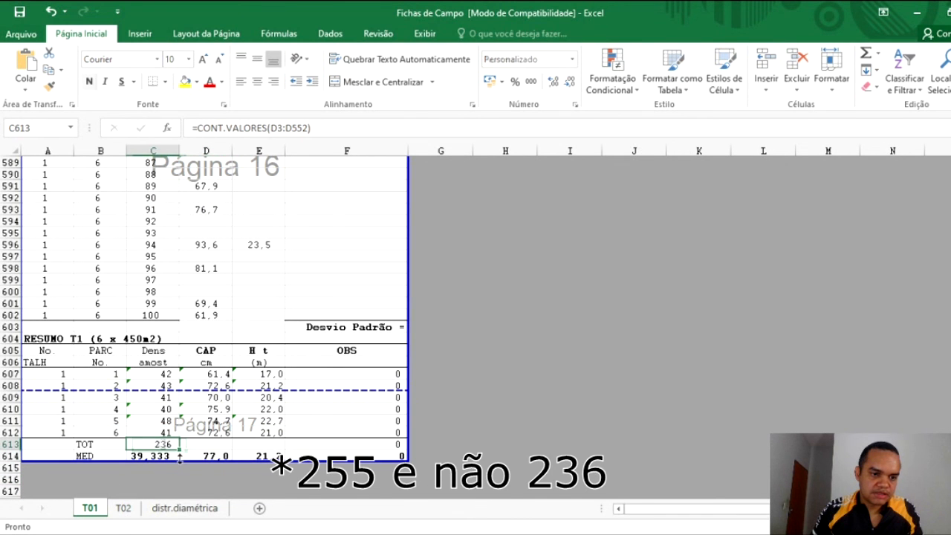
{"action": "left_click", "coordinate": [168, 511]}
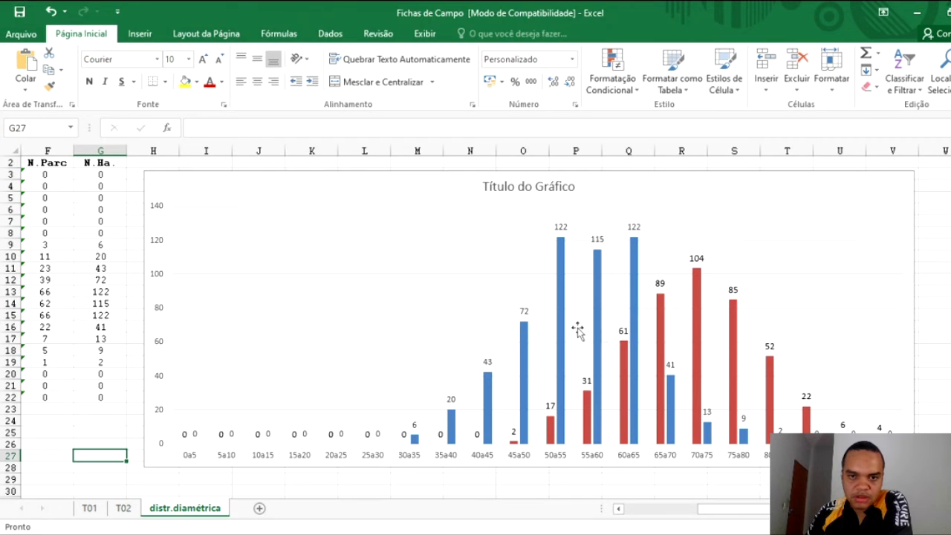
Examine how the Talhão 1 and Talhão 2 columns are distributed across the CAP classes in the combined chart.
{"action": "scroll", "coordinate": [509, 327], "scroll_direction": "up", "scroll_amount": 1}
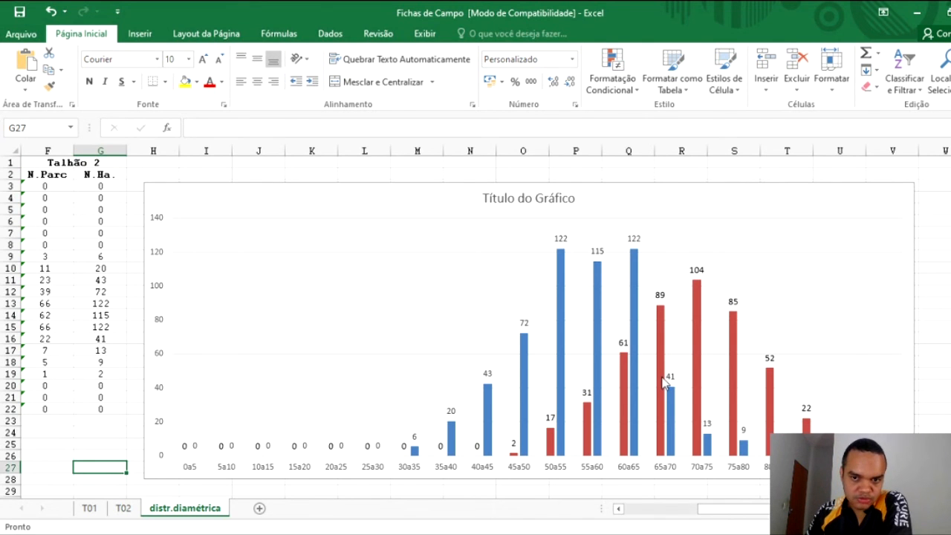
{"action": "left_click", "coordinate": [944, 295]}
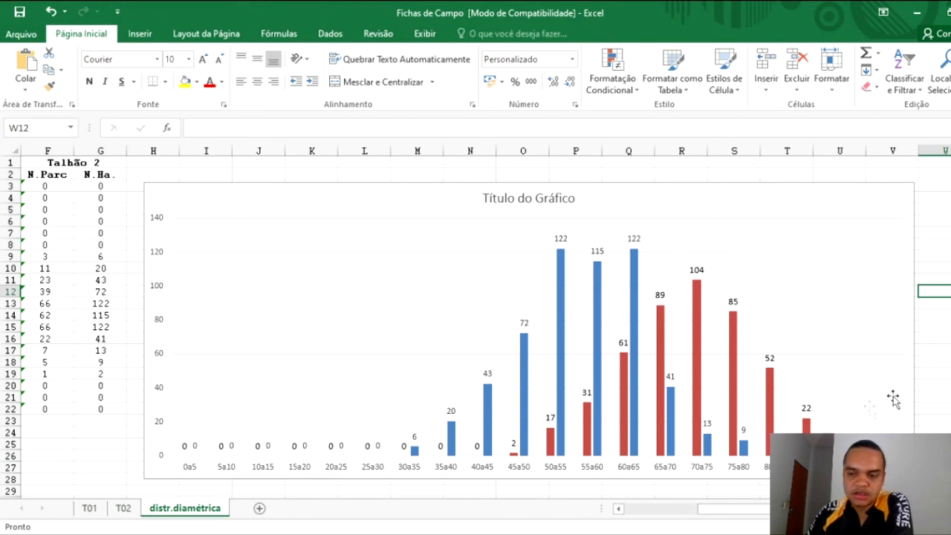
{"action": "left_click", "coordinate": [934, 346]}
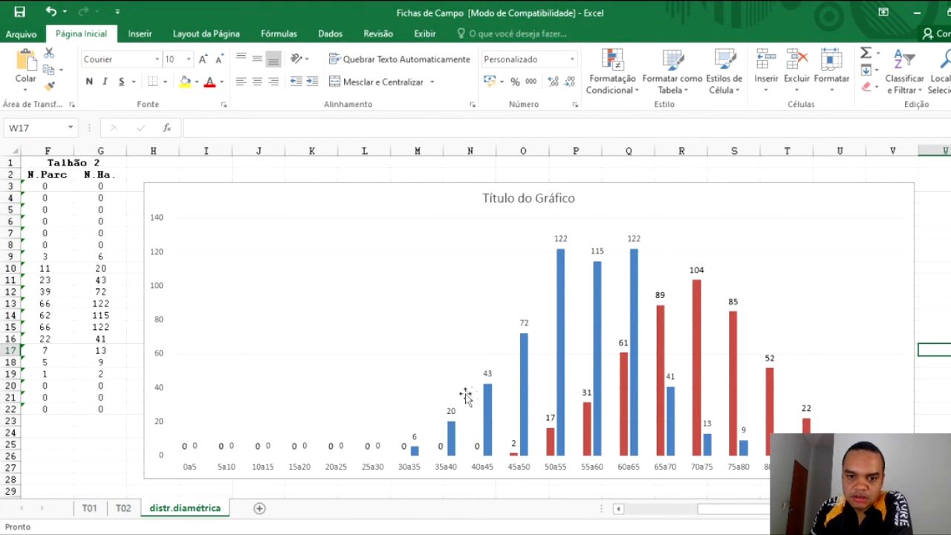
{"action": "left_click", "coordinate": [562, 315]}
{"action": "left_click", "coordinate": [554, 173]}
{"action": "left_click", "coordinate": [553, 172]}
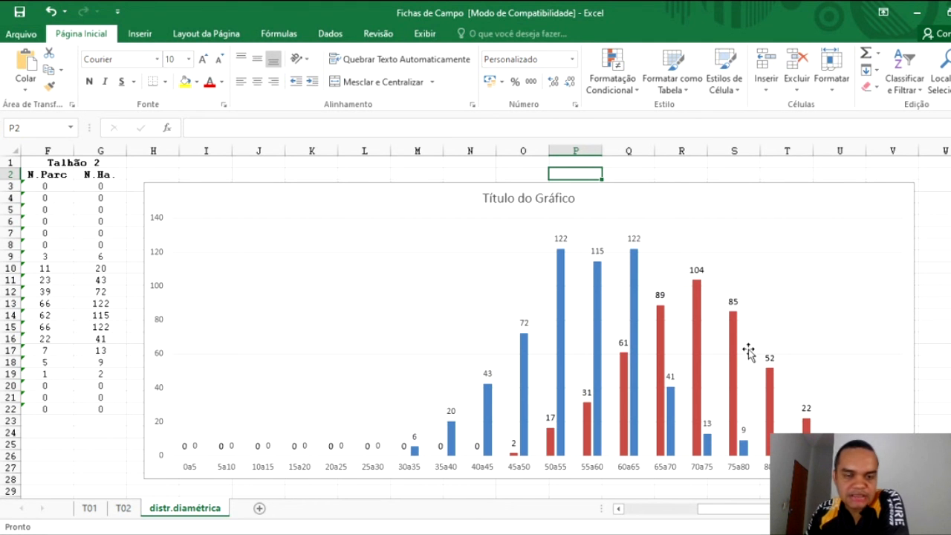
{"action": "left_click", "coordinate": [598, 349]}
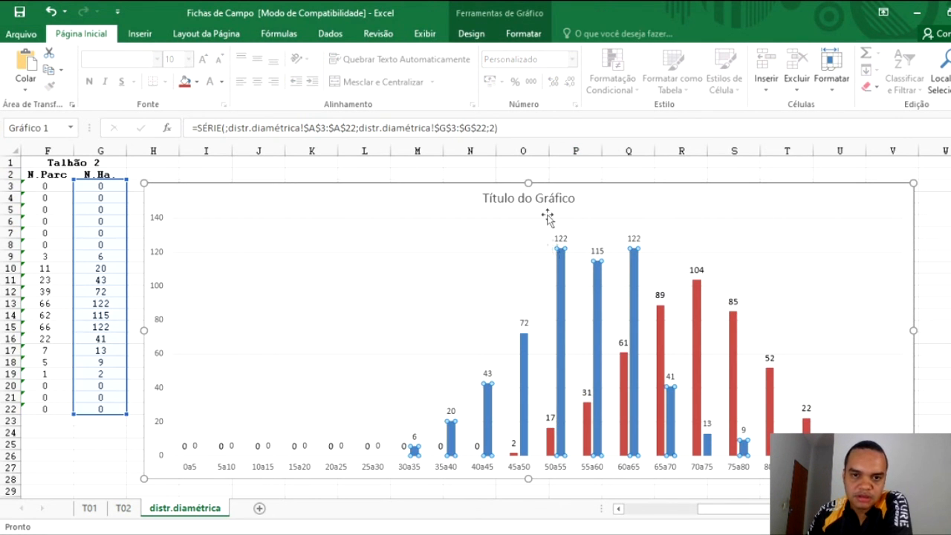
{"action": "left_click", "coordinate": [553, 173]}
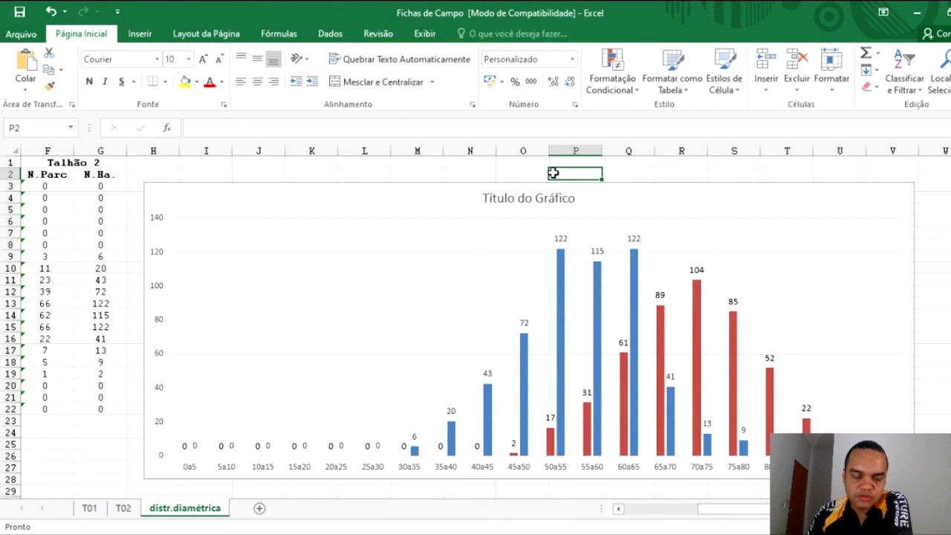
{"action": "scroll", "coordinate": [645, 359], "scroll_direction": "down", "scroll_amount": 1}
{"action": "scroll", "coordinate": [645, 359], "scroll_direction": "up", "scroll_amount": 1}
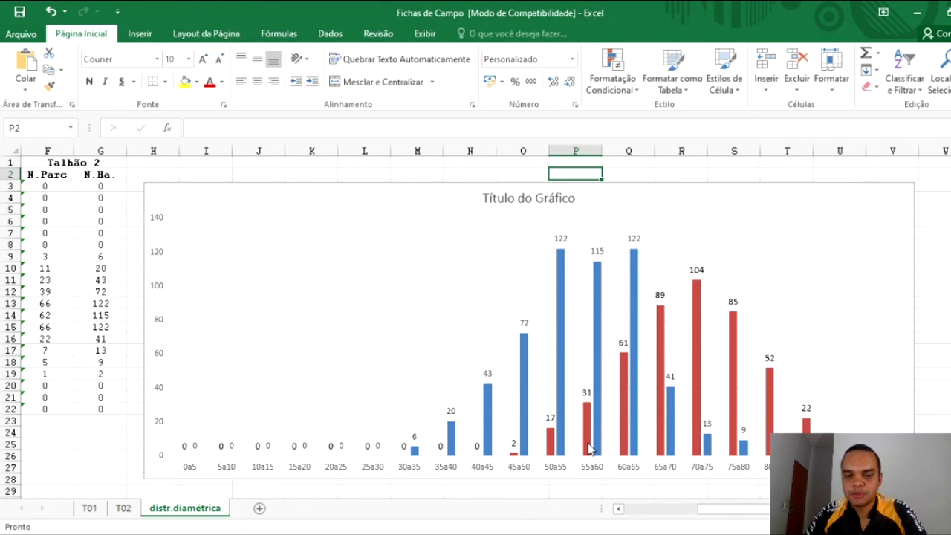
{"action": "left_click", "coordinate": [471, 171]}
{"action": "left_click", "coordinate": [371, 171]}
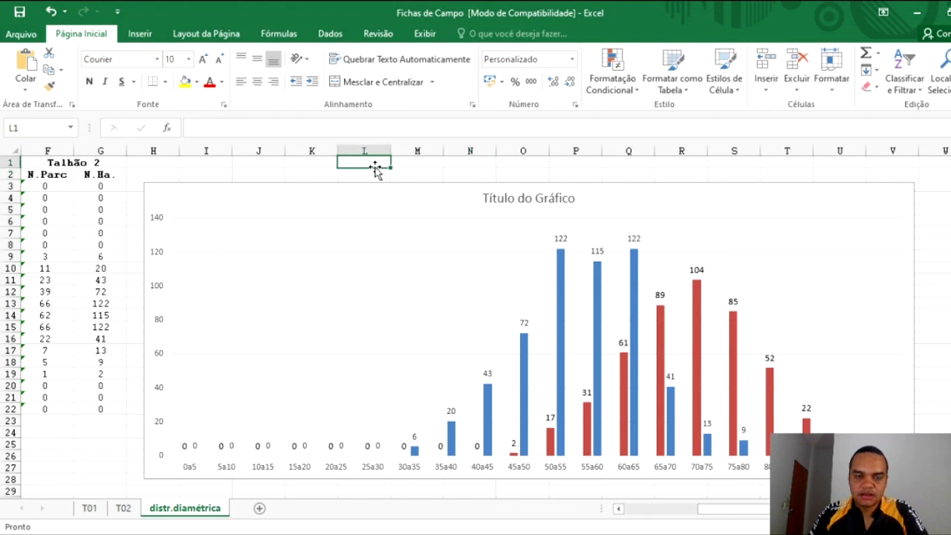
{"action": "left_click", "coordinate": [275, 172]}
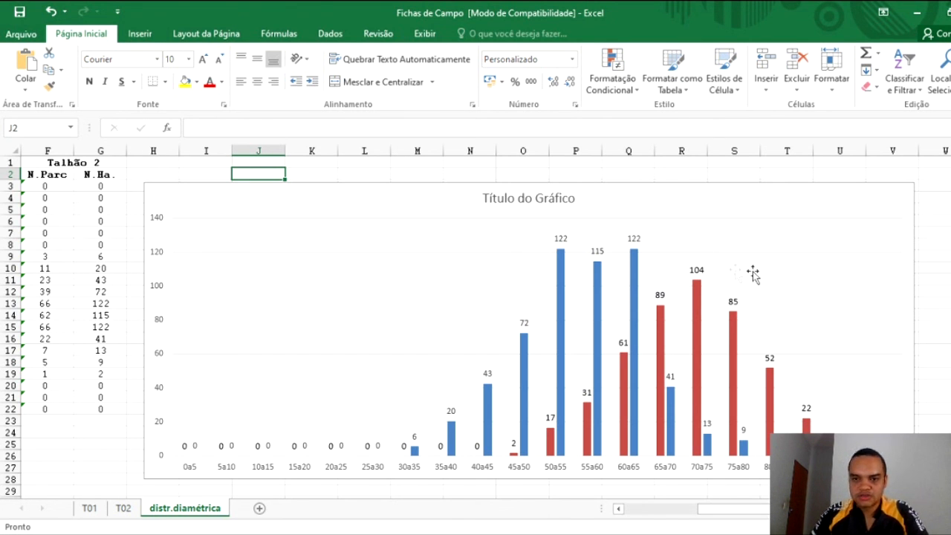
{"action": "left_click", "coordinate": [936, 190]}
{"action": "left_click", "coordinate": [892, 173]}
{"action": "left_click", "coordinate": [839, 173]}
{"action": "left_click", "coordinate": [787, 173]}
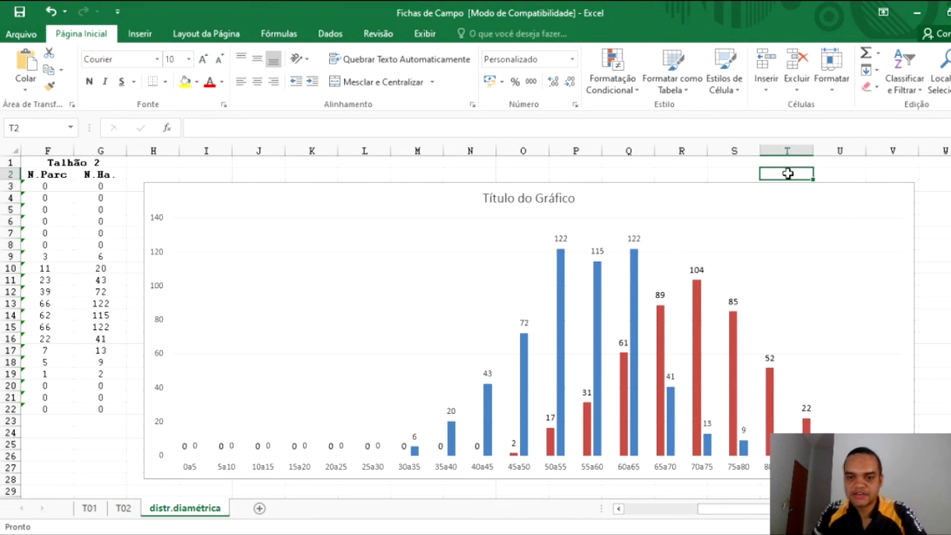
{"action": "left_click", "coordinate": [947, 229]}
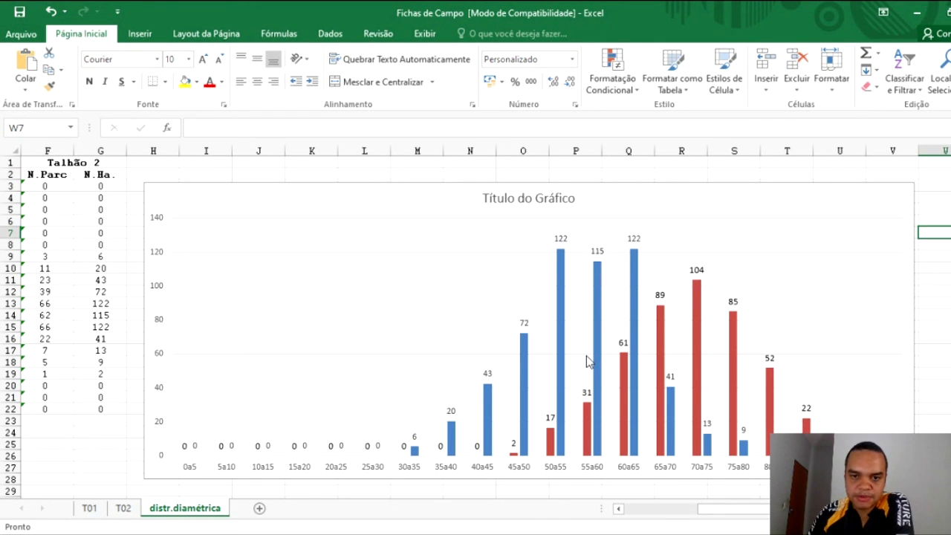
{"action": "left_click", "coordinate": [119, 432]}
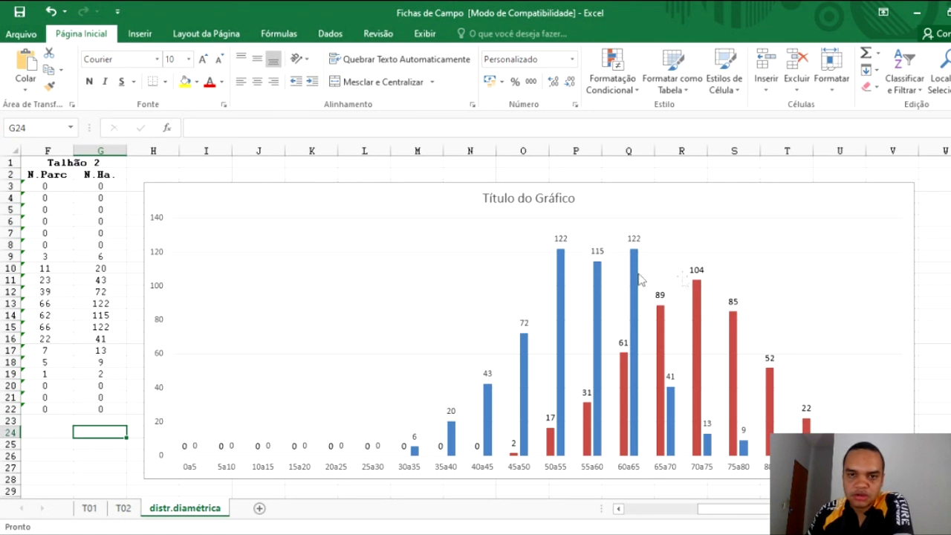
{"action": "scroll", "coordinate": [588, 401], "scroll_direction": "down", "scroll_amount": 1}
{"action": "scroll", "coordinate": [588, 401], "scroll_direction": "up", "scroll_amount": 1}
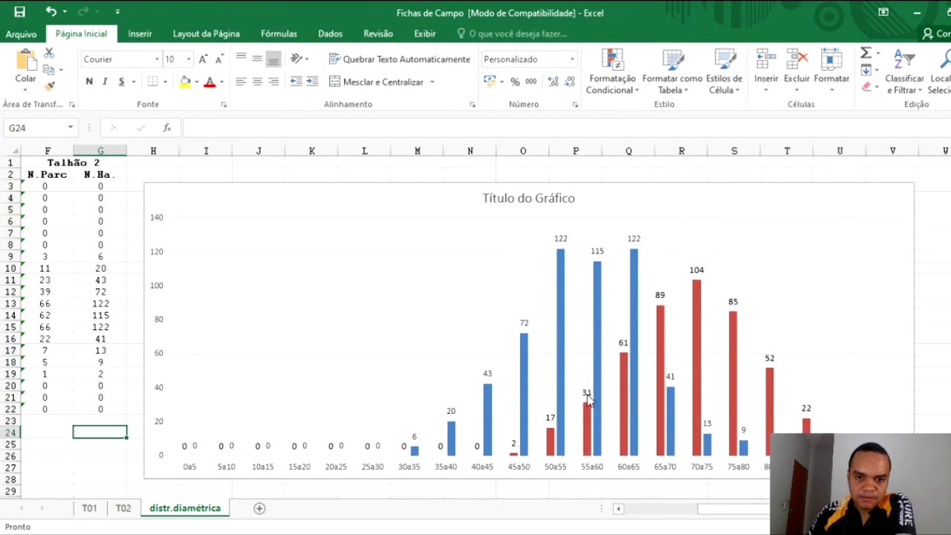
Review the N.Parc counting formulas for Talhão 1 in D3 and D22 and for Talhão 2 in F3.
{"action": "left_click", "coordinate": [653, 511]}
{"action": "left_click", "coordinate": [345, 188]}
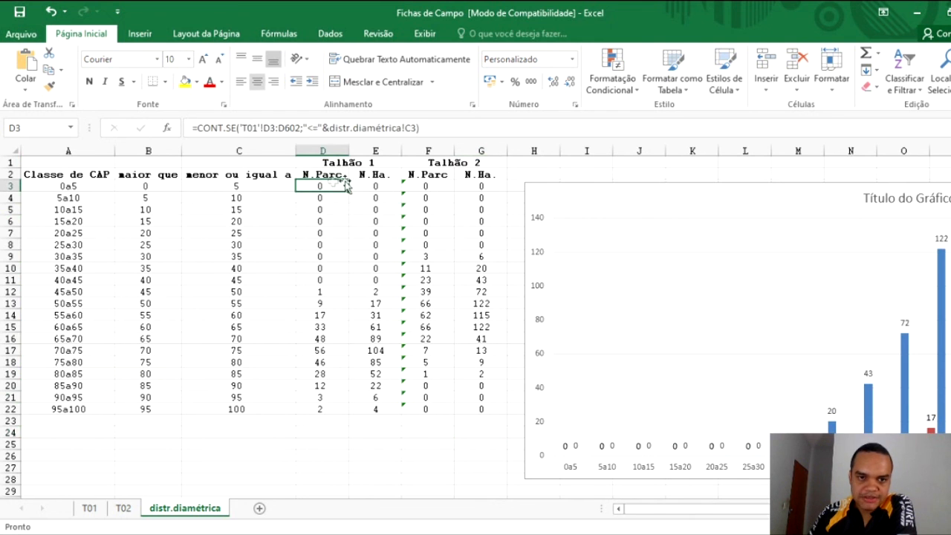
{"action": "left_click", "coordinate": [432, 186]}
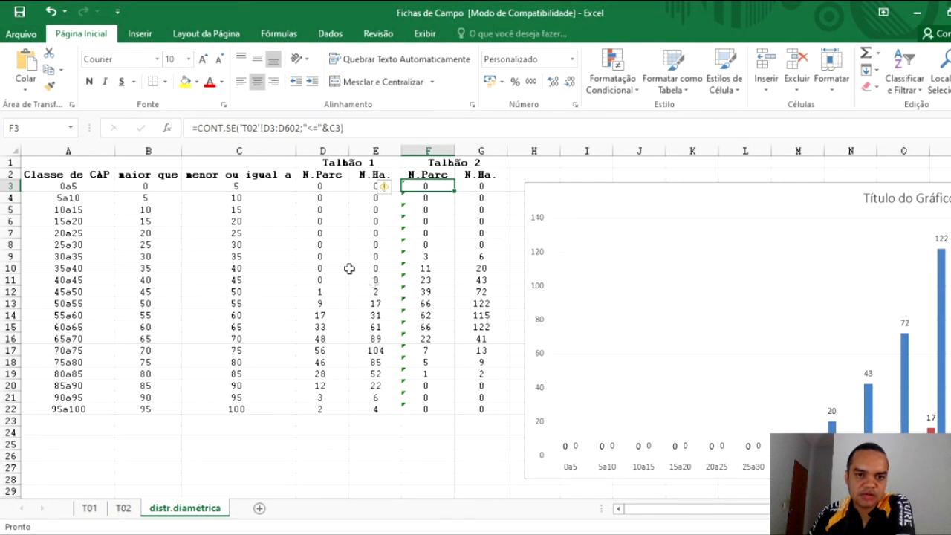
{"action": "left_click", "coordinate": [334, 187]}
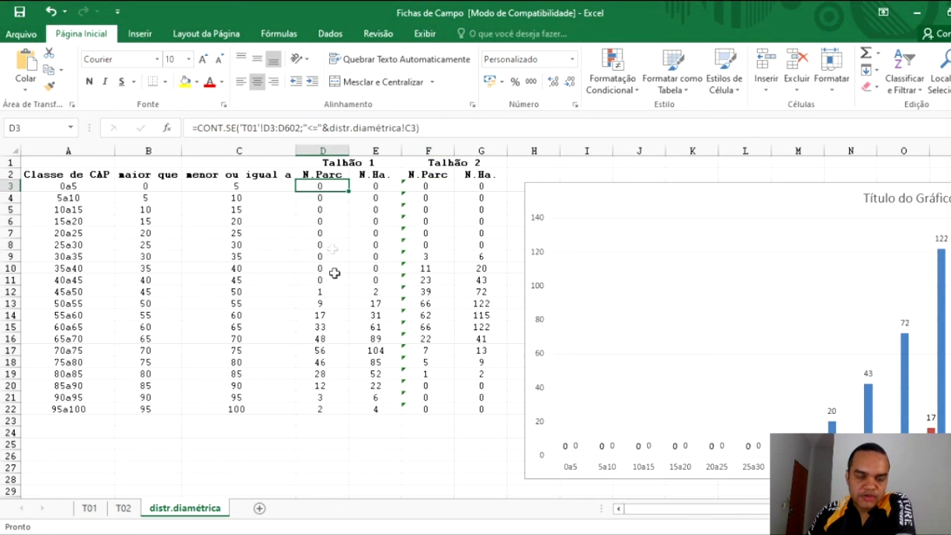
{"action": "left_click", "coordinate": [321, 407]}
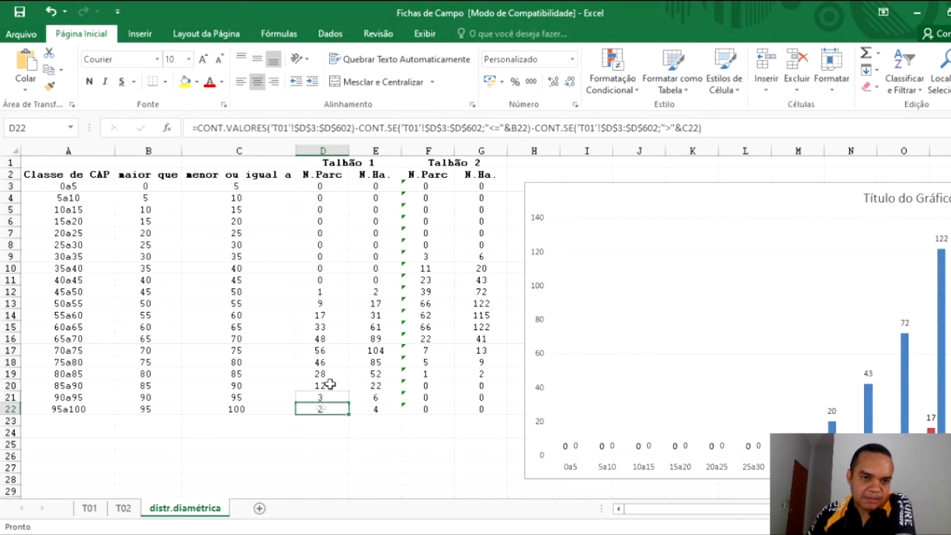
{"action": "left_click", "coordinate": [436, 187]}
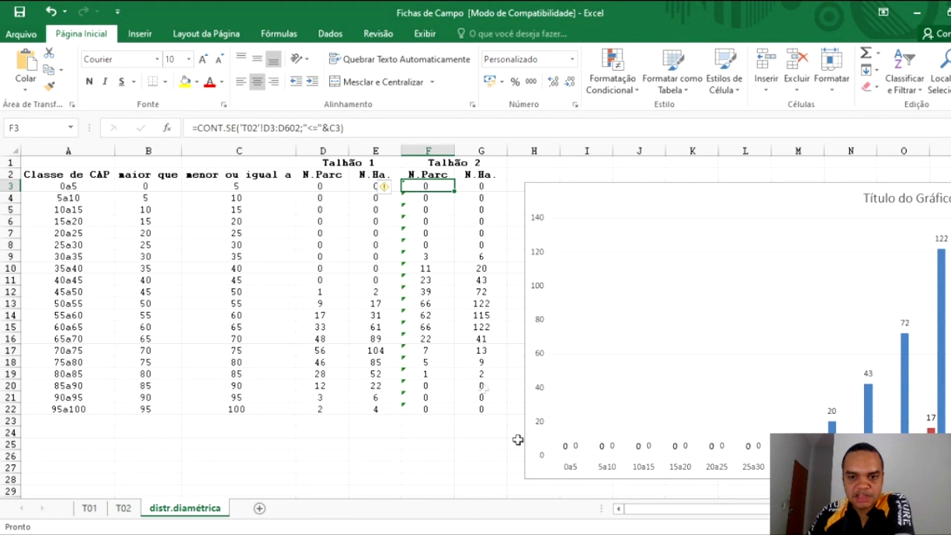
{"action": "left_click_drag", "start_coordinate": [643, 514], "coordinate": [712, 510]}
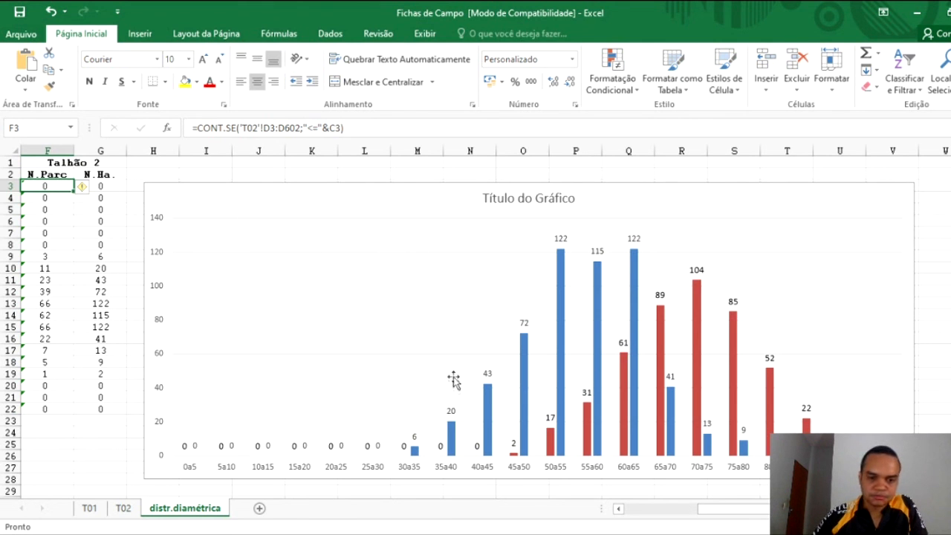
{"action": "left_click", "coordinate": [112, 431]}
{"action": "left_click", "coordinate": [621, 508]}
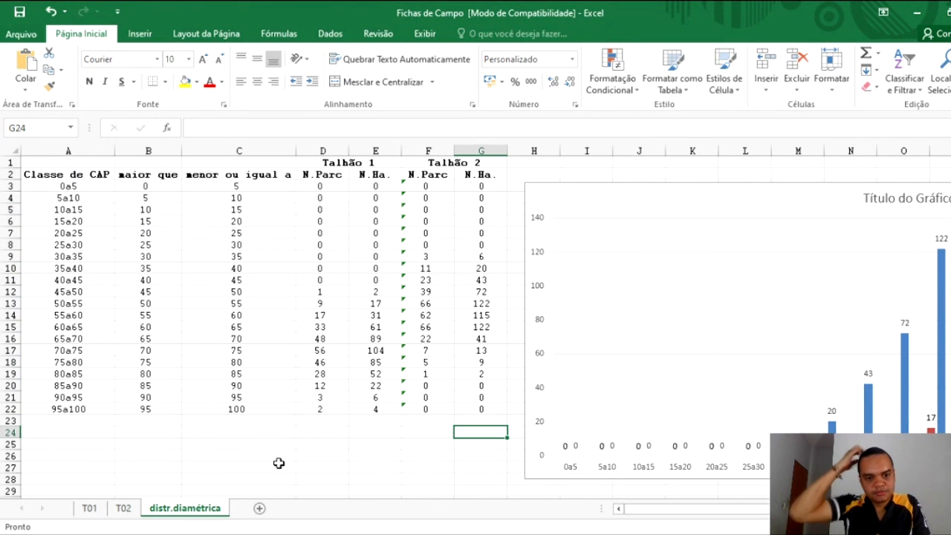
{"action": "left_click", "coordinate": [347, 532]}
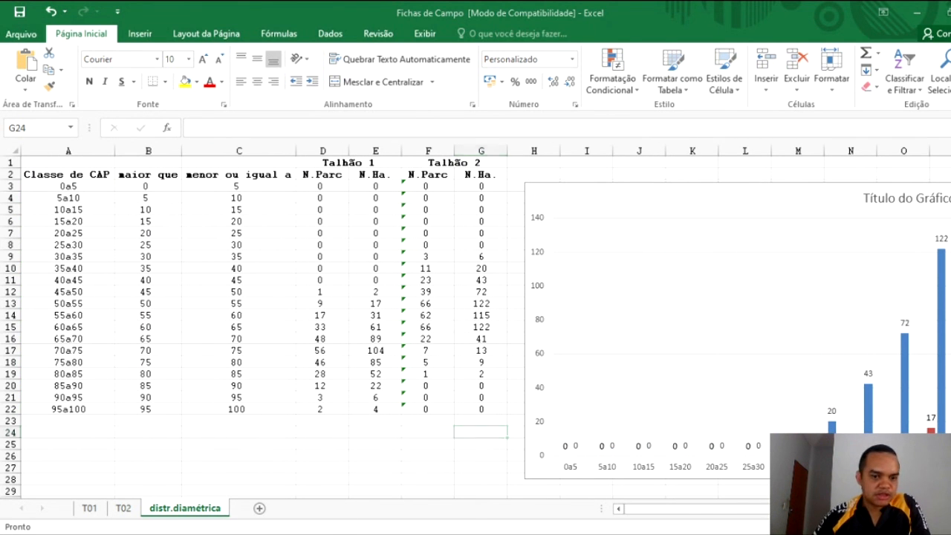